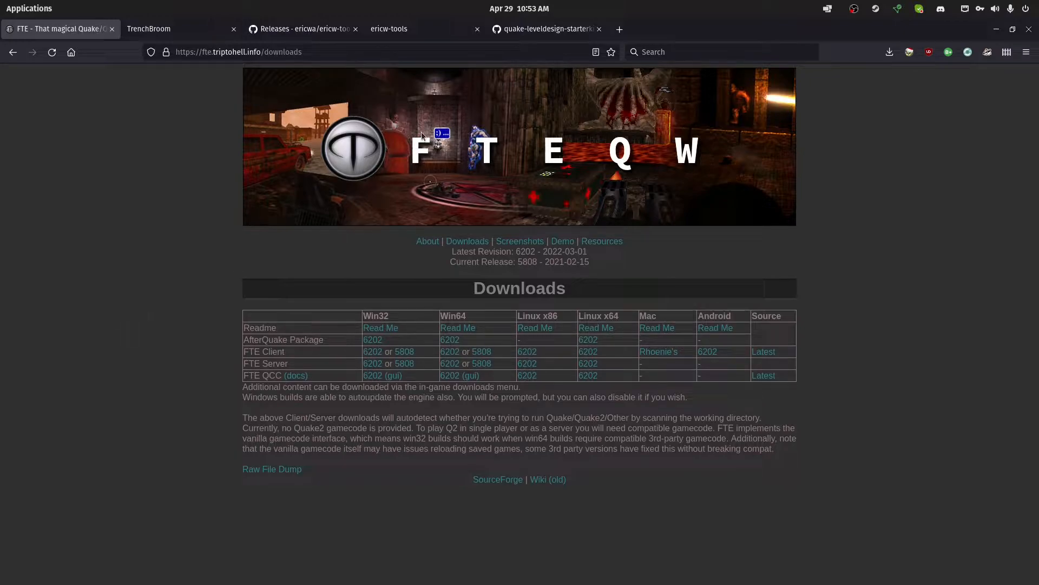
# Review the FTEQW About page, then return to the Downloads page listing the client builds
pyautogui.click(432, 243)
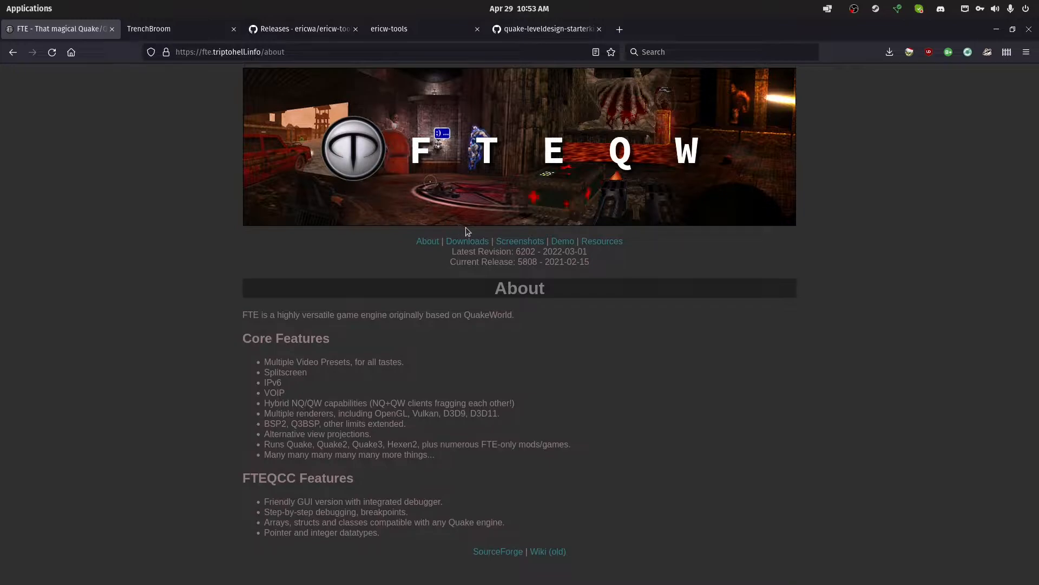
pyautogui.click(471, 242)
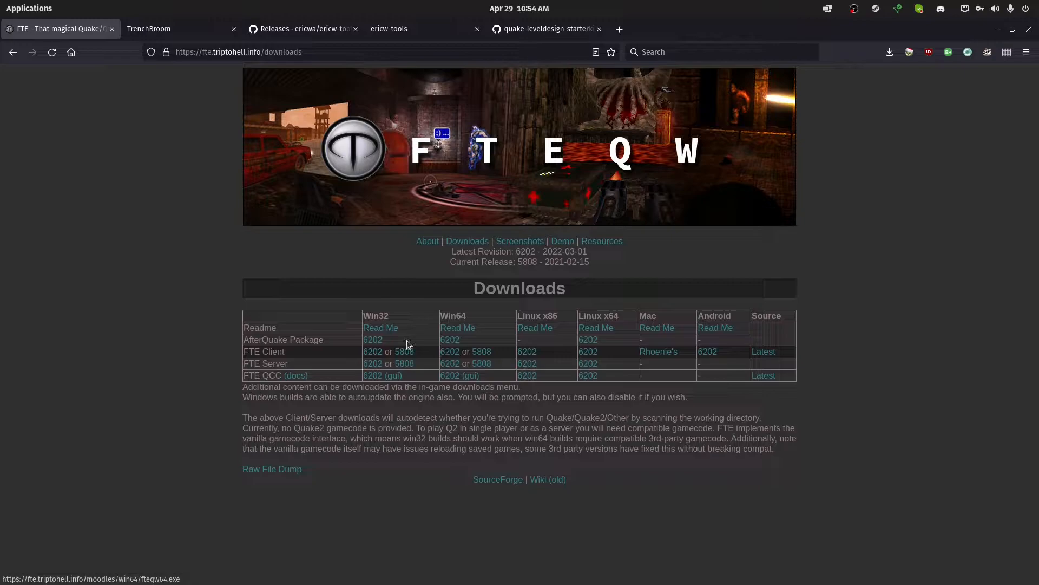
# Look through the TrenchBroom release downloads on GitHub and return to the TrenchBroom home page
pyautogui.click(176, 30)
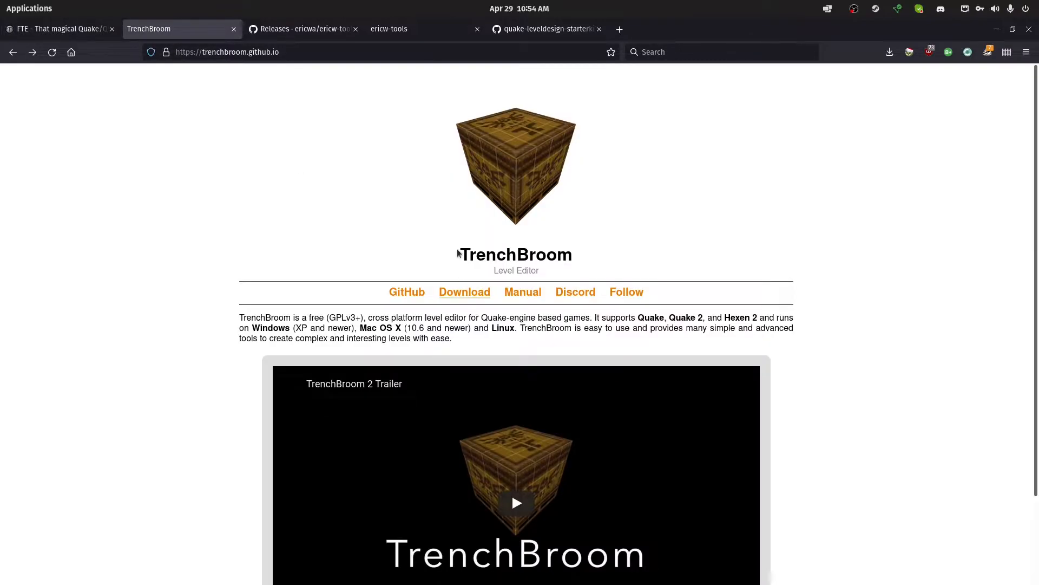
pyautogui.click(452, 285)
pyautogui.scroll(-20, 193, 285)
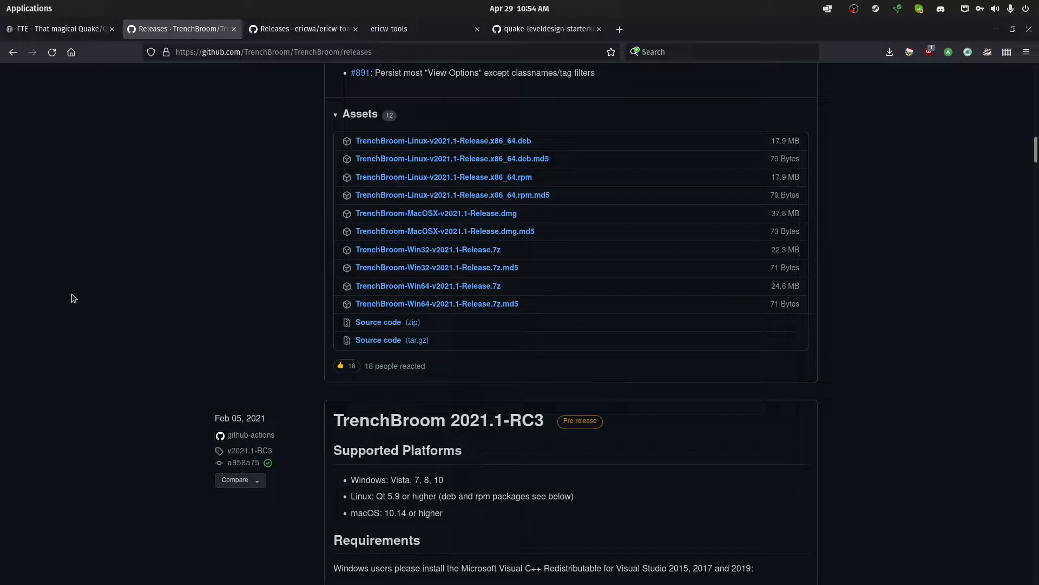
pyautogui.hotkey('alt', 'Left')
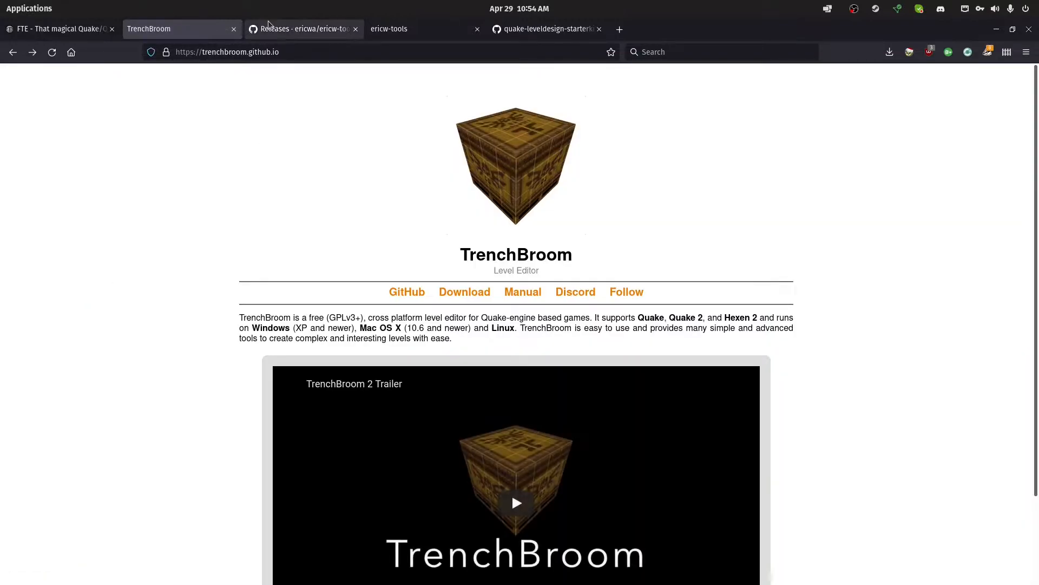
# Examine the ericw-tools 0.18.2-rc1 release and its downloadable assets
pyautogui.hotkey('ctrl', 'Tab')
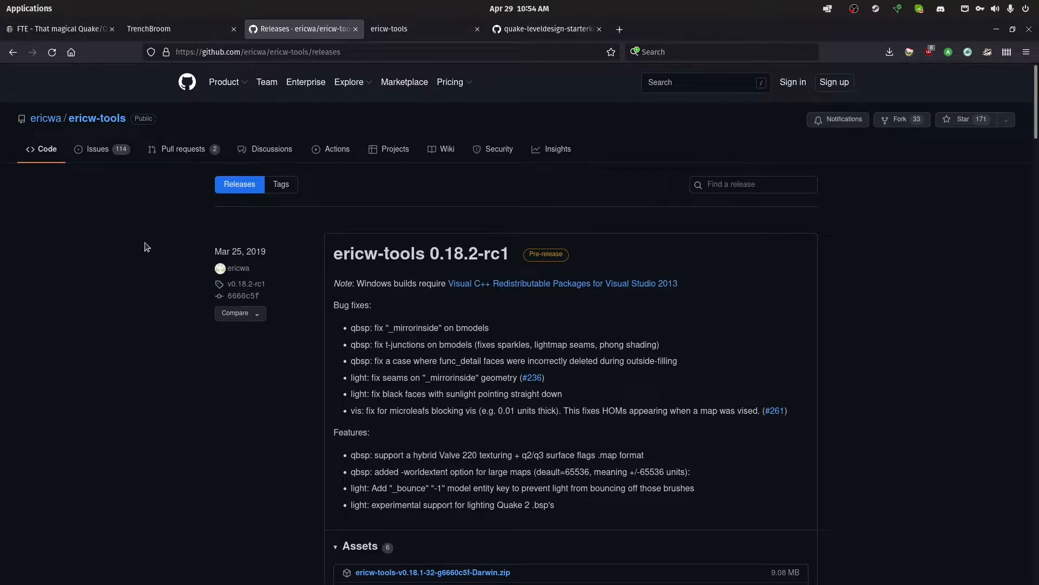
pyautogui.scroll(-2, 146, 247)
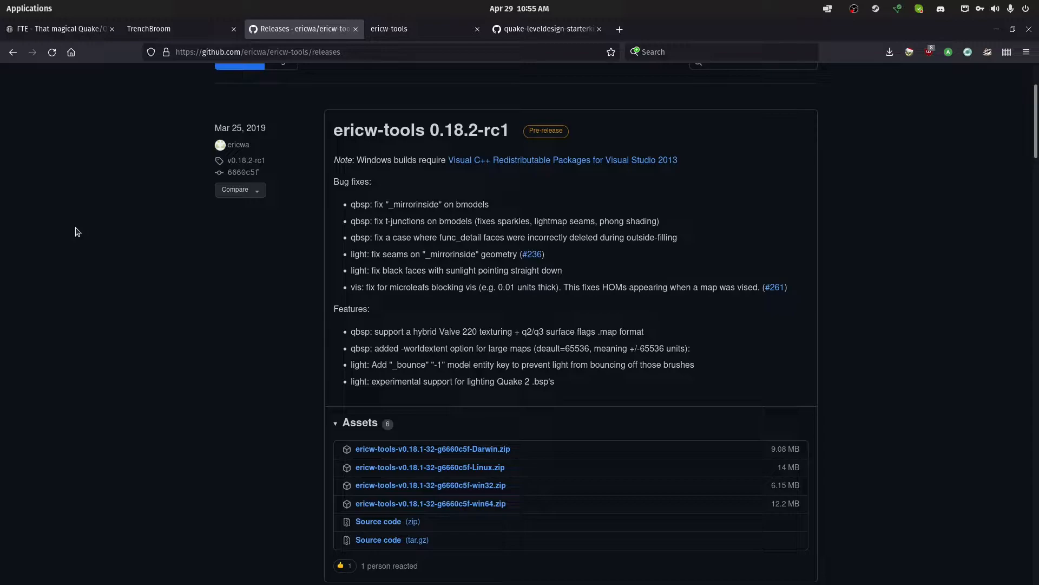
# Read through the features on the ericw-tools overview page and return to its documentation links
pyautogui.hotkey('ctrl', 'Tab')
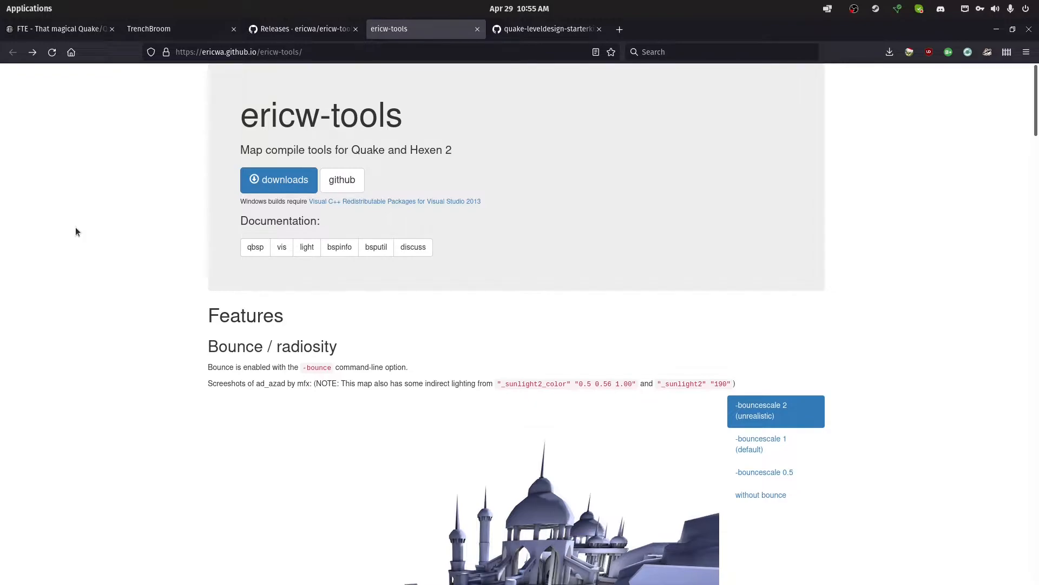
pyautogui.scroll(-3, 271, 292)
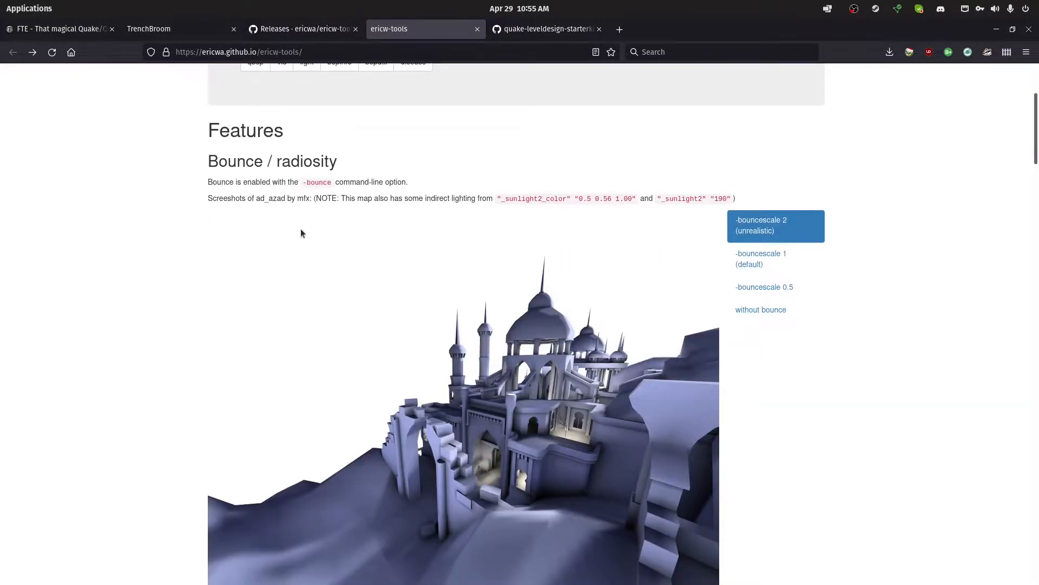
pyautogui.scroll(-6, 120, 257)
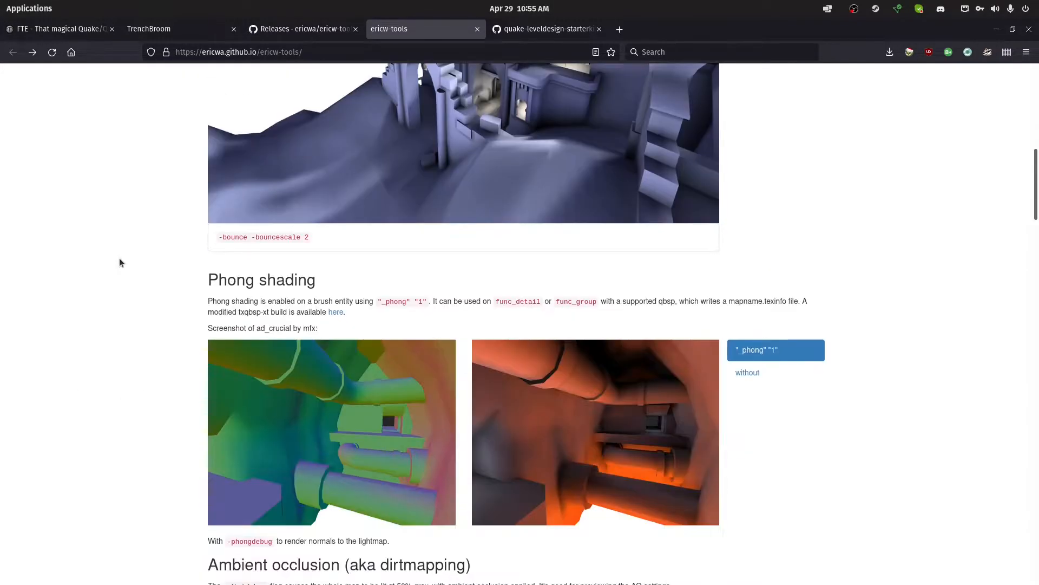
pyautogui.scroll(-8, 272, 187)
pyautogui.scroll(-17, 274, 190)
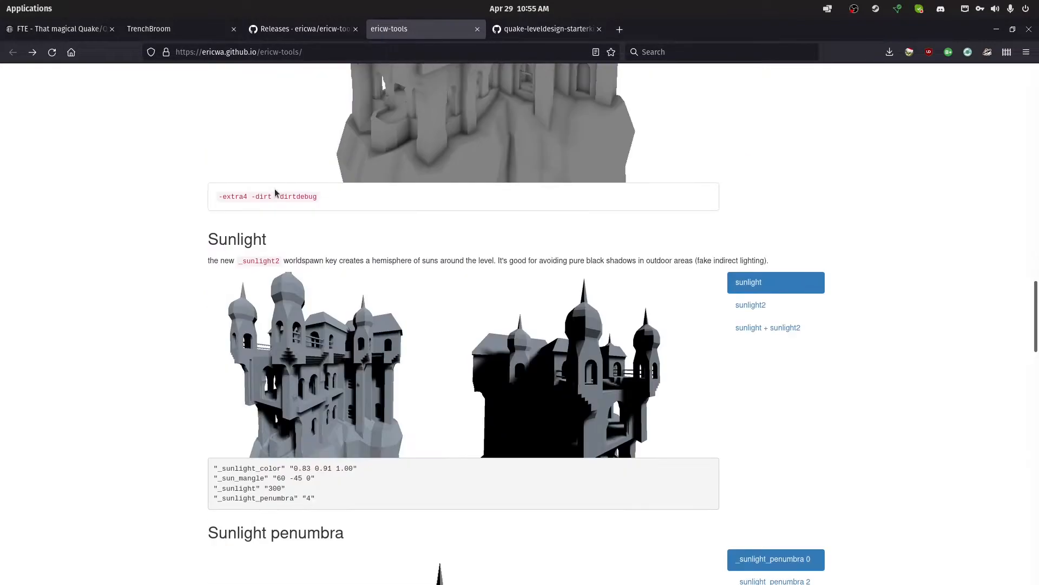
pyautogui.scroll(-11, 253, 202)
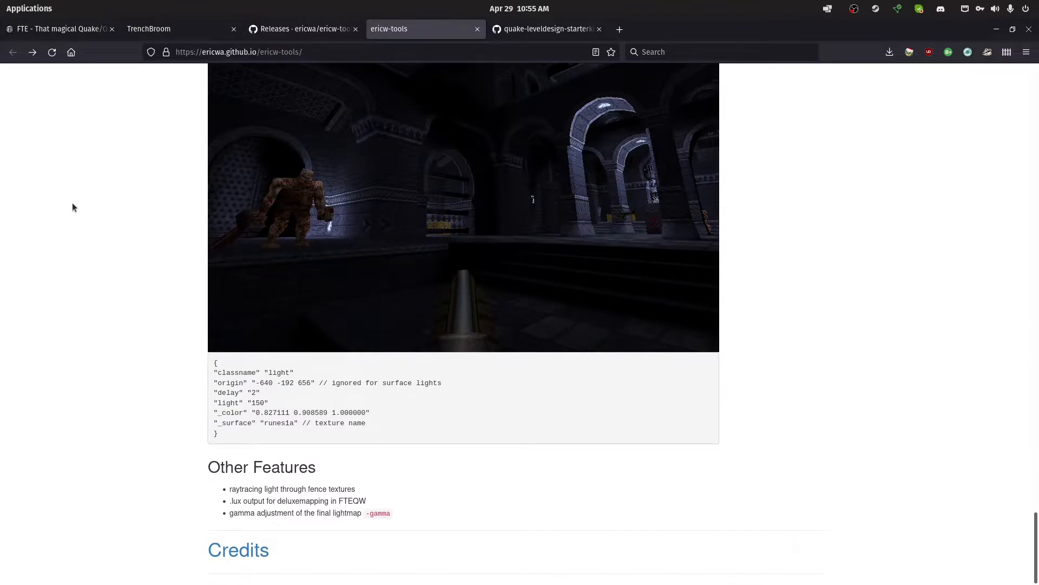
pyautogui.press('Home')
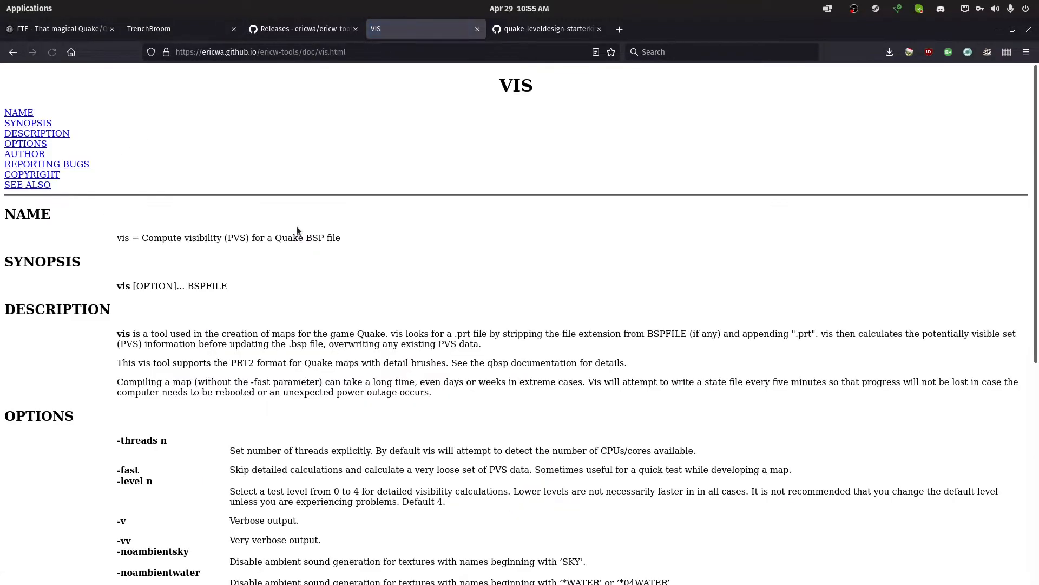
pyautogui.hotkey('alt', 'Left')
# Read the light documentation, including the model entity keys and light entity keys, and return to the ericw-tools overview
pyautogui.click(306, 247)
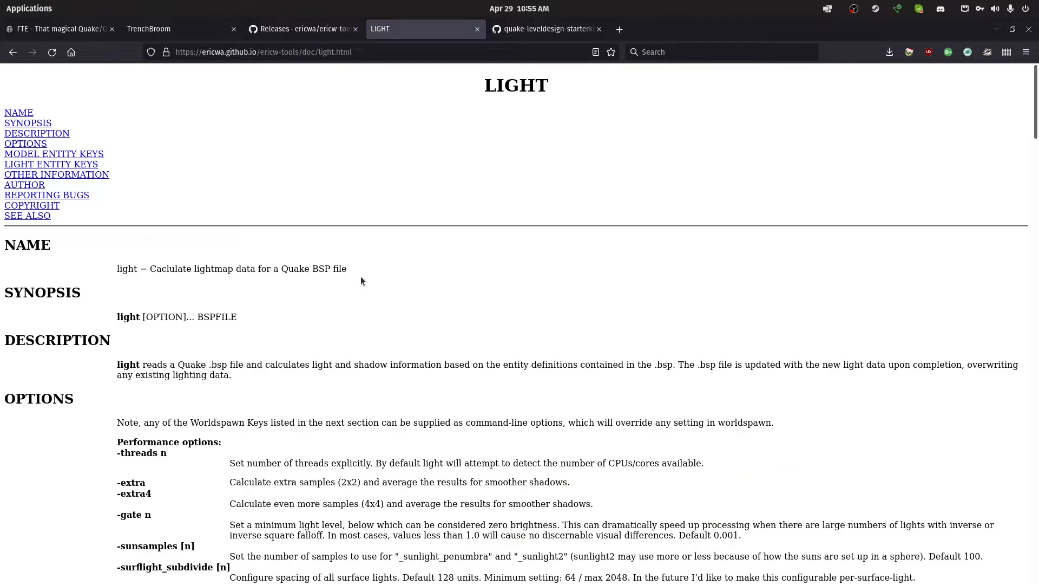
pyautogui.scroll(-15, 362, 278)
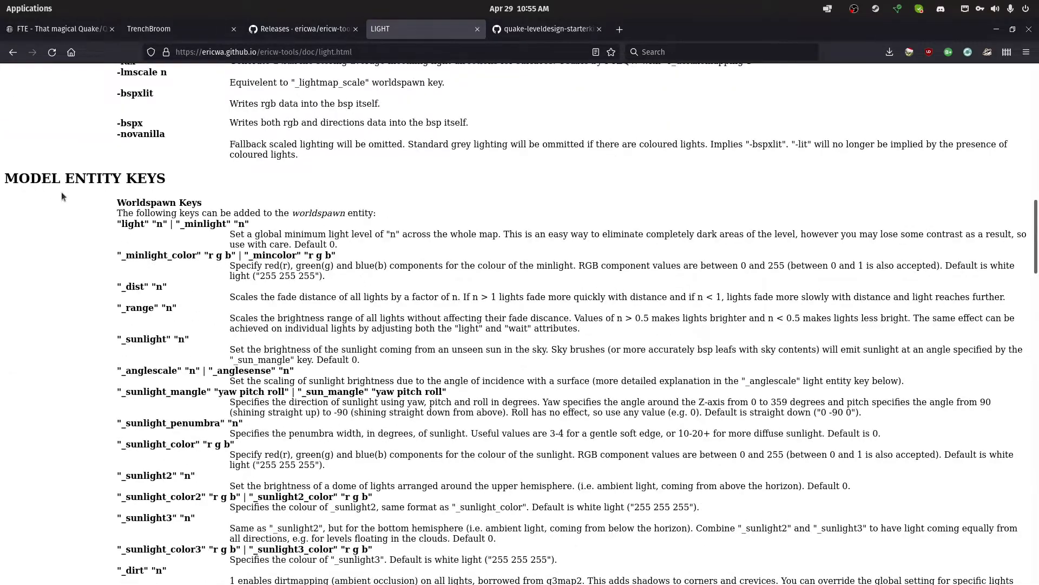
pyautogui.scroll(-15, 166, 205)
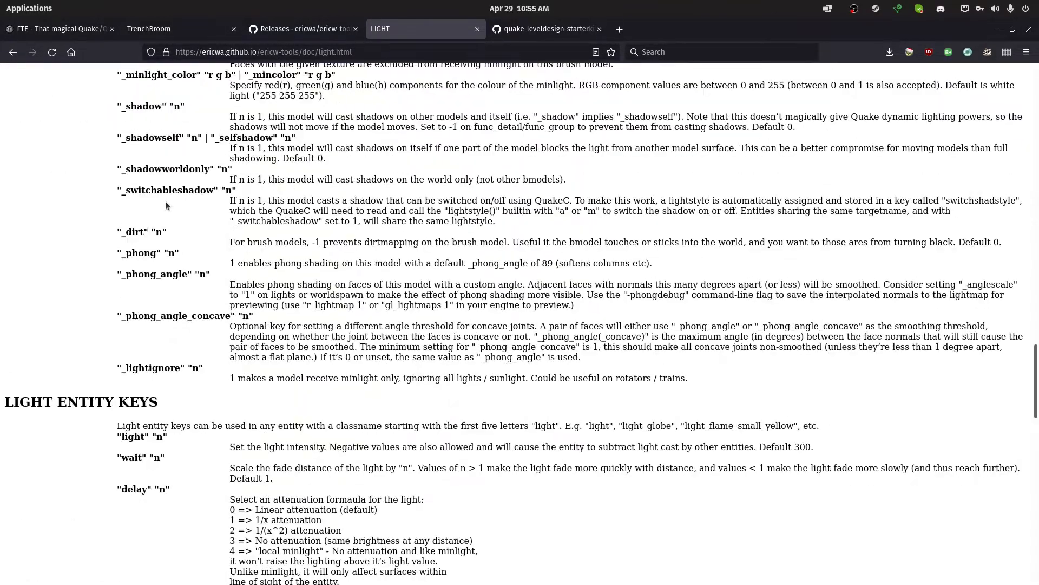
pyautogui.scroll(-5, 166, 205)
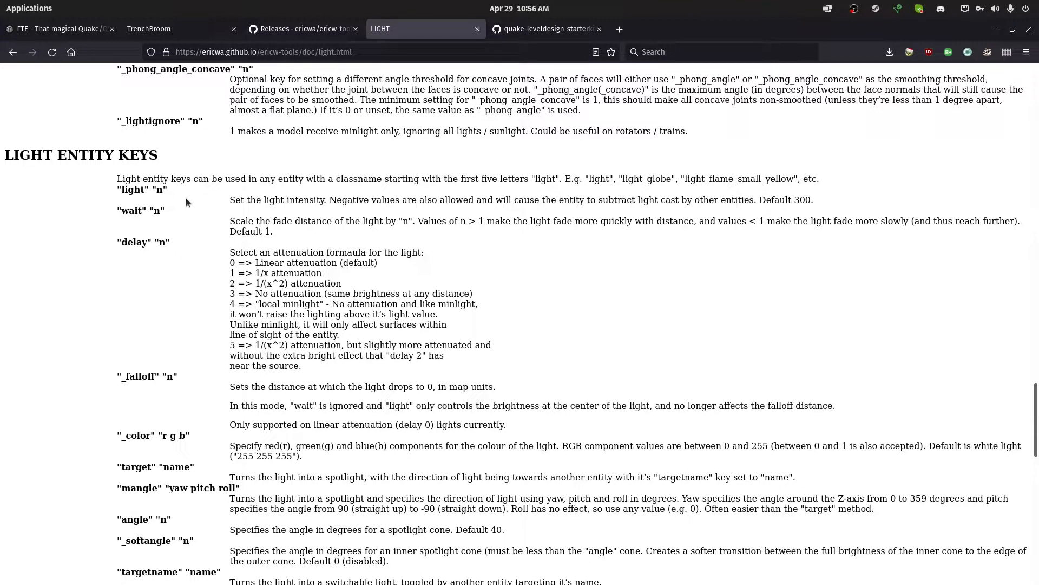
pyautogui.scroll(-11, 188, 203)
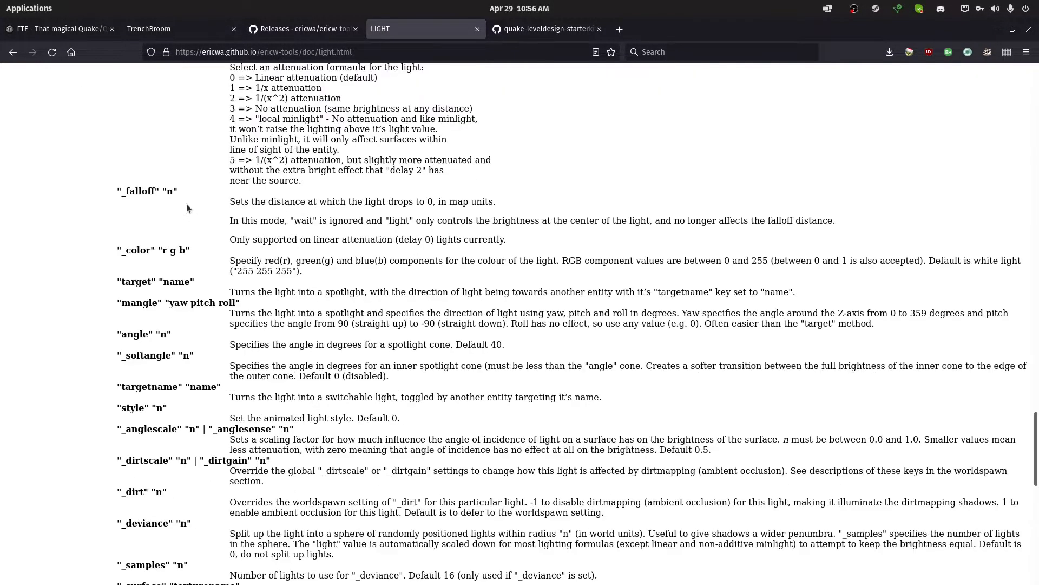
pyautogui.scroll(-4, 188, 207)
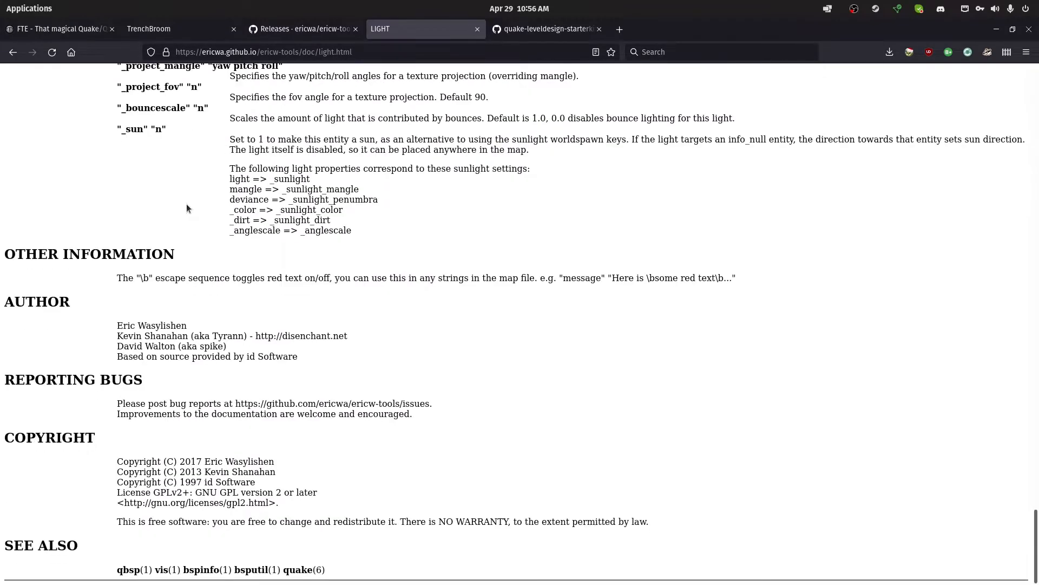
pyautogui.hotkey('alt', 'Left')
pyautogui.click(283, 304)
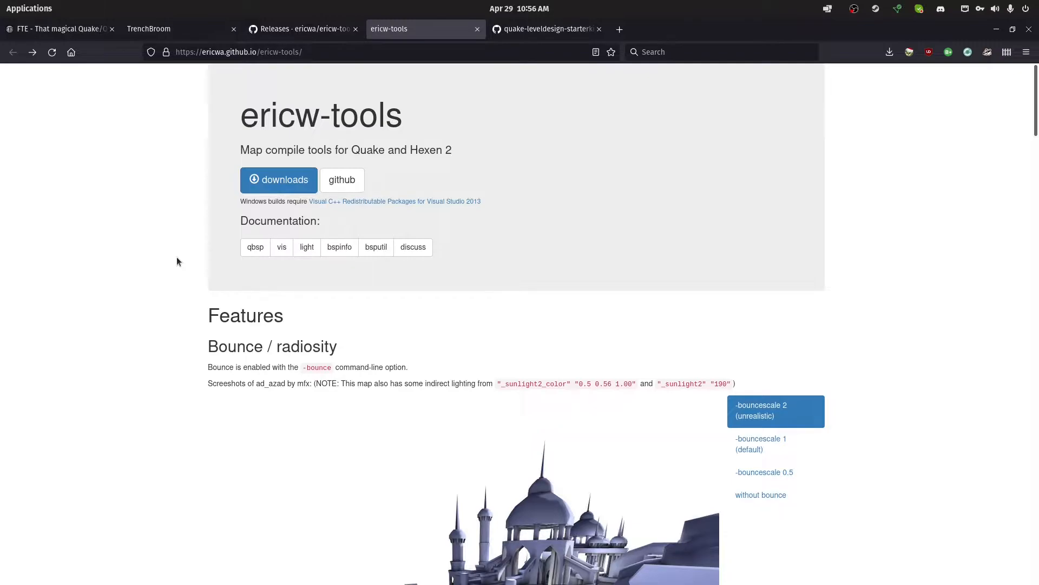
# Skim the ericw-tools feature examples, briefly revisit the light documentation, and return to the overview page
pyautogui.scroll(-10, 313, 320)
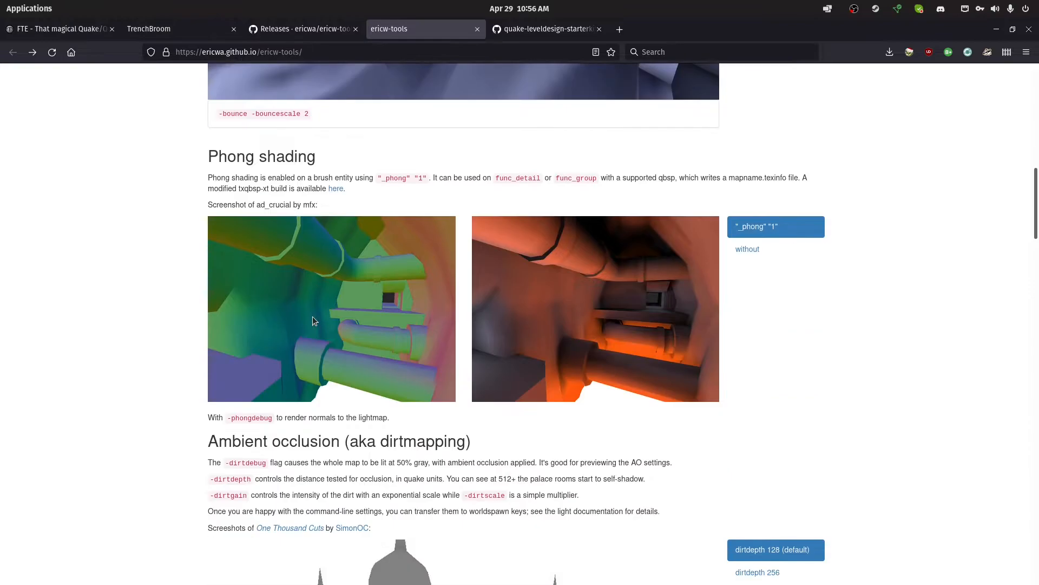
pyautogui.scroll(15, 313, 316)
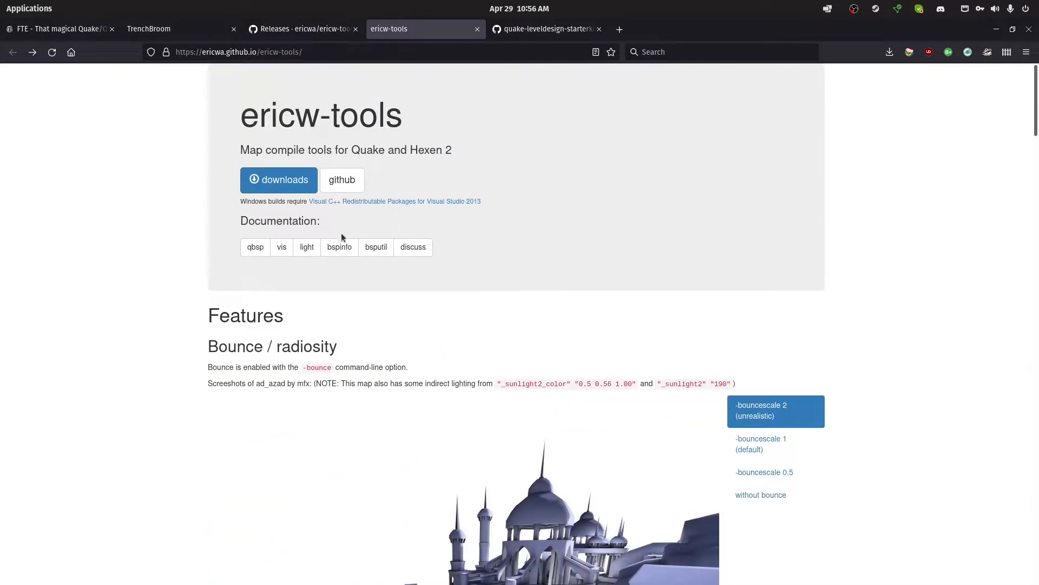
pyautogui.click(308, 248)
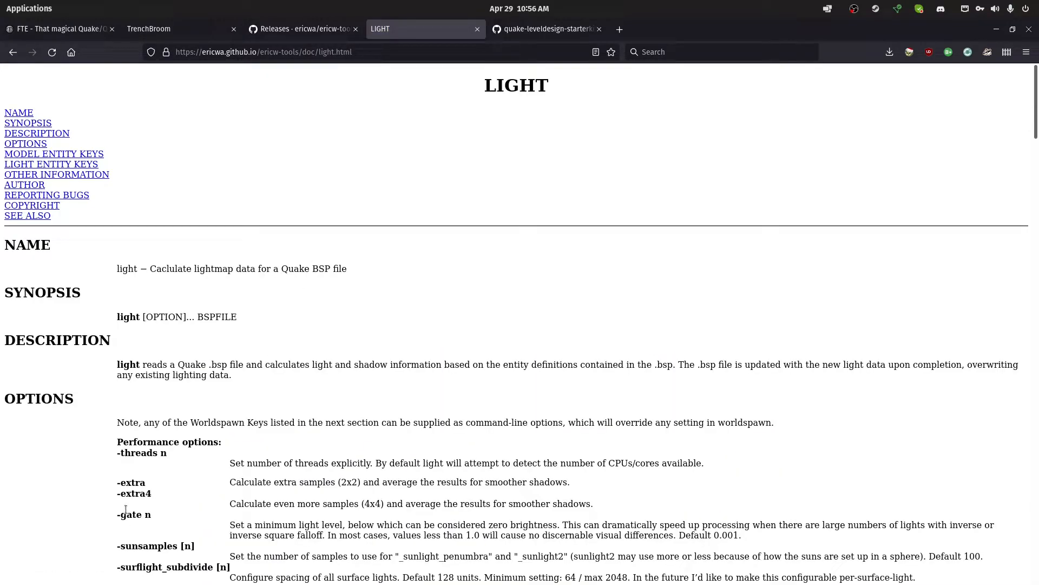
pyautogui.hotkey('alt', 'Left')
pyautogui.scroll(-5, 248, 436)
pyautogui.scroll(2, 233, 430)
pyautogui.scroll(-12, 232, 431)
pyautogui.scroll(15, 213, 415)
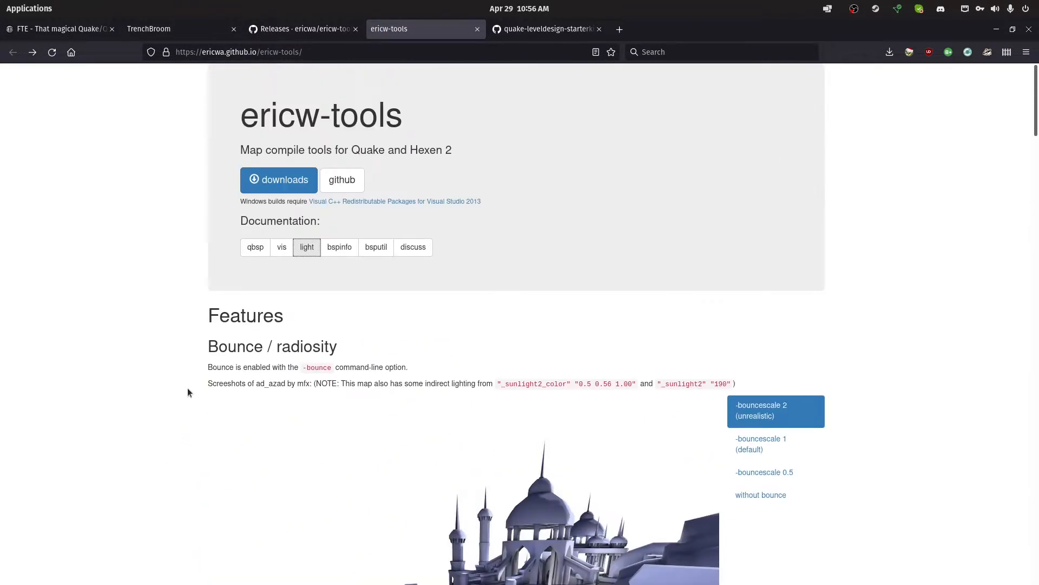
# Review the WAD files in the wads folder of the quake-leveldesign-starterkit repository
pyautogui.click(503, 38)
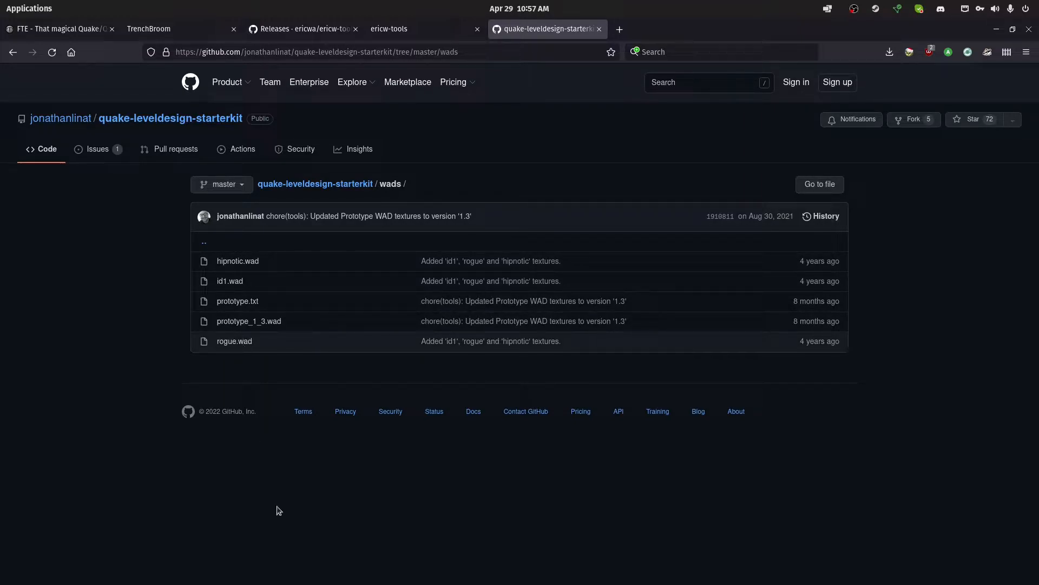
# Switch to the file manager, inspect the rerelease folder of the Steam Quake installation, and return to the Quake folder
pyautogui.moveTo(276, 575)
pyautogui.click(218, 571)
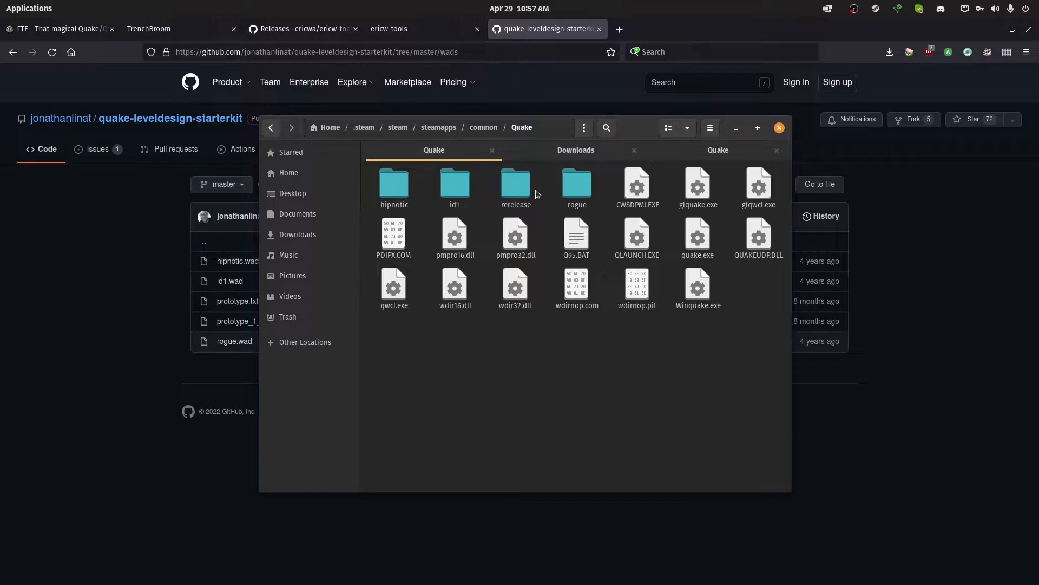
pyautogui.doubleClick(509, 185)
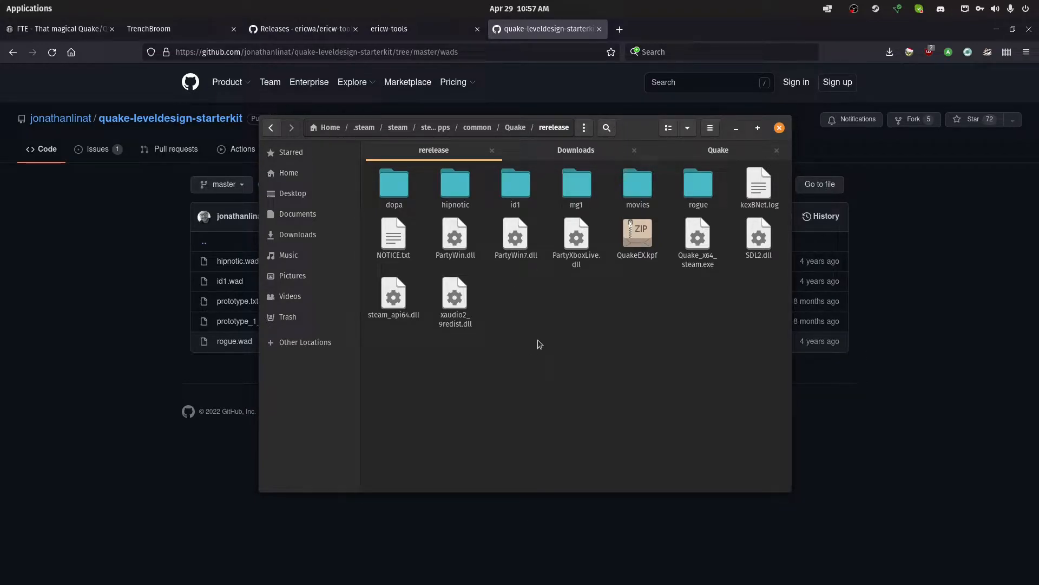
pyautogui.hotkey('alt', 'Left')
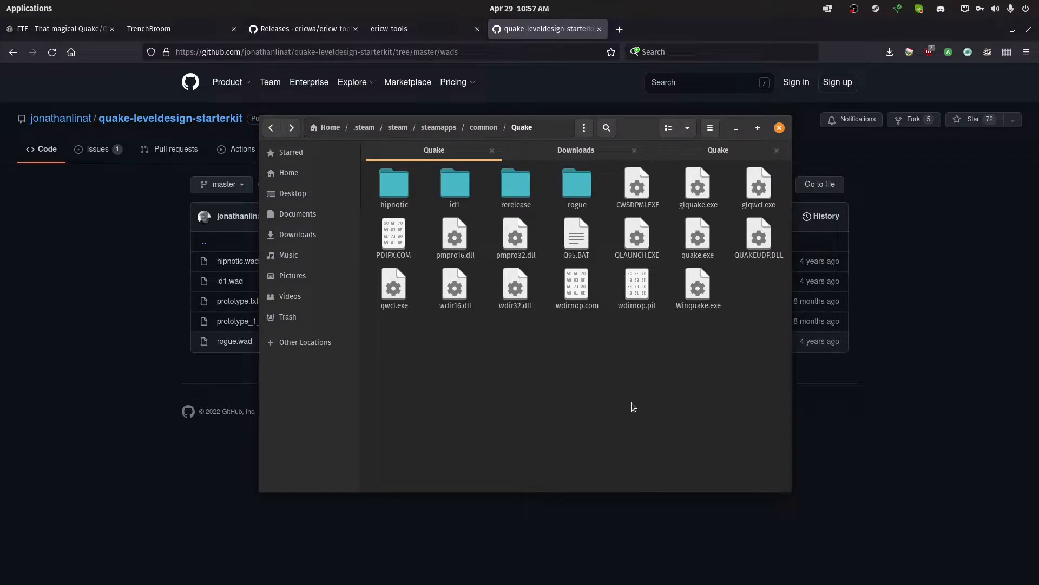
# Select everything in the Steam Quake folder except the rerelease folder
pyautogui.hotkey('ctrl', 'a')
pyautogui.keyDown('ctrl'); pyautogui.click(509, 188); pyautogui.keyUp('ctrl')
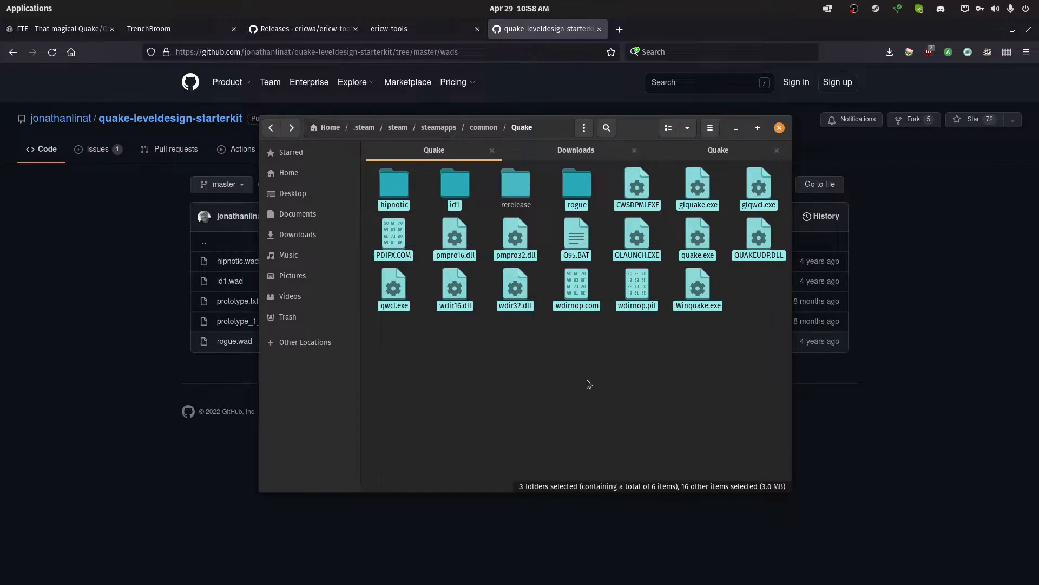
# Open the GameData folder inside Documents/Quake
pyautogui.click(687, 148)
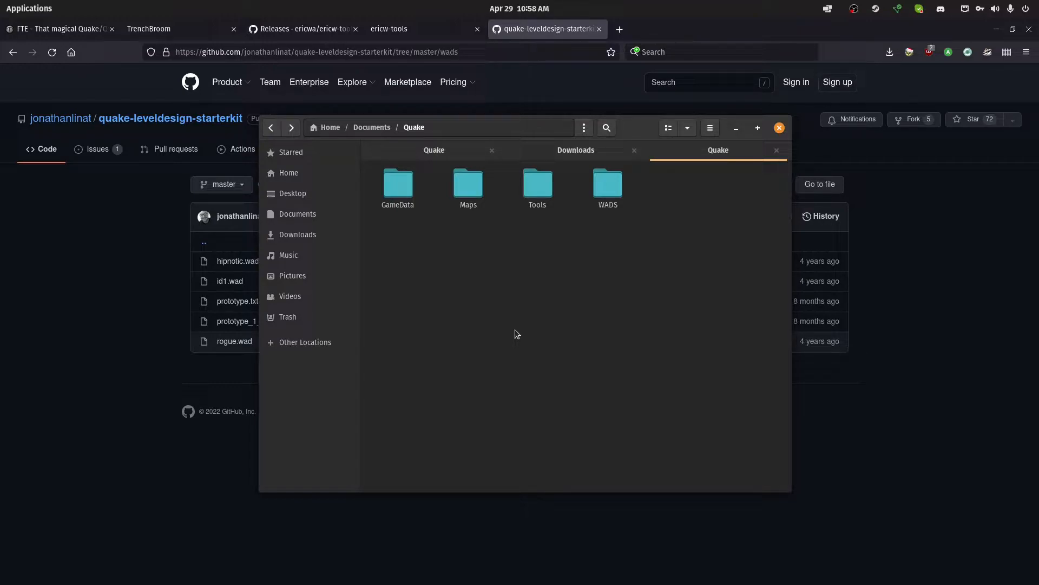
pyautogui.doubleClick(400, 185)
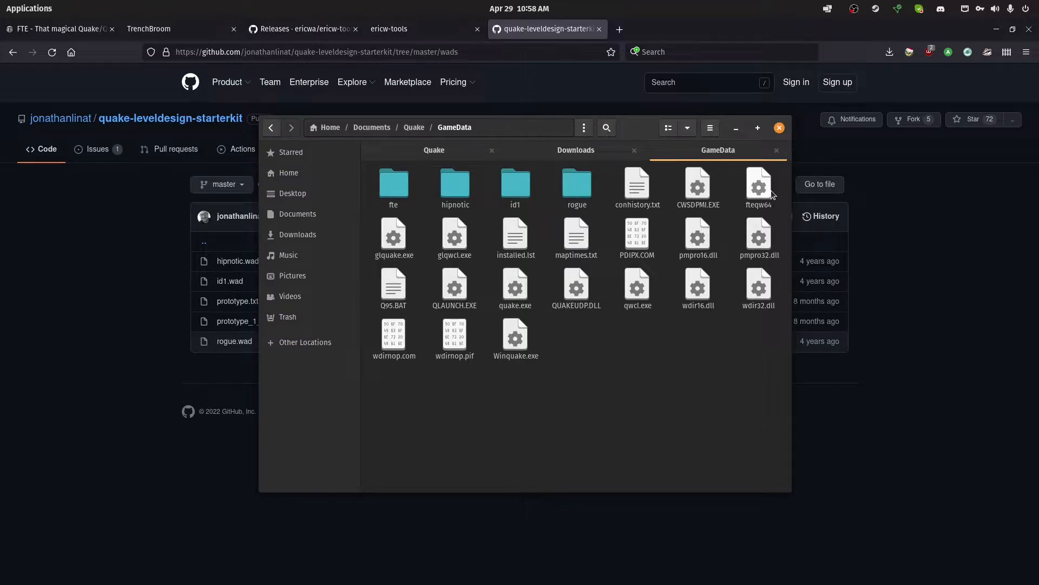
# Bring the fteqw64 executable from the Downloads folder over to the GameData folder
pyautogui.click(537, 147)
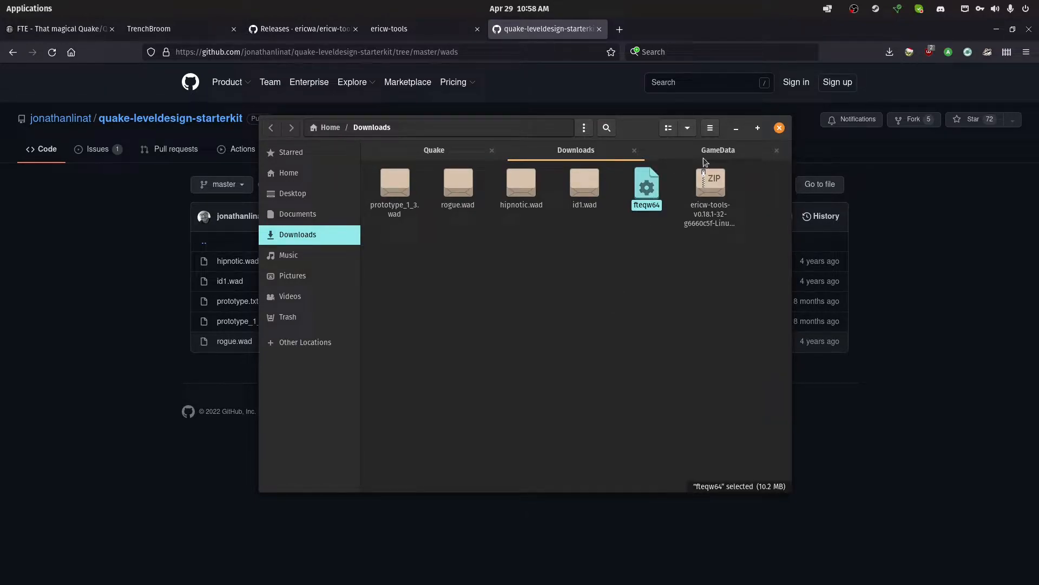
pyautogui.moveTo(657, 201); pyautogui.dragTo(696, 343)
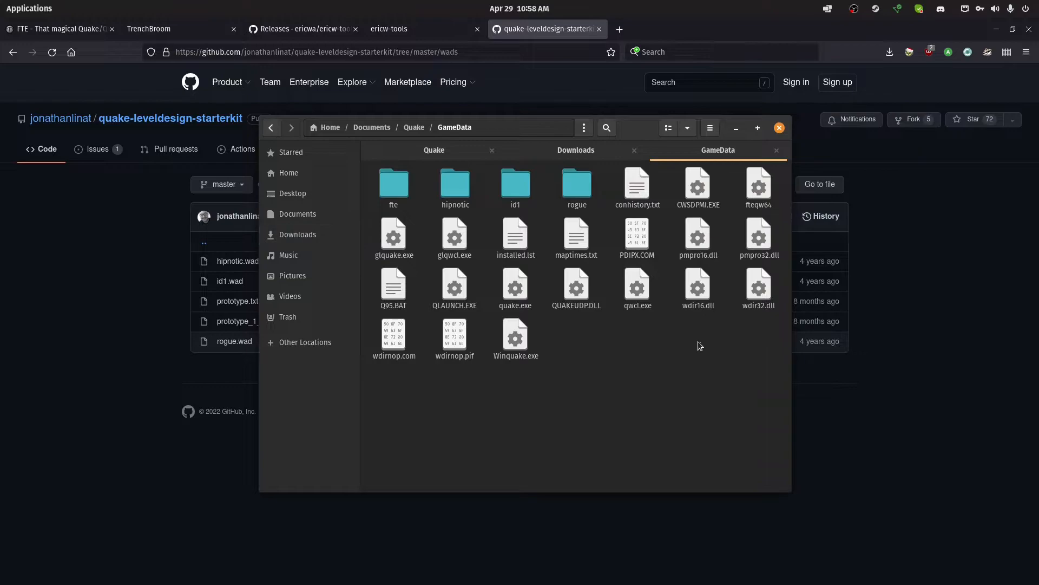
# Launch fteqw64 from the GameData folder to test the engine, then quit the game from its main menu
pyautogui.doubleClick(758, 196)
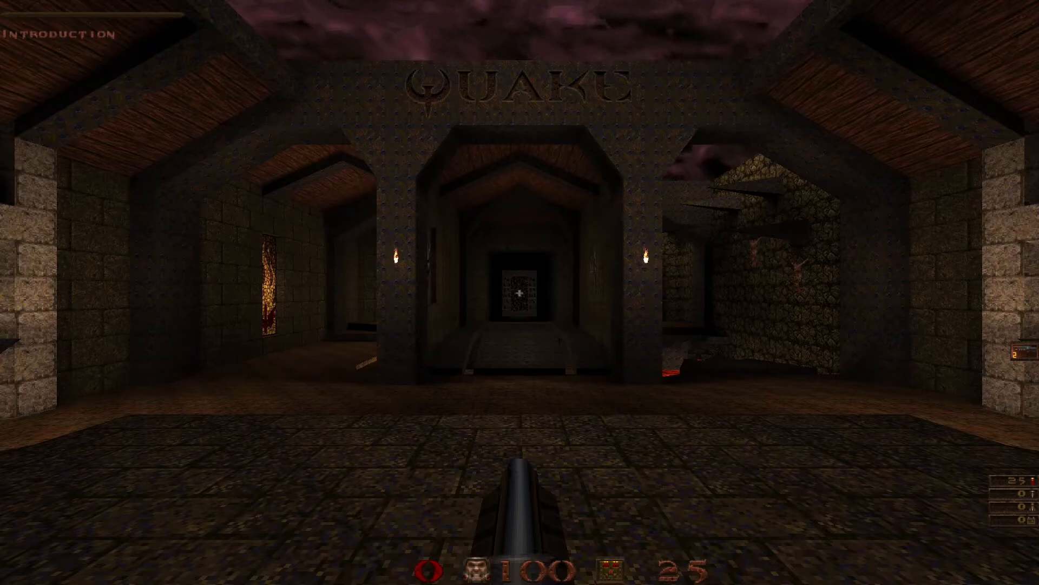
pyautogui.press('Escape')
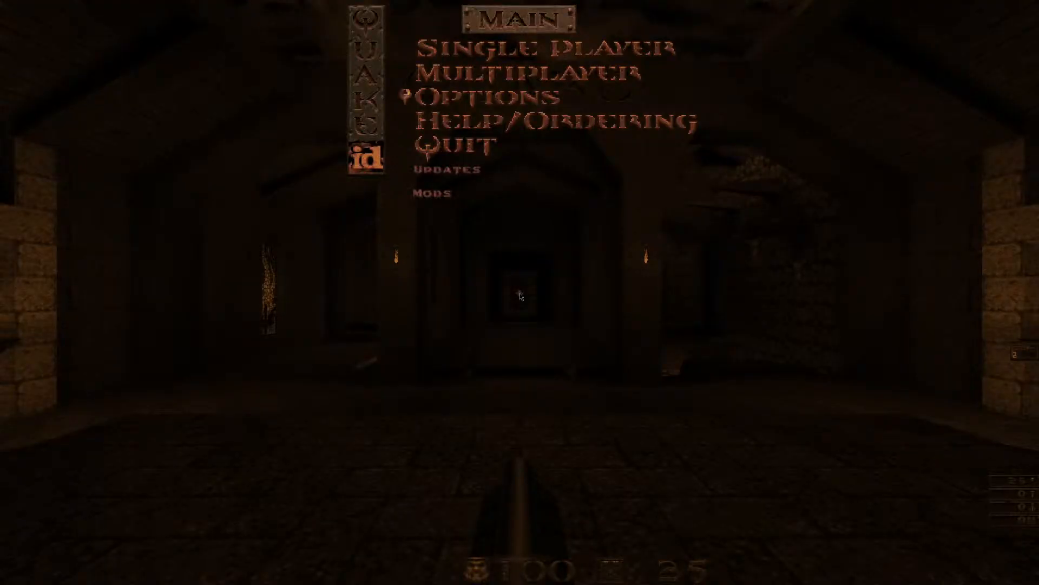
pyautogui.press('Down')
pyautogui.press('Down')
pyautogui.press('Return')
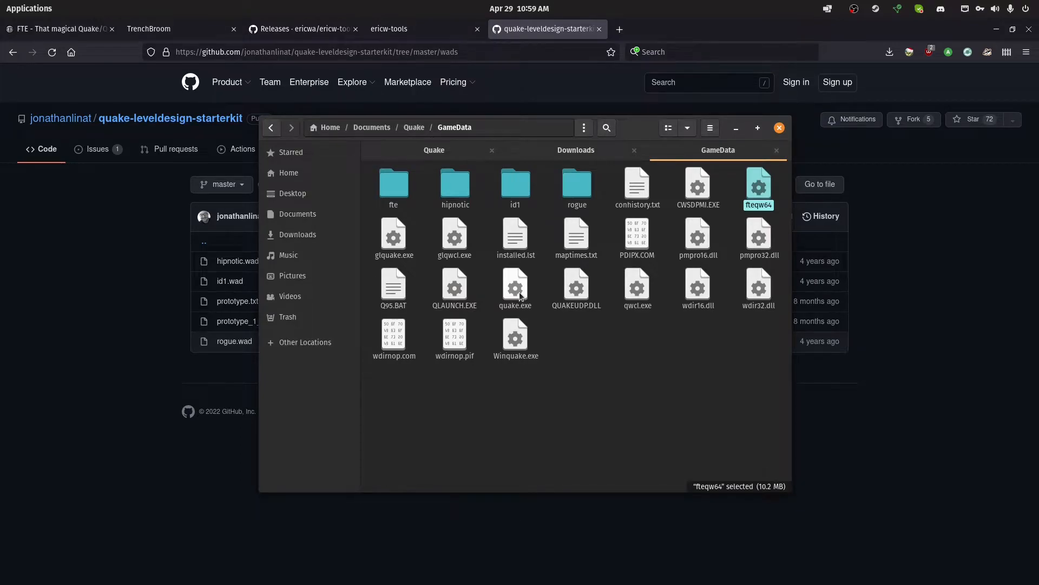
# Check the Maps folder inside Documents/Quake, and open the WADS folder beside it
pyautogui.hotkey('alt', 'Up')
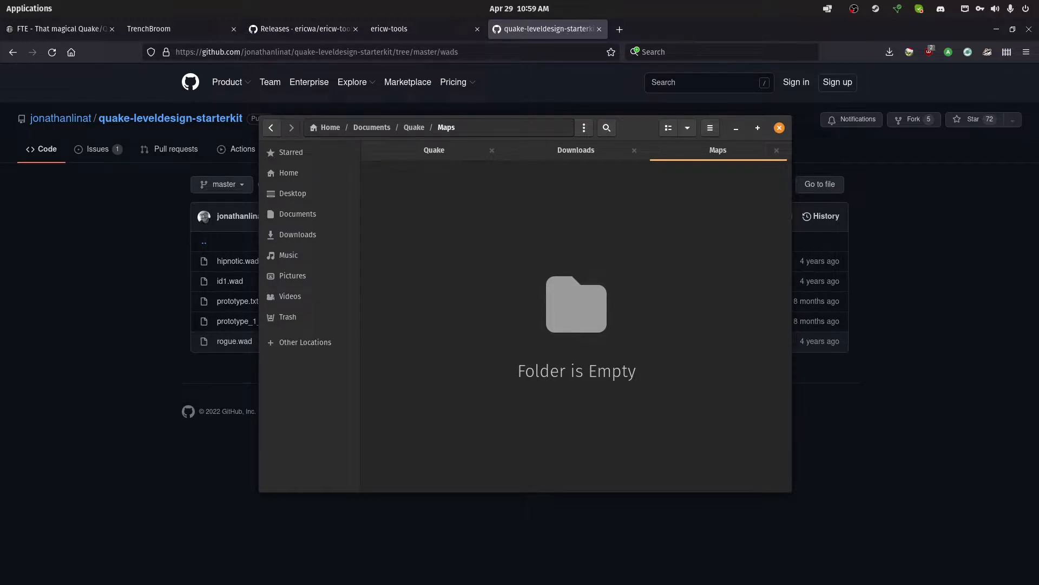
pyautogui.hotkey('alt', 'Up')
pyautogui.doubleClick(606, 202)
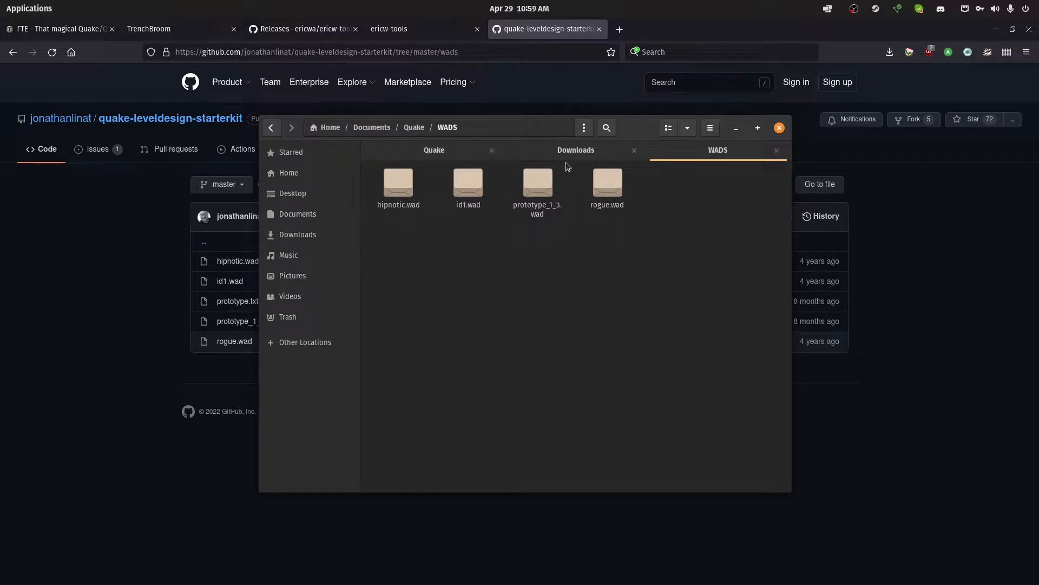
# Select the four WAD files in the Downloads folder and compare them with the contents of the WADS folder
pyautogui.click(567, 154)
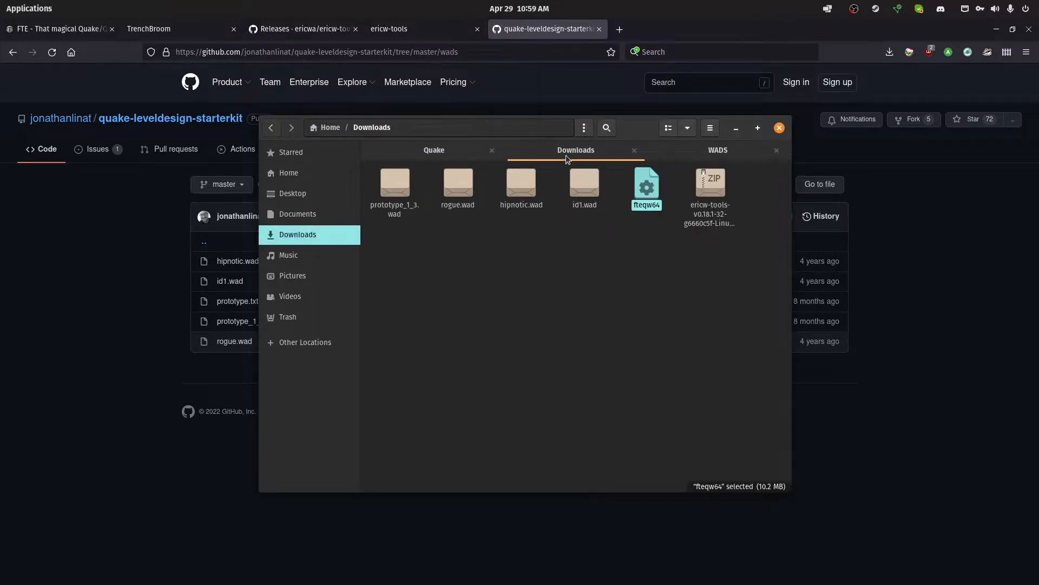
pyautogui.moveTo(595, 235); pyautogui.dragTo(371, 164)
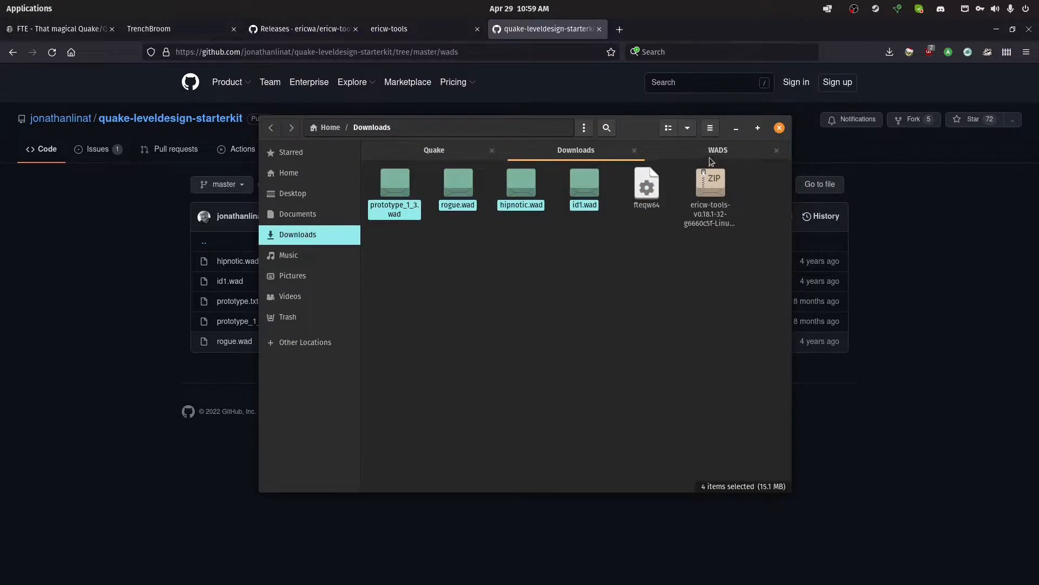
pyautogui.moveTo(210, 344); pyautogui.dragTo(213, 359)
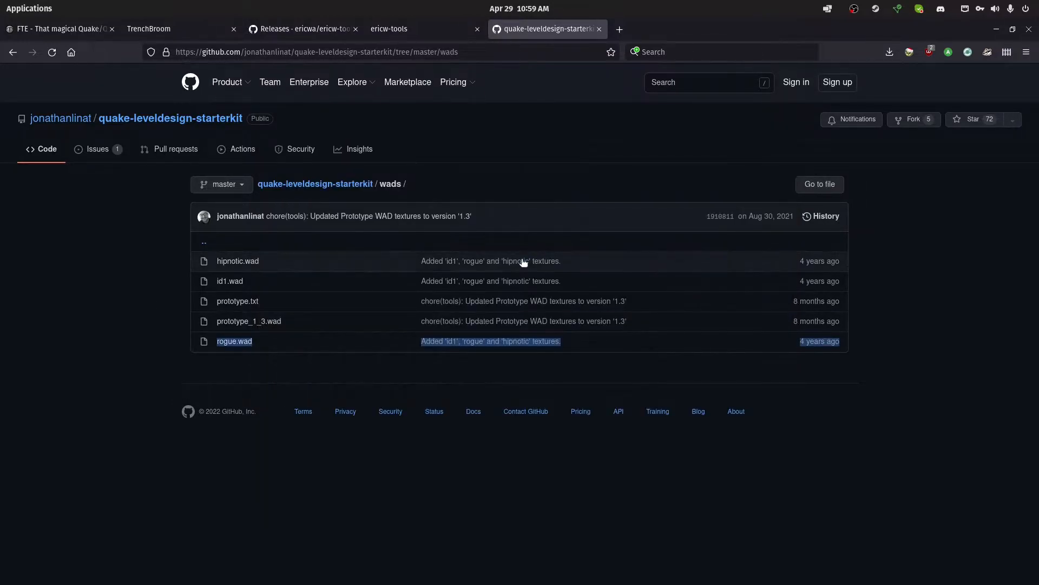
pyautogui.hotkey('alt', 'Tab')
pyautogui.click(717, 147)
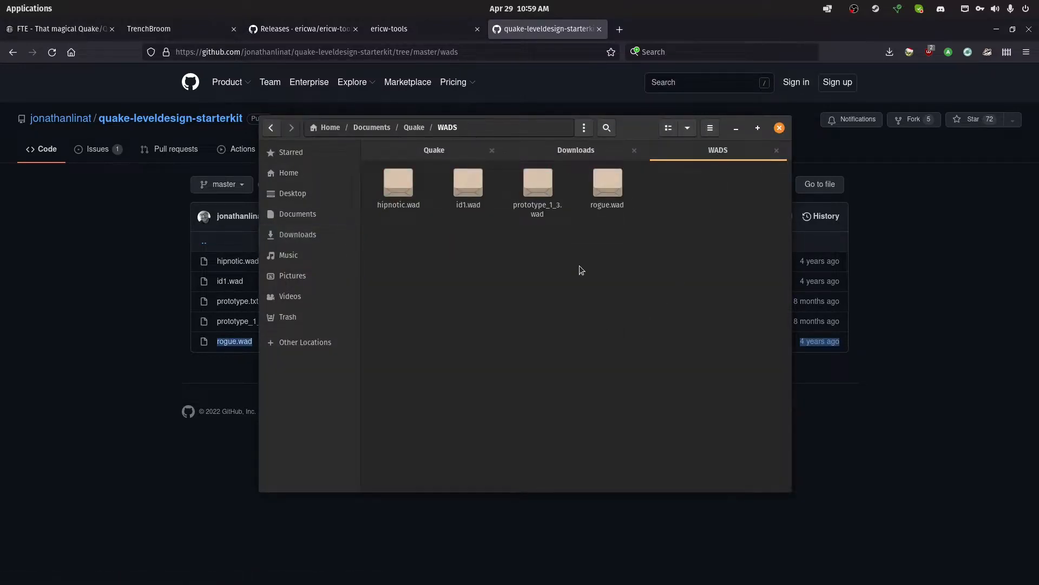
# Open the Ericwa folder inside Documents/Quake/Tools
pyautogui.hotkey('alt', 'Up')
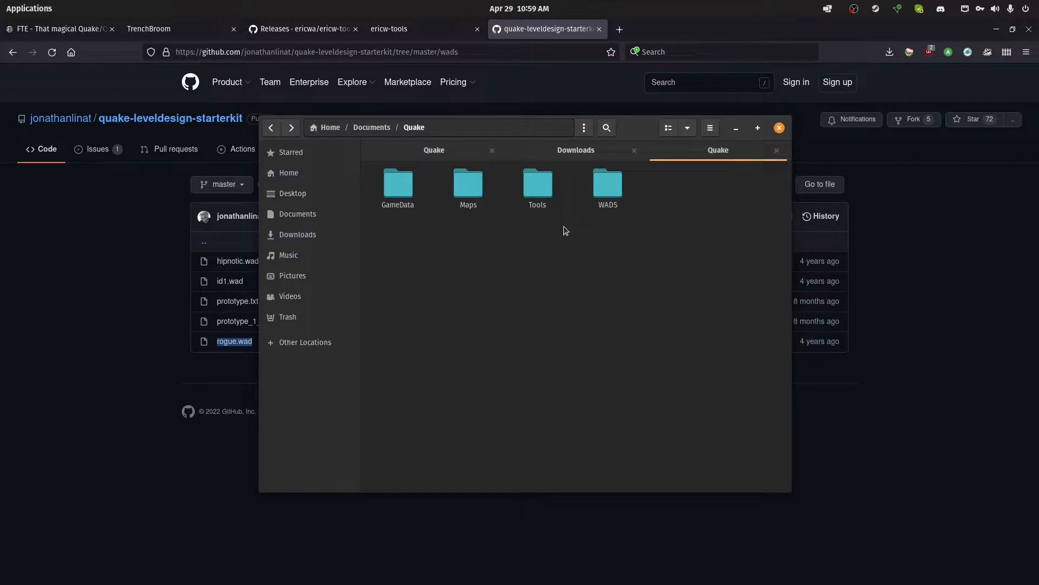
pyautogui.doubleClick(545, 208)
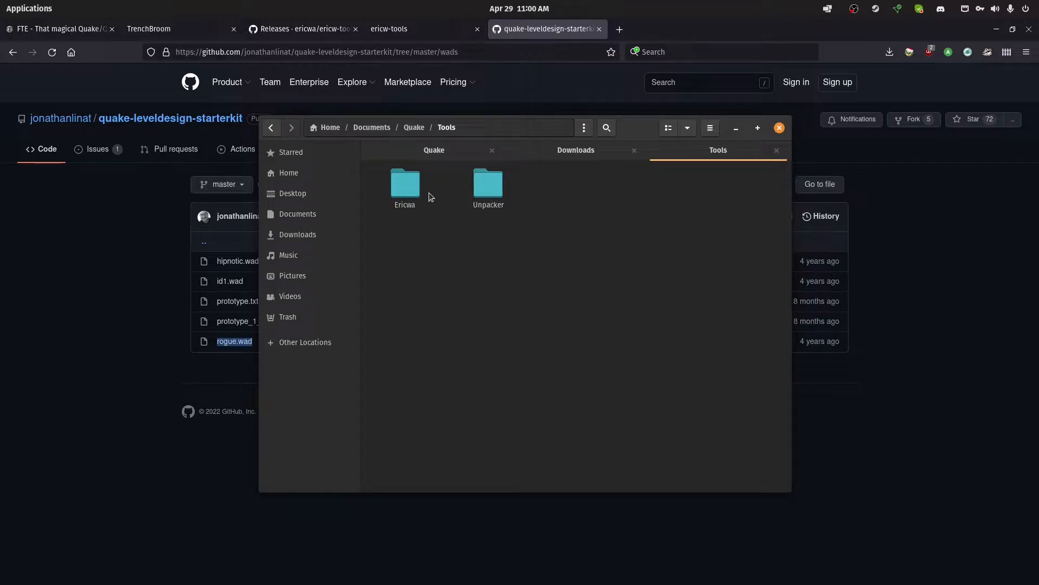
pyautogui.doubleClick(412, 194)
# Compare the contents of the ericw-tools zip archive in Downloads with the Ericwa folder, and close the archive
pyautogui.click(590, 153)
pyautogui.doubleClick(711, 184)
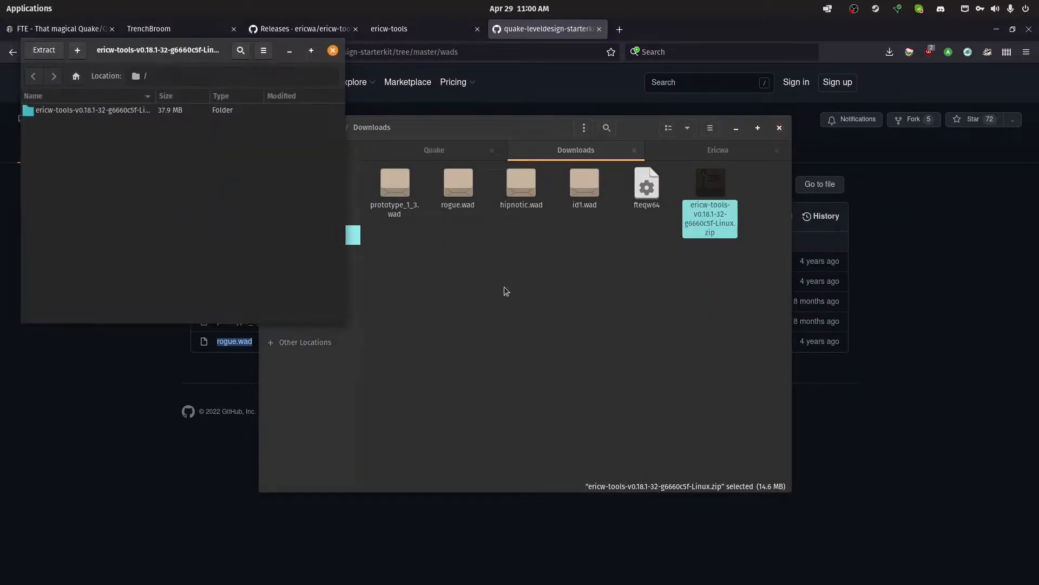
pyautogui.click(728, 156)
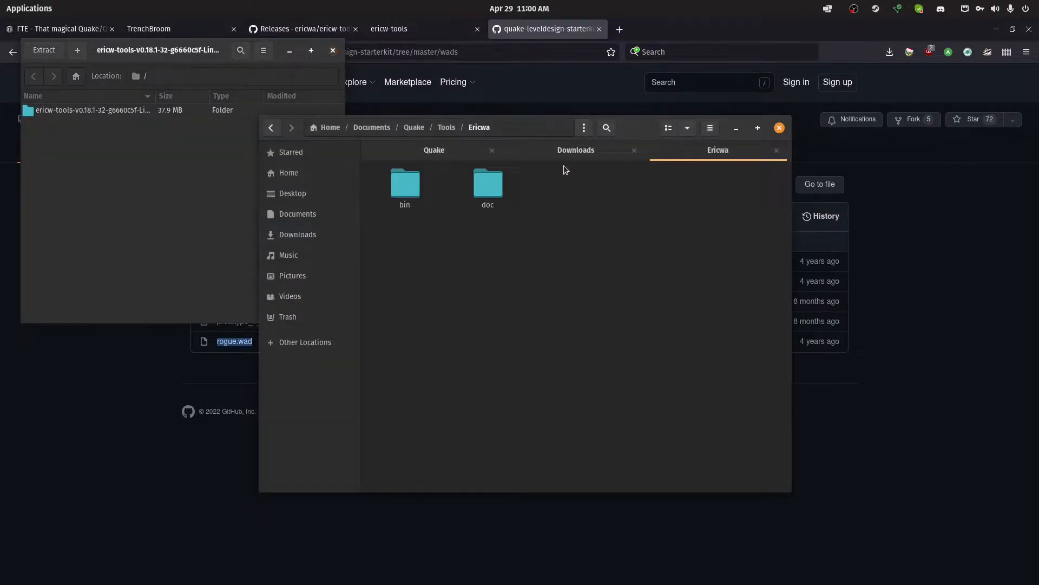
pyautogui.doubleClick(96, 110)
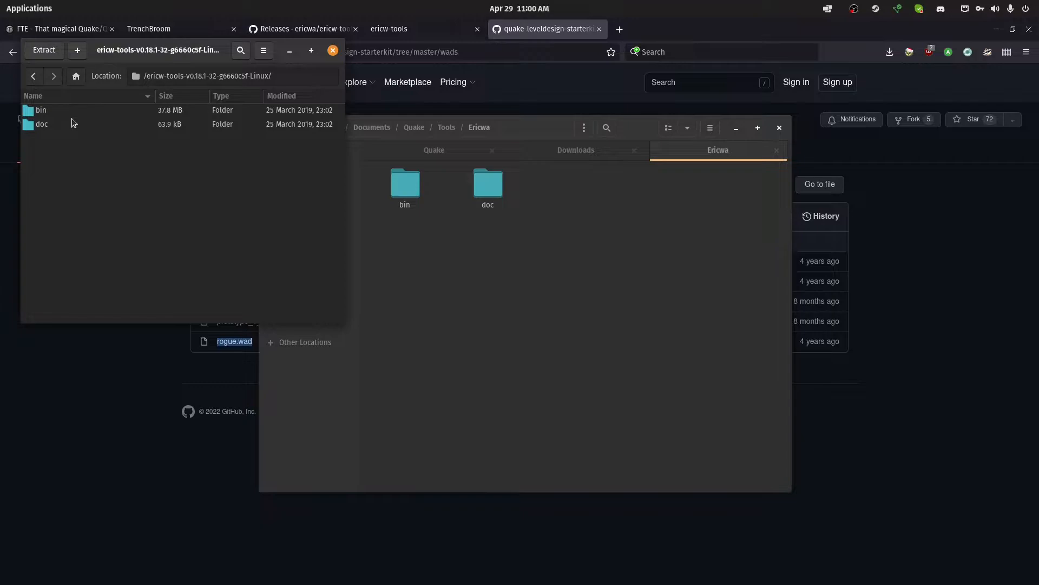
pyautogui.click(405, 231)
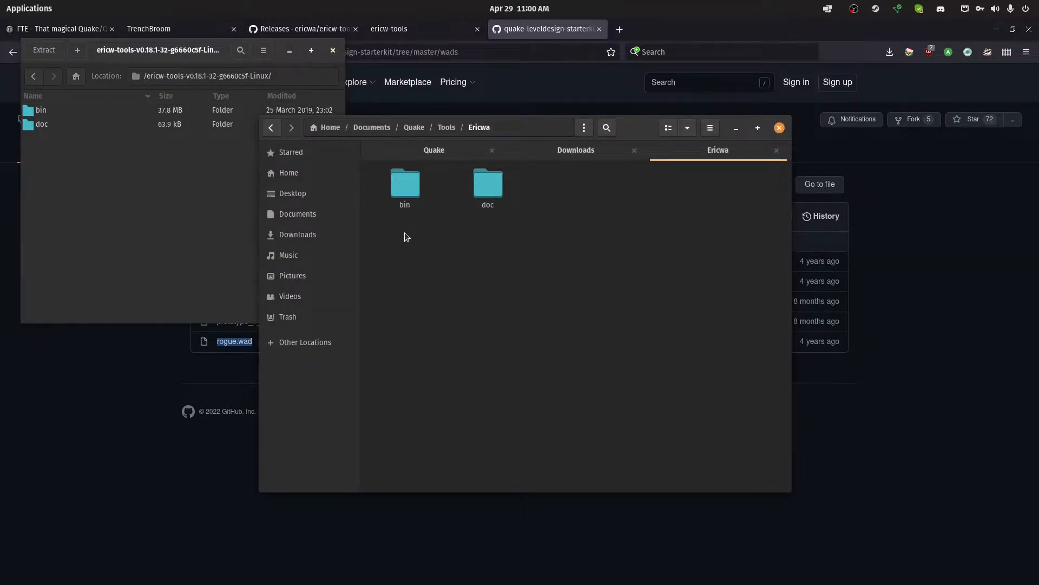
pyautogui.click(332, 50)
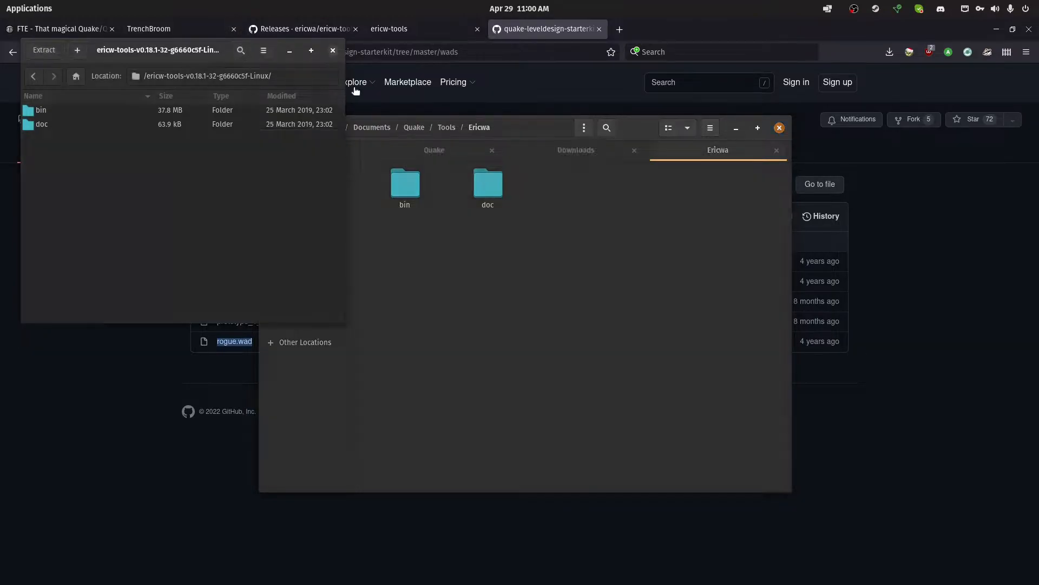
# Look through the bin and doc folders inside the Ericwa folder
pyautogui.doubleClick(416, 180)
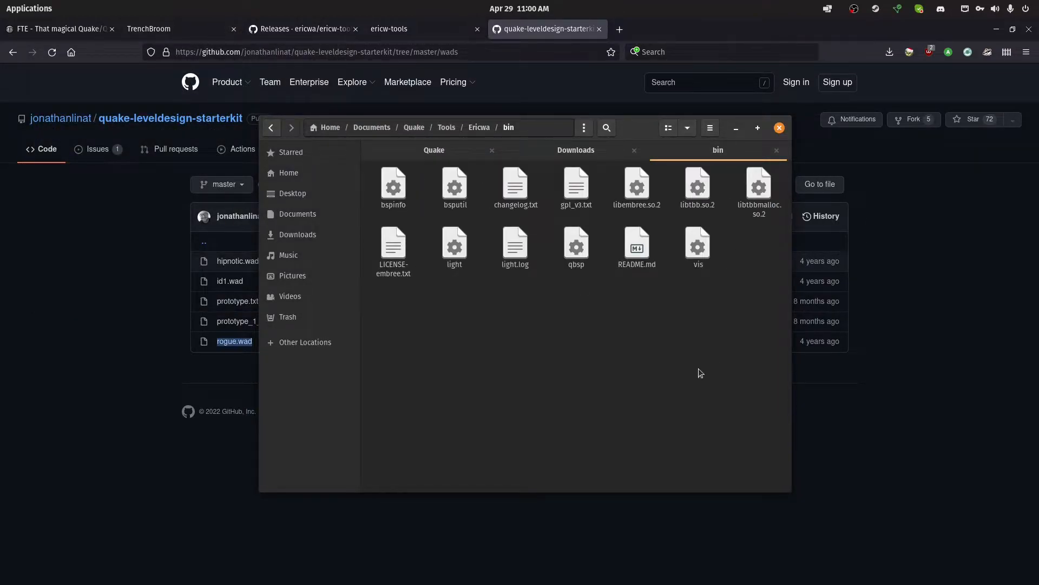
pyautogui.click(479, 128)
pyautogui.doubleClick(486, 195)
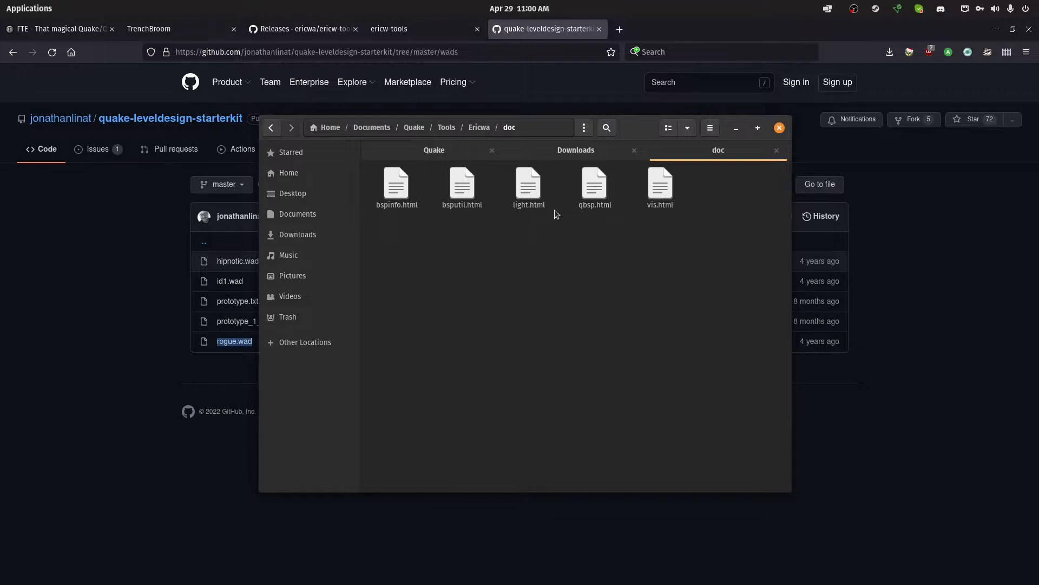
# View the light.html documentation from the doc folder, and close the page
pyautogui.click(525, 206)
pyautogui.doubleClick(525, 205)
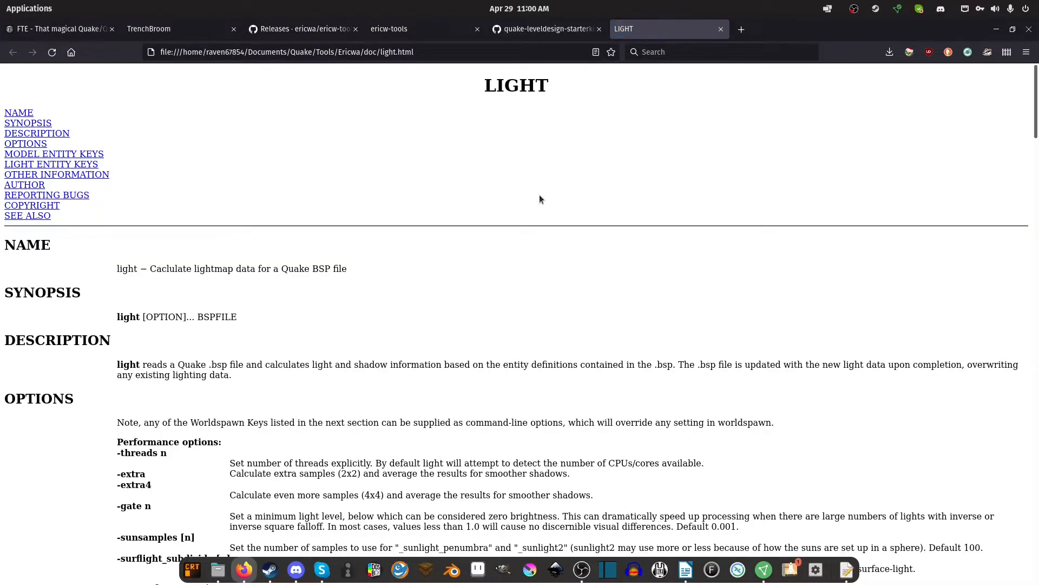
pyautogui.scroll(-5, 730, 110)
pyautogui.middleClick(693, 27)
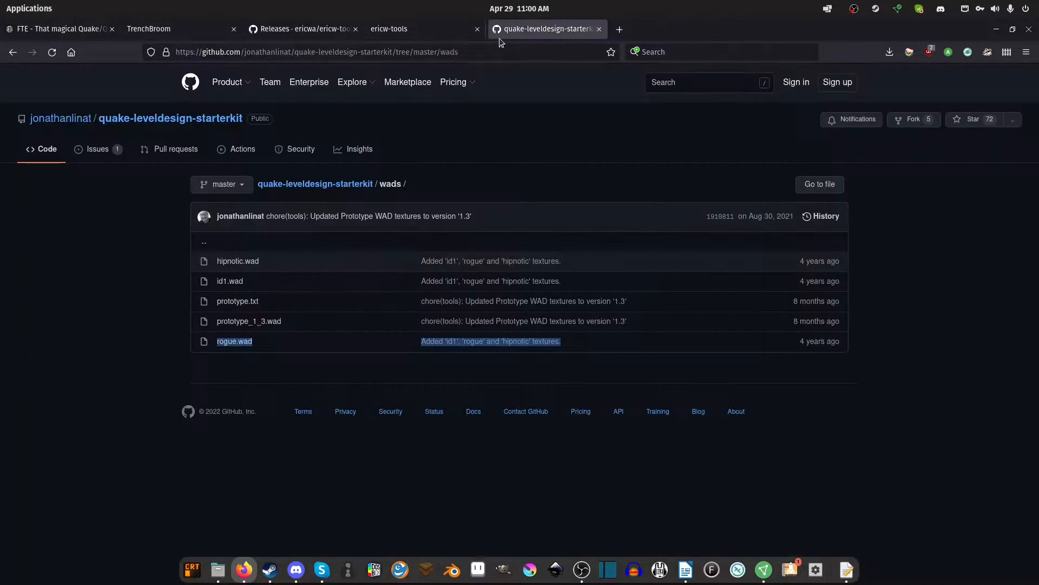
# View the documentation section of the ericw-tools website, and return to the Ericwa folder in the file manager
pyautogui.click(412, 29)
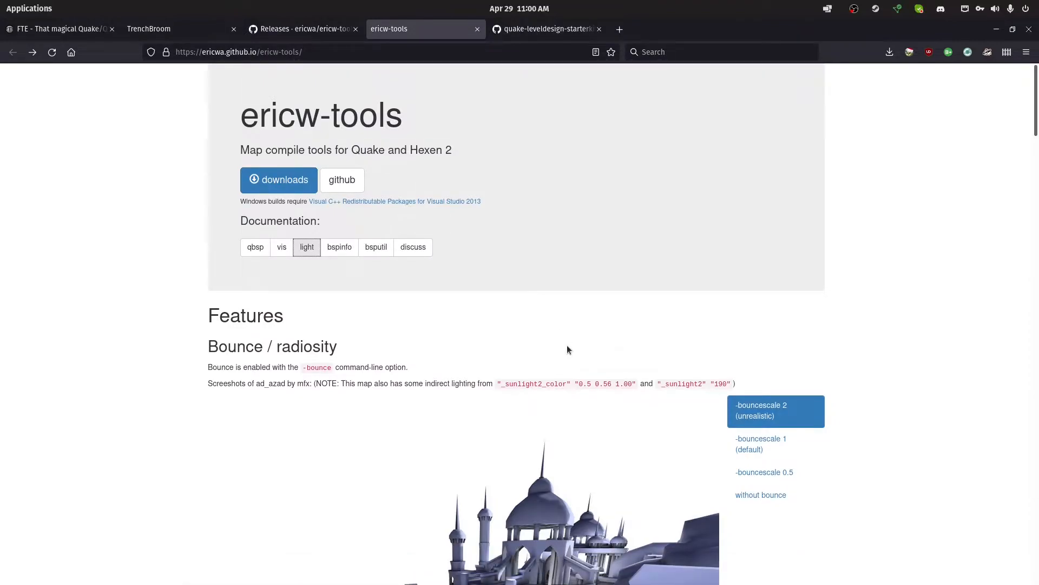
pyautogui.hotkey('alt', 'Tab')
pyautogui.click(527, 264)
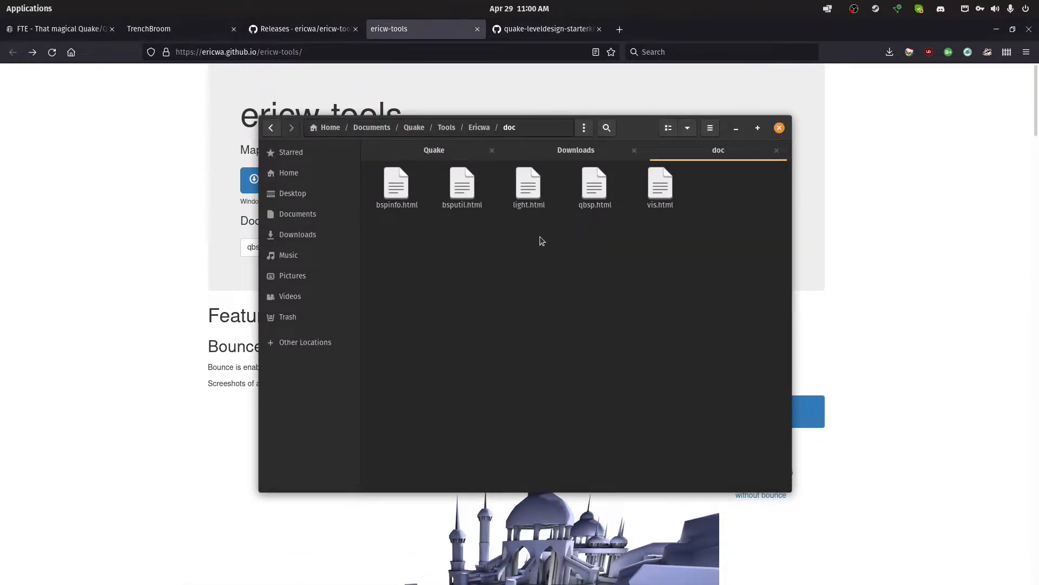
pyautogui.hotkey('alt', 'Up')
# Switch to TrenchBroom and select YT1.map among the recent maps
pyautogui.click(193, 258)
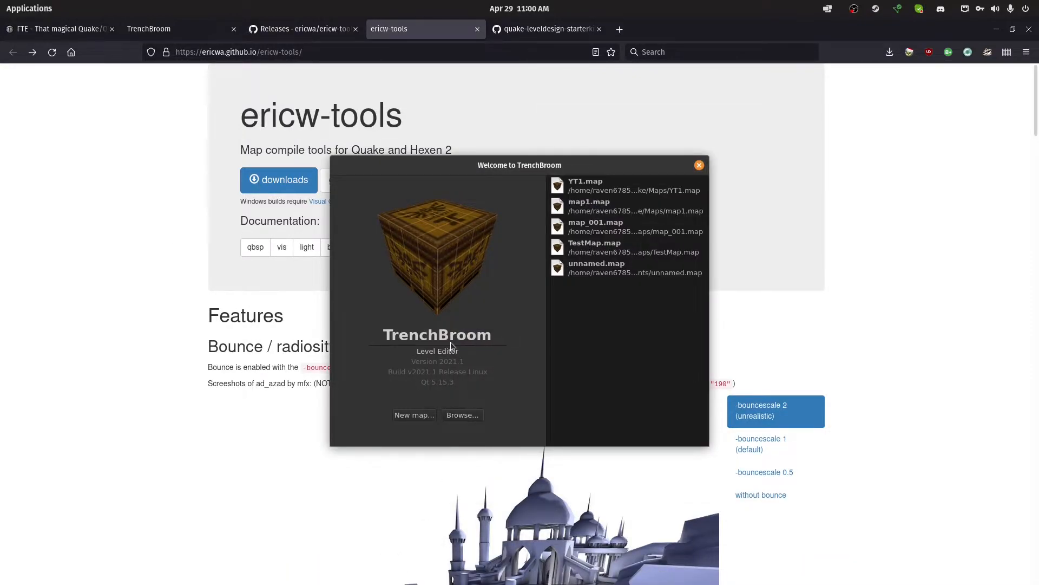
pyautogui.click(648, 190)
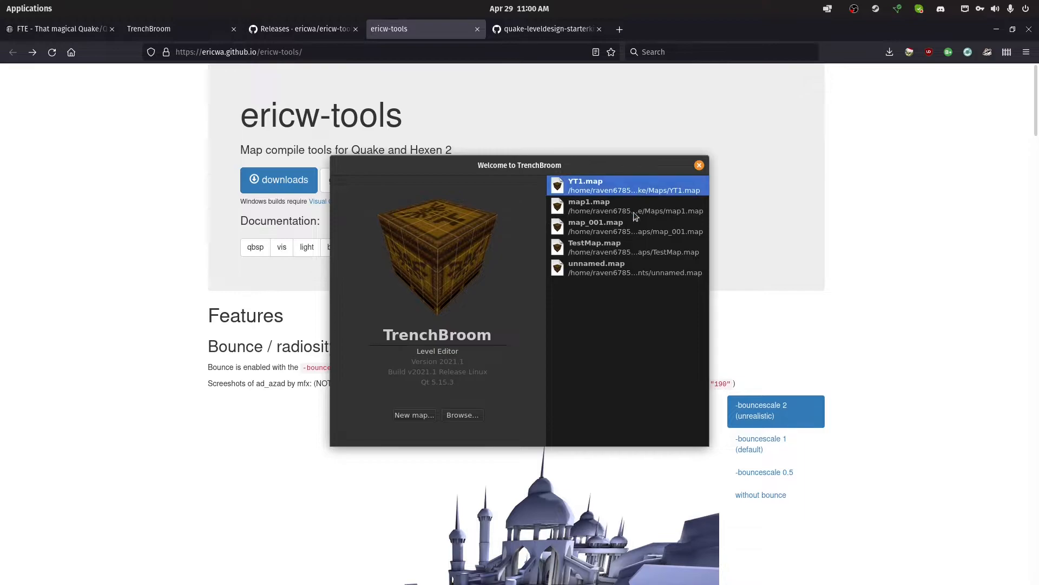
pyautogui.click(616, 212)
pyautogui.click(593, 193)
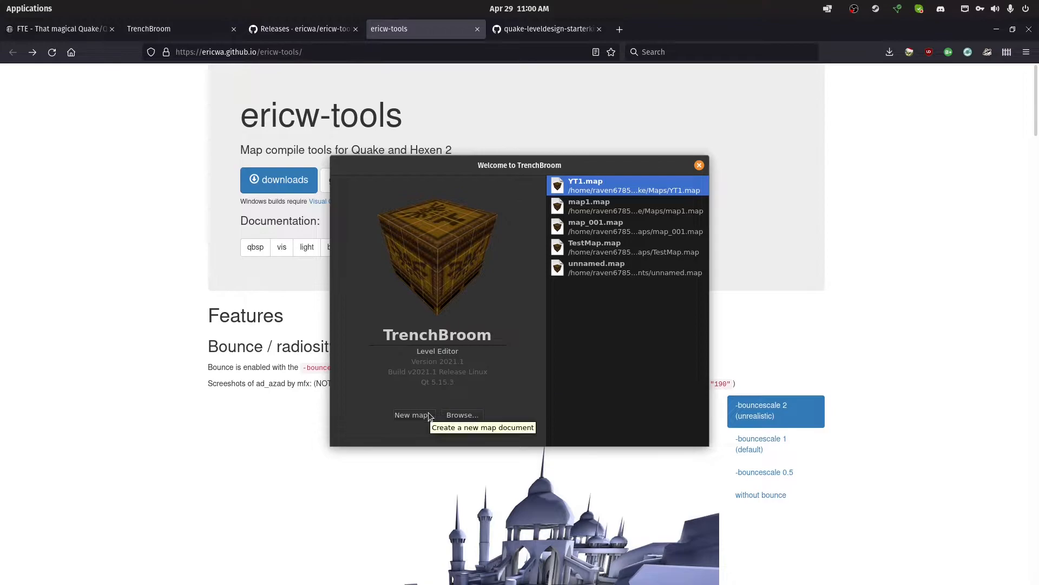
# Start a new map, enlarge the game selection dialog, and select Quake as the game
pyautogui.click(415, 416)
pyautogui.scroll(-1, 599, 287)
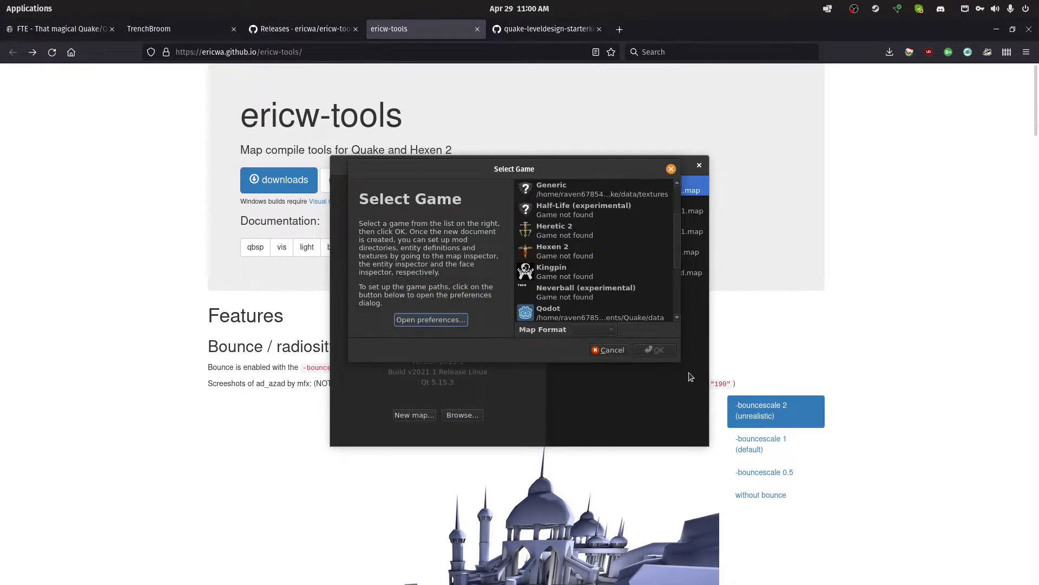
pyautogui.moveTo(678, 365); pyautogui.dragTo(842, 489)
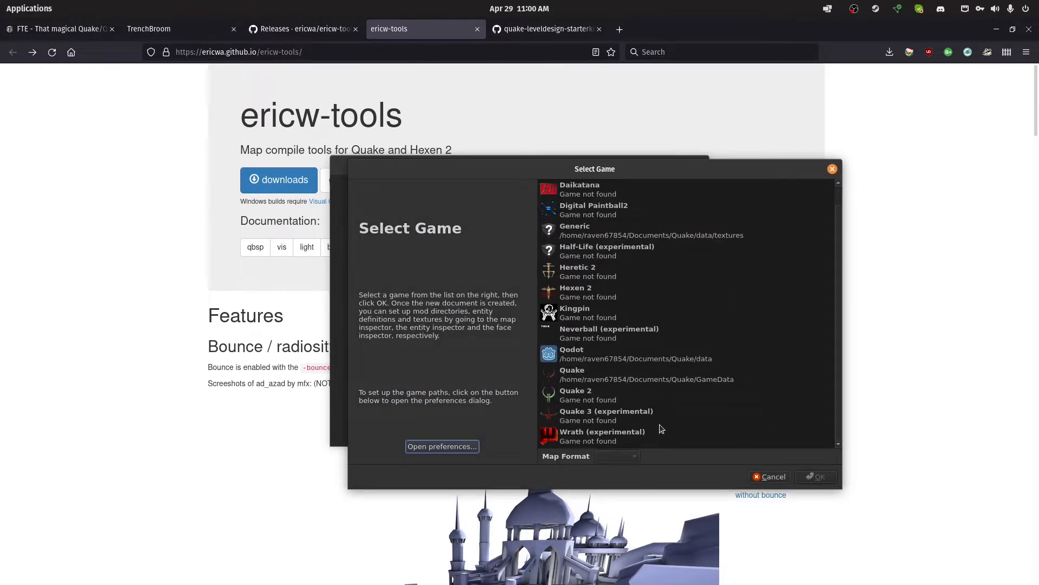
pyautogui.click(644, 380)
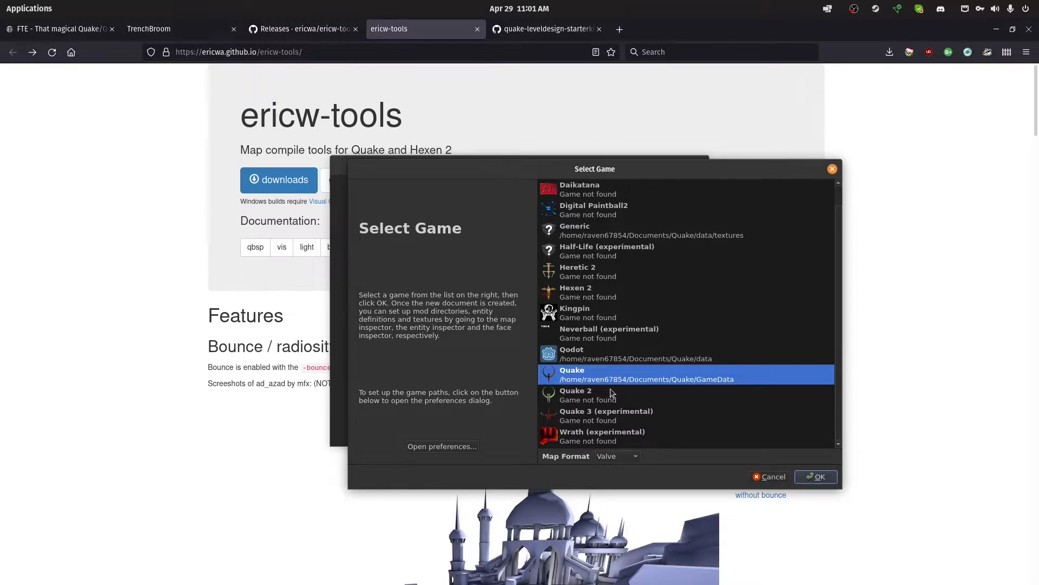
pyautogui.click(608, 319)
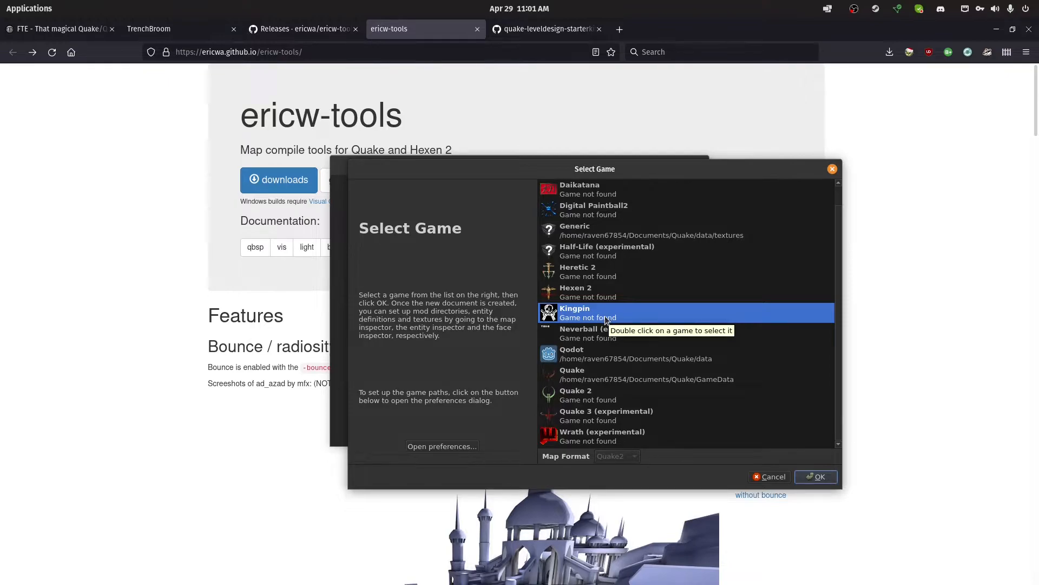
pyautogui.click(623, 373)
pyautogui.click(619, 320)
pyautogui.click(644, 371)
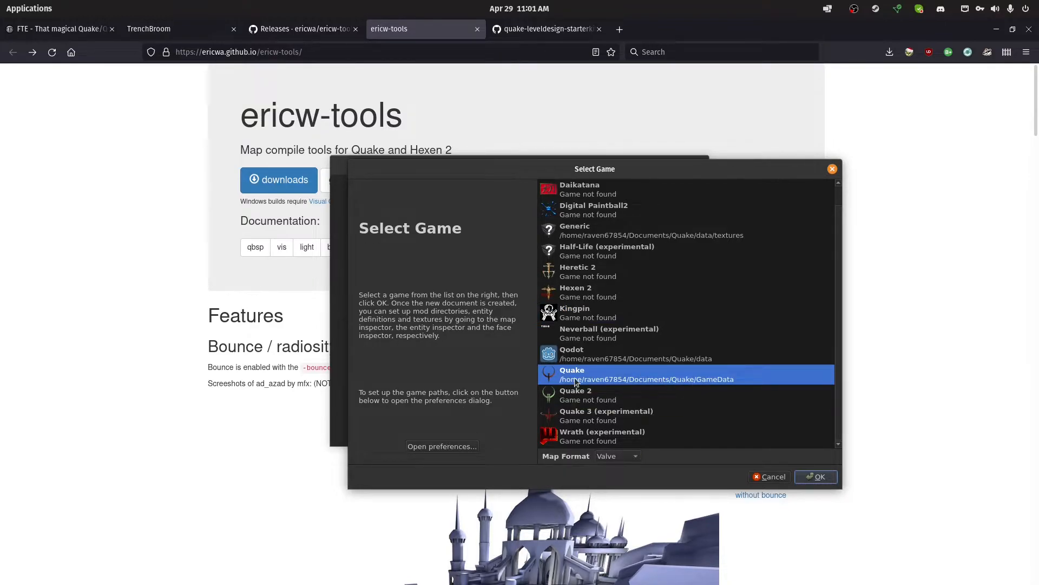
# Set Quake's game path to the Documents/Quake/GameData folder in the TrenchBroom preferences
pyautogui.click(426, 448)
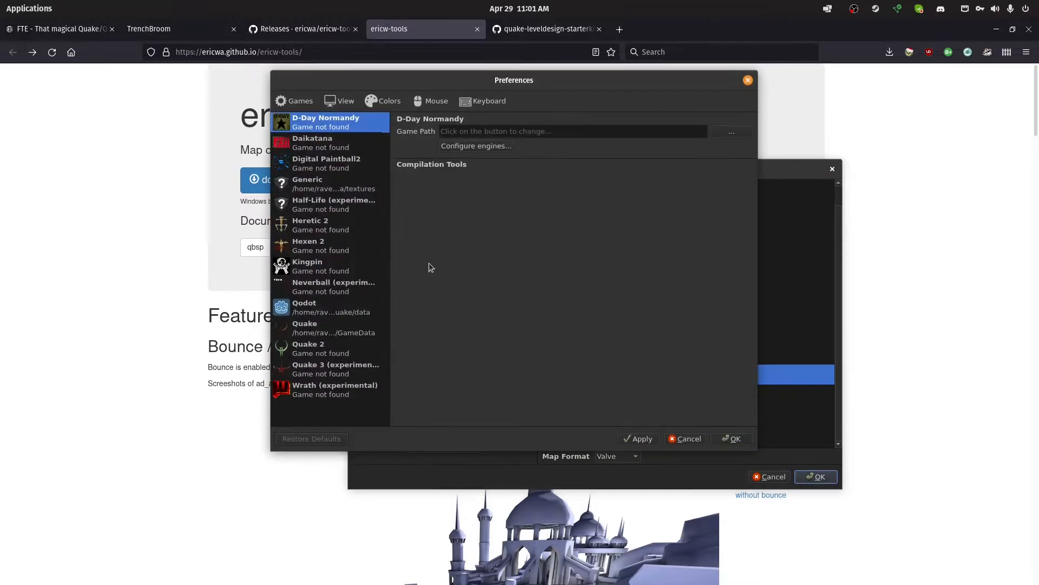
pyautogui.click(322, 331)
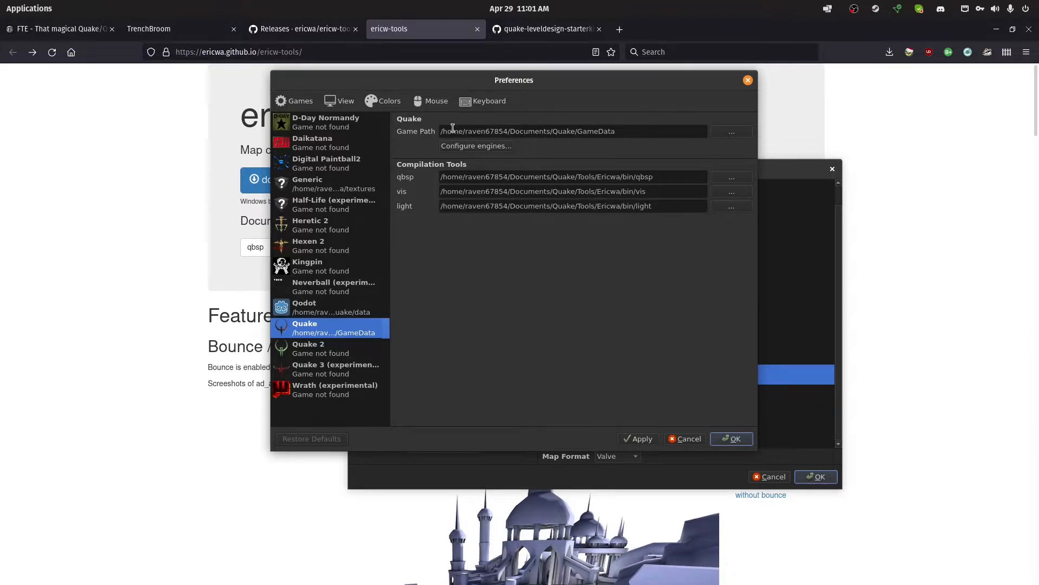
pyautogui.click(732, 134)
pyautogui.click(406, 79)
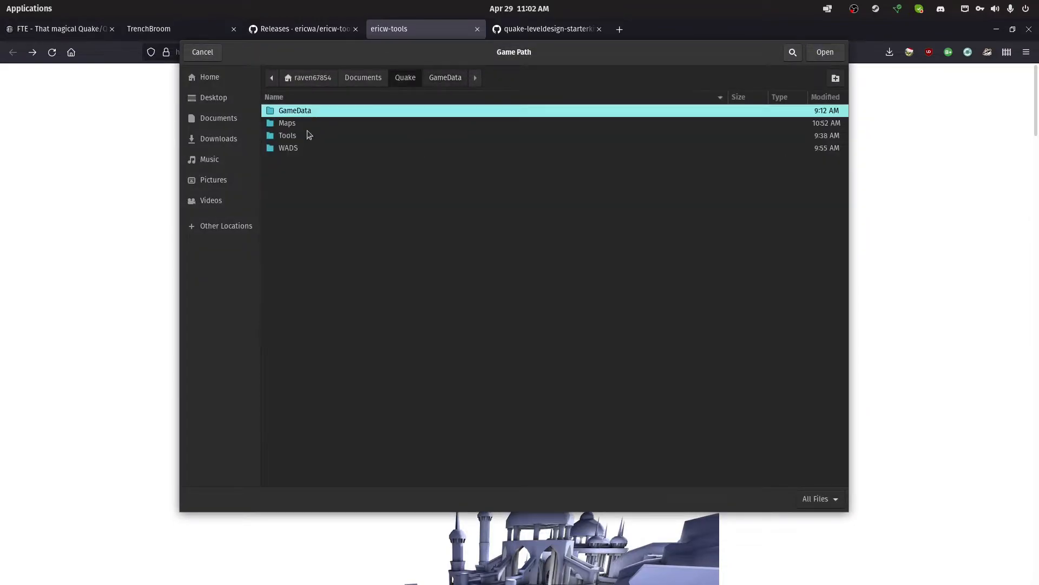
pyautogui.doubleClick(326, 113)
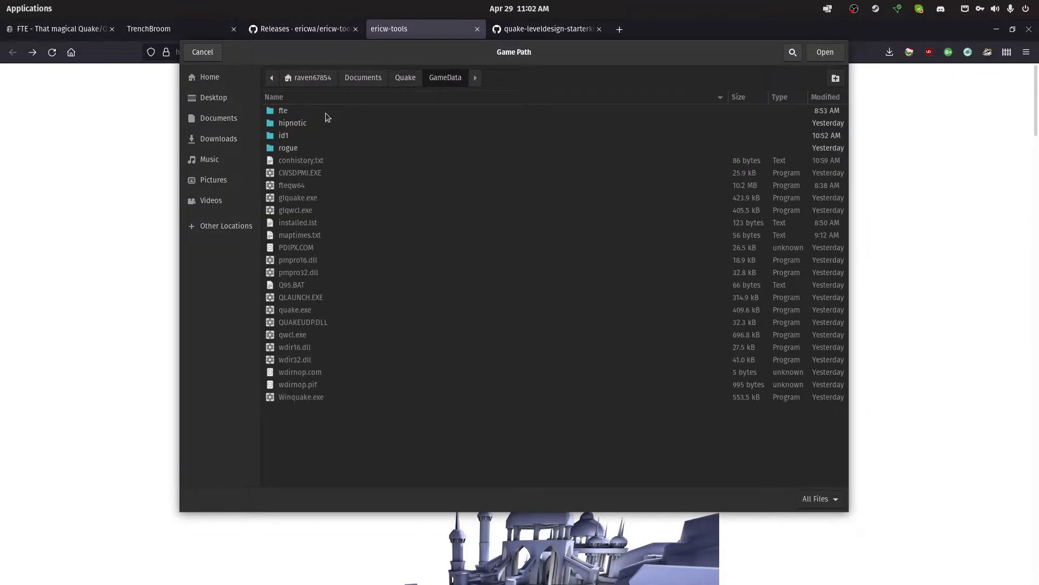
pyautogui.click(824, 55)
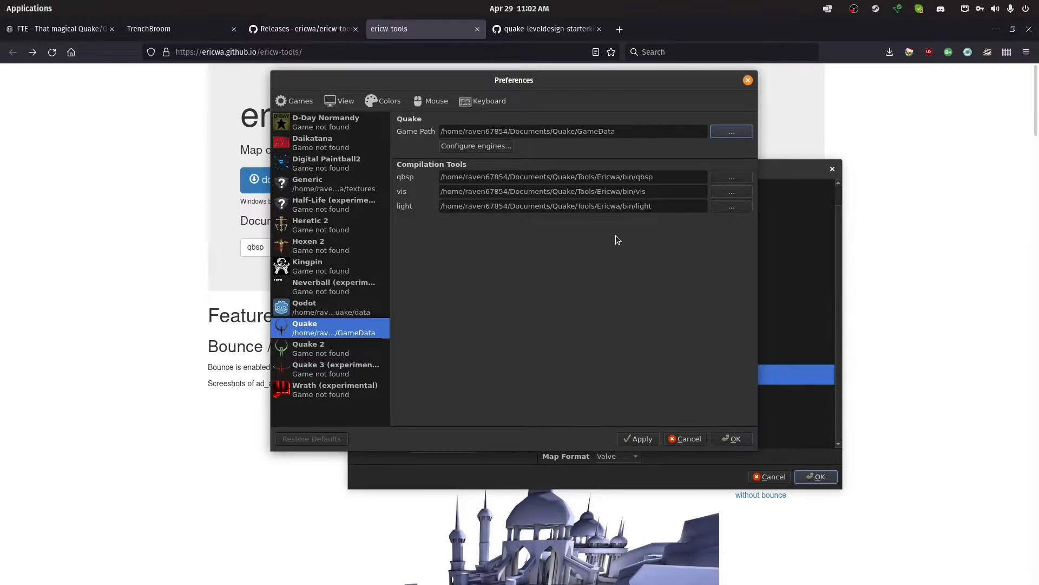
# Examine the qbsp, vis and light compilation tool paths, and locate the qbsp program in the Ericwa/bin folder
pyautogui.click(721, 176)
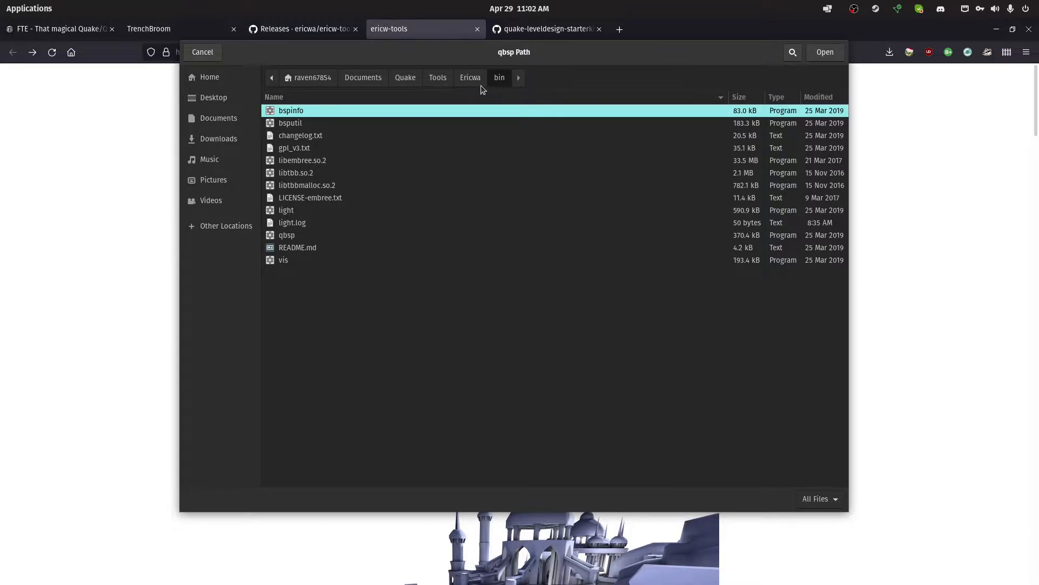
pyautogui.click(203, 52)
pyautogui.moveTo(660, 176); pyautogui.dragTo(640, 177)
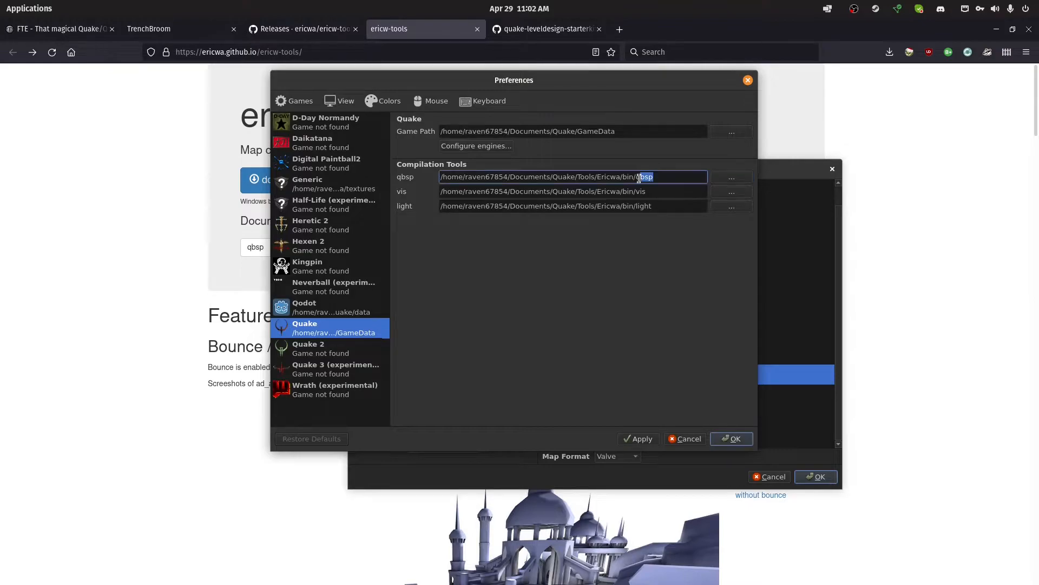
pyautogui.click(725, 179)
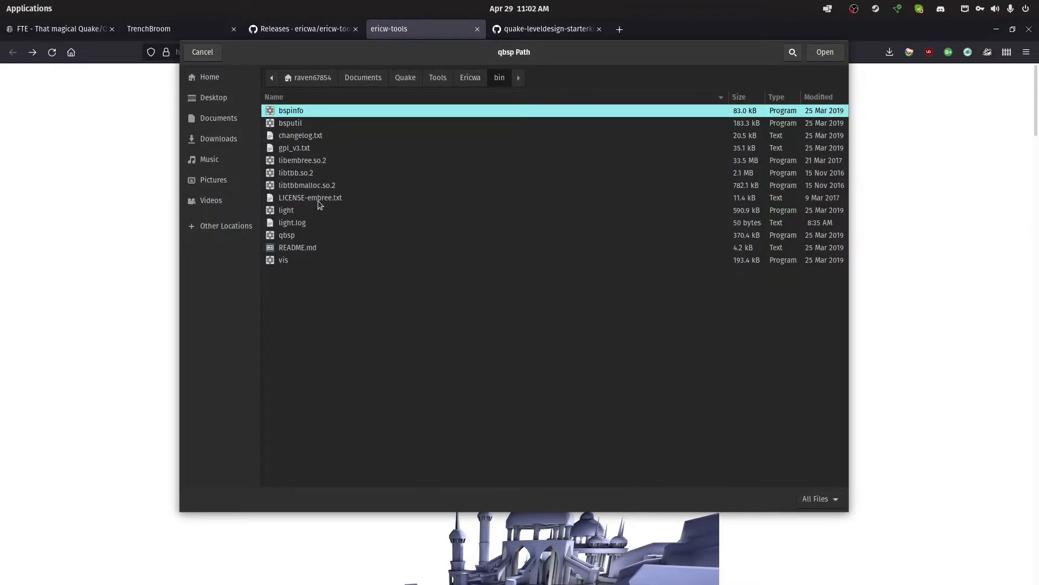
pyautogui.click(301, 238)
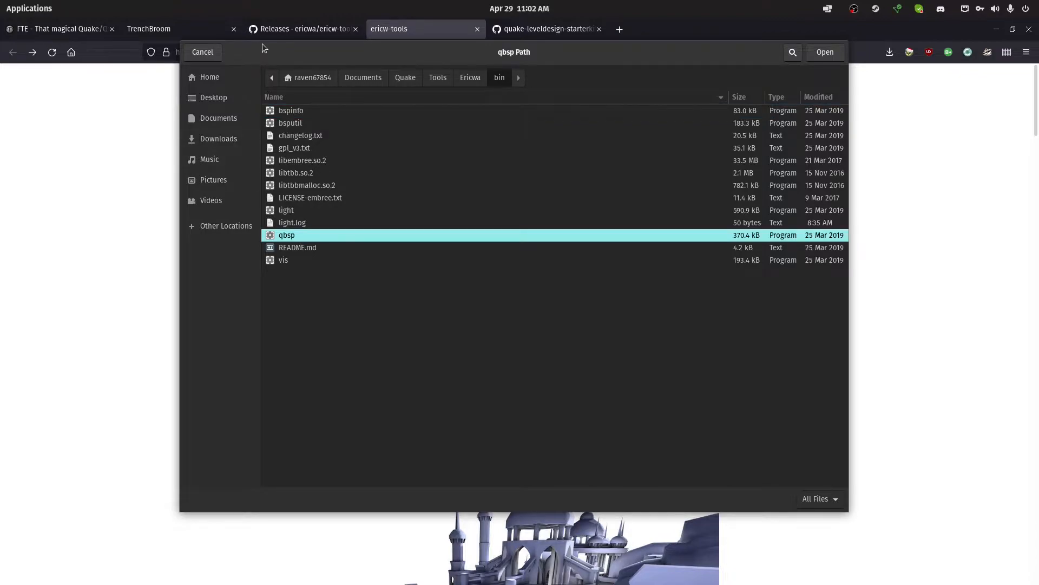
pyautogui.click(218, 54)
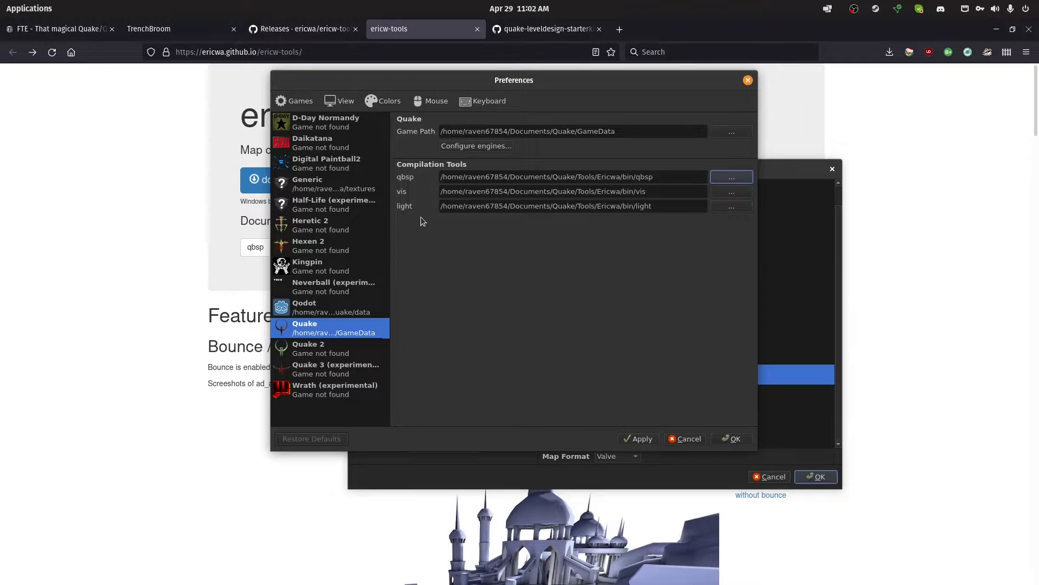
pyautogui.moveTo(660, 192); pyautogui.dragTo(433, 185)
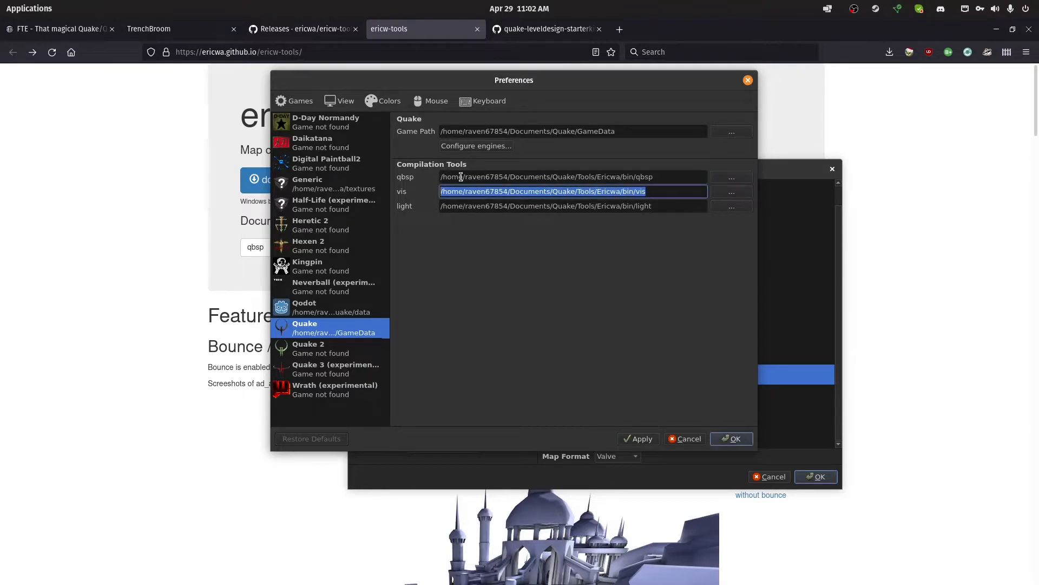
pyautogui.click(670, 205)
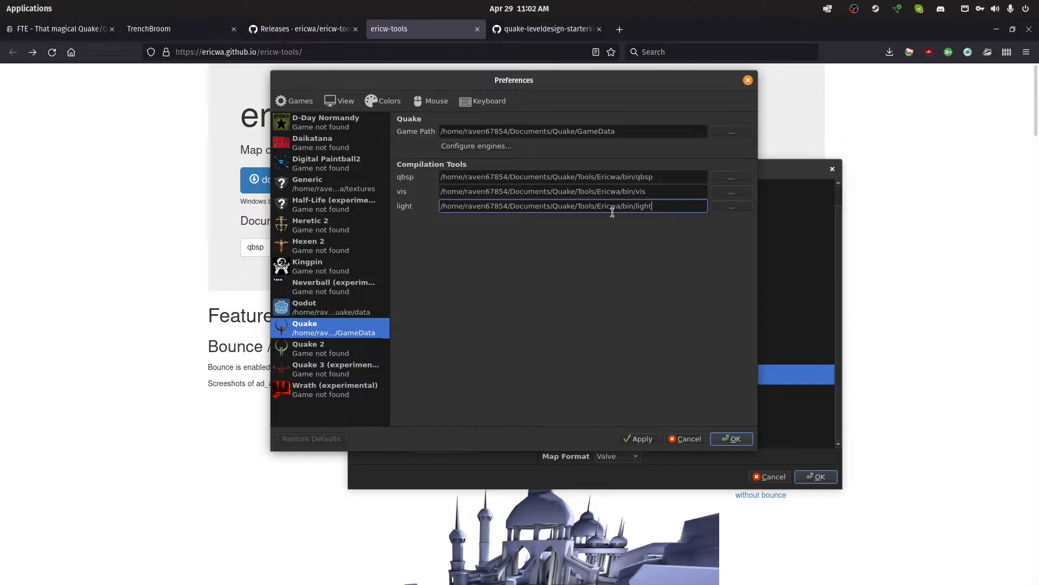
# Inspect the FTEQW engine profile for Quake and locate the fteqw64 program in the GameData folder
pyautogui.click(504, 145)
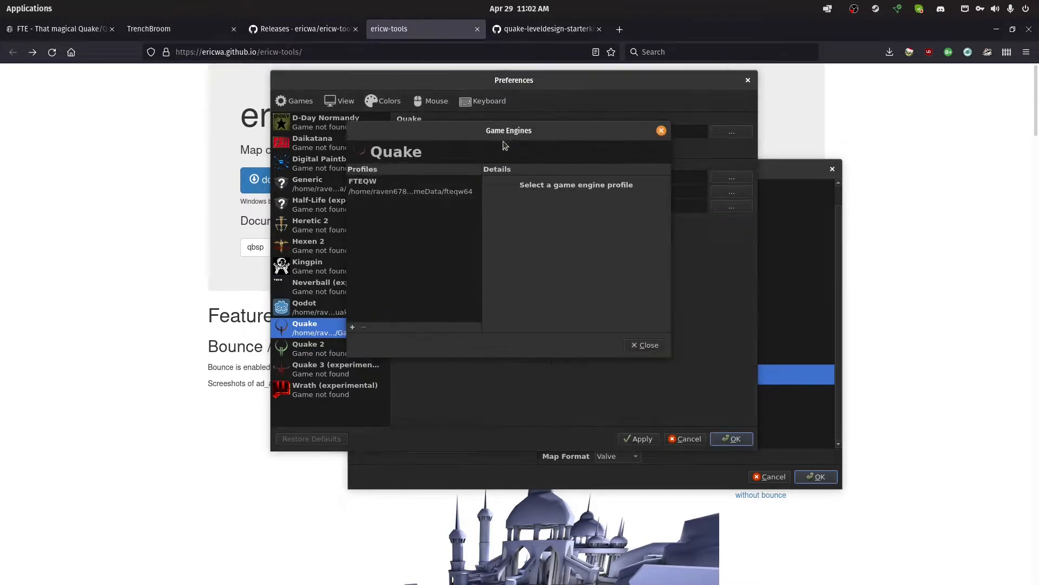
pyautogui.click(432, 180)
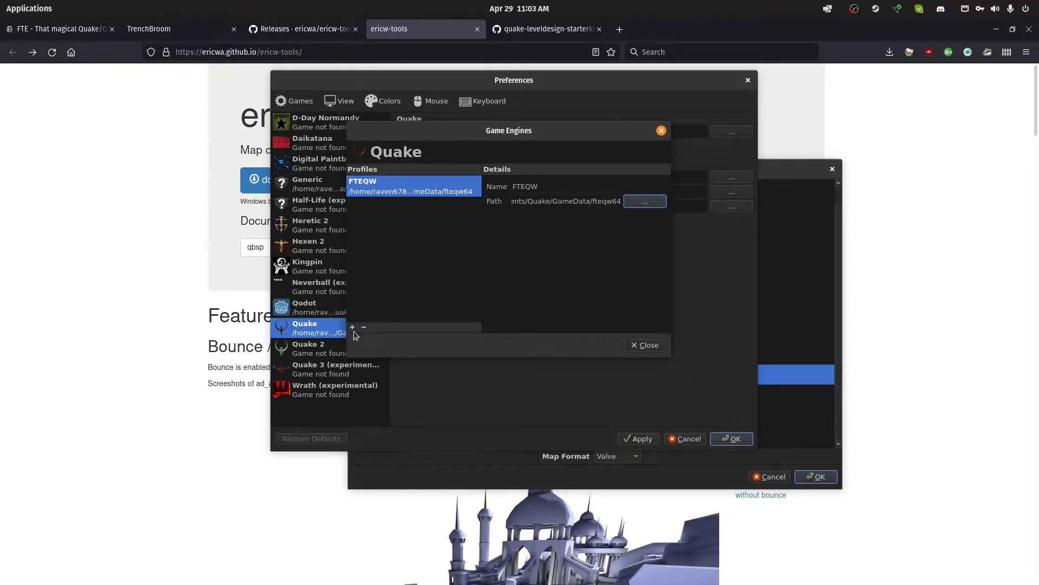
pyautogui.doubleClick(545, 192)
pyautogui.click(656, 201)
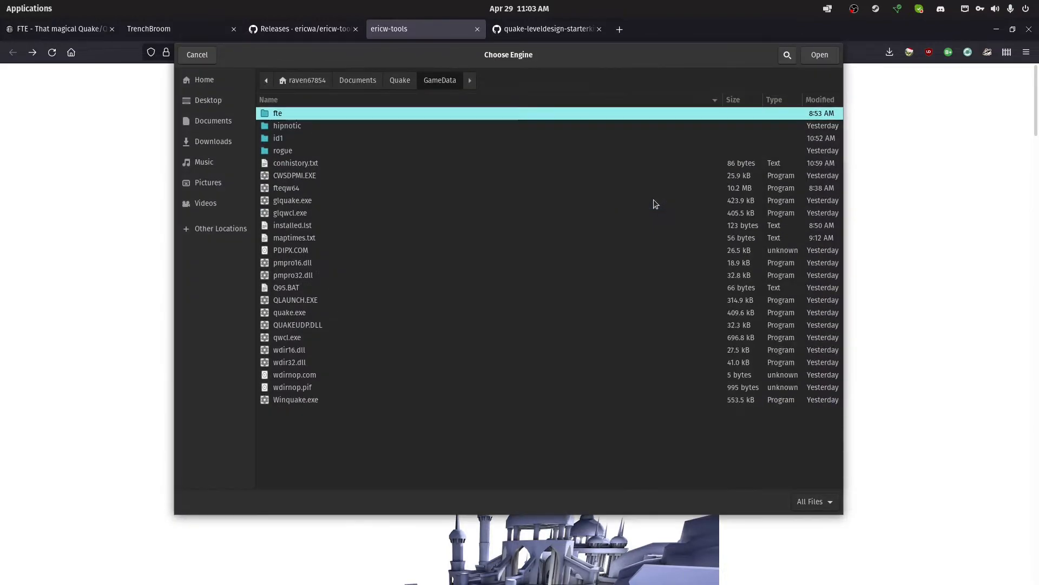
pyautogui.click(348, 188)
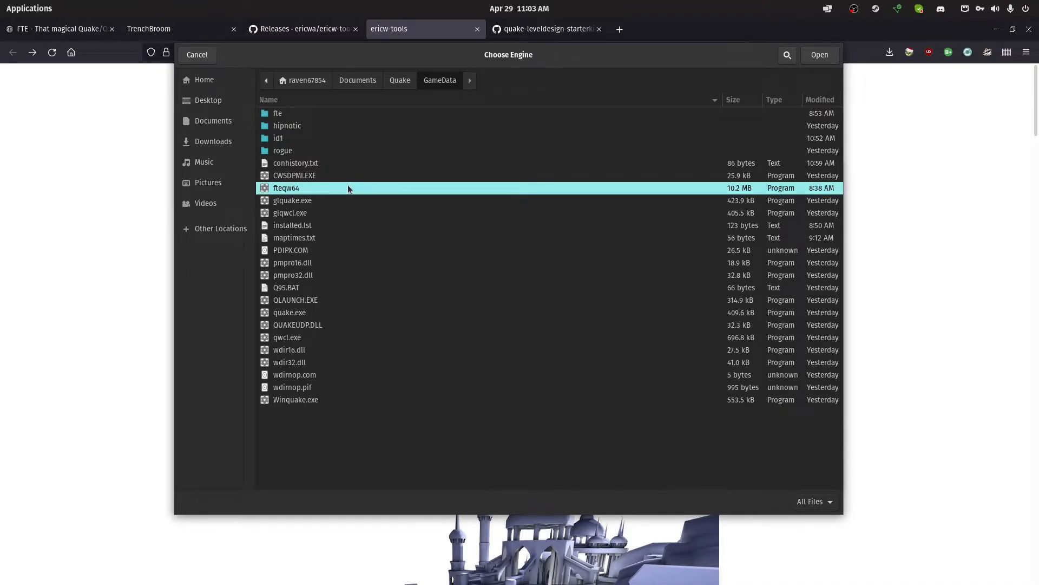
pyautogui.click(197, 55)
# Leave the engine and preferences dialogs and create the new Quake map in the Valve format
pyautogui.click(637, 346)
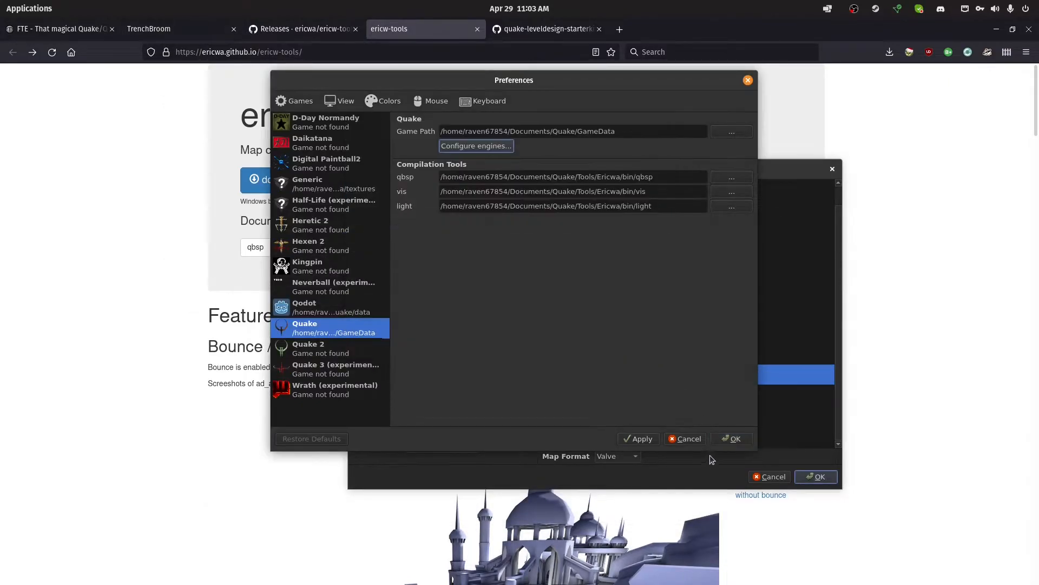
pyautogui.click(685, 439)
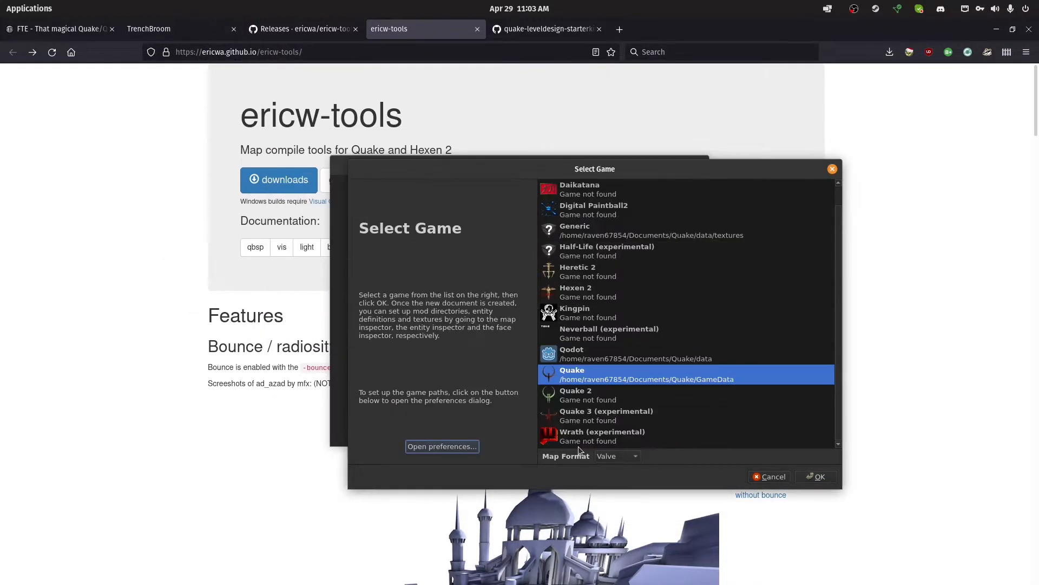
pyautogui.click(820, 477)
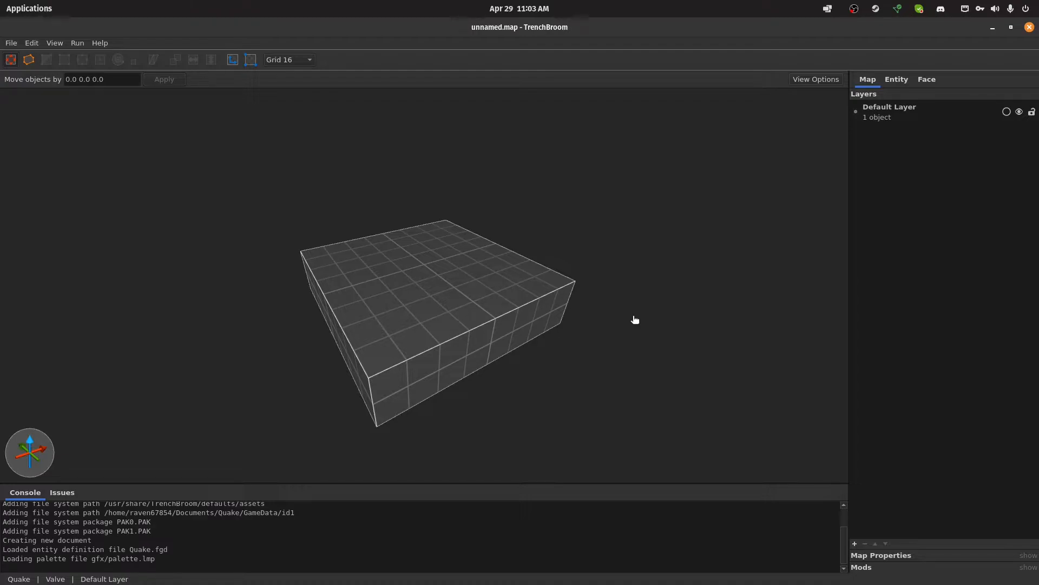
# Show the entity properties, group the entity browser's entries by category, and browse through them
pyautogui.click(909, 85)
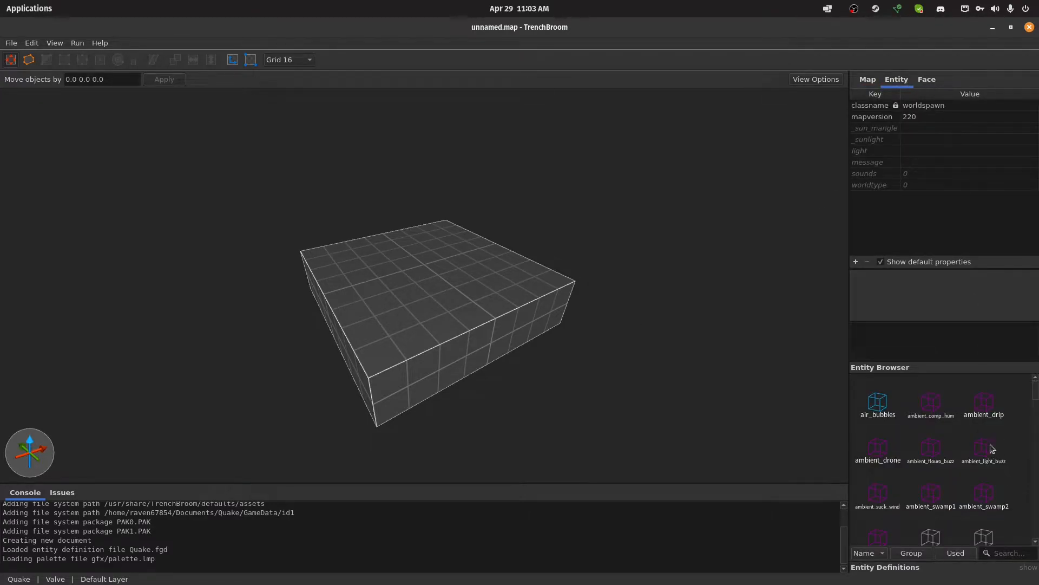
pyautogui.click(908, 553)
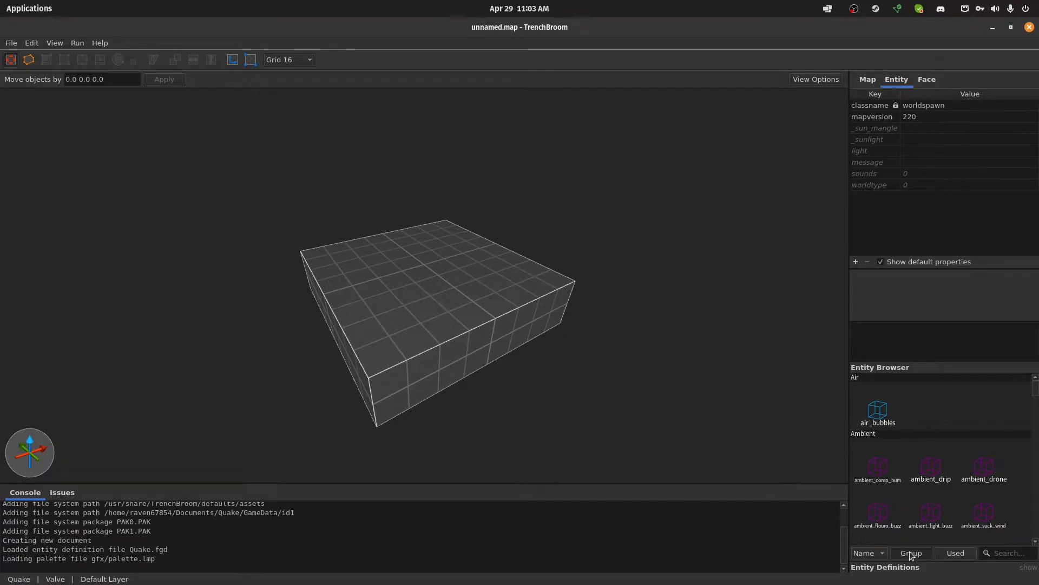
pyautogui.scroll(-5, 905, 397)
pyautogui.scroll(-2, 918, 410)
pyautogui.scroll(2, 924, 413)
pyautogui.scroll(5, 928, 415)
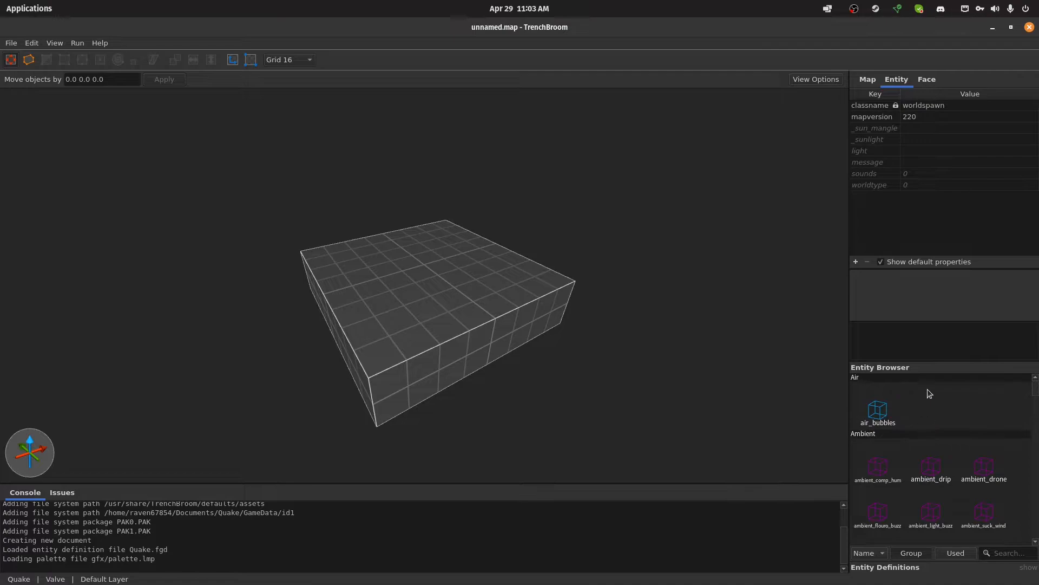
# Load id1.wad from the Quake/WADS folder as a texture collection for the map, stored with an absolute path
pyautogui.click(928, 81)
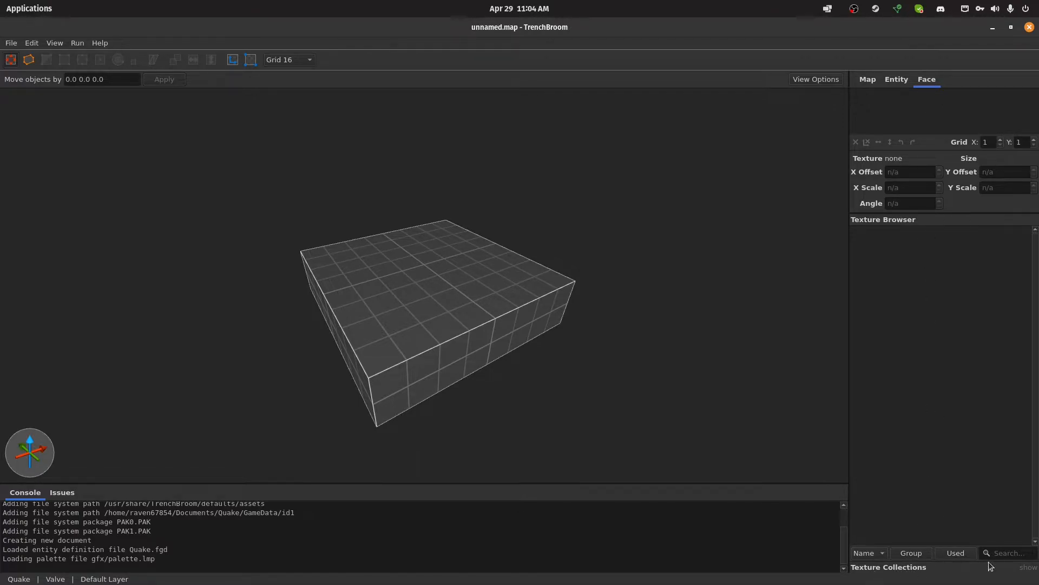
pyautogui.click(914, 568)
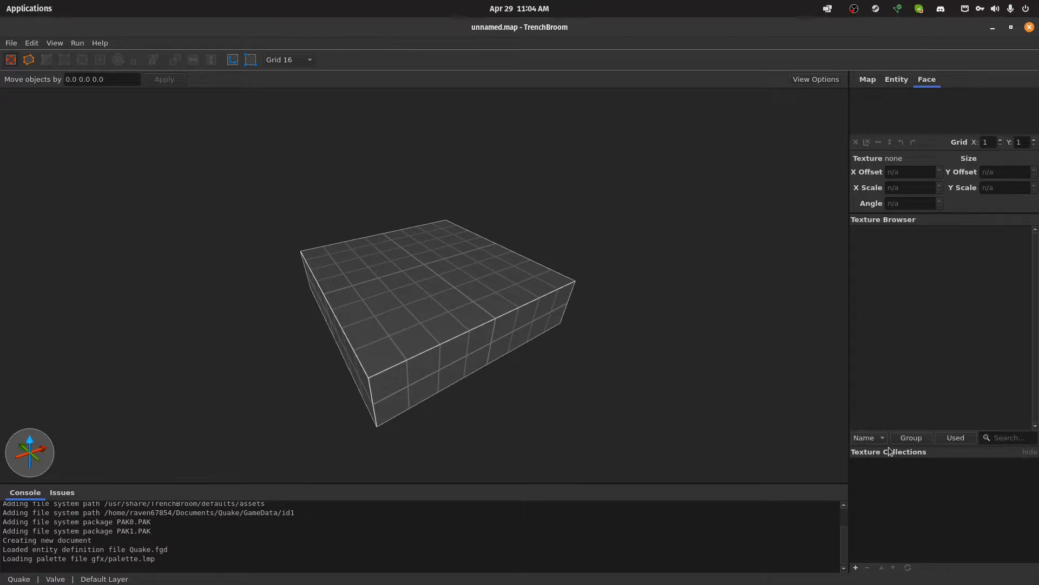
pyautogui.click(857, 568)
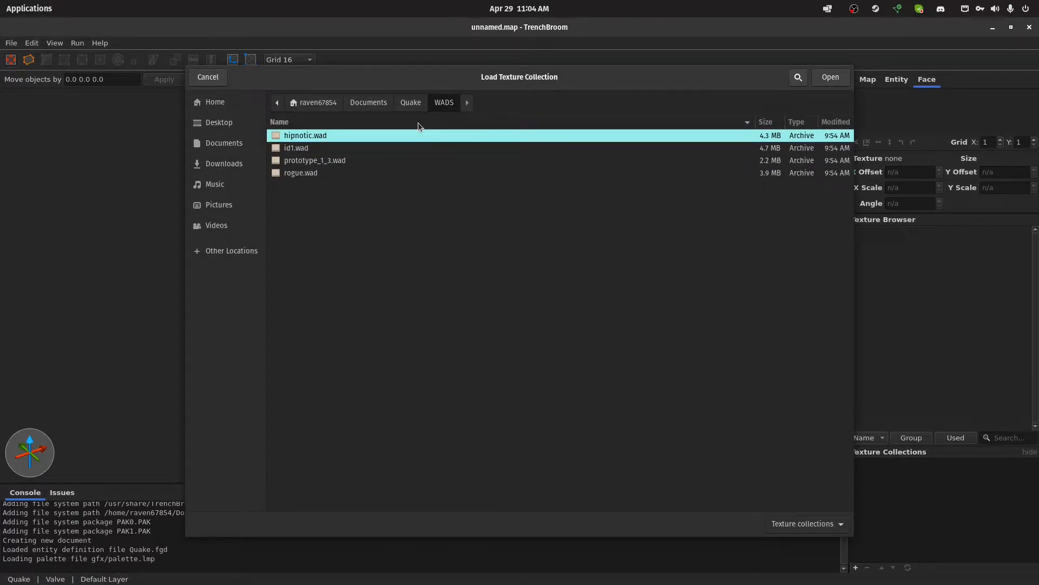
pyautogui.doubleClick(364, 150)
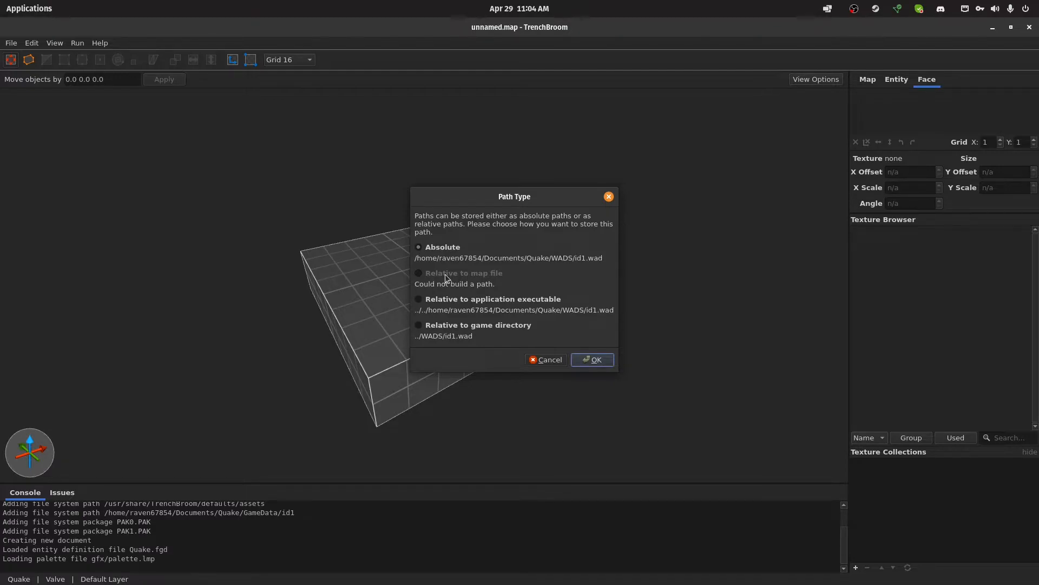
pyautogui.click(594, 361)
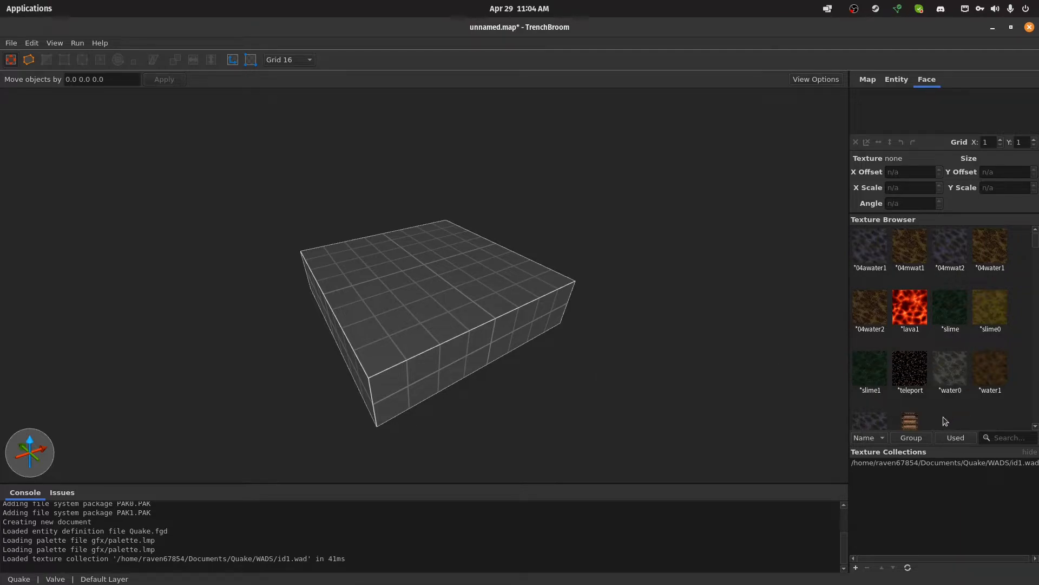
# Browse the id1.wad textures, trying the texture browser's grouping and used-only filter before restoring the plain list
pyautogui.scroll(-3, 942, 360)
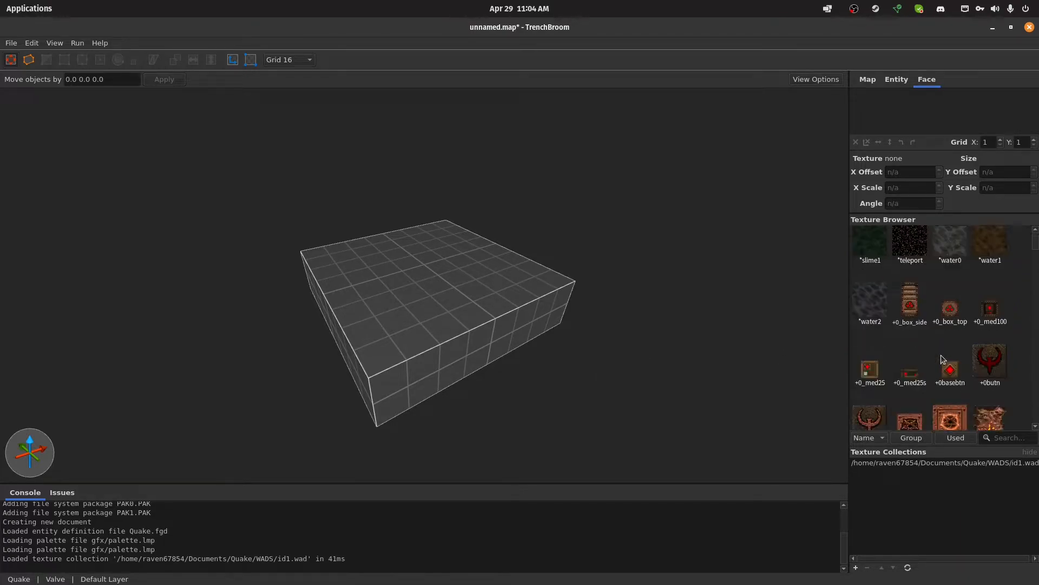
pyautogui.scroll(3, 941, 358)
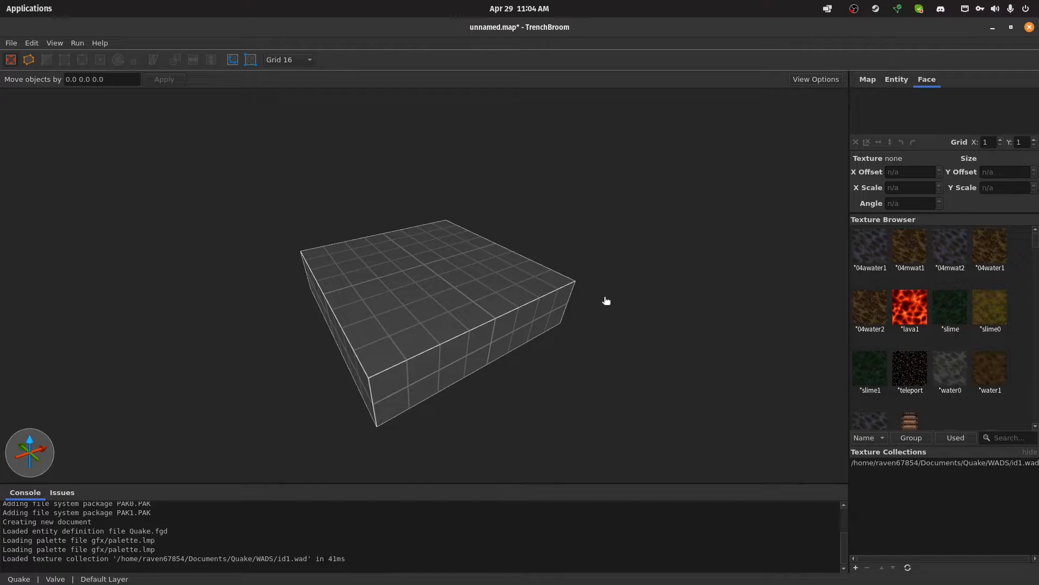
pyautogui.scroll(-5, 971, 346)
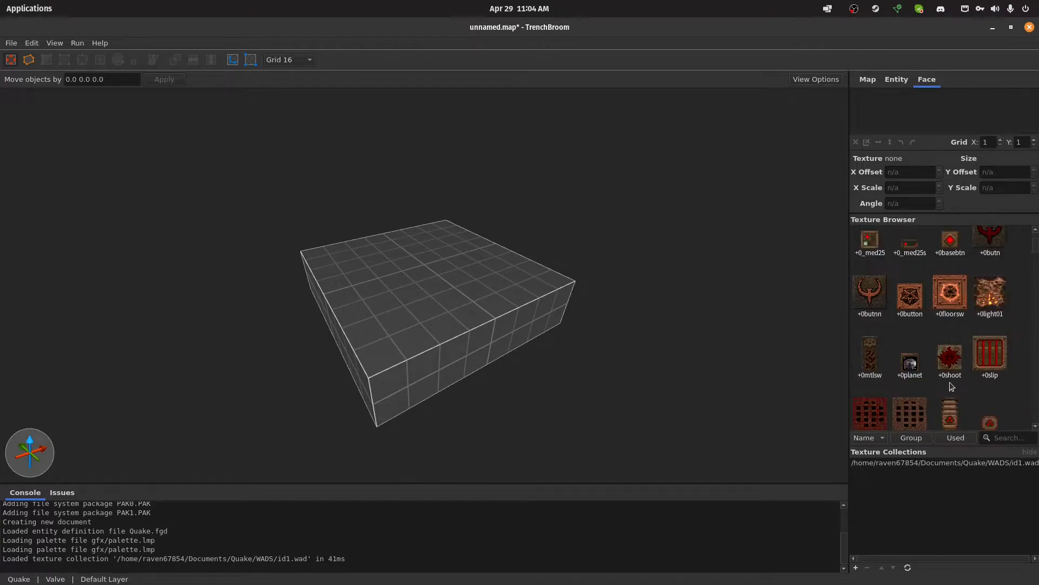
pyautogui.click(916, 439)
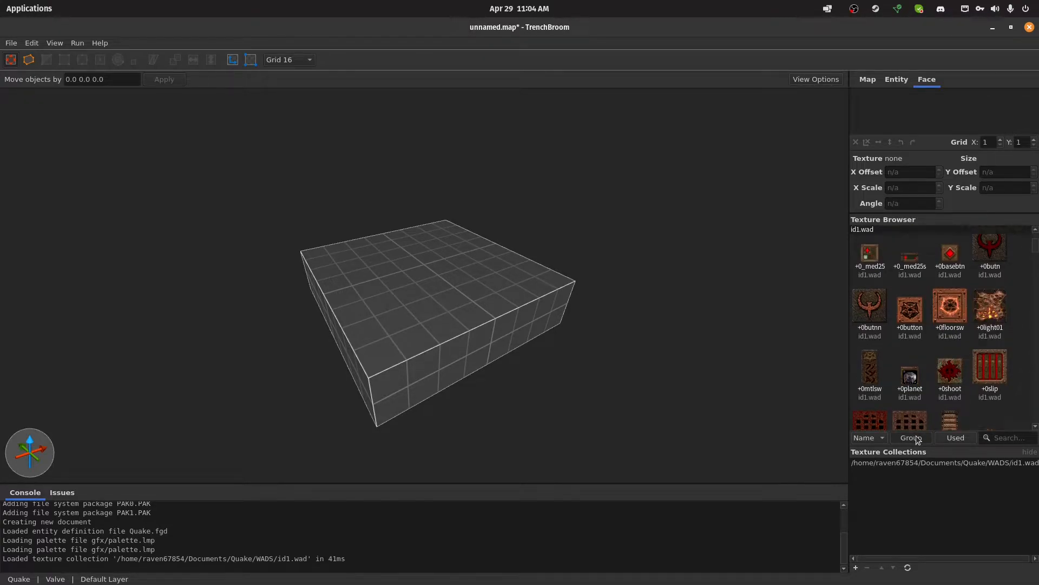
pyautogui.click(966, 440)
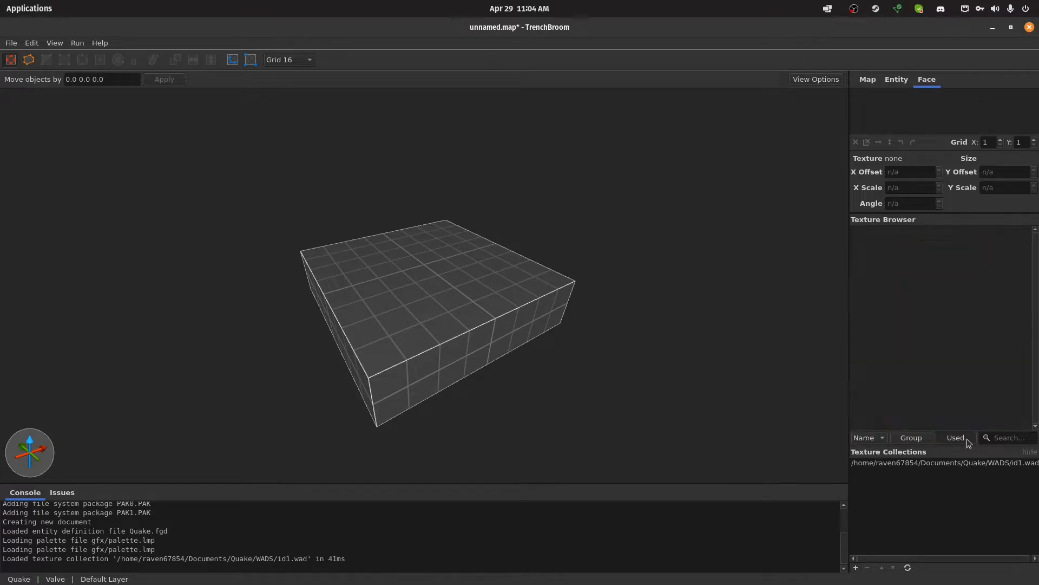
pyautogui.click(958, 440)
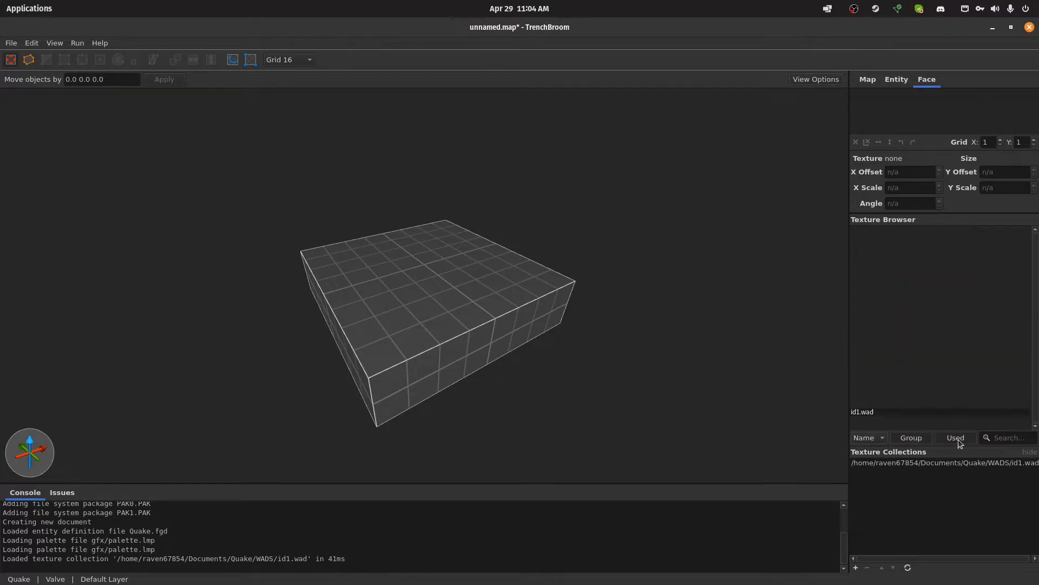
pyautogui.click(919, 440)
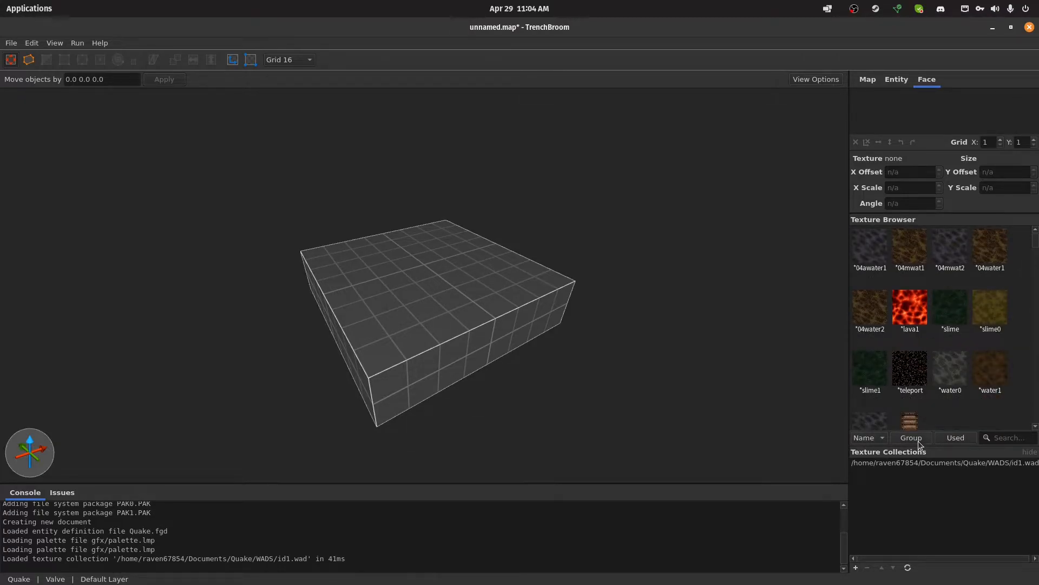
pyautogui.scroll(-1, 932, 374)
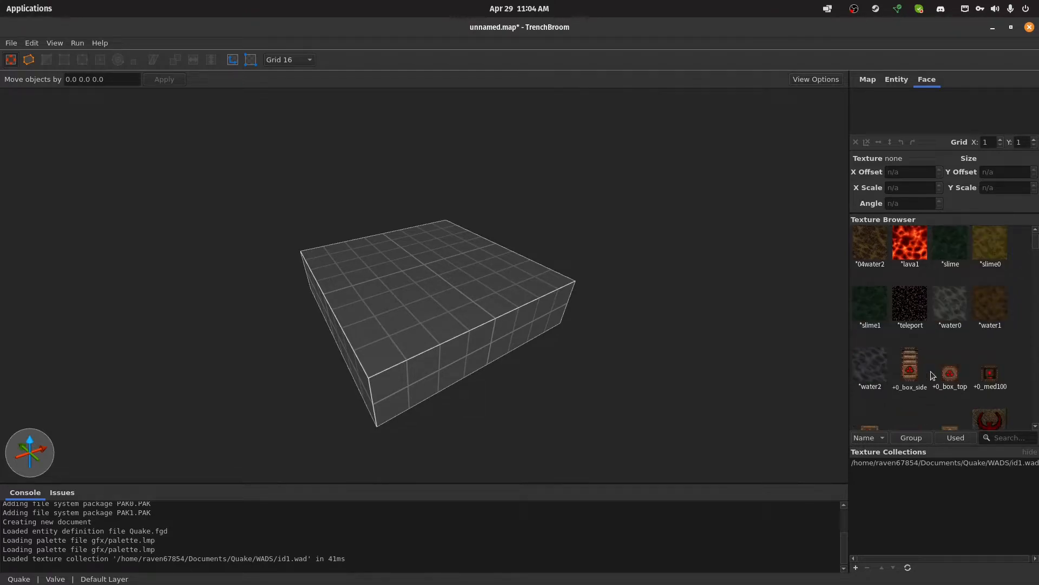
pyautogui.scroll(1, 933, 373)
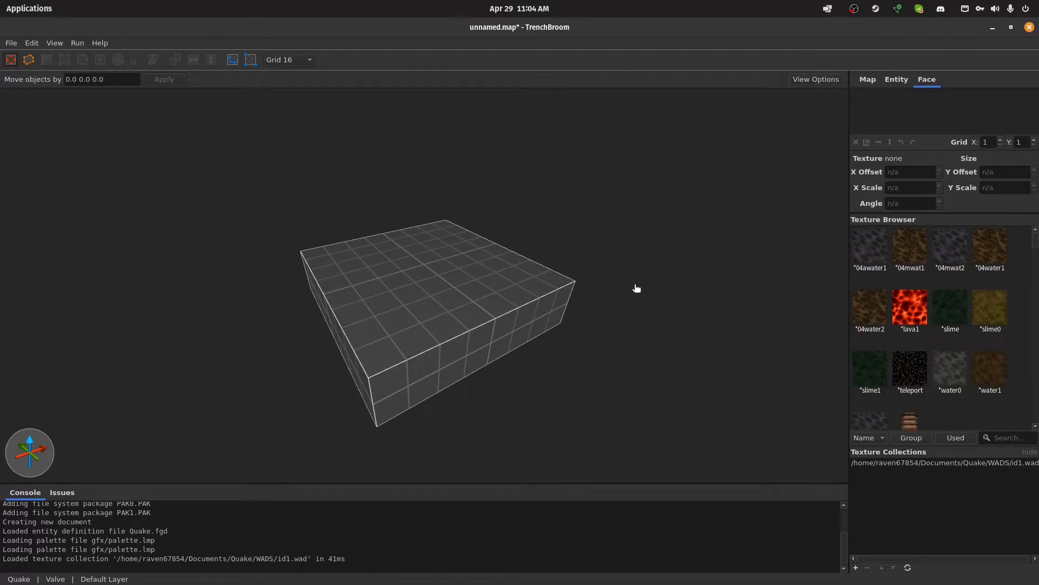
# Select the default brush and examine it from several angles and distances in the 3D view
pyautogui.click(457, 295)
pyautogui.moveTo(415, 141)
pyautogui.mouseDown(button='right')
pyautogui.moveTo(484, 141)
pyautogui.moveTo(542, 164)
pyautogui.moveTo(567, 158)
pyautogui.moveTo(482, 178)
pyautogui.moveTo(480, 199)
pyautogui.moveTo(416, 183)
pyautogui.moveTo(351, 227)
pyautogui.moveTo(489, 219)
pyautogui.moveTo(439, 273)
pyautogui.mouseUp(button='right')
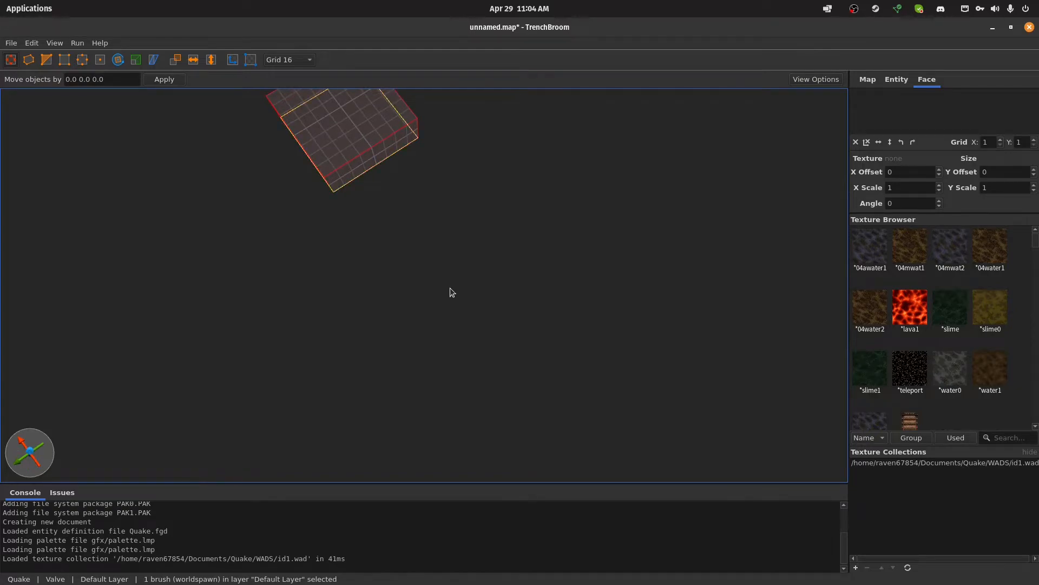
pyautogui.moveTo(336, 188)
pyautogui.mouseDown(button='right')
pyautogui.moveTo(283, 148)
pyautogui.moveTo(358, 209)
pyautogui.moveTo(306, 195)
pyautogui.moveTo(351, 244)
pyautogui.mouseUp(button='right')
pyautogui.click(529, 327)
pyautogui.click(365, 232)
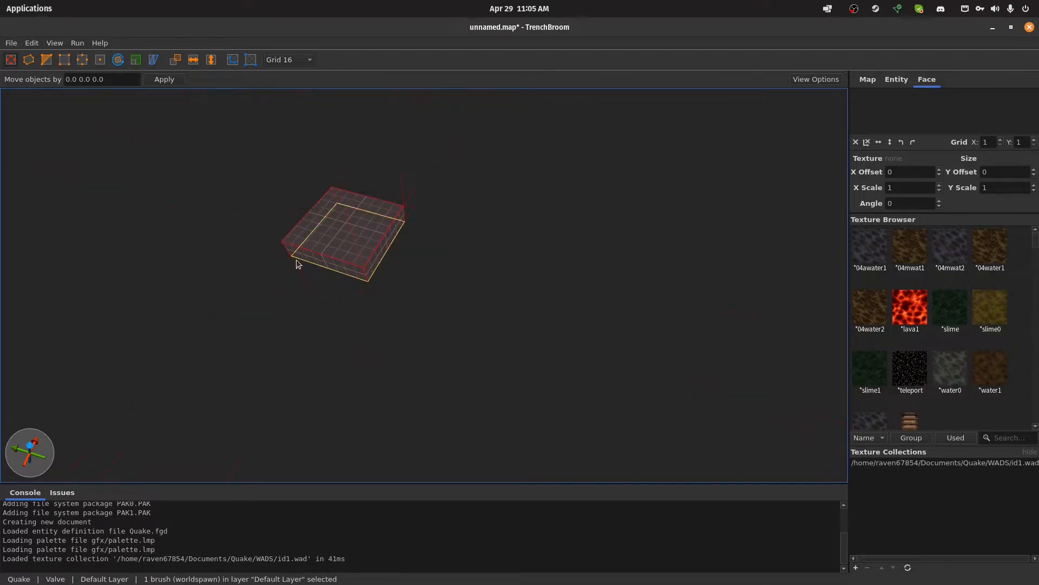
pyautogui.keyDown('shift'); pyautogui.moveTo(284, 291); pyautogui.dragTo(337, 272); pyautogui.keyUp('shift')
pyautogui.moveTo(451, 309)
pyautogui.mouseDown(button='right')
pyautogui.moveTo(407, 295)
pyautogui.moveTo(476, 299)
pyautogui.moveTo(426, 288)
pyautogui.moveTo(447, 297)
pyautogui.mouseUp(button='right')
pyautogui.press('d')
pyautogui.press('w')
pyautogui.press('s')
pyautogui.press('d')
pyautogui.press('s')
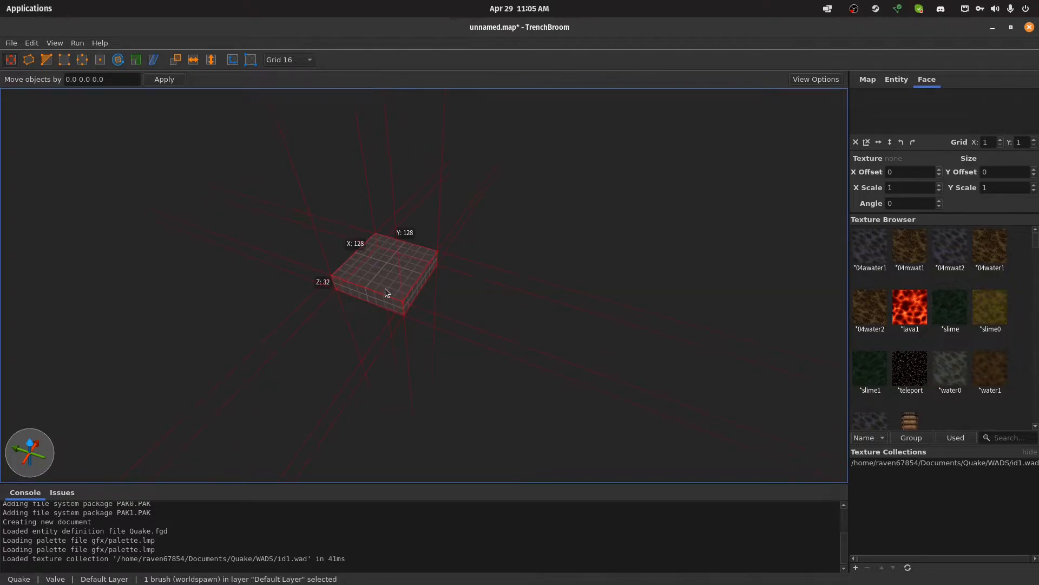
# Stretch the selected default brush into a long slab about 512 units along X
pyautogui.moveTo(382, 302)
pyautogui.mouseDown()
pyautogui.moveTo(254, 411)
pyautogui.moveTo(183, 520)
pyautogui.moveTo(112, 579)
pyautogui.moveTo(76, 583)
pyautogui.moveTo(123, 485)
pyautogui.moveTo(100, 494)
pyautogui.moveTo(409, 293)
pyautogui.mouseUp()
pyautogui.moveTo(408, 291)
pyautogui.keyDown('alt'); pyautogui.mouseDown(button='right')
pyautogui.moveTo(303, 286)
pyautogui.moveTo(356, 297)
pyautogui.mouseUp(button='right'); pyautogui.keyUp('alt')
pyautogui.moveTo(356, 296)
pyautogui.keyDown('shift'); pyautogui.mouseDown()
pyautogui.moveTo(433, 359)
pyautogui.moveTo(397, 343)
pyautogui.mouseUp(); pyautogui.keyUp('shift')
pyautogui.moveTo(340, 273)
pyautogui.mouseDown()
pyautogui.moveTo(380, 293)
pyautogui.moveTo(395, 331)
pyautogui.moveTo(422, 285)
pyautogui.moveTo(357, 258)
pyautogui.moveTo(397, 317)
pyautogui.moveTo(372, 273)
pyautogui.moveTo(508, 298)
pyautogui.moveTo(395, 281)
pyautogui.moveTo(455, 295)
pyautogui.moveTo(434, 333)
pyautogui.moveTo(454, 336)
pyautogui.moveTo(386, 286)
pyautogui.moveTo(437, 310)
pyautogui.mouseUp()
pyautogui.moveTo(519, 224); pyautogui.dragTo(703, 216, button='right')
# Review the worldspawn entity properties and the map's layer information
pyautogui.click(897, 79)
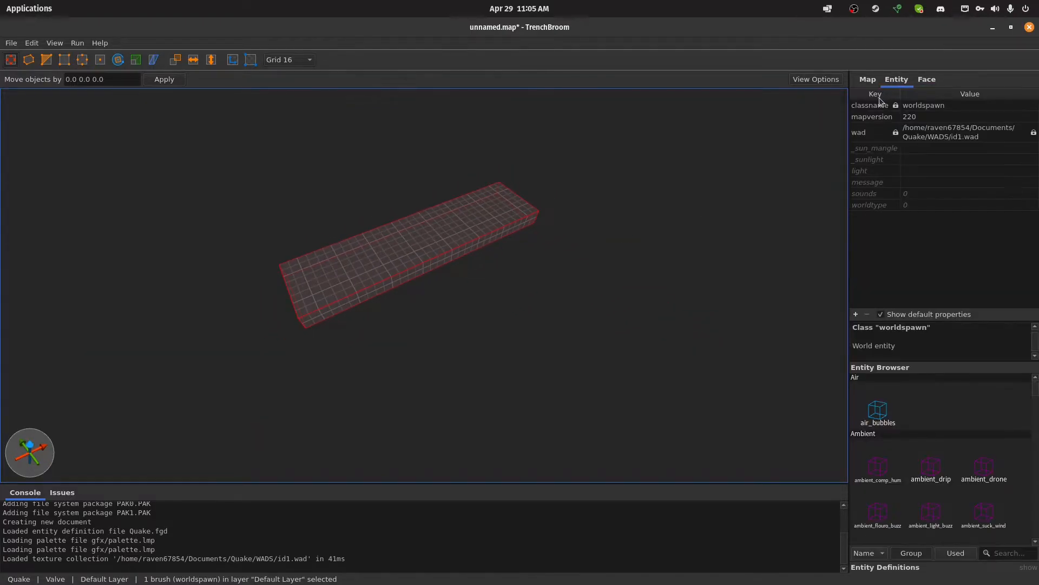
pyautogui.click(868, 80)
pyautogui.click(894, 80)
# Reselect the slab, show its face attributes, and widen it to about 416 units along Y
pyautogui.press('Escape')
pyautogui.click(464, 245)
pyautogui.click(927, 80)
pyautogui.moveTo(570, 233); pyautogui.dragTo(558, 220, button='right')
pyautogui.keyDown('shift'); pyautogui.moveTo(445, 279); pyautogui.dragTo(577, 418); pyautogui.keyUp('shift')
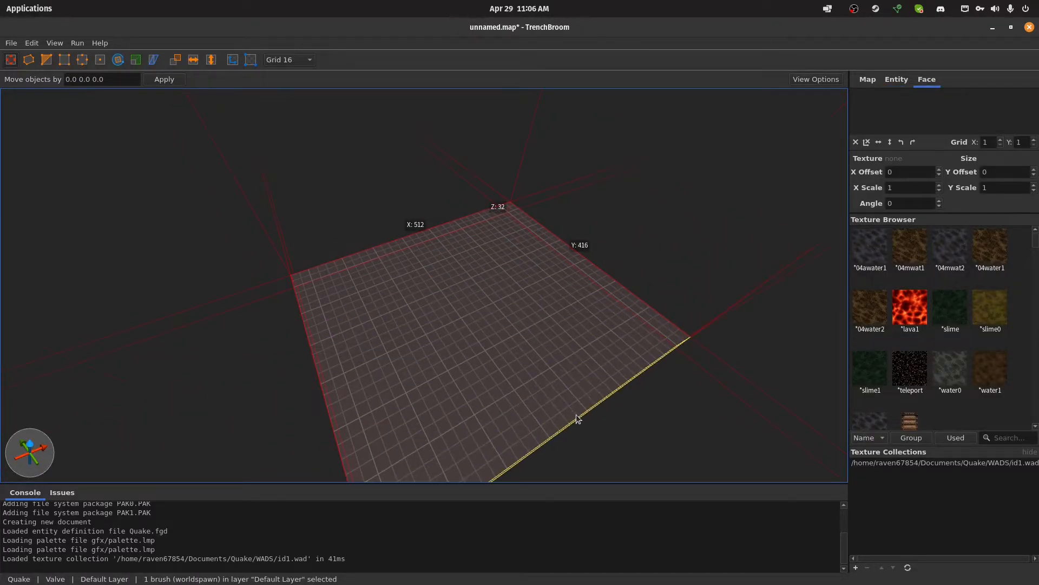
# Widen the selected floor slab to 512 units along Y, making it a 512 by 512 square
pyautogui.press('a')
pyautogui.moveTo(512, 330); pyautogui.dragTo(758, 287, button='right')
pyautogui.moveTo(586, 301)
pyautogui.mouseDown(button='right')
pyautogui.moveTo(667, 285)
pyautogui.moveTo(618, 310)
pyautogui.mouseUp(button='right')
pyautogui.keyDown('shift'); pyautogui.moveTo(420, 299); pyautogui.dragTo(372, 308); pyautogui.keyUp('shift')
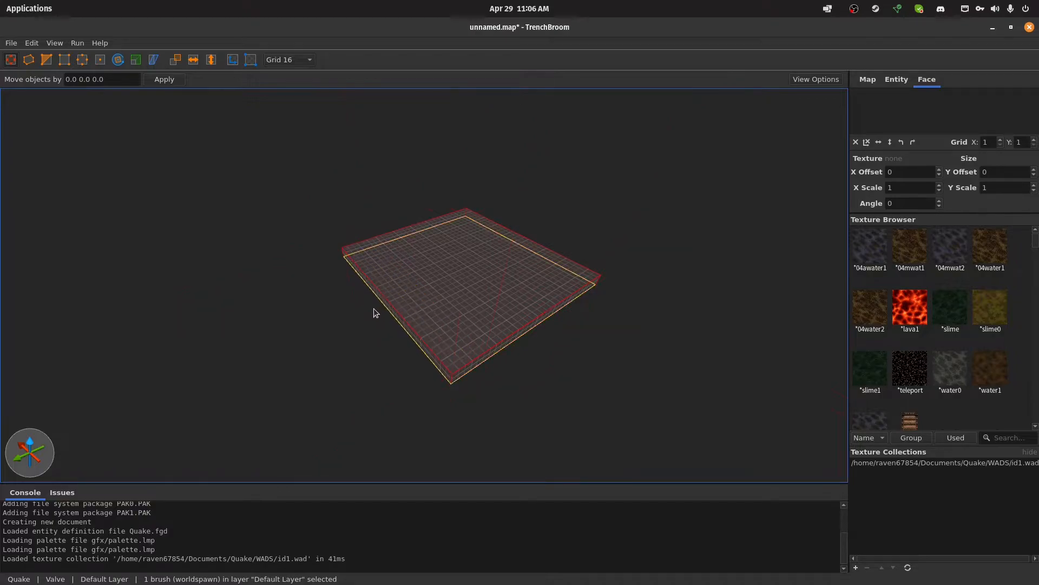
pyautogui.click(373, 309)
pyautogui.click(396, 307)
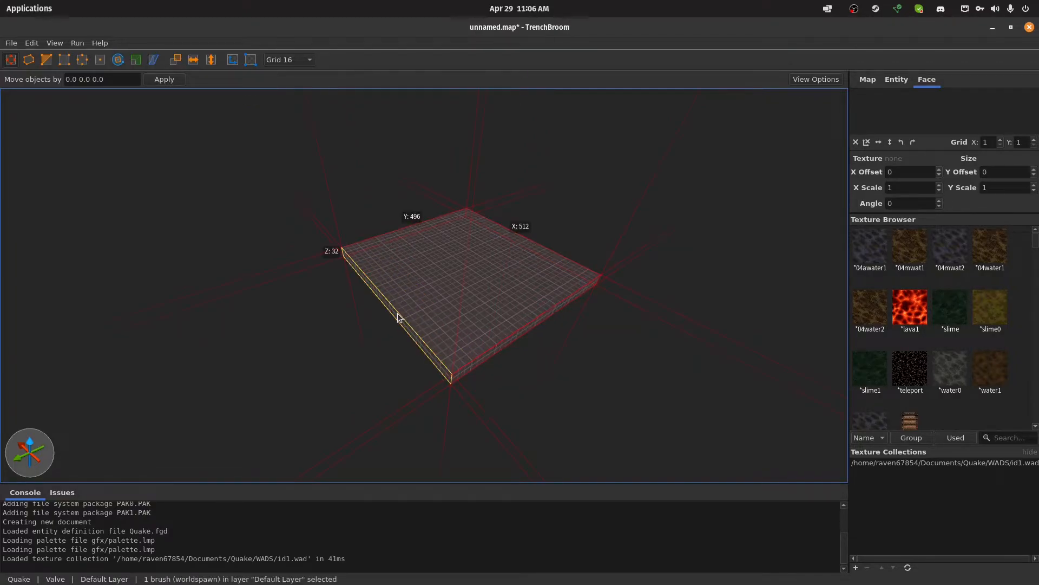
pyautogui.keyDown('shift'); pyautogui.moveTo(397, 316); pyautogui.dragTo(386, 316); pyautogui.keyUp('shift')
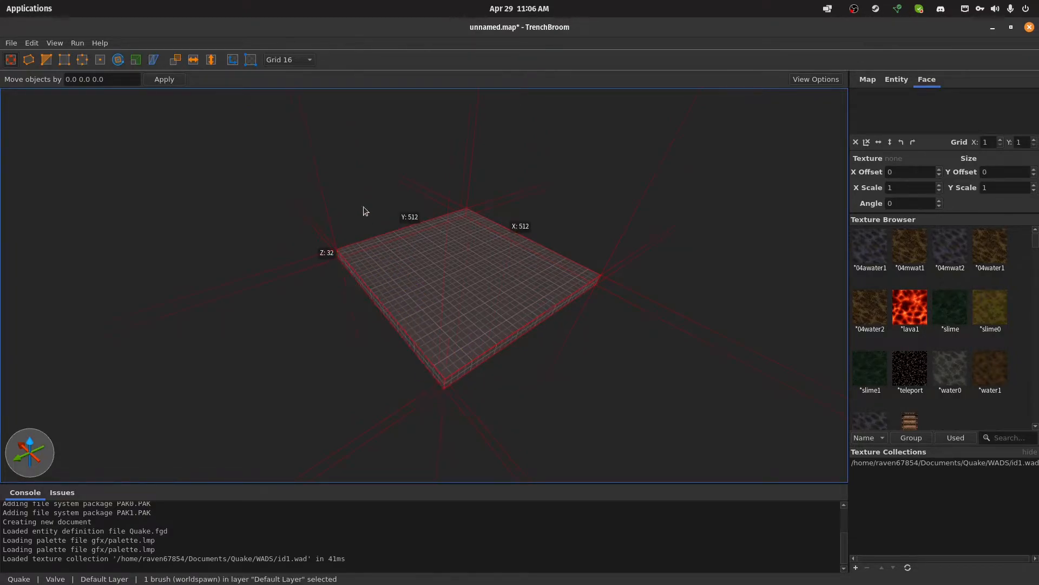
# Create a new brush strip from one side face of the floor slab, 32 units wide, 512 long and 32 high
pyautogui.moveTo(554, 303); pyautogui.dragTo(589, 306, button='right')
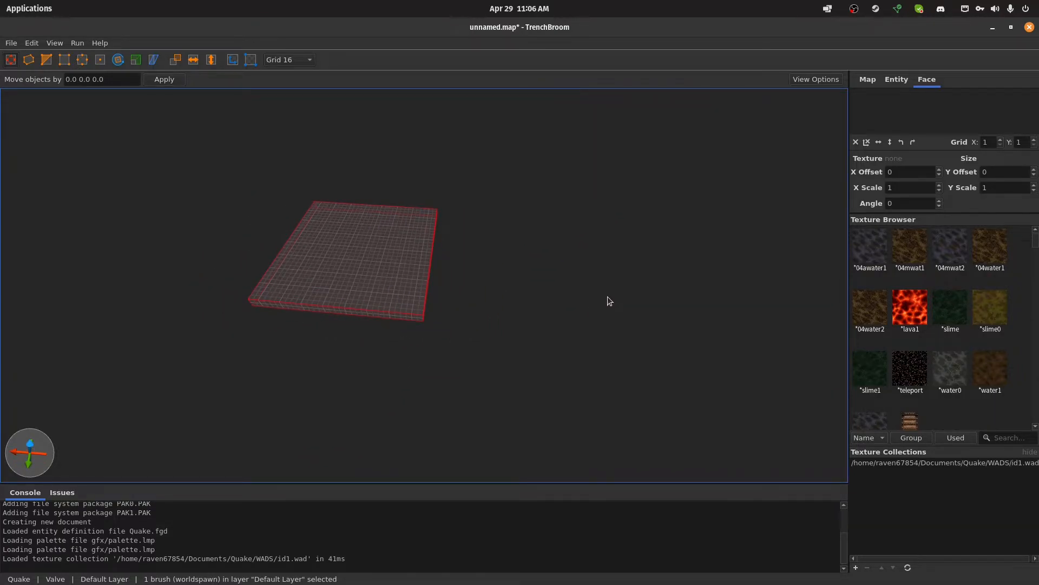
pyautogui.moveTo(511, 260)
pyautogui.mouseDown(button='right')
pyautogui.moveTo(454, 258)
pyautogui.moveTo(499, 234)
pyautogui.moveTo(460, 224)
pyautogui.mouseUp(button='right')
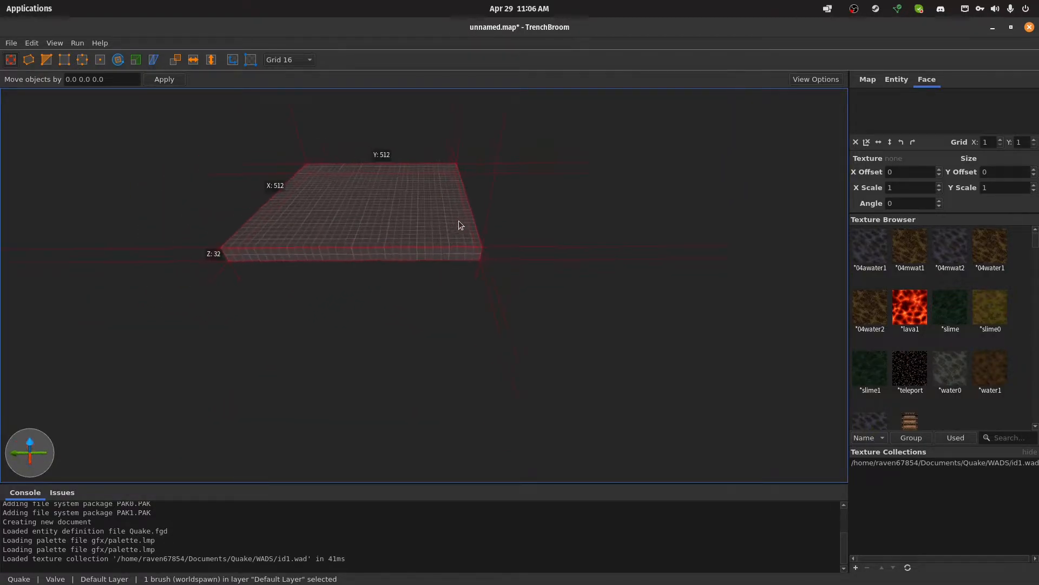
pyautogui.press('w')
pyautogui.press('a')
pyautogui.press('s')
pyautogui.press('d')
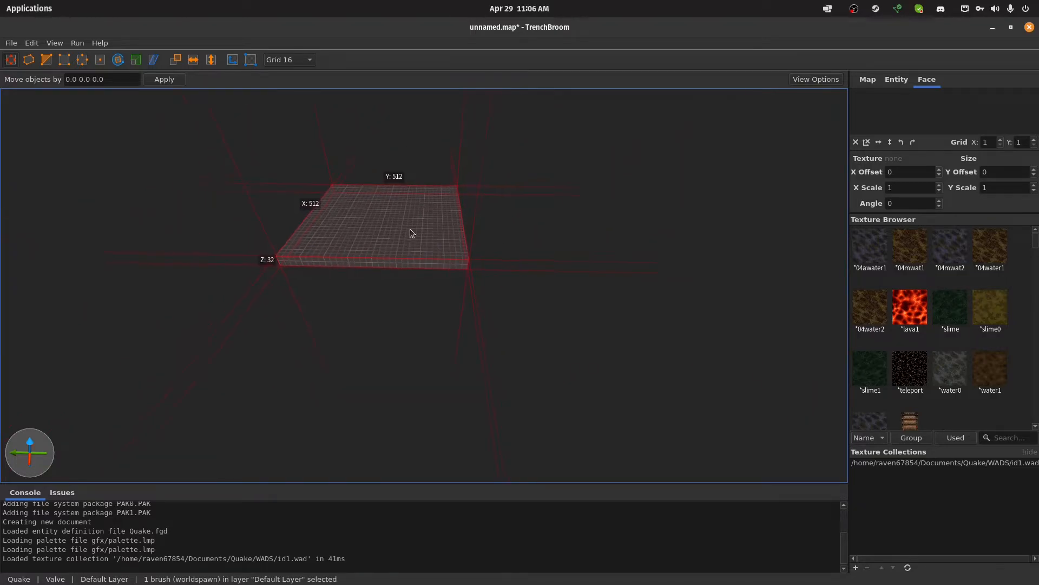
pyautogui.press('b')
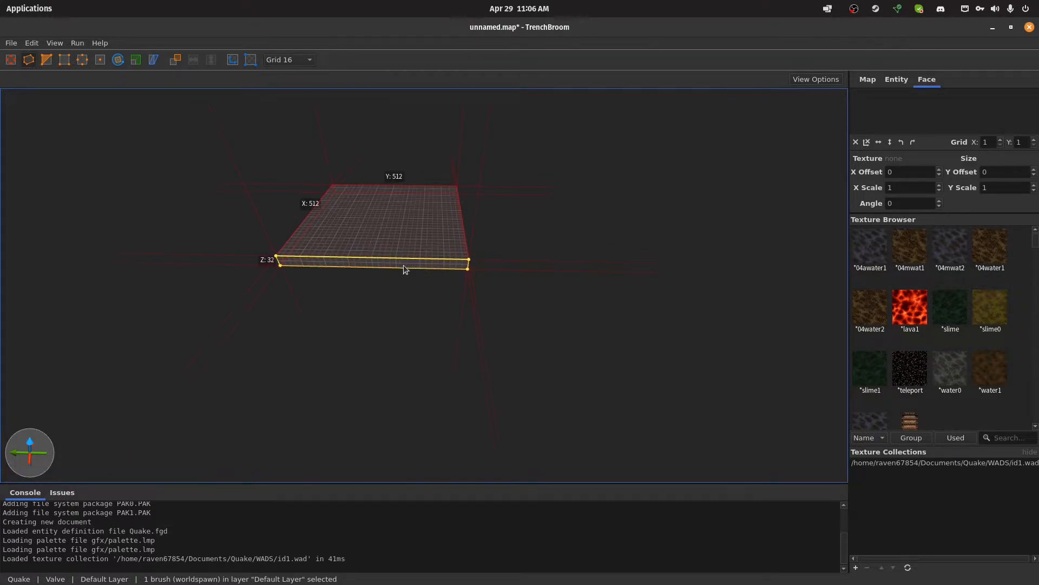
pyautogui.press('w')
pyautogui.moveTo(470, 189); pyautogui.dragTo(450, 180, button='right')
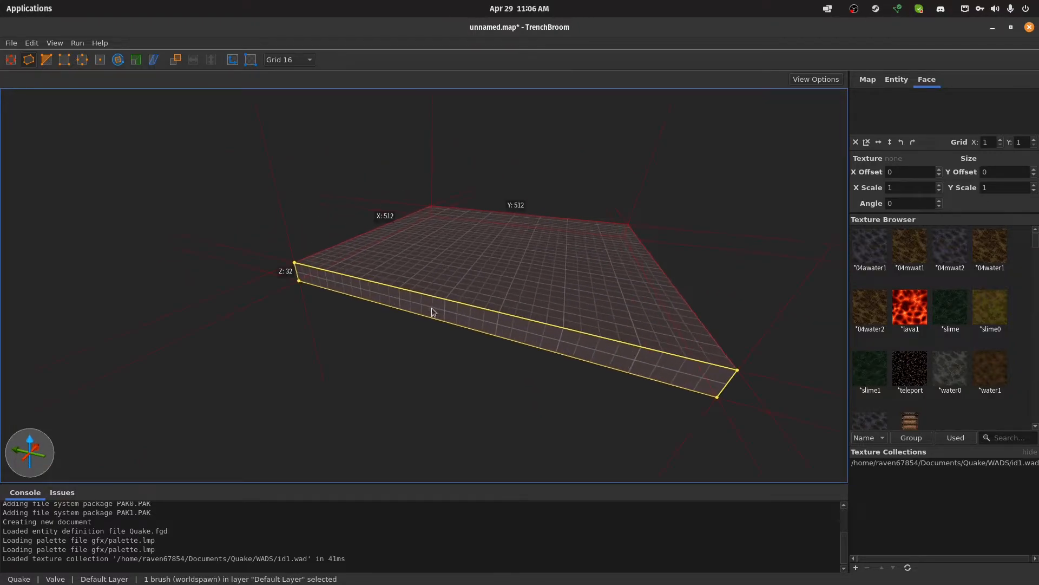
pyautogui.press('shift')
pyautogui.keyDown('shift'); pyautogui.moveTo(427, 313); pyautogui.dragTo(424, 327); pyautogui.keyUp('shift')
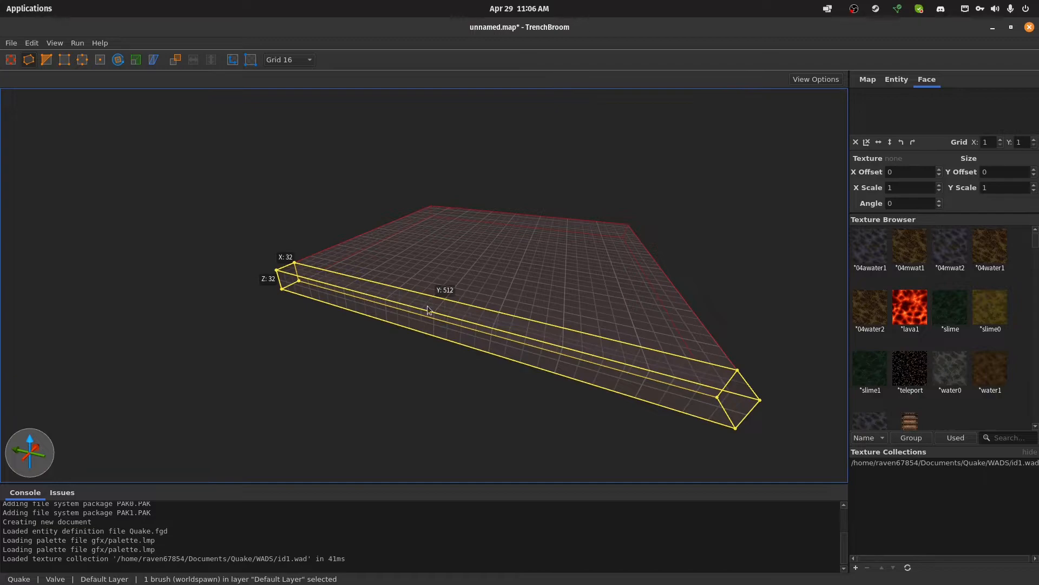
pyautogui.press('Return')
# Raise the new strip along the floor's edge into a wall 512 units tall, then deselect it
pyautogui.moveTo(470, 246); pyautogui.dragTo(558, 242, button='right')
pyautogui.press('s')
pyautogui.press('d')
pyautogui.press('w')
pyautogui.press('a')
pyautogui.press('s')
pyautogui.press('a')
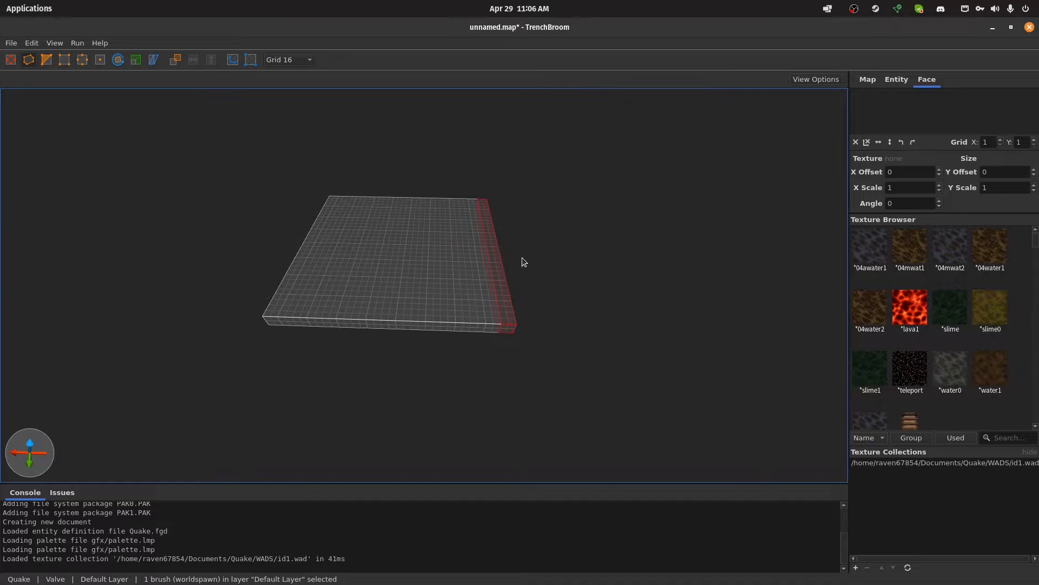
pyautogui.moveTo(503, 290)
pyautogui.mouseDown()
pyautogui.moveTo(537, 142)
pyautogui.moveTo(575, 74)
pyautogui.mouseUp()
pyautogui.moveTo(490, 197)
pyautogui.mouseDown(button='right')
pyautogui.moveTo(511, 185)
pyautogui.moveTo(488, 194)
pyautogui.mouseUp(button='right')
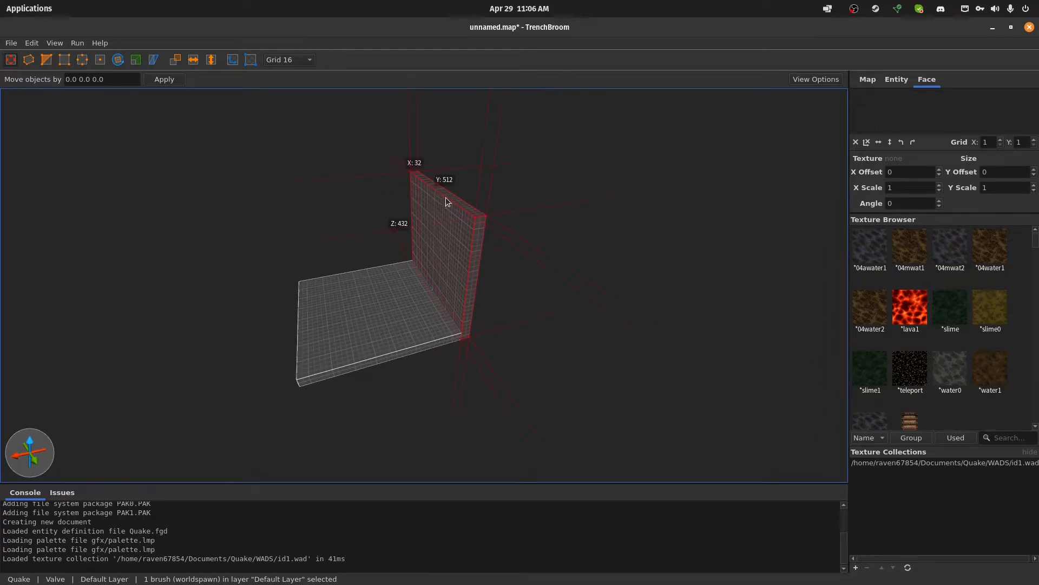
pyautogui.moveTo(450, 184)
pyautogui.keyDown('shift'); pyautogui.mouseDown()
pyautogui.moveTo(449, 154)
pyautogui.moveTo(454, 166)
pyautogui.mouseUp(); pyautogui.keyUp('shift')
pyautogui.click(304, 190)
# Place an info_player_start entity on the floor near the wall at origin -128 -64 40
pyautogui.press('a')
pyautogui.press('w')
pyautogui.moveTo(345, 200); pyautogui.dragTo(443, 209, button='right')
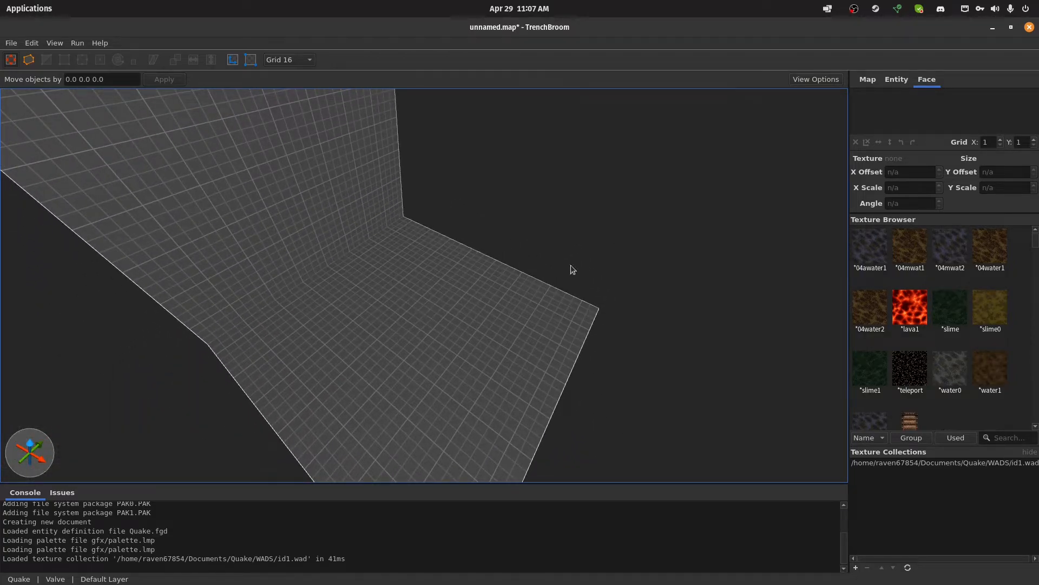
pyautogui.click(896, 79)
pyautogui.scroll(-2, 916, 452)
pyautogui.scroll(-3, 916, 452)
pyautogui.moveTo(982, 404); pyautogui.dragTo(360, 295)
pyautogui.moveTo(479, 307); pyautogui.dragTo(485, 288, button='right')
pyautogui.press('w')
pyautogui.press('s')
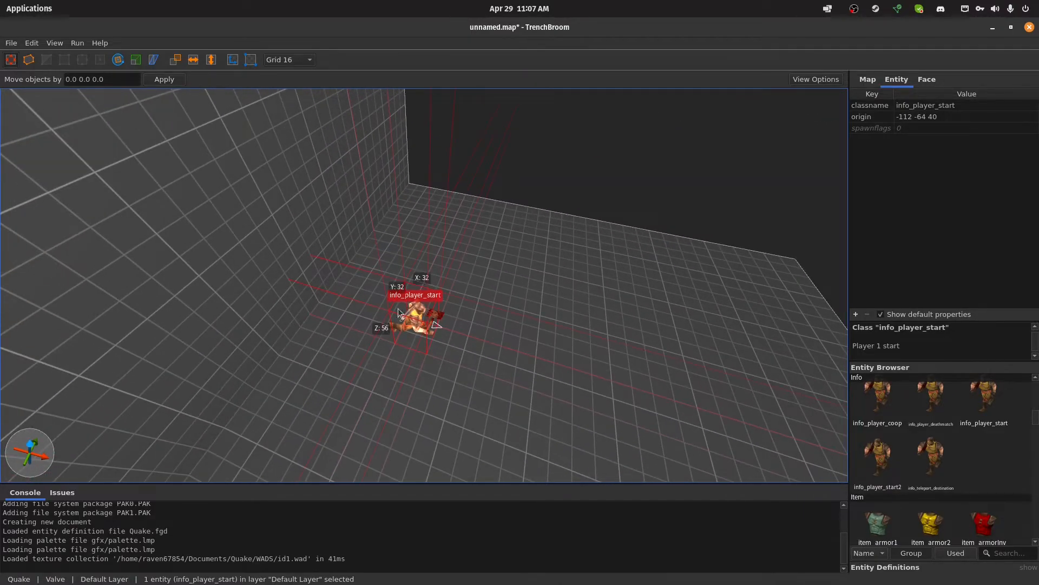
pyautogui.moveTo(413, 315)
pyautogui.mouseDown()
pyautogui.moveTo(361, 302)
pyautogui.moveTo(395, 312)
pyautogui.mouseUp()
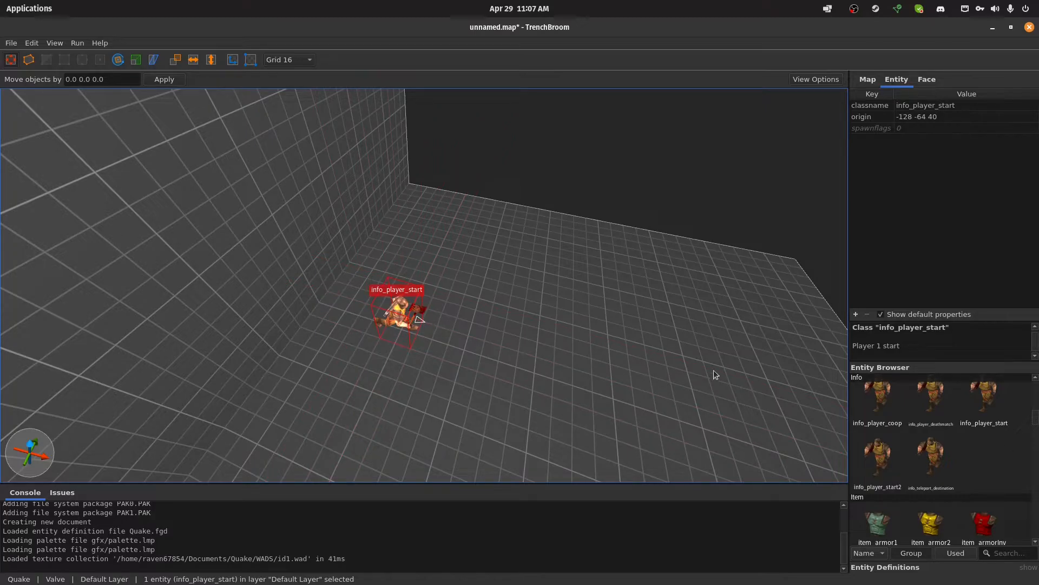
# Draw a 64 by 64 unit pillar near a far corner of the floor and raise it to about the wall's height
pyautogui.press('a')
pyautogui.moveTo(431, 336); pyautogui.dragTo(528, 302, button='right')
pyautogui.press('w')
pyautogui.press('s')
pyautogui.press('b')
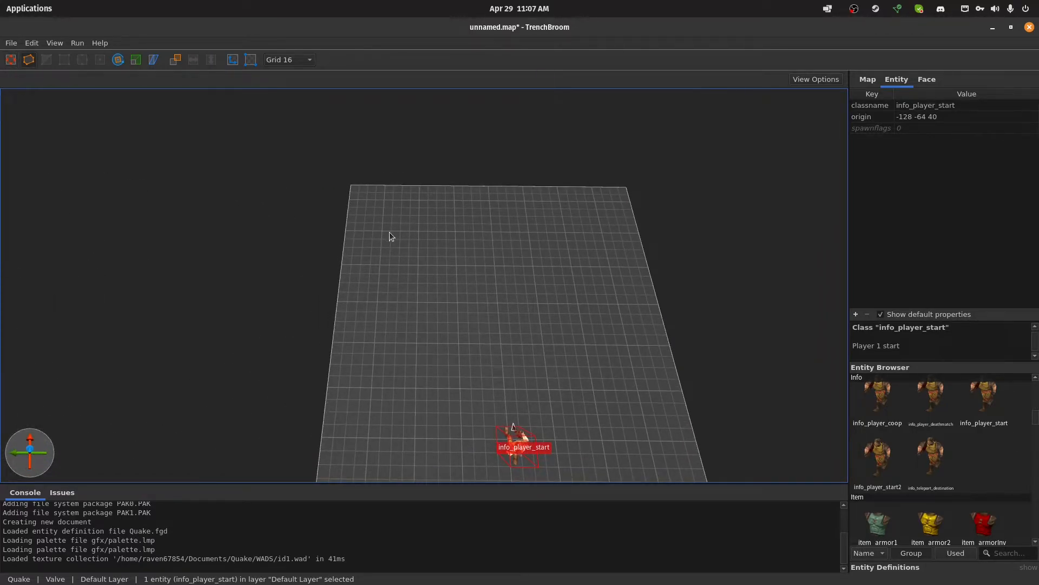
pyautogui.moveTo(383, 232)
pyautogui.mouseDown()
pyautogui.moveTo(425, 256)
pyautogui.moveTo(410, 264)
pyautogui.moveTo(376, 135)
pyautogui.mouseUp()
pyautogui.moveTo(377, 136)
pyautogui.mouseDown(button='right')
pyautogui.moveTo(379, 161)
pyautogui.moveTo(358, 160)
pyautogui.mouseUp(button='right')
pyautogui.scroll(-1, 358, 162)
pyautogui.press('Return')
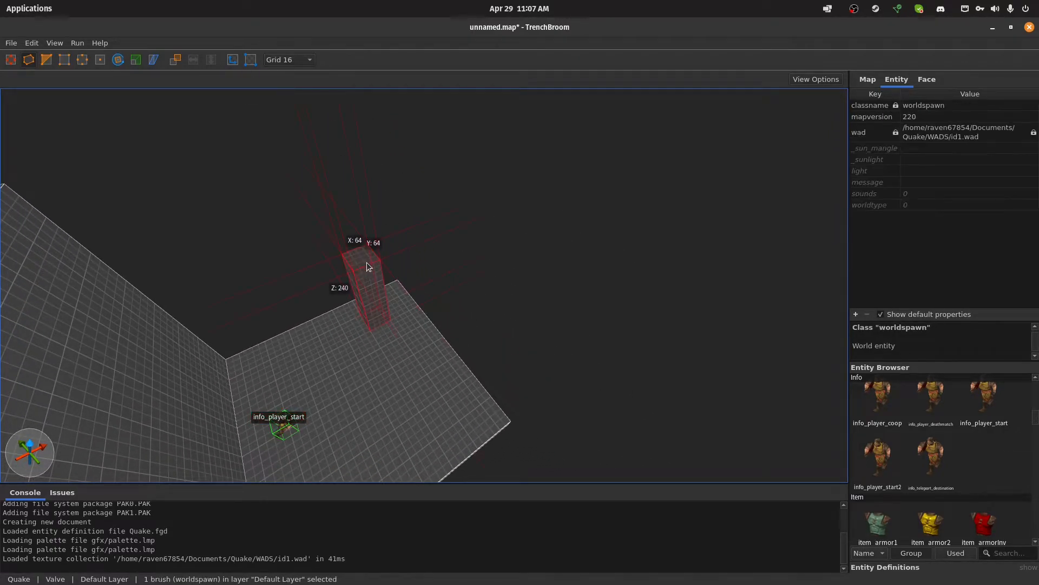
pyautogui.keyDown('shift'); pyautogui.moveTo(366, 264); pyautogui.dragTo(336, 111); pyautogui.keyUp('shift')
# Draw a second 64 by 64 unit pillar near the other far corner and raise it to 512 units
pyautogui.press('s')
pyautogui.moveTo(455, 154); pyautogui.dragTo(509, 170, button='right')
pyautogui.press('a')
pyautogui.press('w')
pyautogui.press('w')
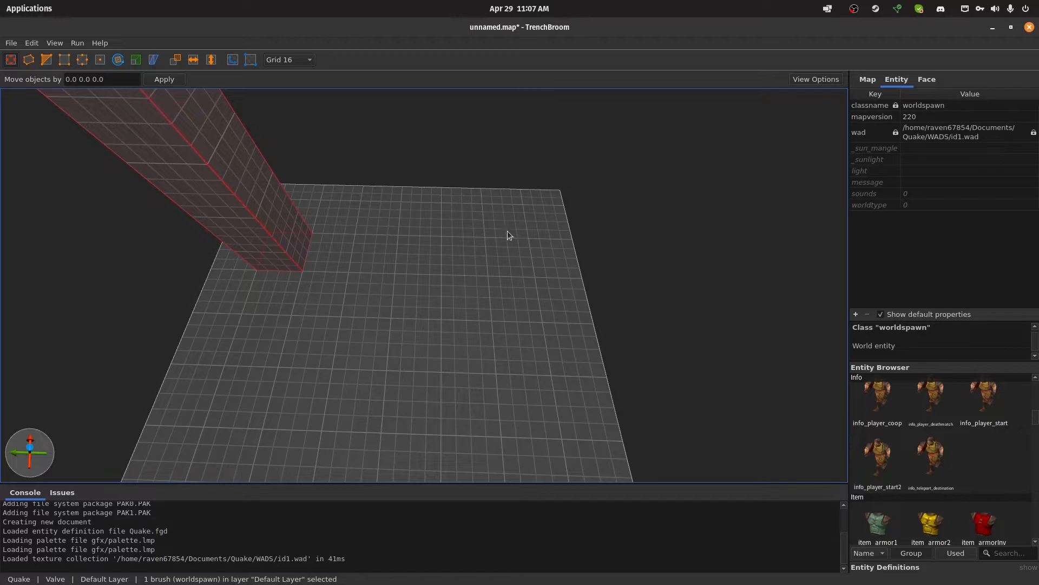
pyautogui.press('b')
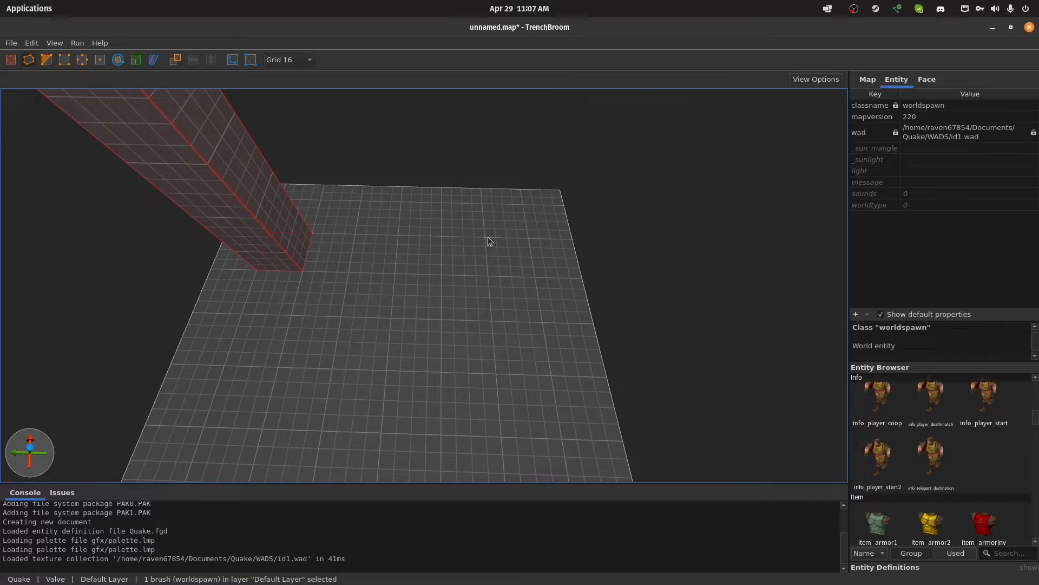
pyautogui.click(463, 246)
pyautogui.press('Escape')
pyautogui.moveTo(485, 237)
pyautogui.mouseDown()
pyautogui.moveTo(524, 271)
pyautogui.moveTo(568, 111)
pyautogui.moveTo(620, 2)
pyautogui.mouseUp()
pyautogui.moveTo(512, 184); pyautogui.dragTo(446, 185, button='right')
pyautogui.scroll(-6, 461, 184)
pyautogui.press('Return')
pyautogui.moveTo(426, 289)
pyautogui.keyDown('shift'); pyautogui.mouseDown()
pyautogui.moveTo(441, 96)
pyautogui.moveTo(442, 147)
pyautogui.mouseUp(); pyautogui.keyUp('shift')
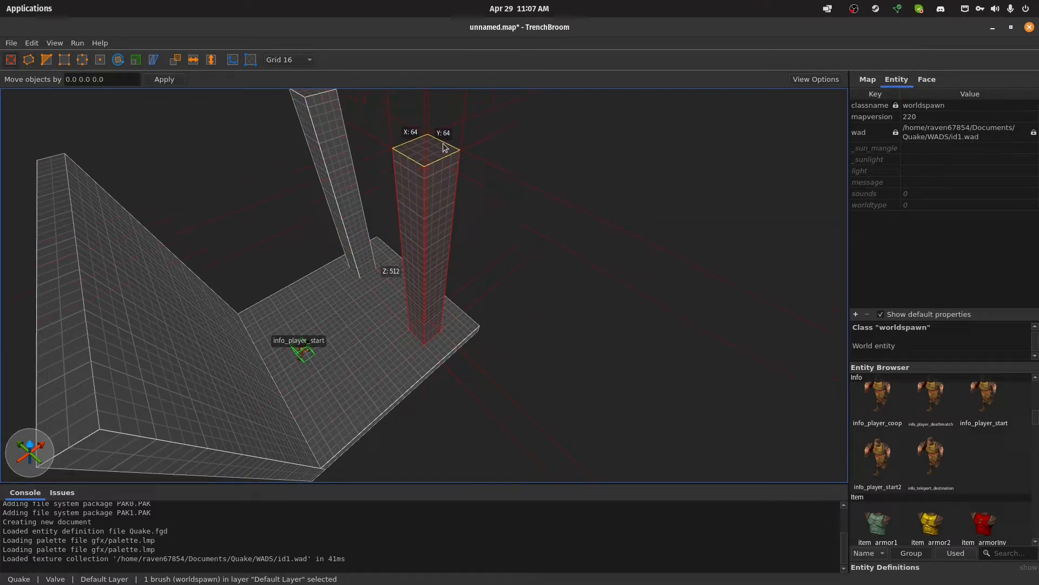
pyautogui.click(534, 200)
# Duplicate the tall wall and place the copy along the opposite edge of the floor, behind the pillars
pyautogui.moveTo(534, 200); pyautogui.dragTo(512, 201, button='right')
pyautogui.press('d')
pyautogui.press('s')
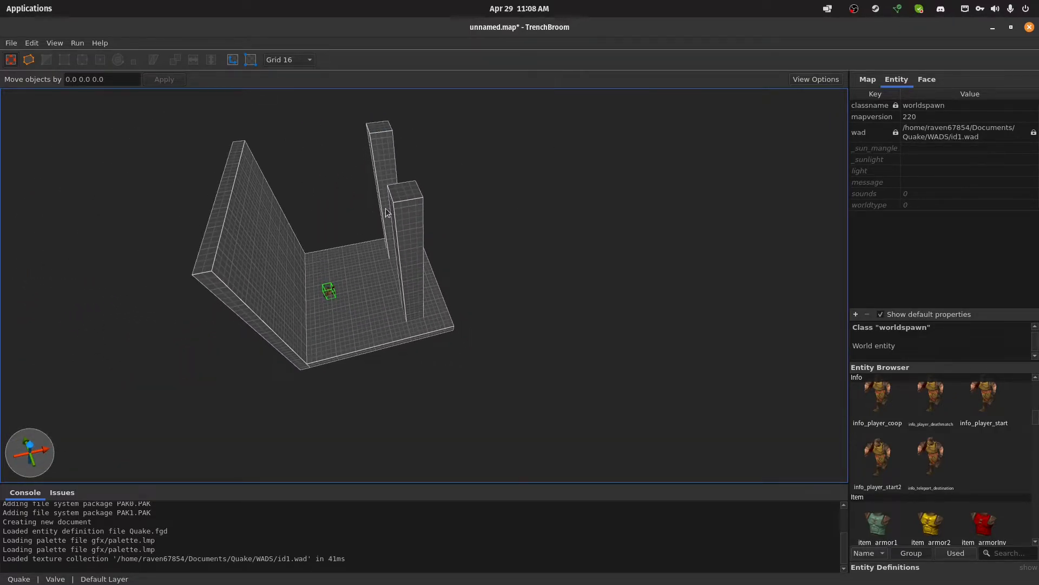
pyautogui.moveTo(386, 209); pyautogui.dragTo(375, 206, button='right')
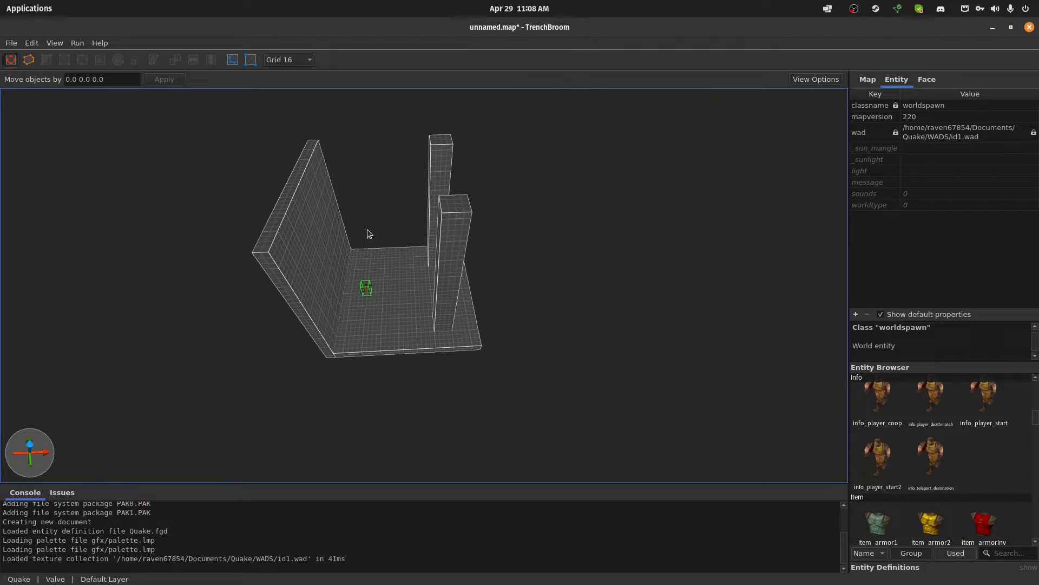
pyautogui.click(332, 248)
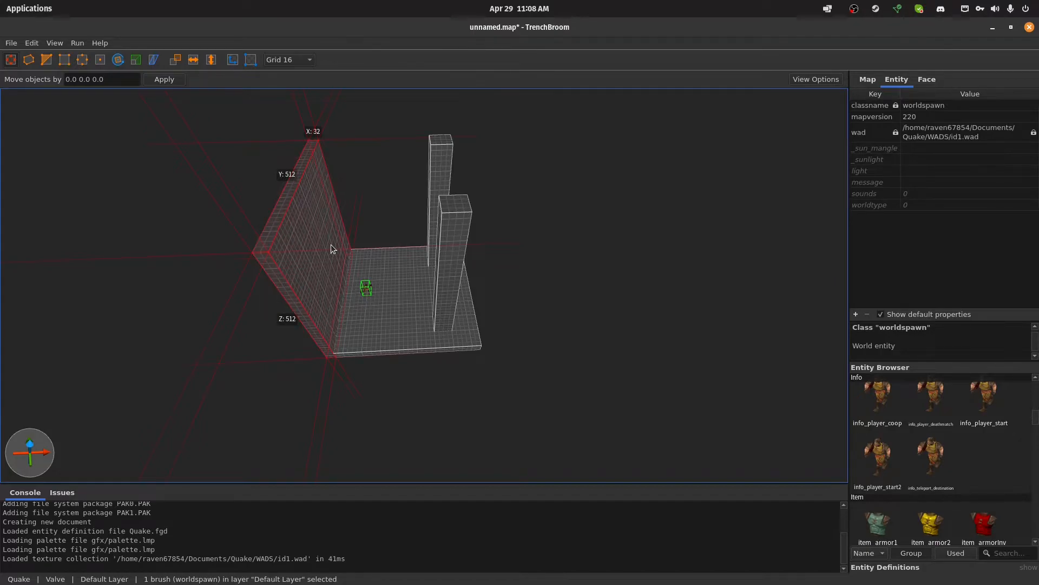
pyautogui.moveTo(331, 249)
pyautogui.keyDown('ctrl'); pyautogui.mouseDown()
pyautogui.moveTo(401, 293)
pyautogui.moveTo(502, 282)
pyautogui.mouseUp(); pyautogui.keyUp('ctrl')
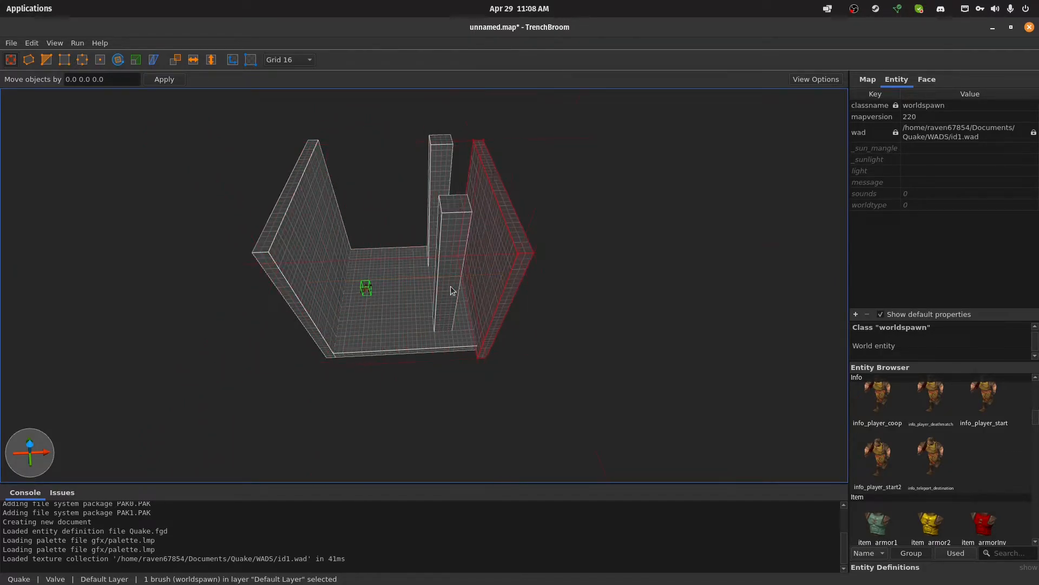
# Examine from several angles how the duplicated wall meets the floor's edge
pyautogui.scroll(6, 458, 285)
pyautogui.scroll(6, 525, 275)
pyautogui.moveTo(493, 275); pyautogui.dragTo(388, 264, button='right')
pyautogui.press('d')
pyautogui.press('s')
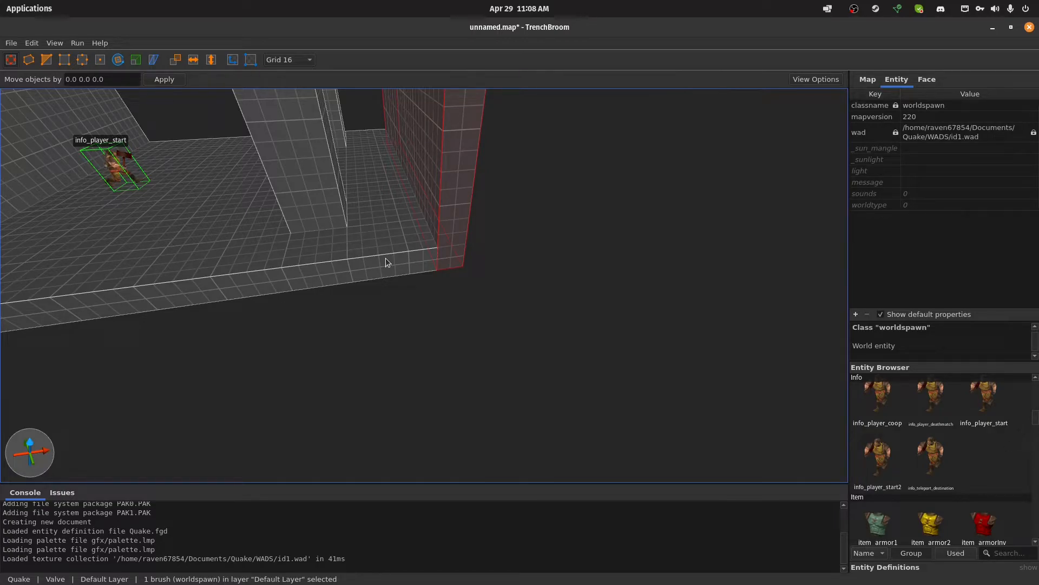
pyautogui.moveTo(416, 325); pyautogui.dragTo(416, 293, button='right')
pyautogui.press('w')
pyautogui.press('s')
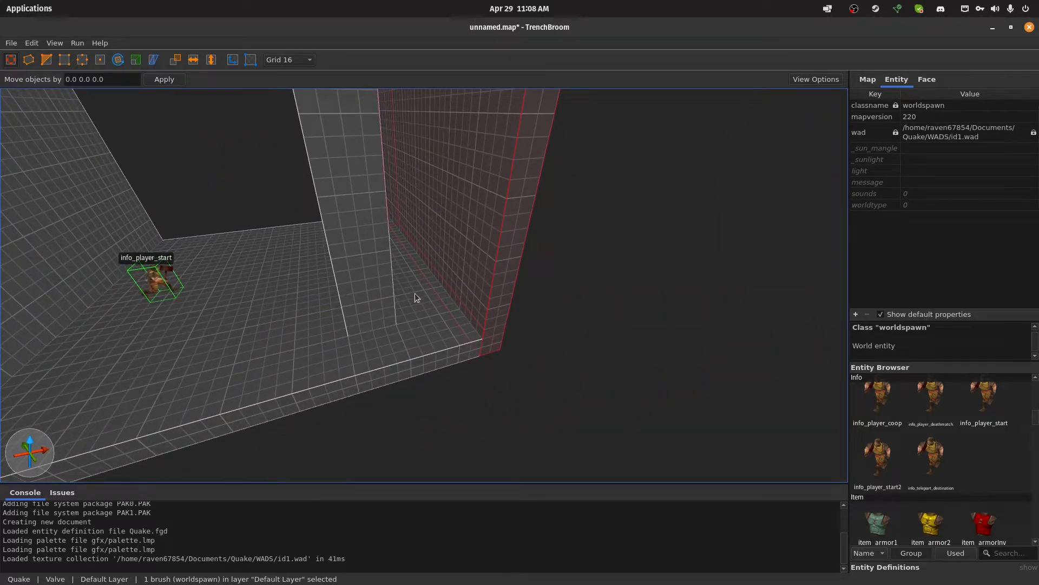
pyautogui.press('s')
pyautogui.moveTo(414, 294)
pyautogui.mouseDown(button='right')
pyautogui.moveTo(435, 265)
pyautogui.moveTo(424, 280)
pyautogui.mouseUp(button='right')
pyautogui.moveTo(505, 316); pyautogui.dragTo(518, 298, button='right')
pyautogui.moveTo(460, 269); pyautogui.dragTo(492, 320, button='right')
pyautogui.press('s')
# Select both walls and rotate duplicates of them 90 degrees about the Z axis to close the room's open sides
pyautogui.keyDown('shift'); pyautogui.click(248, 284); pyautogui.keyUp('shift')
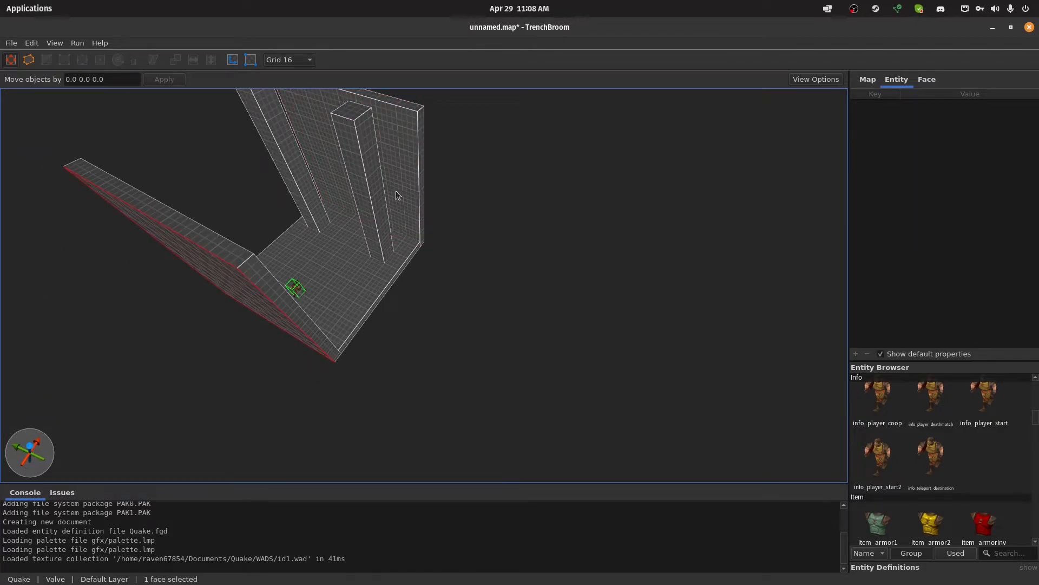
pyautogui.click(457, 225)
pyautogui.click(411, 164)
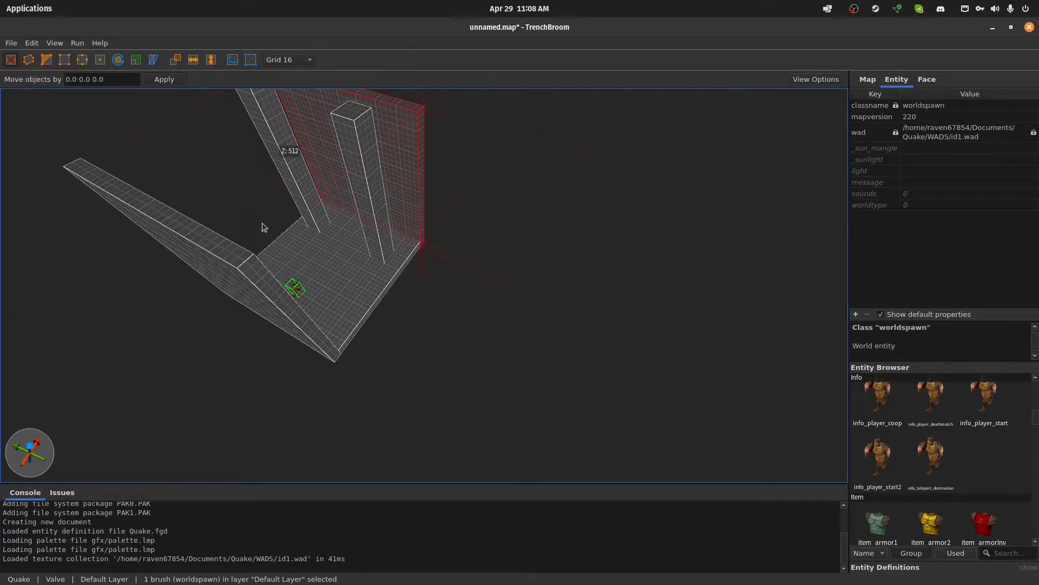
pyautogui.keyDown('ctrl'); pyautogui.click(162, 242); pyautogui.keyUp('ctrl')
pyautogui.moveTo(506, 229); pyautogui.dragTo(487, 217, button='right')
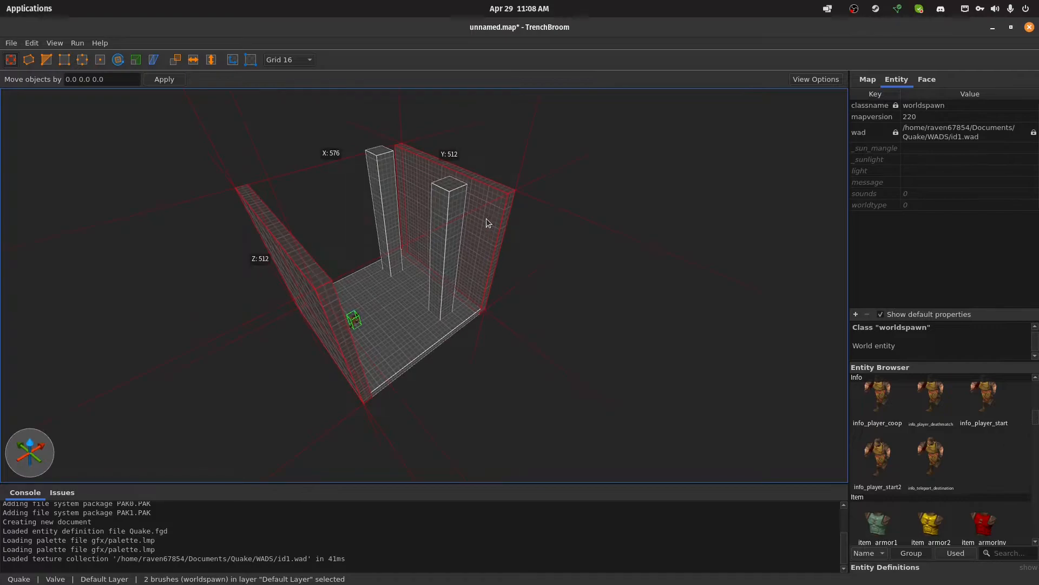
pyautogui.press('r')
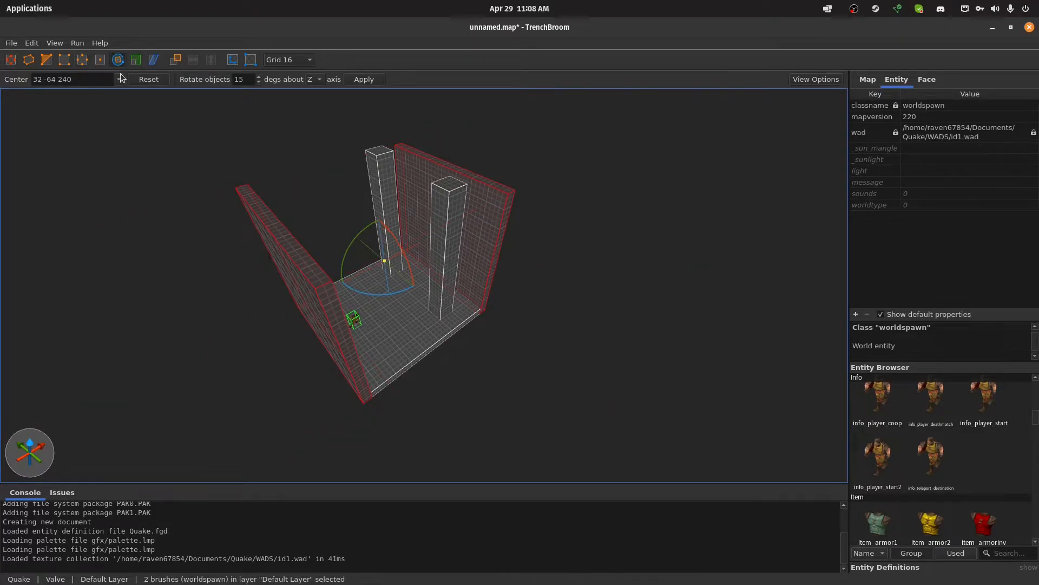
pyautogui.moveTo(407, 288); pyautogui.dragTo(310, 298)
pyautogui.click(584, 316)
pyautogui.moveTo(584, 316); pyautogui.dragTo(551, 313, button='right')
pyautogui.press('w')
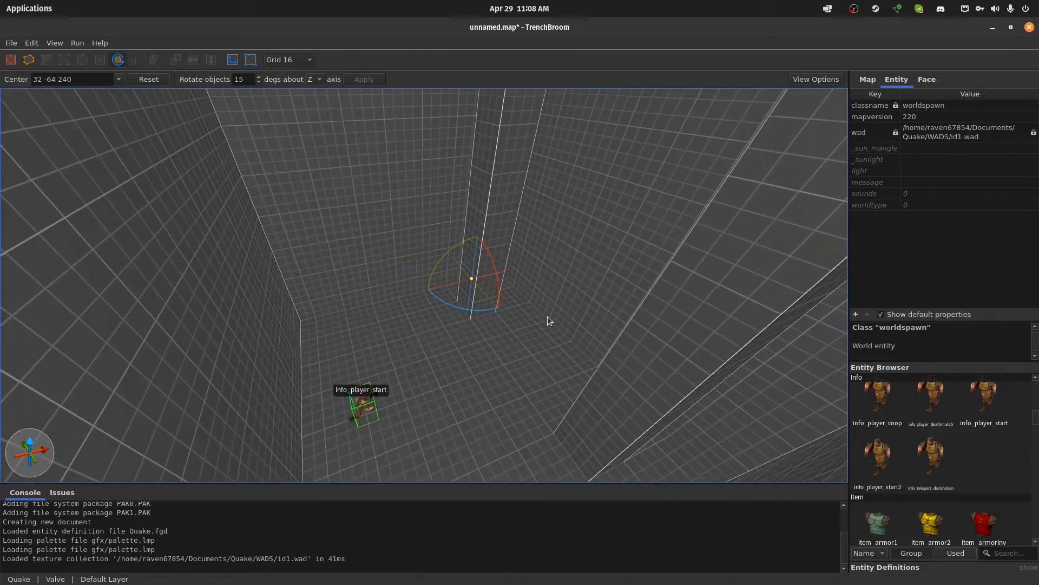
pyautogui.press('Escape')
# Select the floor slab and duplicate it upward to the top of the walls as a ceiling, undoing a stray edit on the way
pyautogui.click(452, 379)
pyautogui.press('s')
pyautogui.moveTo(450, 362)
pyautogui.mouseDown(button='right')
pyautogui.moveTo(436, 299)
pyautogui.moveTo(462, 304)
pyautogui.moveTo(452, 293)
pyautogui.mouseUp(button='right')
pyautogui.press('w')
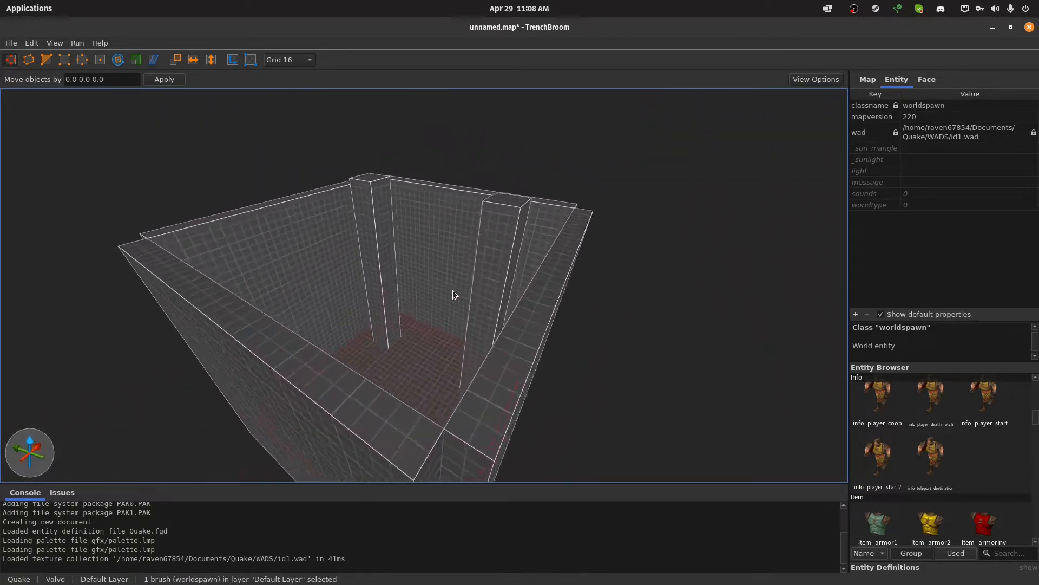
pyautogui.press('s')
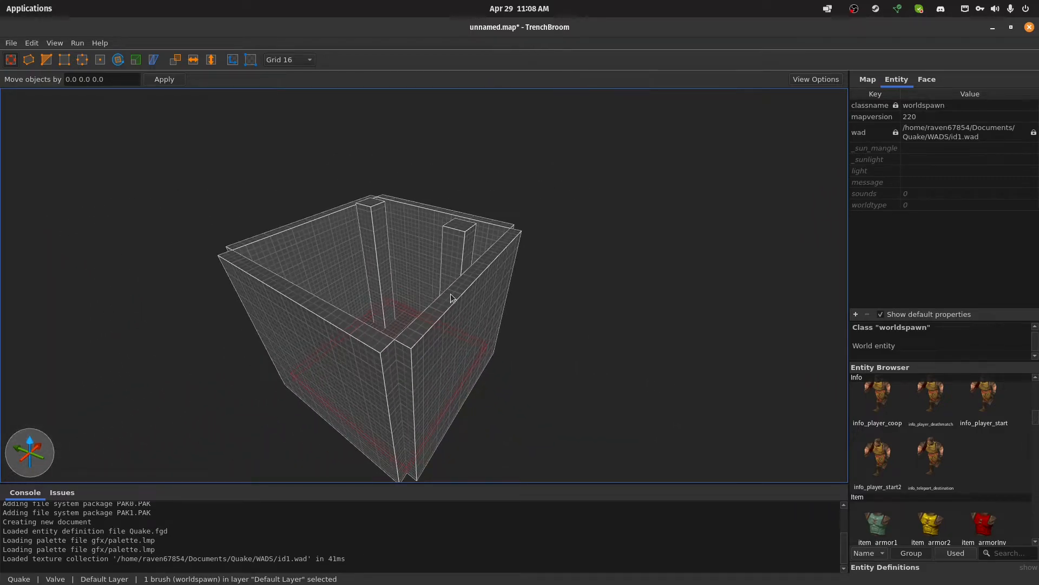
pyautogui.moveTo(450, 293); pyautogui.dragTo(447, 284, button='right')
pyautogui.press('w')
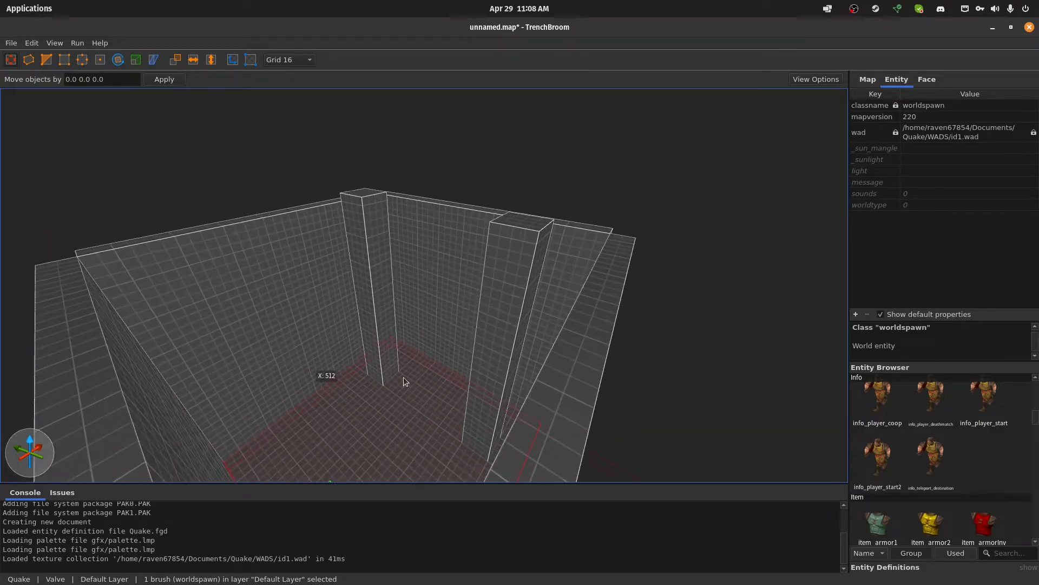
pyautogui.moveTo(299, 292)
pyautogui.mouseDown()
pyautogui.moveTo(162, 196)
pyautogui.moveTo(375, 223)
pyautogui.moveTo(668, 189)
pyautogui.moveTo(497, 208)
pyautogui.moveTo(513, 225)
pyautogui.moveTo(536, 169)
pyautogui.mouseUp()
pyautogui.hotkey('ctrl', 'z')
pyautogui.press('s')
pyautogui.moveTo(570, 193); pyautogui.dragTo(568, 200, button='right')
pyautogui.moveTo(415, 326)
pyautogui.keyDown('alt'); pyautogui.mouseDown()
pyautogui.moveTo(411, 173)
pyautogui.moveTo(416, 190)
pyautogui.mouseUp(); pyautogui.keyUp('alt')
pyautogui.moveTo(570, 158); pyautogui.dragTo(574, 159, button='right')
# Place a light entity from the Light group on the floor near the middle of the room
pyautogui.click(566, 232)
pyautogui.moveTo(567, 232)
pyautogui.mouseDown(button='right')
pyautogui.moveTo(531, 281)
pyautogui.moveTo(537, 255)
pyautogui.moveTo(558, 240)
pyautogui.mouseUp(button='right')
pyautogui.press('w')
pyautogui.moveTo(564, 259); pyautogui.dragTo(559, 251, button='right')
pyautogui.press('w')
pyautogui.press('s')
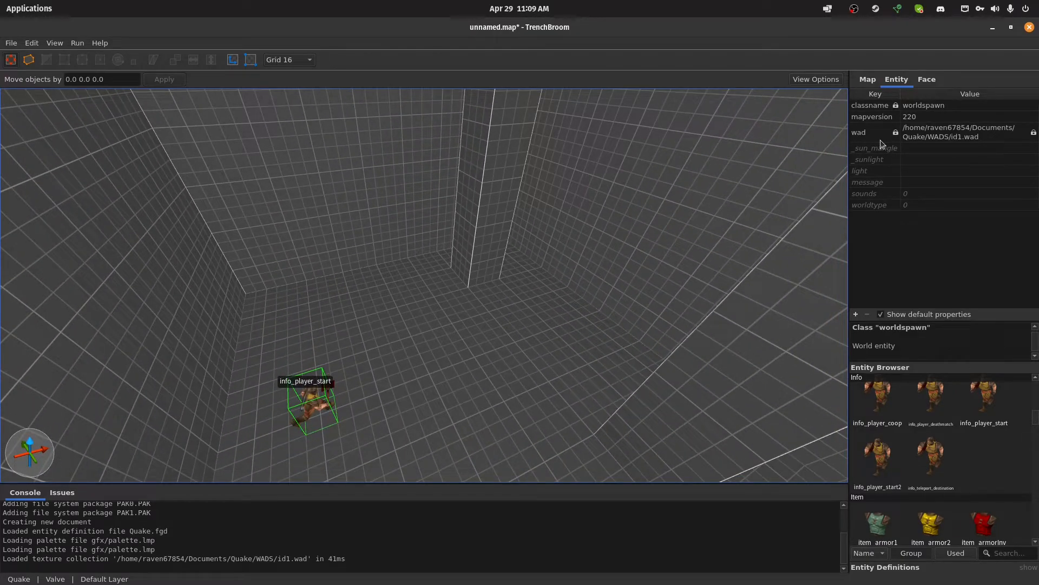
pyautogui.scroll(-3, 927, 445)
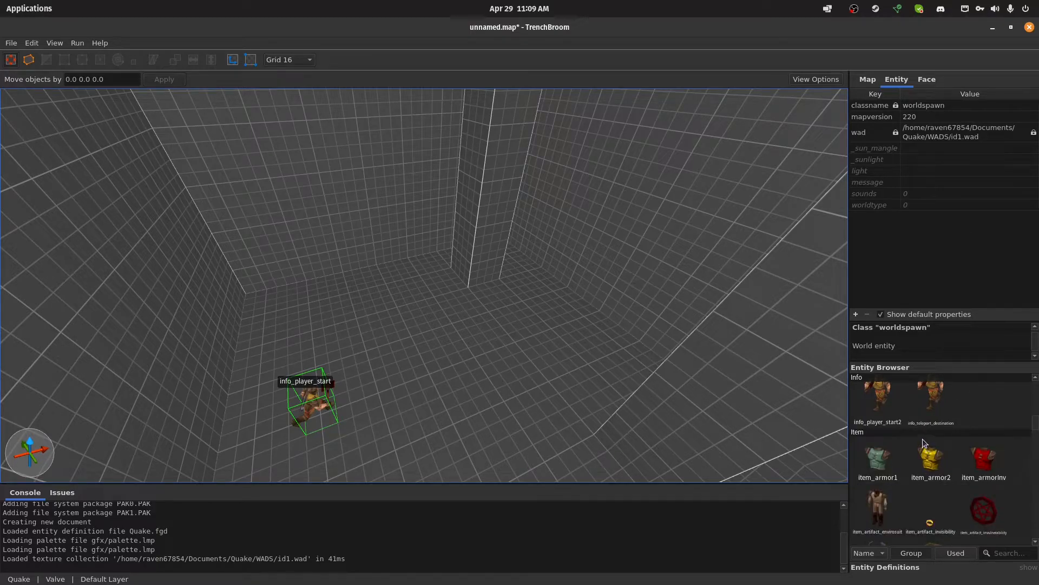
pyautogui.scroll(-5, 926, 444)
pyautogui.scroll(-5, 941, 493)
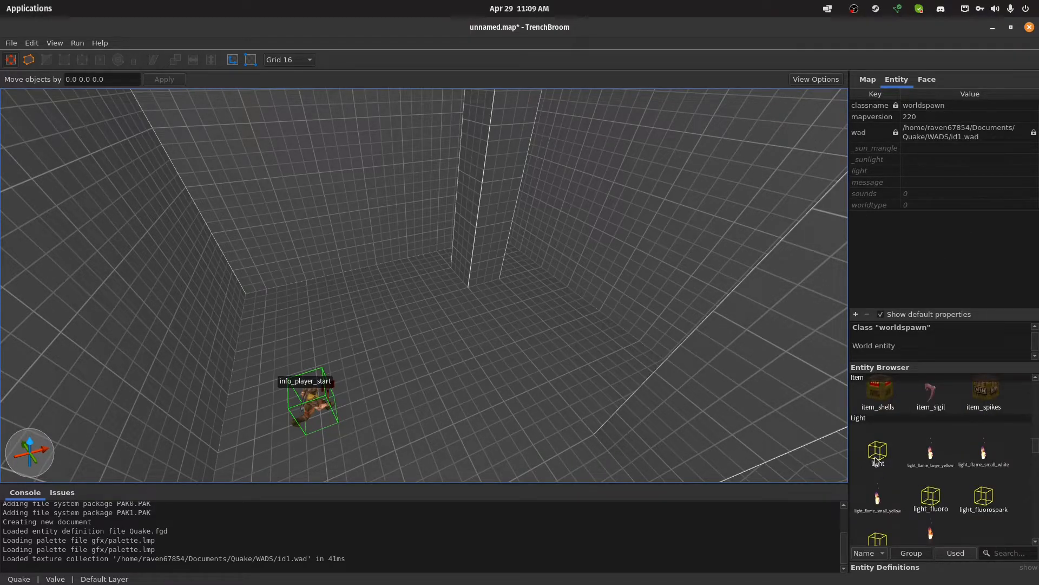
pyautogui.scroll(-3, 901, 476)
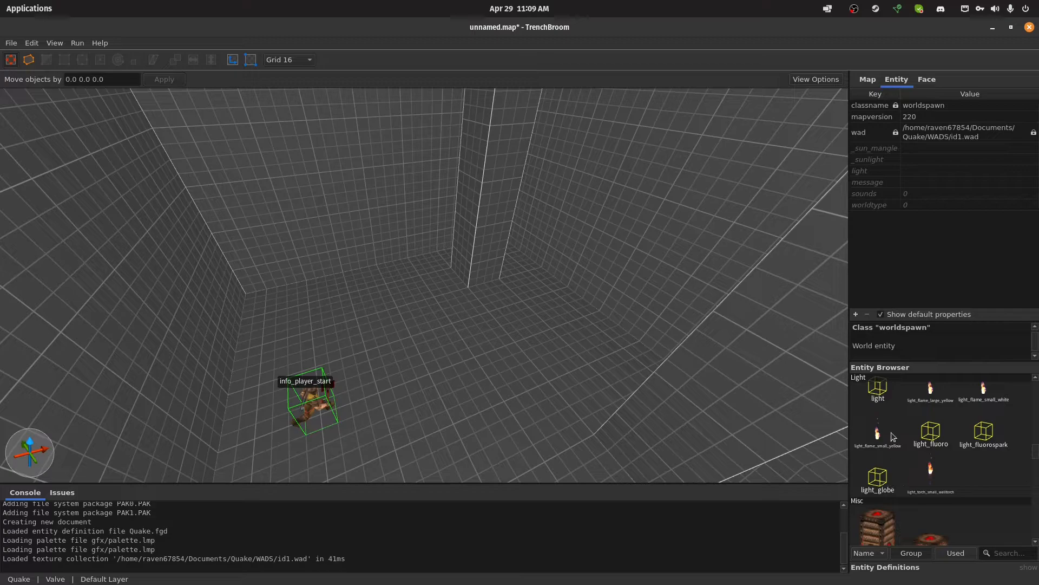
pyautogui.moveTo(878, 389); pyautogui.dragTo(436, 366)
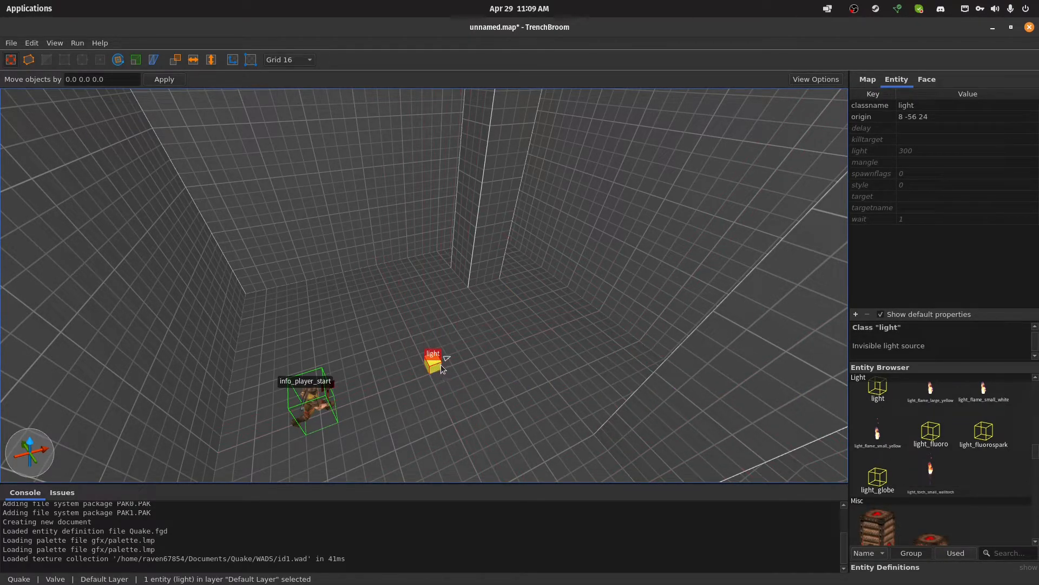
# Raise the light entity to a height of 248 and set its light brightness to 320
pyautogui.keyDown('alt'); pyautogui.moveTo(436, 355); pyautogui.dragTo(434, 183); pyautogui.keyUp('alt')
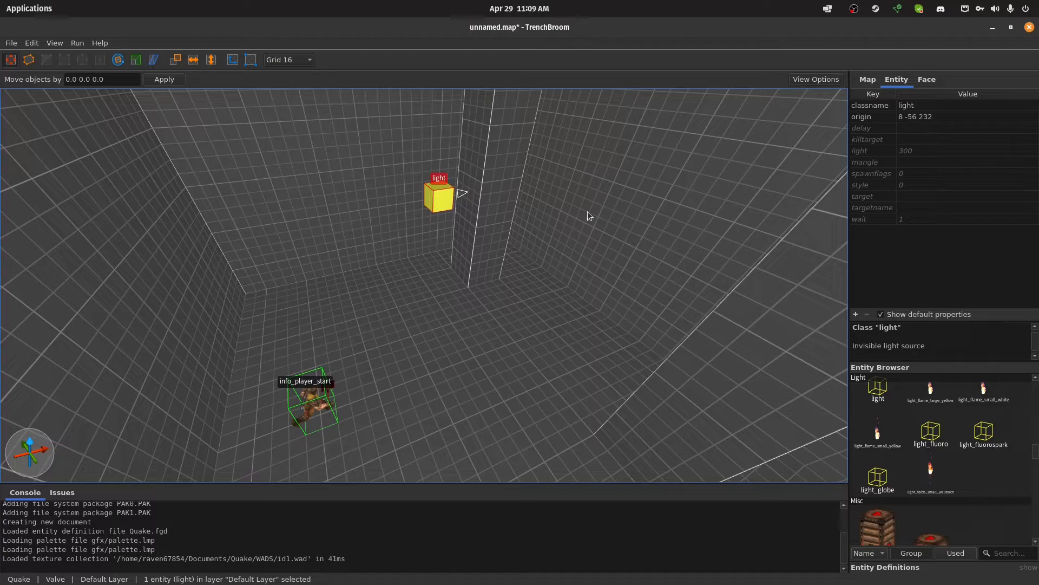
pyautogui.moveTo(440, 196)
pyautogui.keyDown('alt'); pyautogui.mouseDown()
pyautogui.moveTo(444, 152)
pyautogui.moveTo(447, 186)
pyautogui.mouseUp(); pyautogui.keyUp('alt')
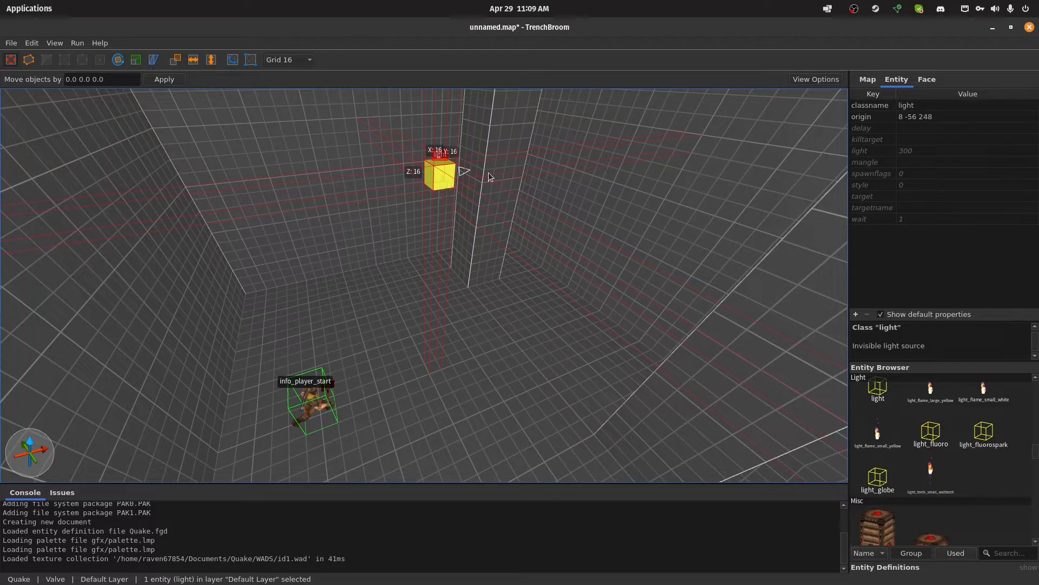
pyautogui.doubleClick(908, 151)
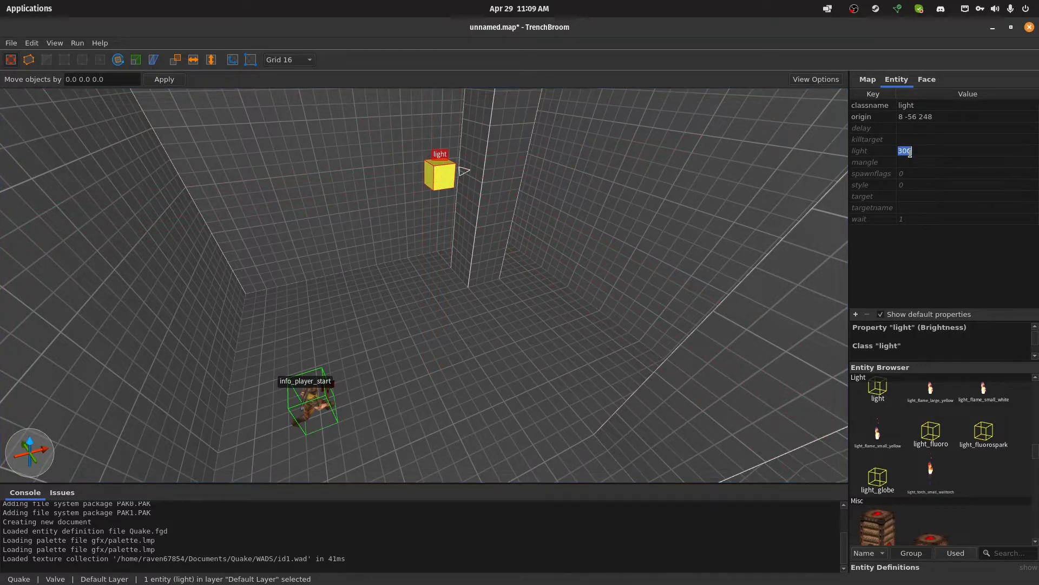
pyautogui.write('320')
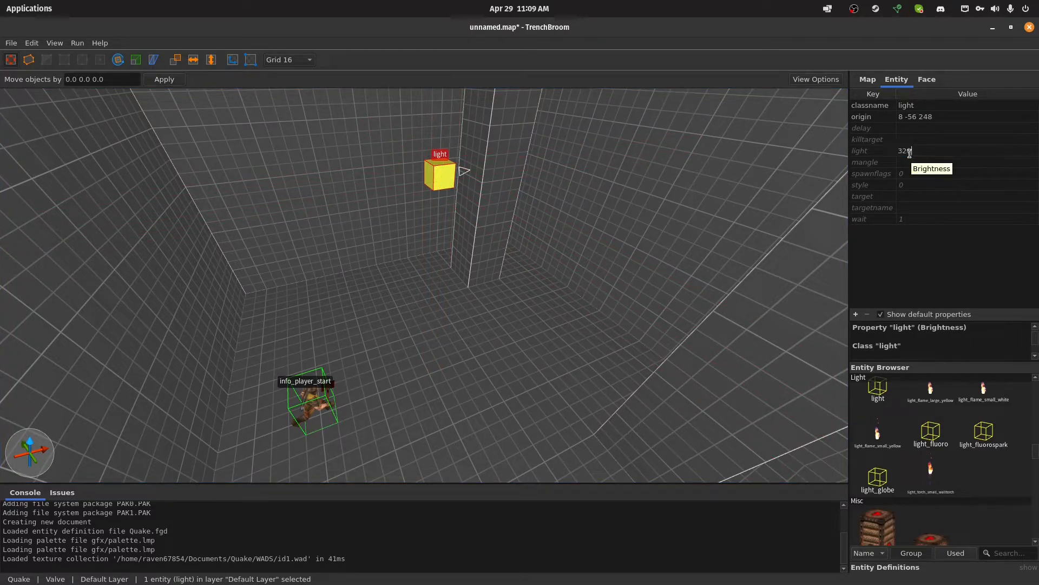
pyautogui.press('Return')
# Select the floor brush inside the room and try the +2floorsw texture on it
pyautogui.moveTo(534, 252); pyautogui.dragTo(509, 258, button='right')
pyautogui.press('s')
pyautogui.press('d')
pyautogui.press('Escape')
pyautogui.moveTo(440, 315); pyautogui.dragTo(351, 314, button='right')
pyautogui.press('d')
pyautogui.press('s')
pyautogui.click(397, 349)
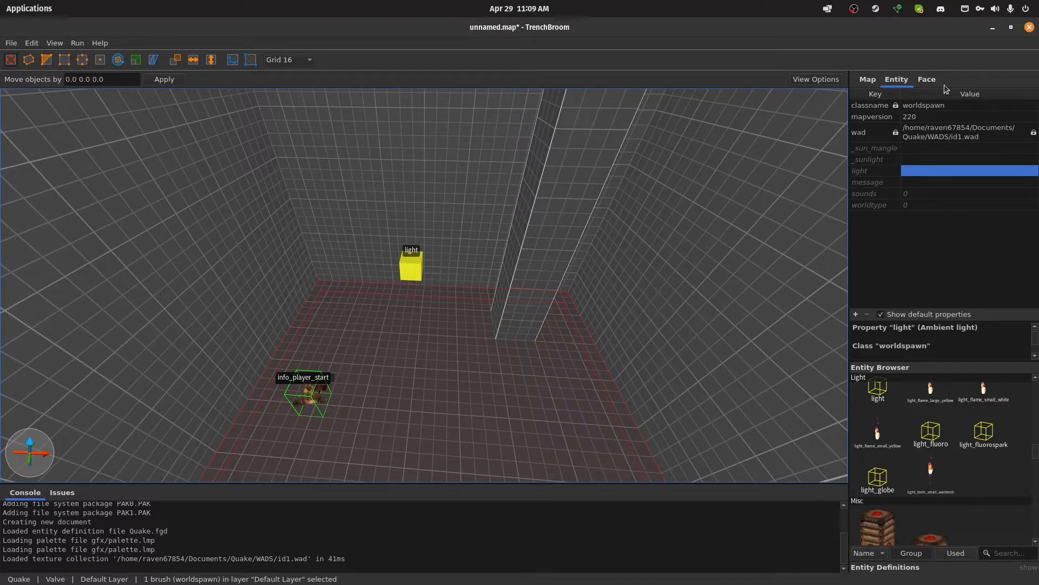
pyautogui.click(927, 80)
pyautogui.scroll(-6, 956, 352)
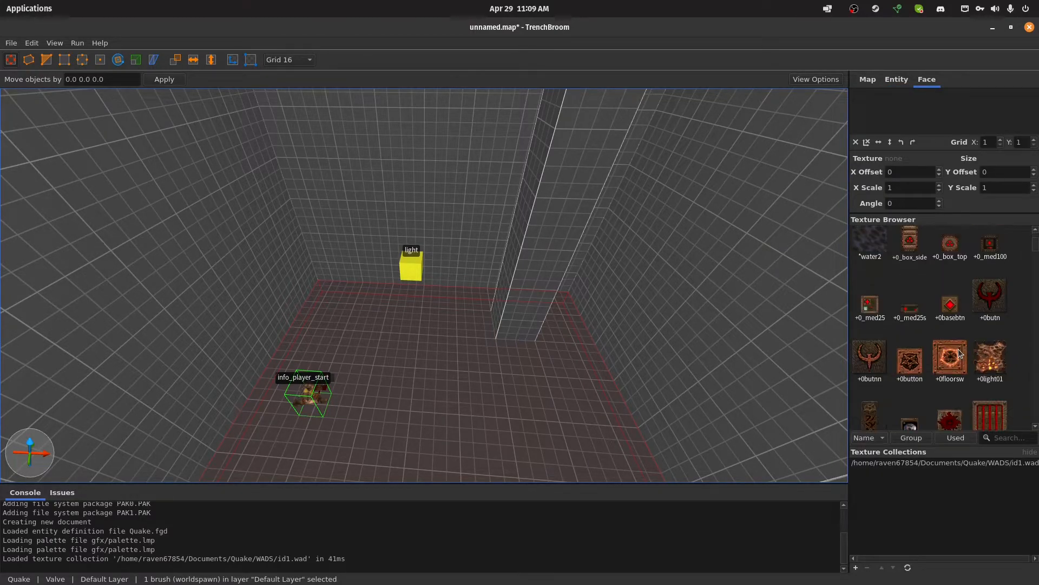
pyautogui.scroll(-3, 958, 348)
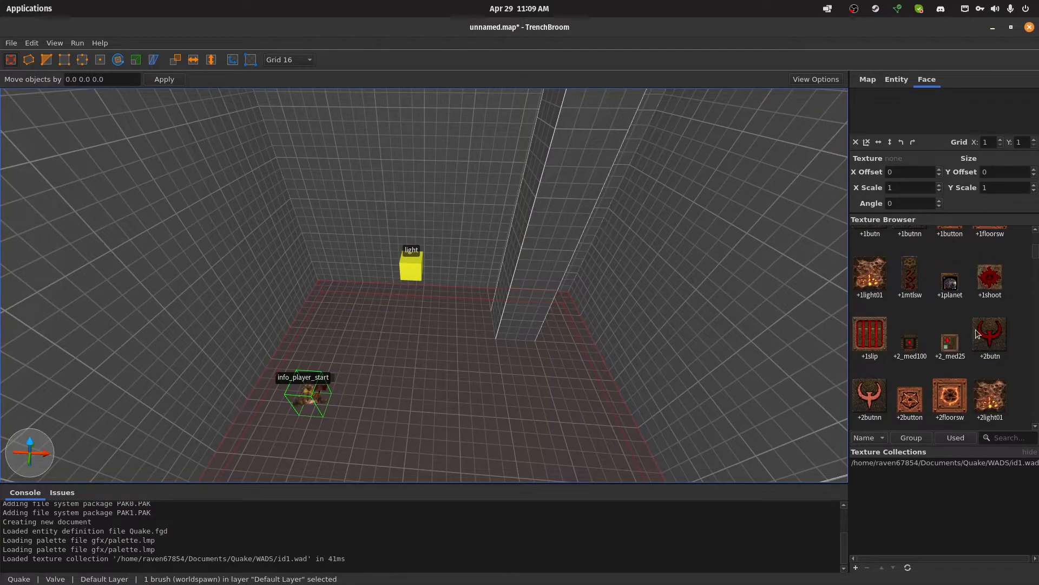
pyautogui.click(999, 332)
pyautogui.scroll(-1, 987, 337)
pyautogui.click(948, 342)
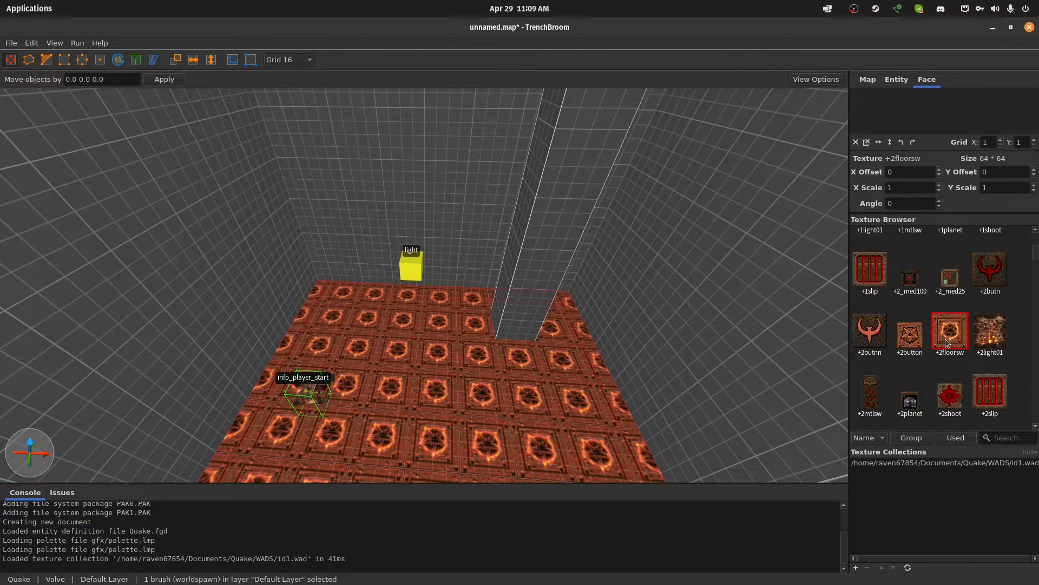
# Compare the stone floor textures and apply afloor1_3 to the selected floor
pyautogui.scroll(-1, 947, 343)
pyautogui.scroll(-2, 951, 340)
pyautogui.scroll(-7, 952, 338)
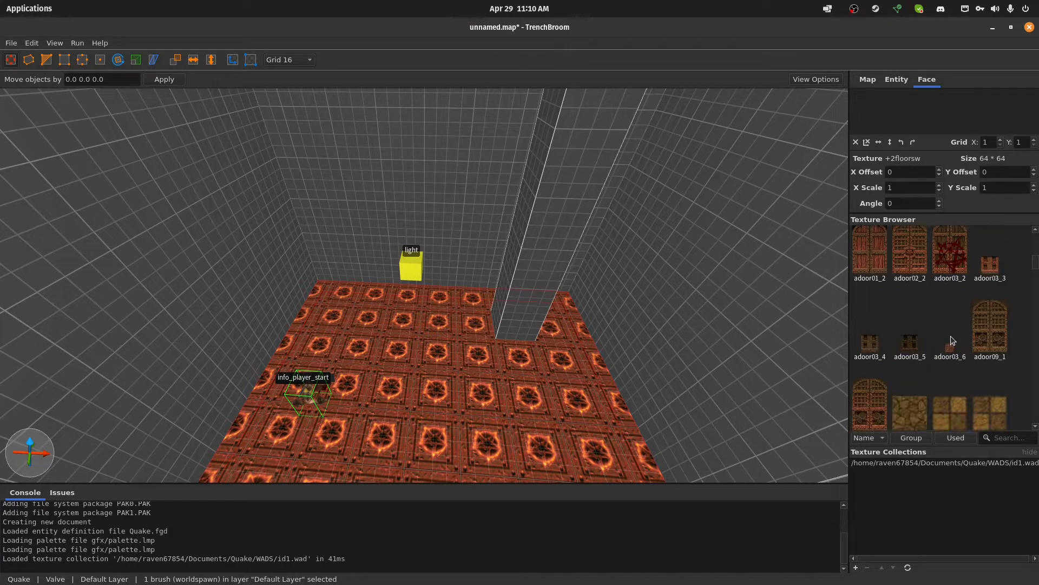
pyautogui.scroll(-1, 951, 340)
pyautogui.click(949, 347)
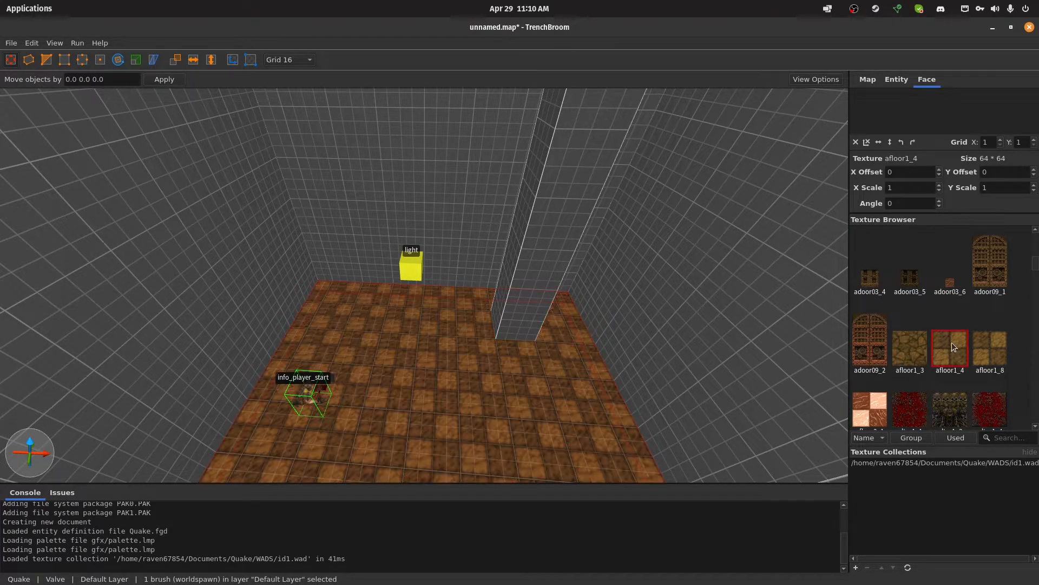
pyautogui.click(923, 348)
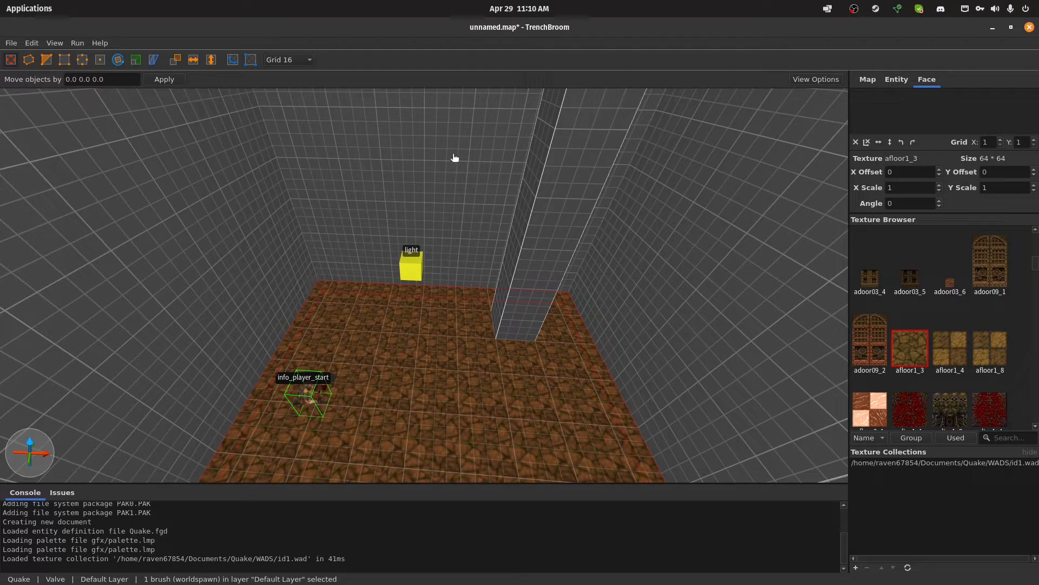
# Select all four walls of the room and apply the brick texture city2_6 to them
pyautogui.click(488, 183)
pyautogui.keyDown('ctrl'); pyautogui.click(746, 251); pyautogui.keyUp('ctrl')
pyautogui.keyDown('ctrl'); pyautogui.click(243, 238); pyautogui.keyUp('ctrl')
pyautogui.moveTo(466, 221); pyautogui.dragTo(330, 213, button='right')
pyautogui.keyDown('ctrl'); pyautogui.click(384, 210); pyautogui.keyUp('ctrl')
pyautogui.moveTo(479, 238); pyautogui.dragTo(438, 251, button='right')
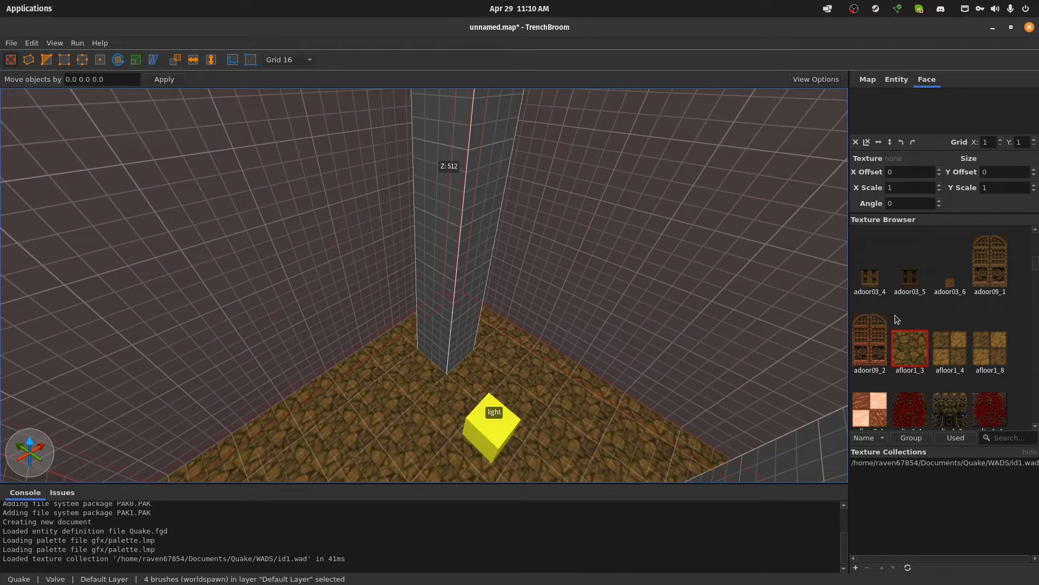
pyautogui.scroll(-5, 969, 346)
pyautogui.scroll(-4, 944, 340)
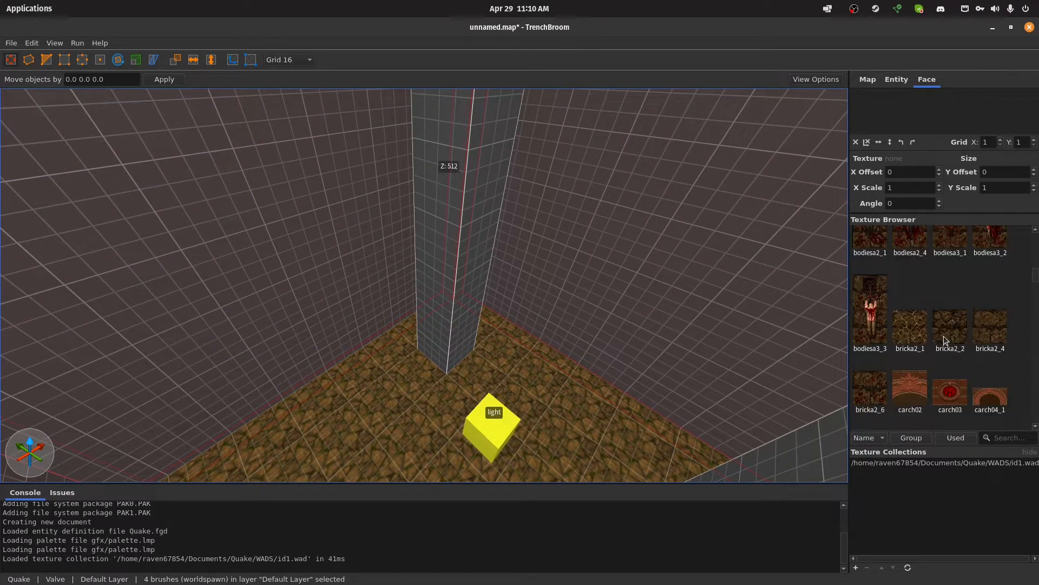
pyautogui.scroll(-3, 944, 335)
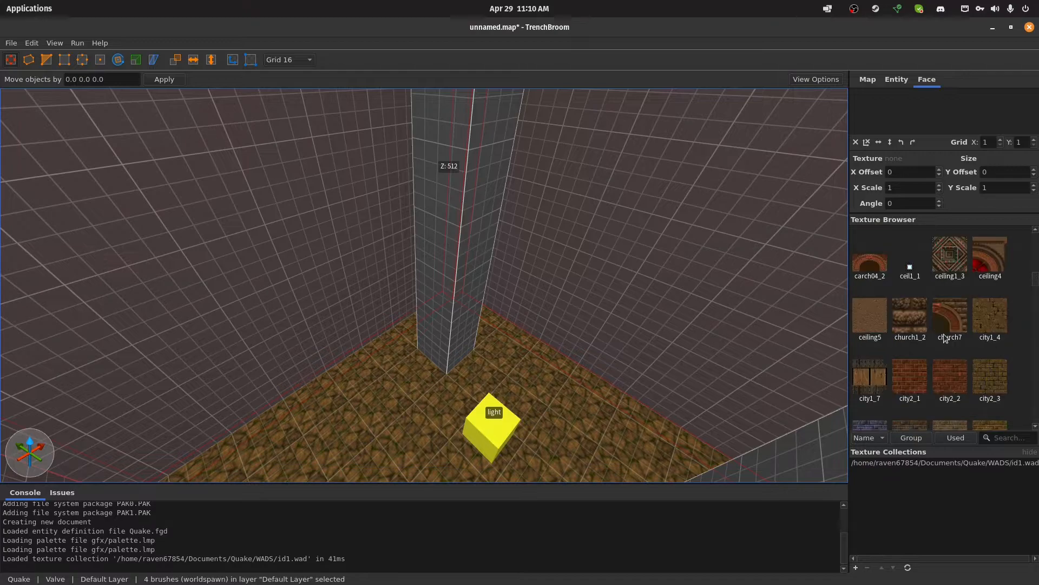
pyautogui.scroll(-2, 944, 331)
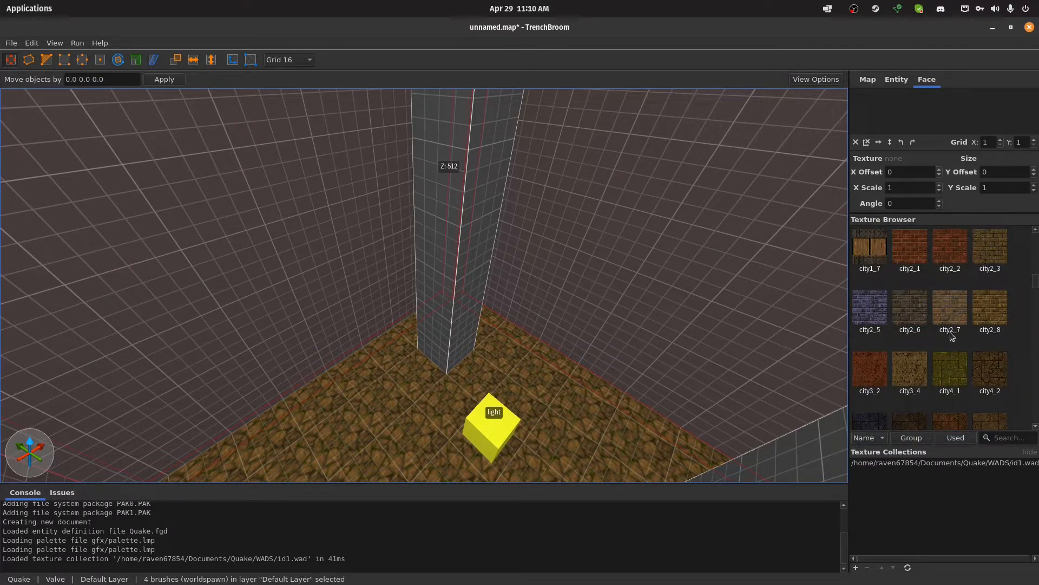
pyautogui.scroll(1, 950, 340)
pyautogui.click(910, 312)
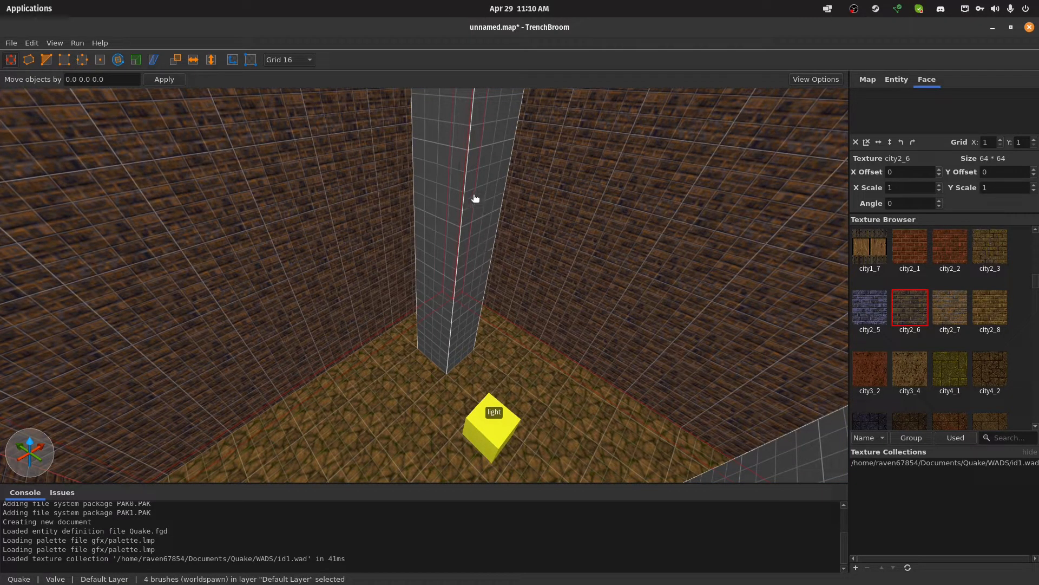
# Apply the city2_6 brick texture to both pillars as well and clear the selection
pyautogui.click(499, 206)
pyautogui.moveTo(500, 206); pyautogui.dragTo(581, 233, button='right')
pyautogui.keyDown('ctrl'); pyautogui.click(540, 223); pyautogui.keyUp('ctrl')
pyautogui.click(900, 319)
pyautogui.moveTo(615, 295)
pyautogui.mouseDown(button='right')
pyautogui.moveTo(587, 282)
pyautogui.moveTo(625, 280)
pyautogui.moveTo(560, 296)
pyautogui.moveTo(583, 250)
pyautogui.mouseUp(button='right')
pyautogui.press('Escape')
# Select the ceiling brush, browse the texture collection and apply ceiling5 to it
pyautogui.click(492, 170)
pyautogui.scroll(10, 975, 343)
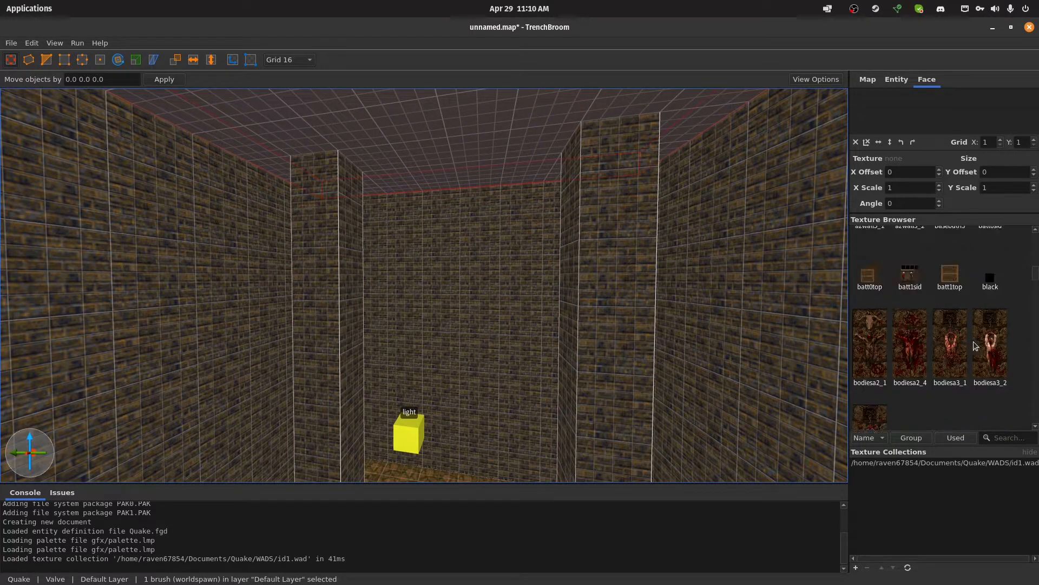
pyautogui.scroll(5, 947, 356)
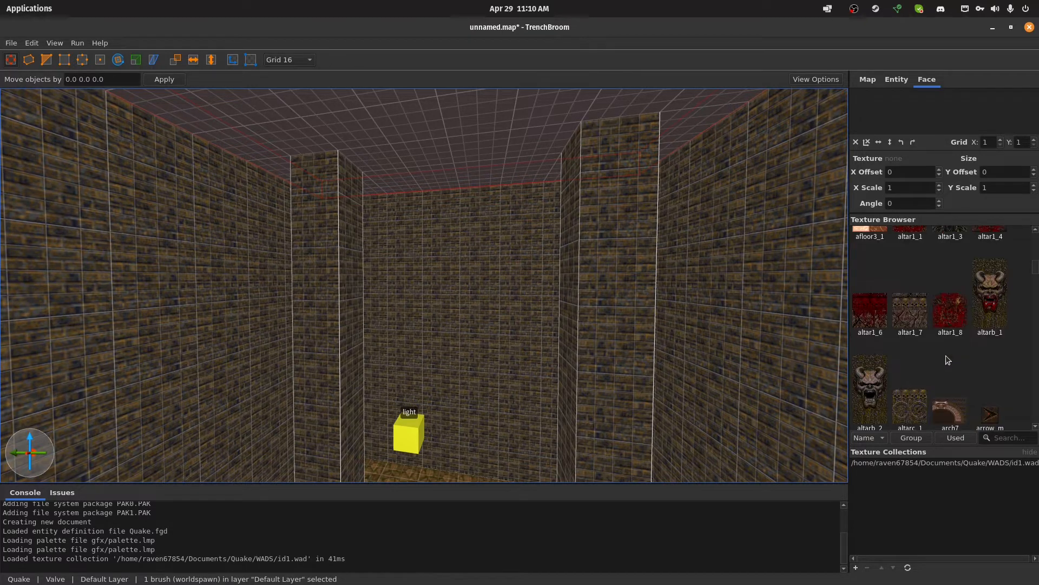
pyautogui.scroll(6, 949, 353)
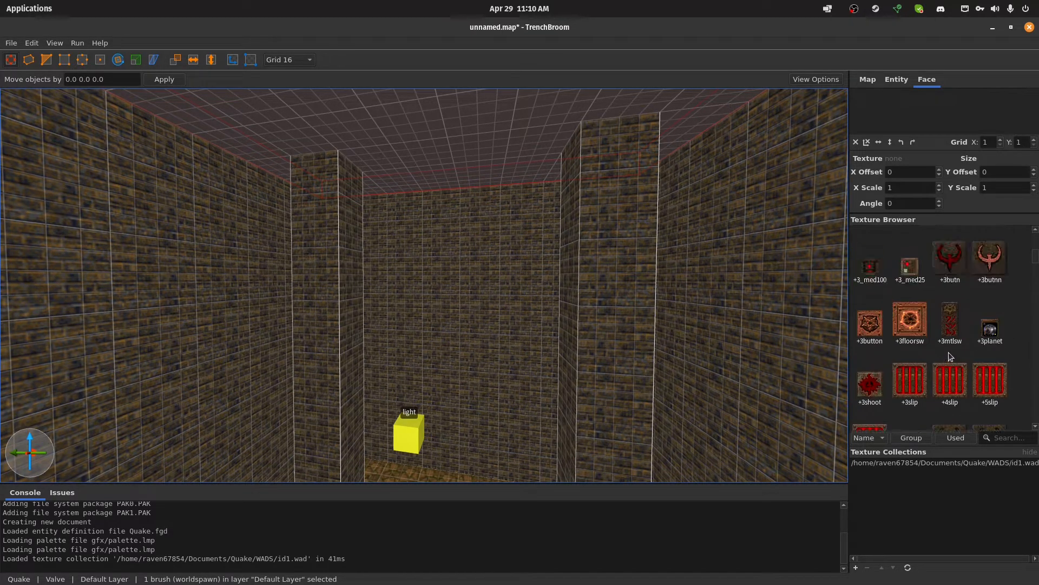
pyautogui.scroll(5, 951, 349)
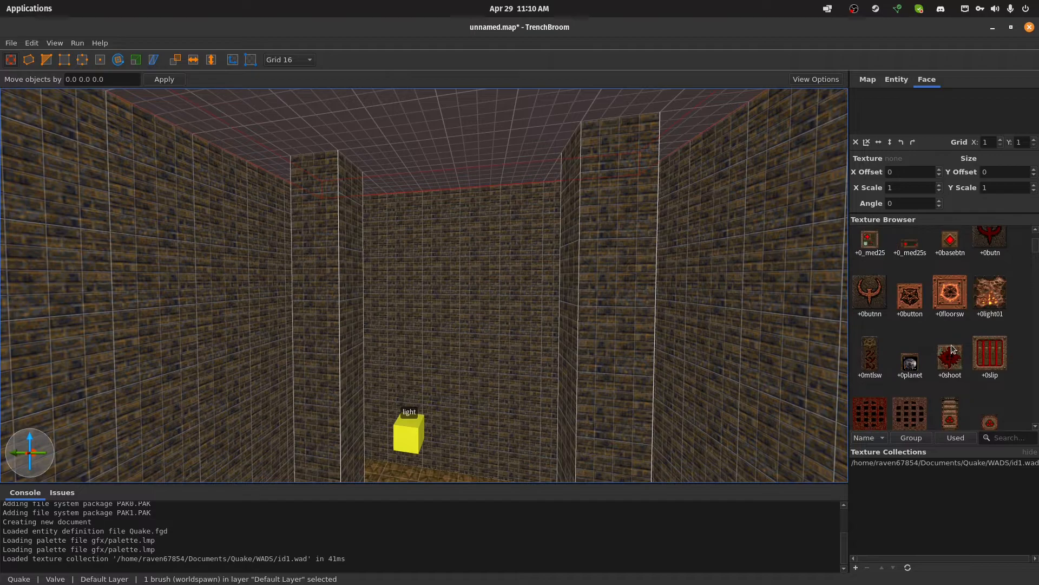
pyautogui.scroll(-5, 951, 349)
pyautogui.scroll(-6, 951, 342)
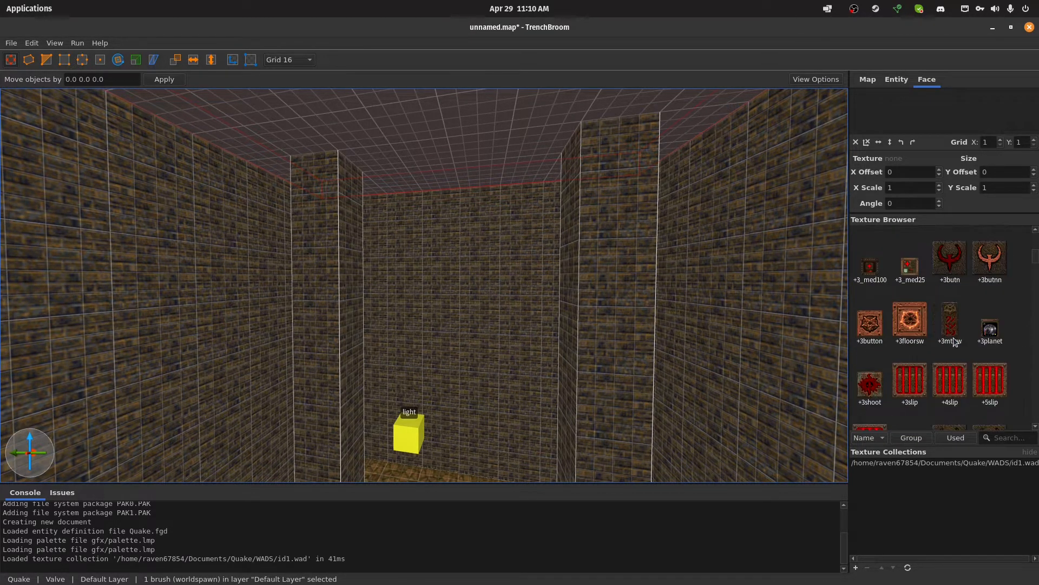
pyautogui.scroll(-5, 954, 341)
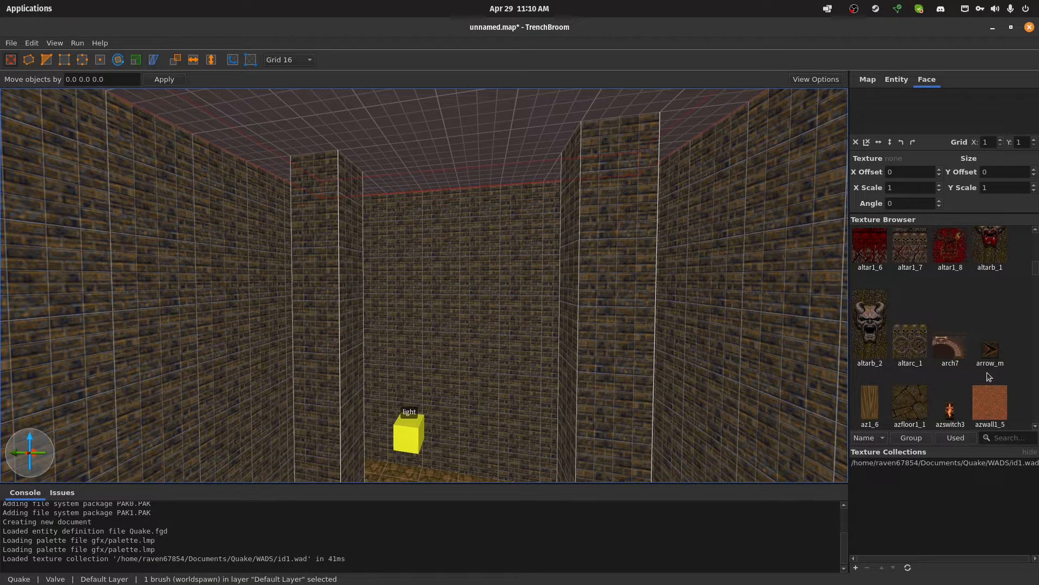
pyautogui.scroll(-4, 982, 371)
pyautogui.scroll(-5, 977, 368)
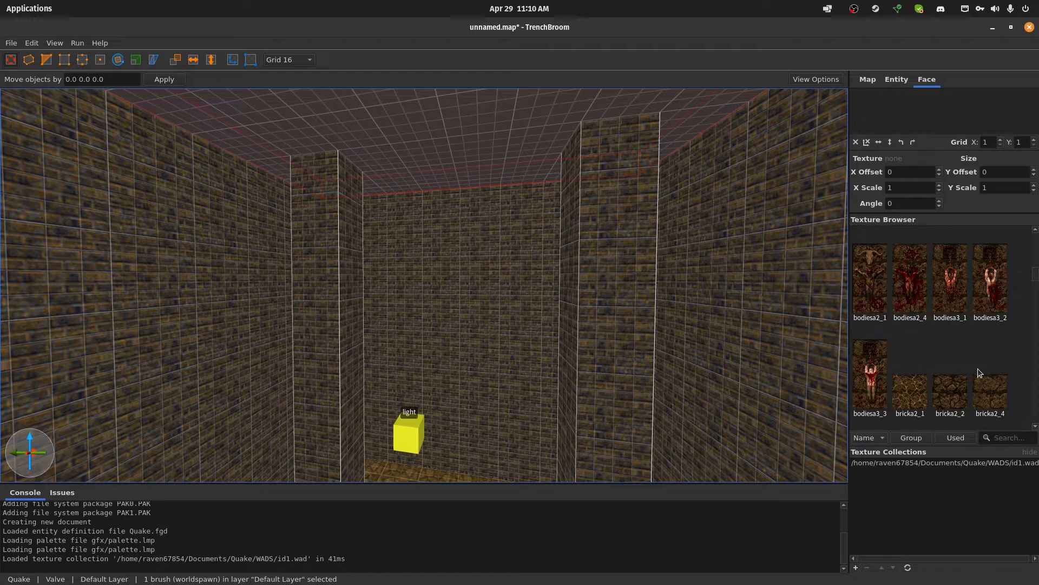
pyautogui.scroll(-1, 978, 368)
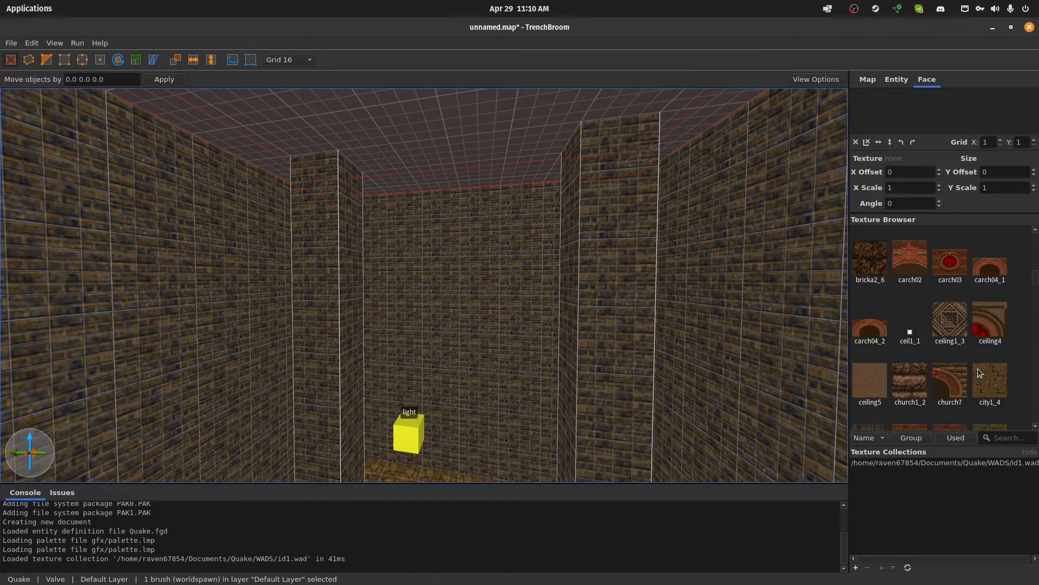
pyautogui.click(873, 386)
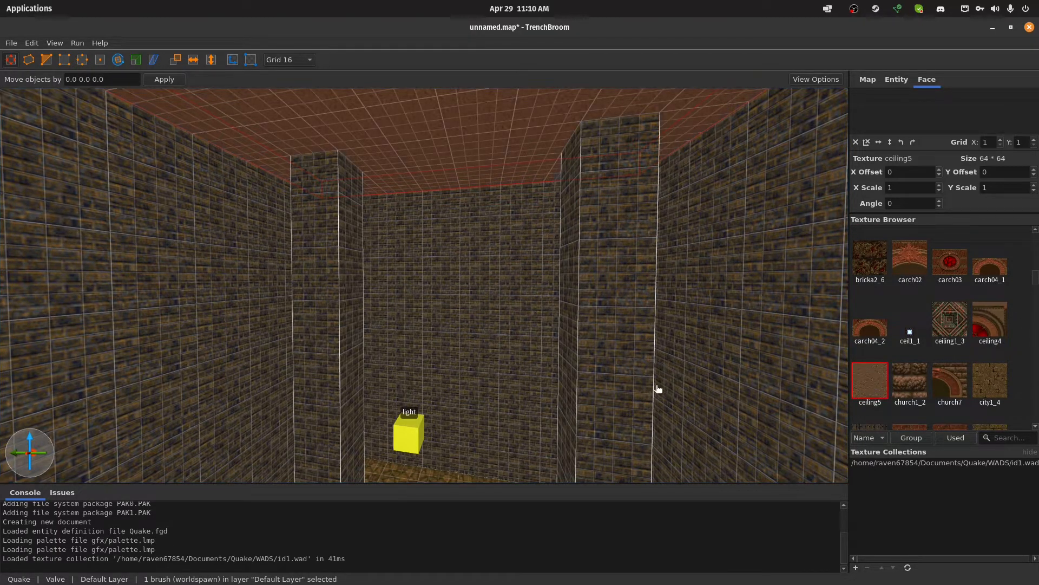
# Examine the textured room and its two pillars from several angles
pyautogui.moveTo(508, 266)
pyautogui.mouseDown(button='right')
pyautogui.moveTo(557, 292)
pyautogui.moveTo(425, 251)
pyautogui.mouseUp(button='right')
pyautogui.press('Escape')
pyautogui.moveTo(484, 295); pyautogui.dragTo(519, 335, button='right')
pyautogui.scroll(8, 508, 248)
pyautogui.scroll(8, 518, 347)
pyautogui.scroll(-8, 571, 353)
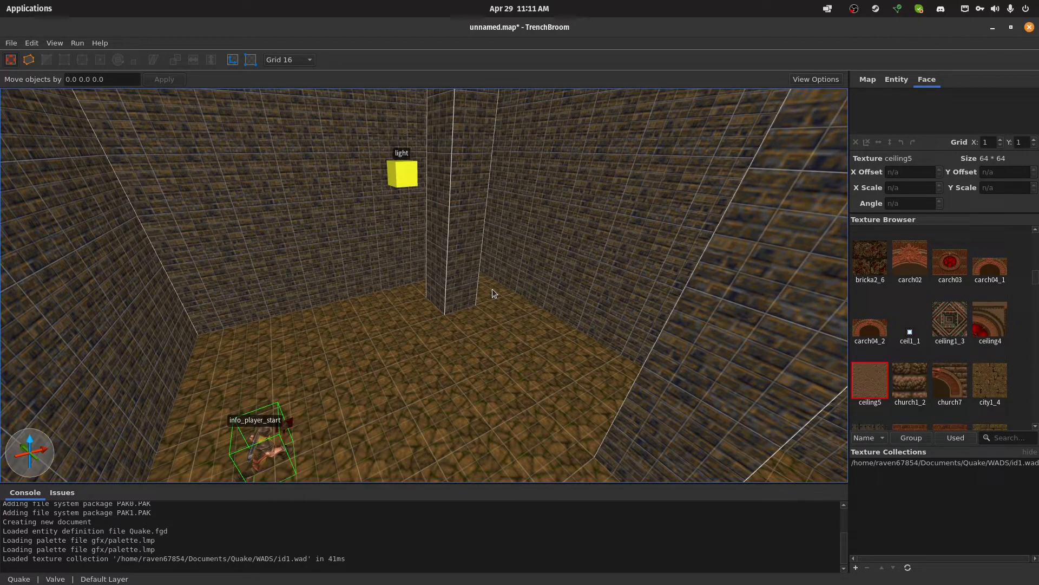
pyautogui.click(455, 233)
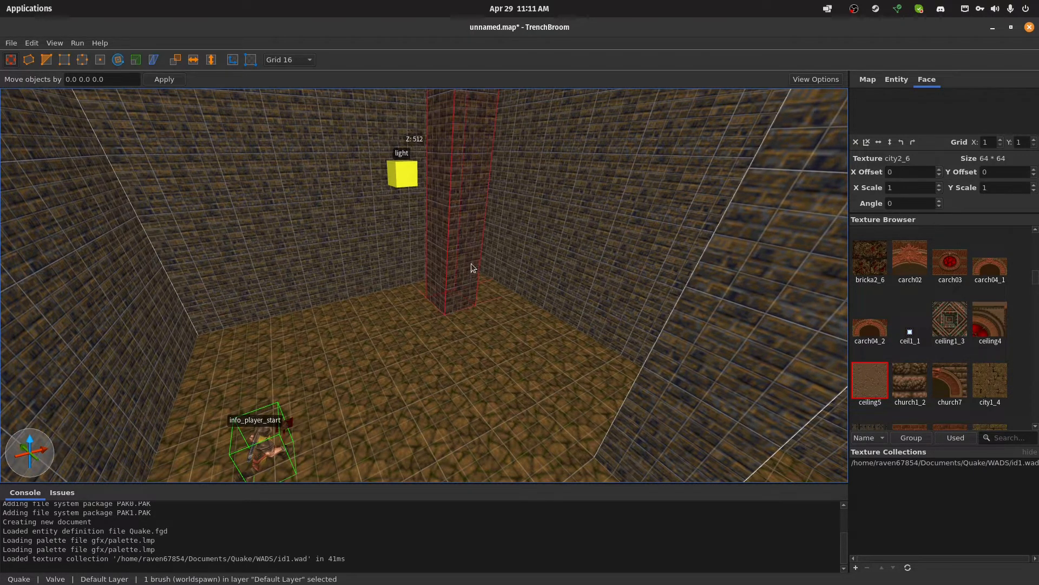
pyautogui.moveTo(465, 268)
pyautogui.mouseDown()
pyautogui.moveTo(447, 296)
pyautogui.moveTo(452, 288)
pyautogui.mouseUp()
pyautogui.moveTo(473, 300); pyautogui.dragTo(550, 321, button='right')
pyautogui.click(485, 252)
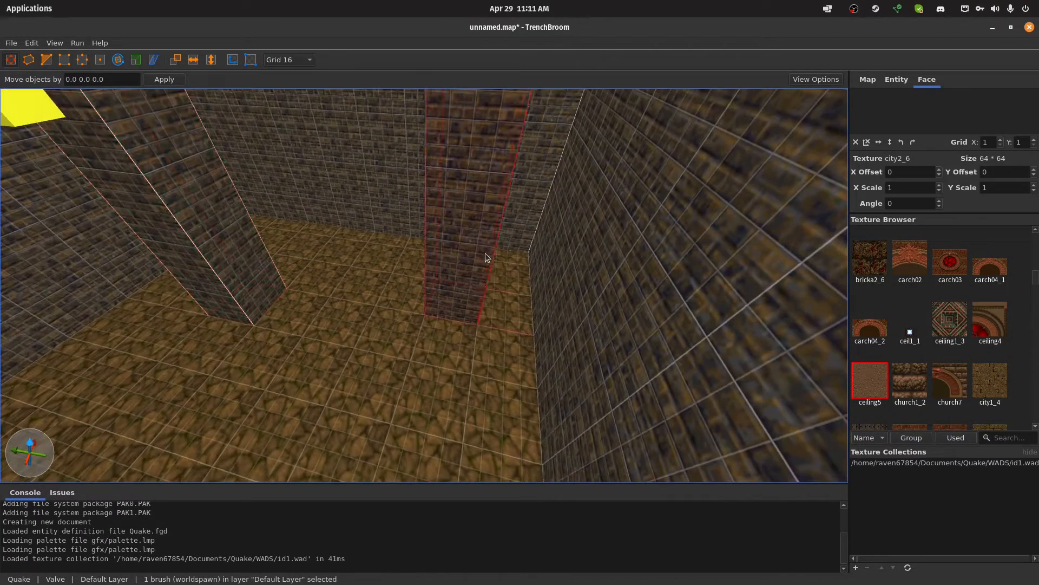
pyautogui.moveTo(450, 249); pyautogui.dragTo(371, 271)
pyautogui.moveTo(472, 246)
pyautogui.mouseDown(button='right')
pyautogui.moveTo(450, 248)
pyautogui.moveTo(548, 252)
pyautogui.moveTo(423, 276)
pyautogui.moveTo(406, 223)
pyautogui.moveTo(377, 268)
pyautogui.moveTo(478, 261)
pyautogui.mouseUp(button='right')
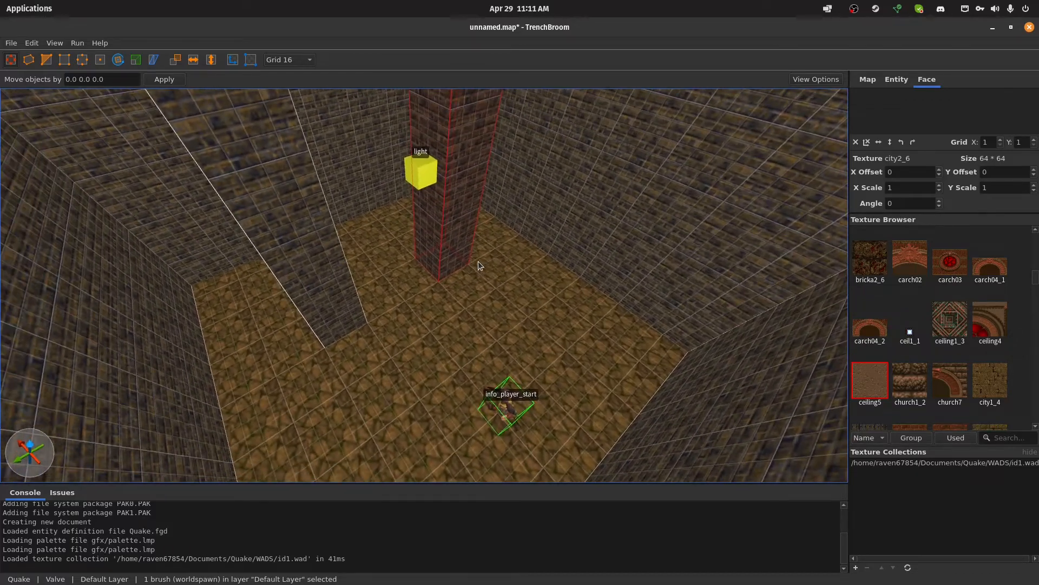
# Save the map as YT1.map in the Documents/Quake/Maps folder
pyautogui.hotkey('ctrl', 's')
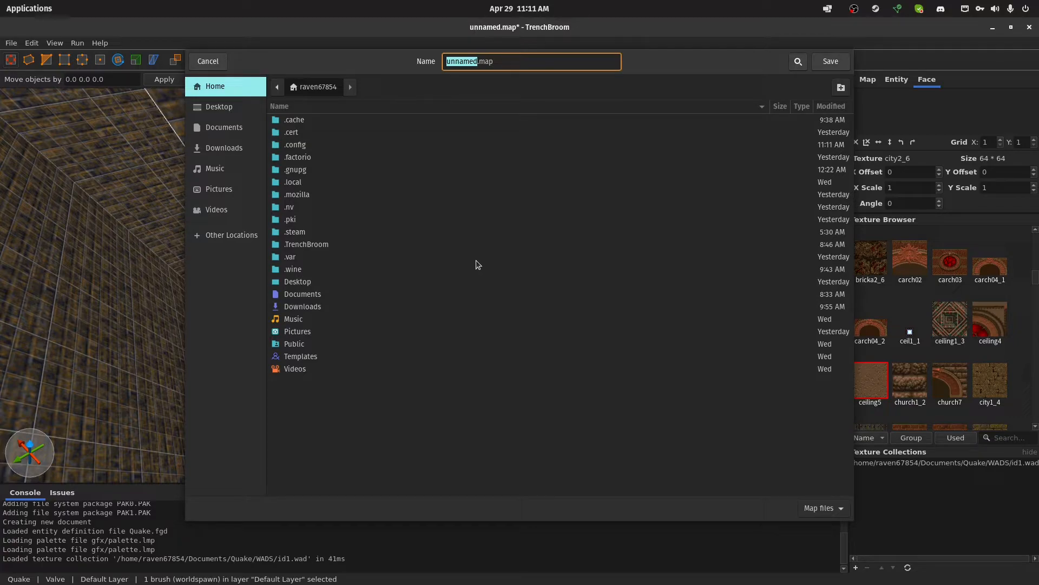
pyautogui.hotkey('ctrl', 'h')
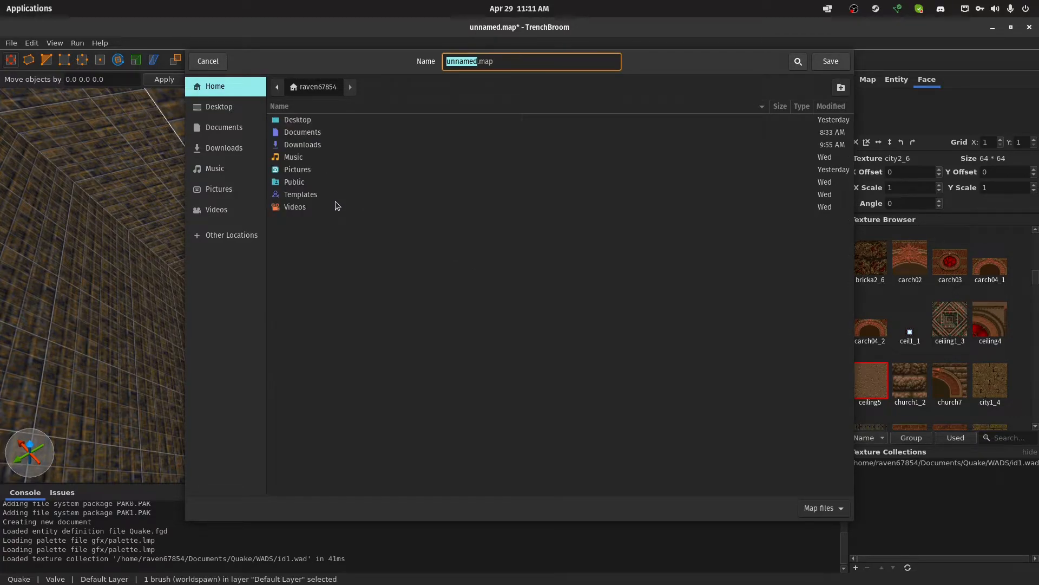
pyautogui.doubleClick(339, 133)
pyautogui.click(331, 130)
pyautogui.doubleClick(326, 123)
pyautogui.doubleClick(330, 132)
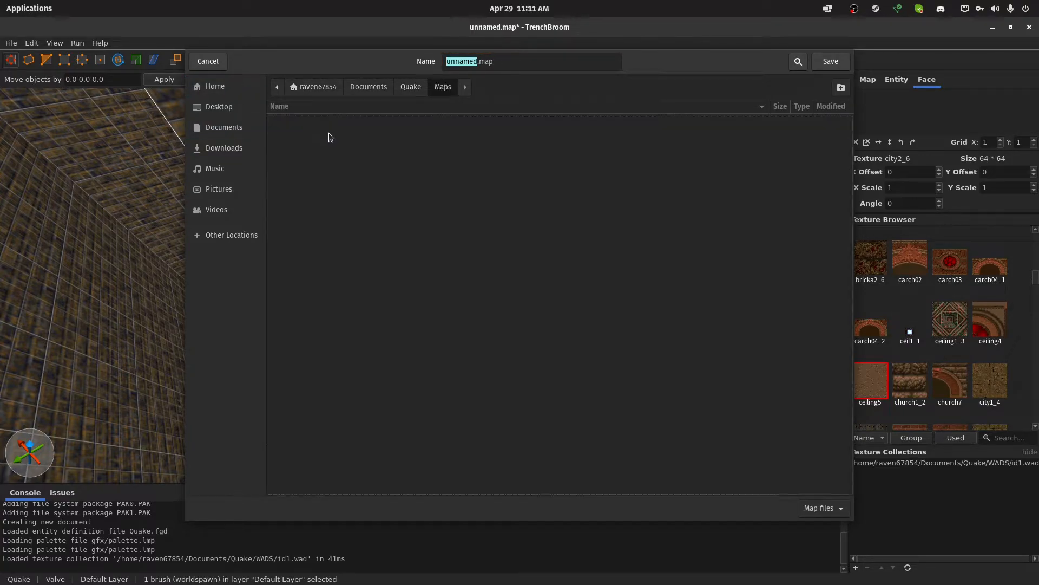
pyautogui.doubleClick(470, 60)
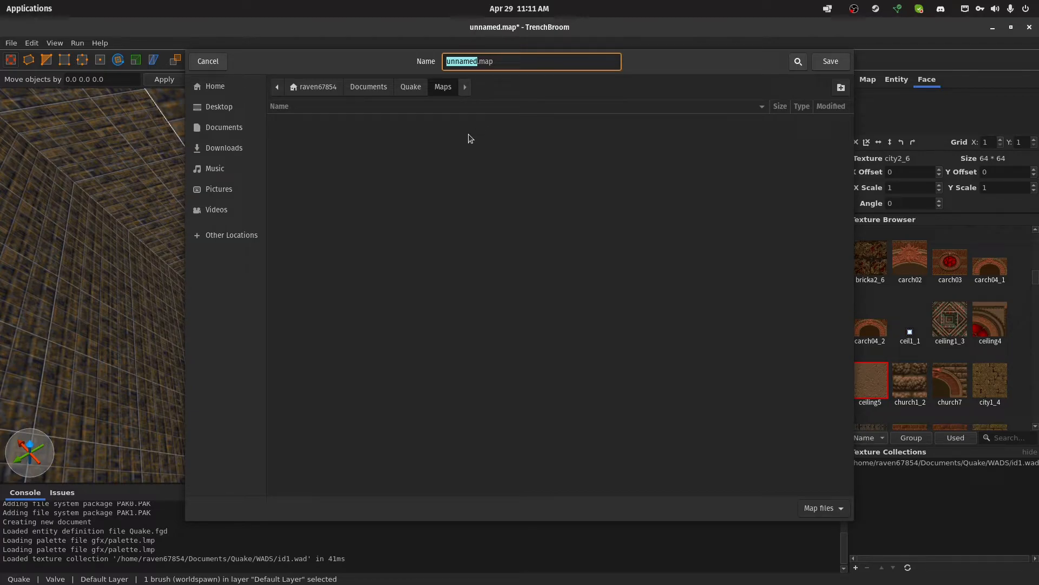
pyautogui.write('YT1')
pyautogui.click(821, 68)
# Review the tasks of the Basic-Compile profile and add a new compile profile named Fast-Compile
pyautogui.moveTo(601, 181); pyautogui.dragTo(547, 181, button='right')
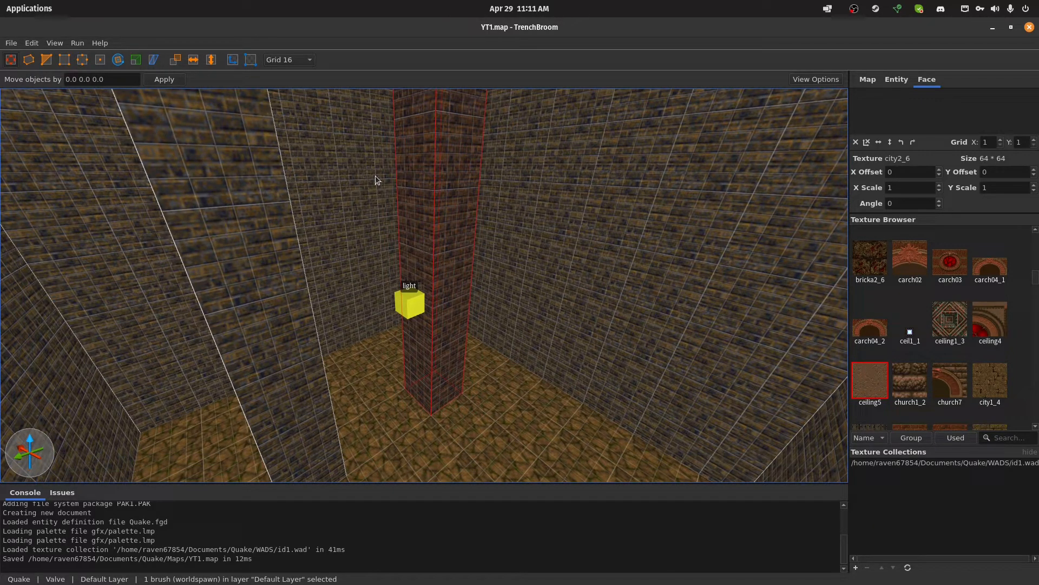
pyautogui.click(77, 44)
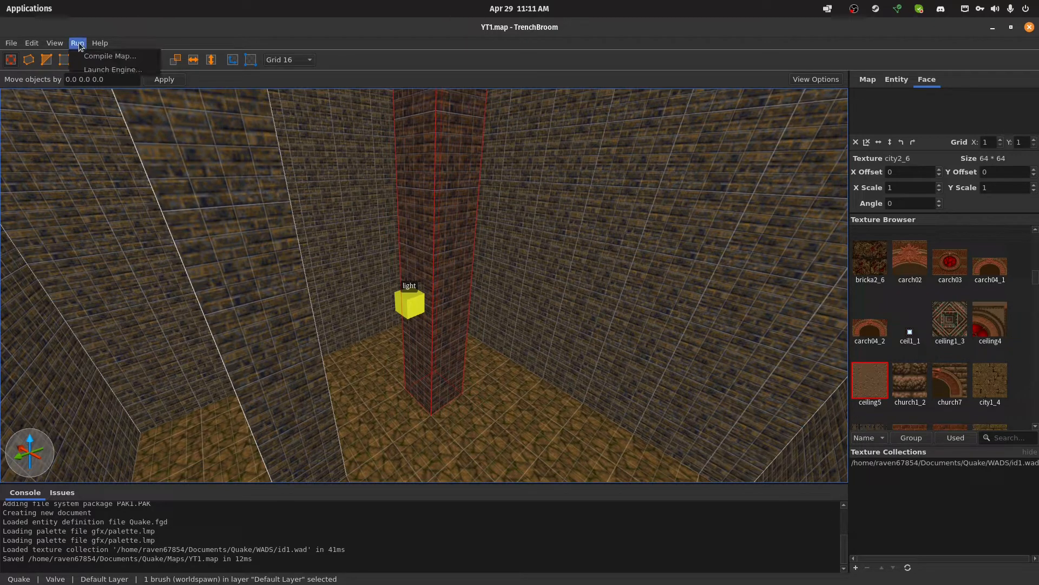
pyautogui.click(109, 57)
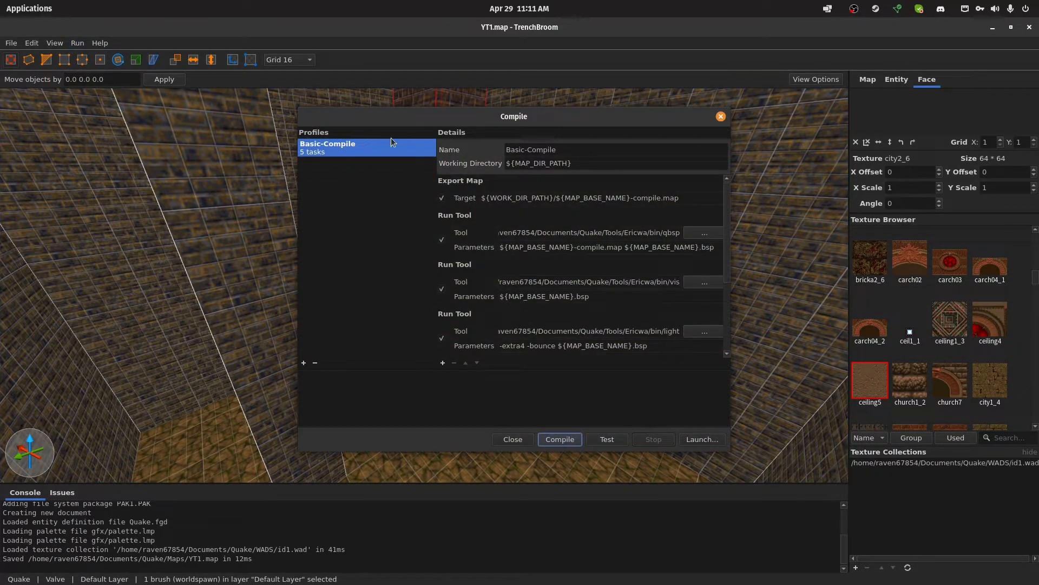
pyautogui.scroll(-3, 516, 263)
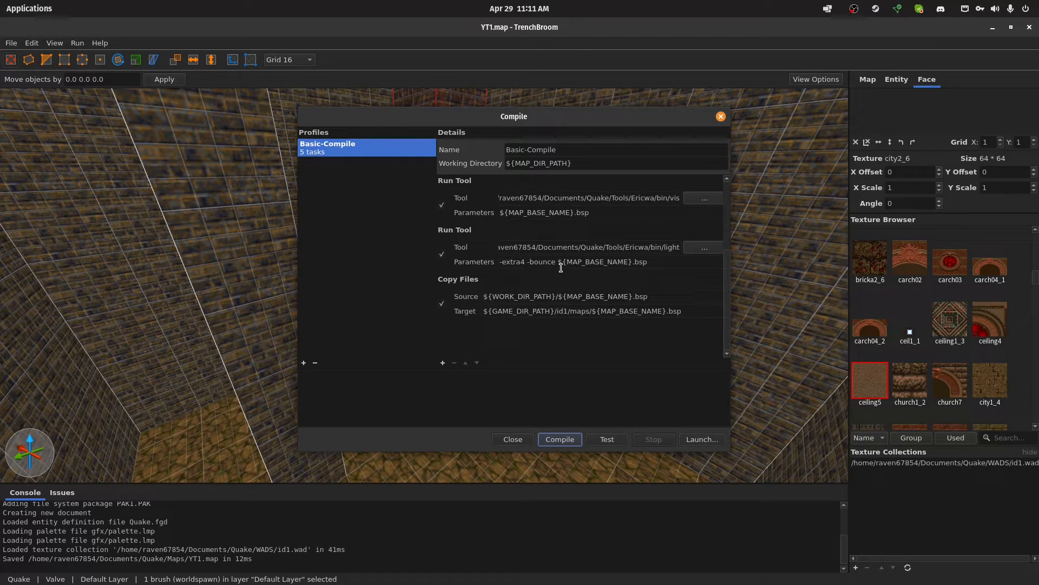
pyautogui.scroll(3, 503, 252)
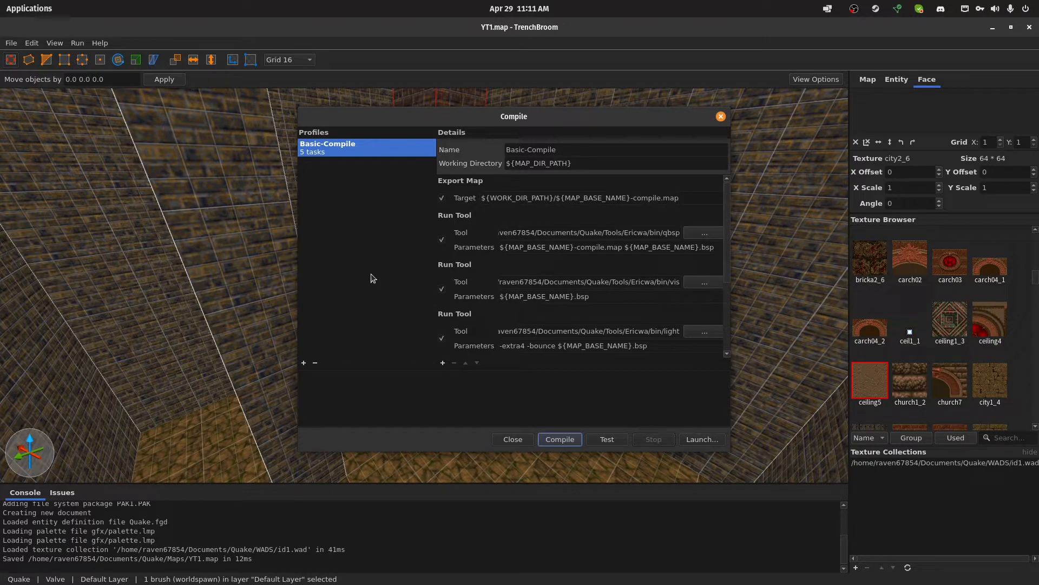
pyautogui.click(304, 364)
pyautogui.doubleClick(544, 153)
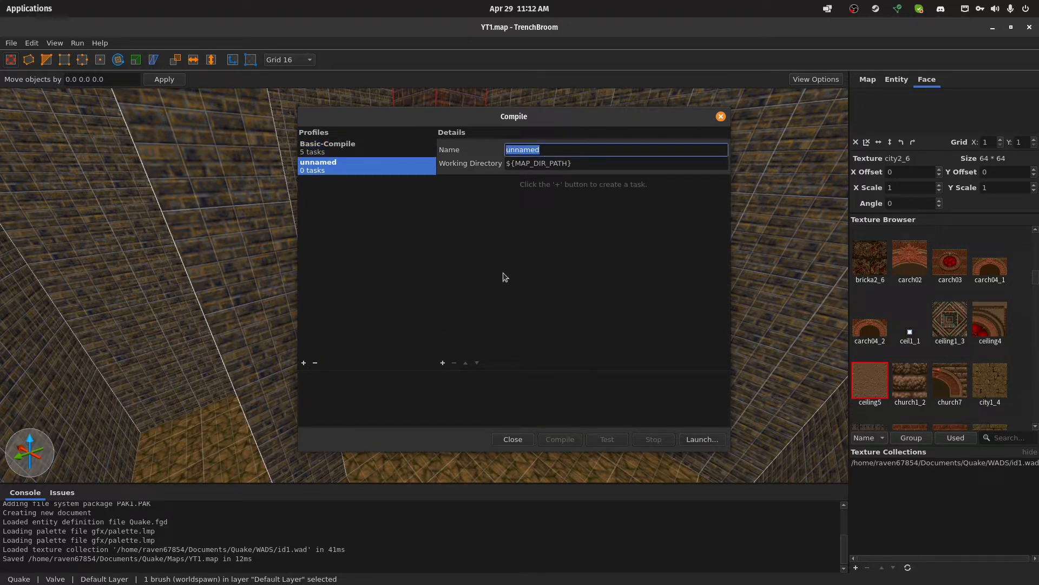
pyautogui.write('Fast-Compile')
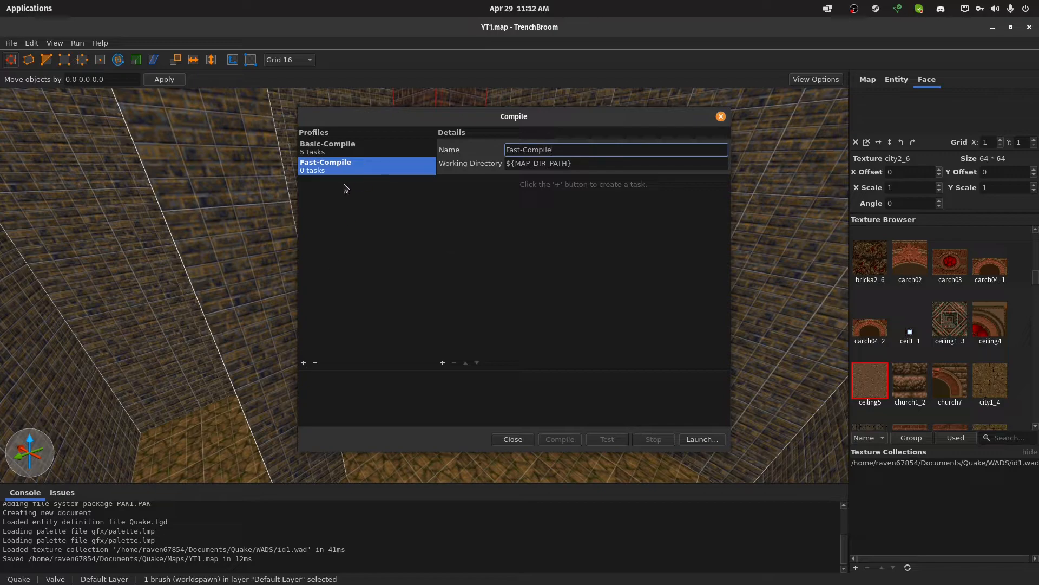
pyautogui.doubleClick(515, 150)
pyautogui.write('BASIC')
pyautogui.press('BackSpace')
pyautogui.press('BackSpace')
pyautogui.press('BackSpace')
pyautogui.press('BackSpace')
pyautogui.press('BackSpace')
pyautogui.write('Basic')
pyautogui.press('BackSpace')
pyautogui.press('BackSpace')
pyautogui.press('BackSpace')
pyautogui.press('BackSpace')
pyautogui.press('BackSpace')
pyautogui.write('Fast')
# Add an Export Map task and a Run Tool task that runs qbsp from Tools/Ericwa/bin to the Fast-Compile profile
pyautogui.click(442, 363)
pyautogui.click(466, 371)
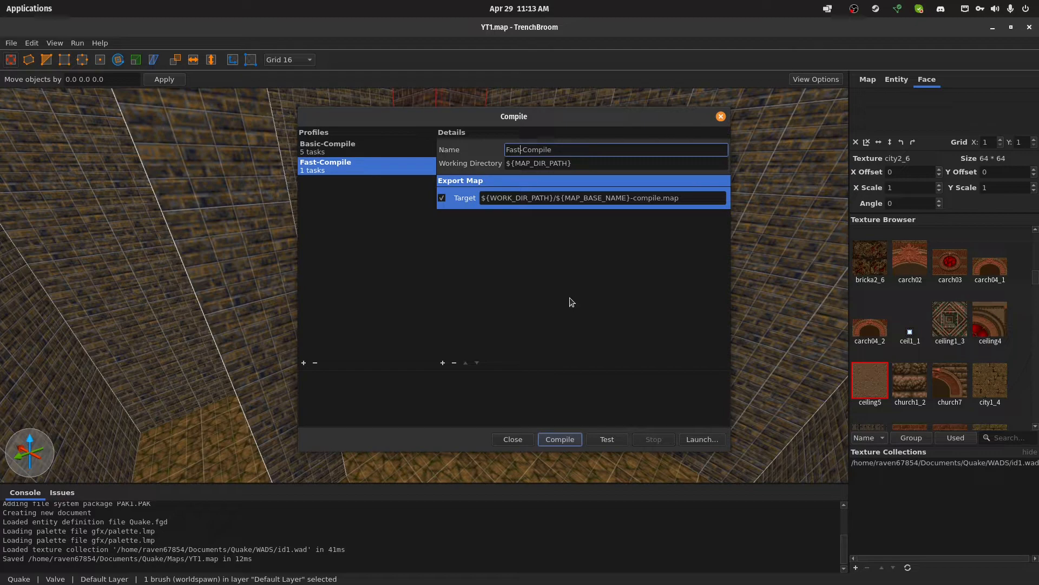
pyautogui.click(443, 363)
pyautogui.click(498, 396)
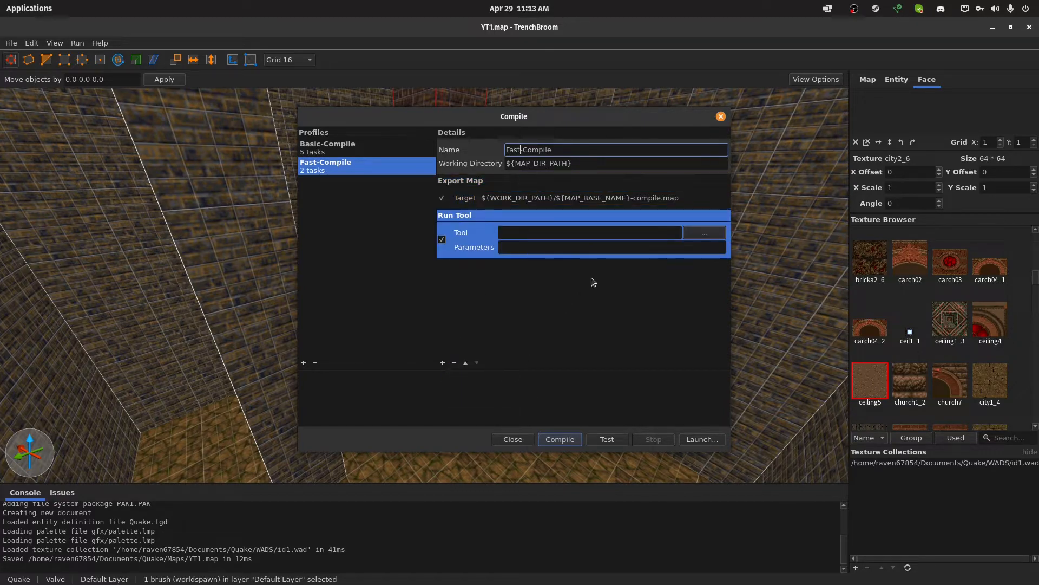
pyautogui.click(704, 233)
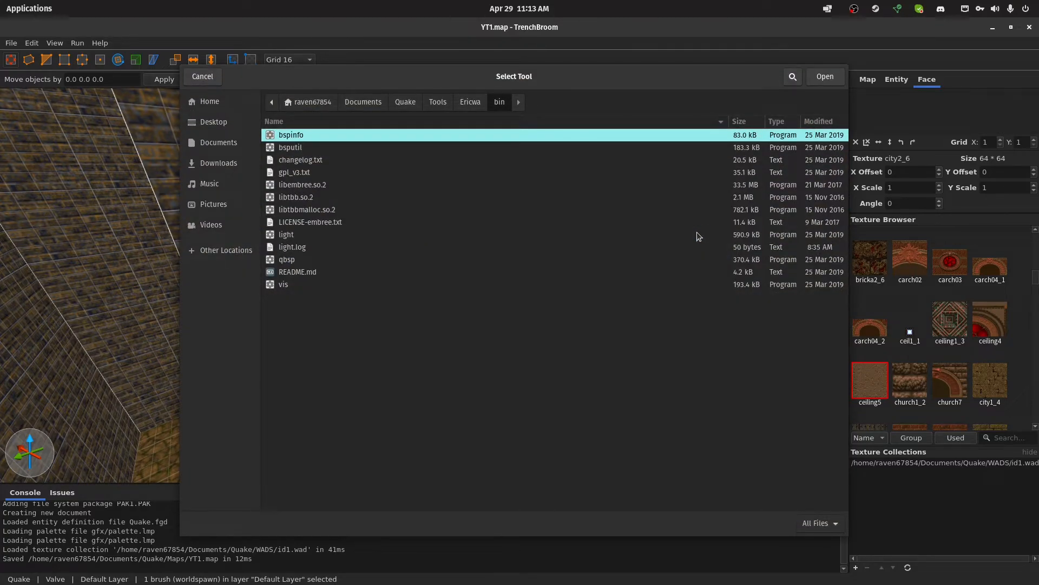
pyautogui.doubleClick(304, 261)
pyautogui.click(531, 247)
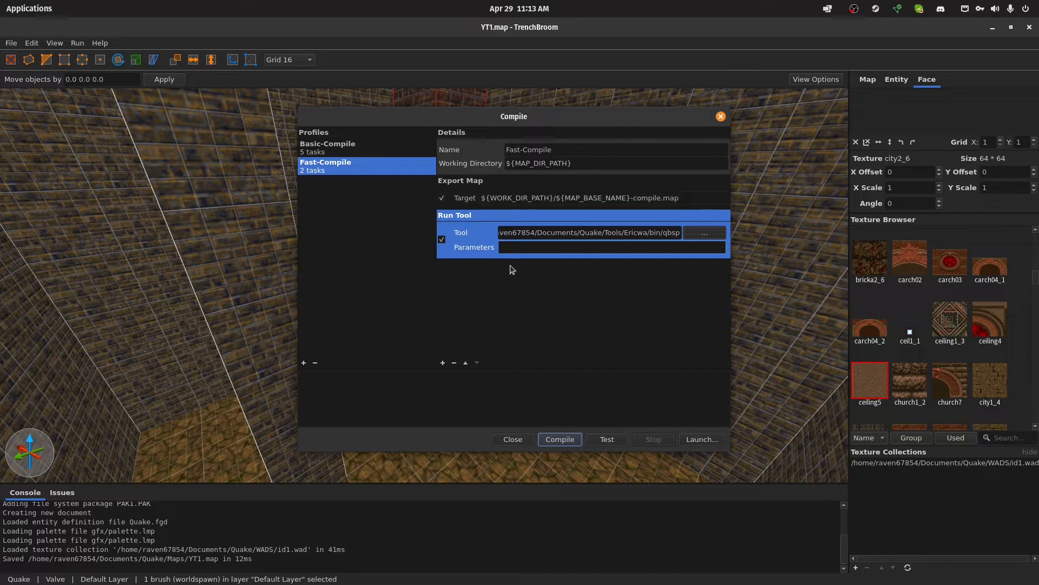
# Following the Basic-Compile profile's example, enter ${MAP_BASE_NAME}-compile.map as the source file in Fast-Compile's qbsp parameters
pyautogui.click(369, 152)
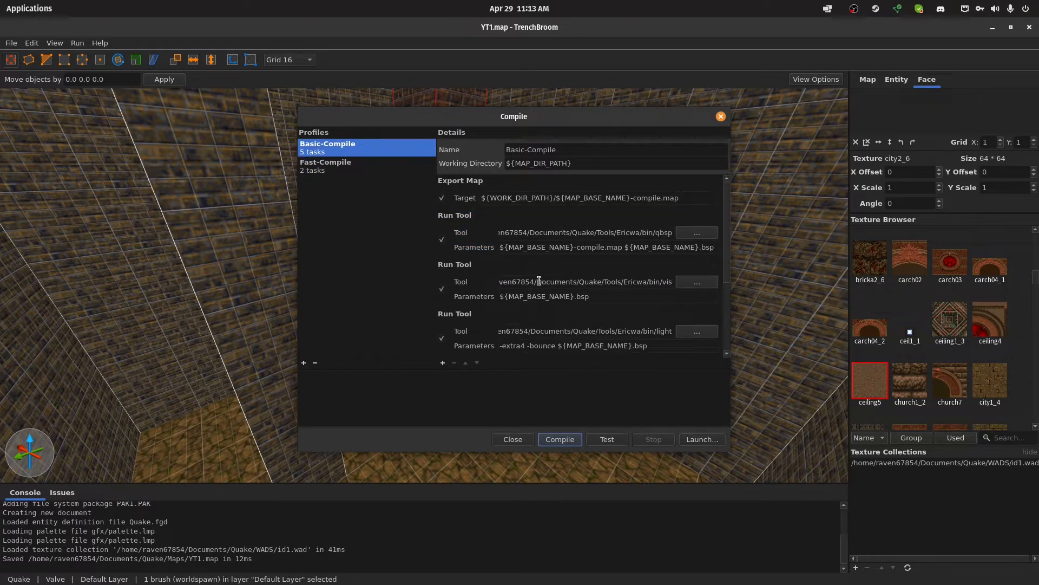
pyautogui.moveTo(591, 245); pyautogui.dragTo(504, 245)
pyautogui.click(528, 244)
pyautogui.moveTo(555, 247); pyautogui.dragTo(496, 244)
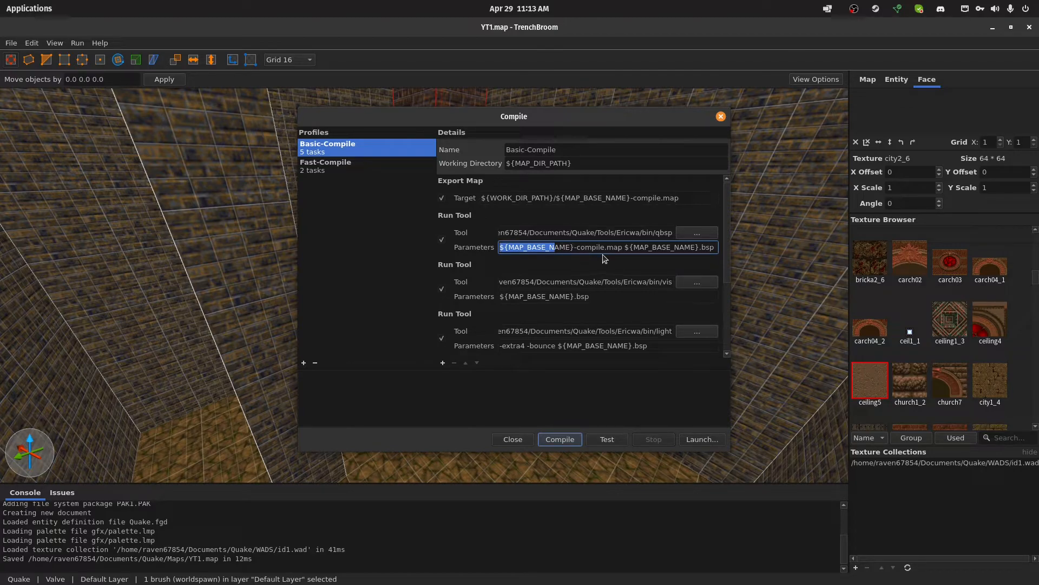
pyautogui.click(411, 168)
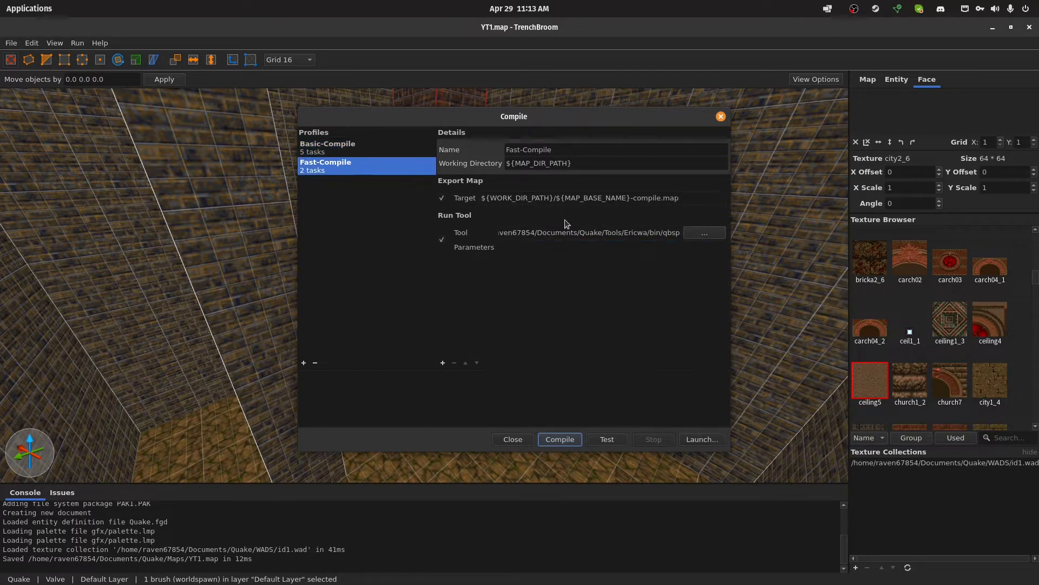
pyautogui.click(537, 247)
pyautogui.write('${')
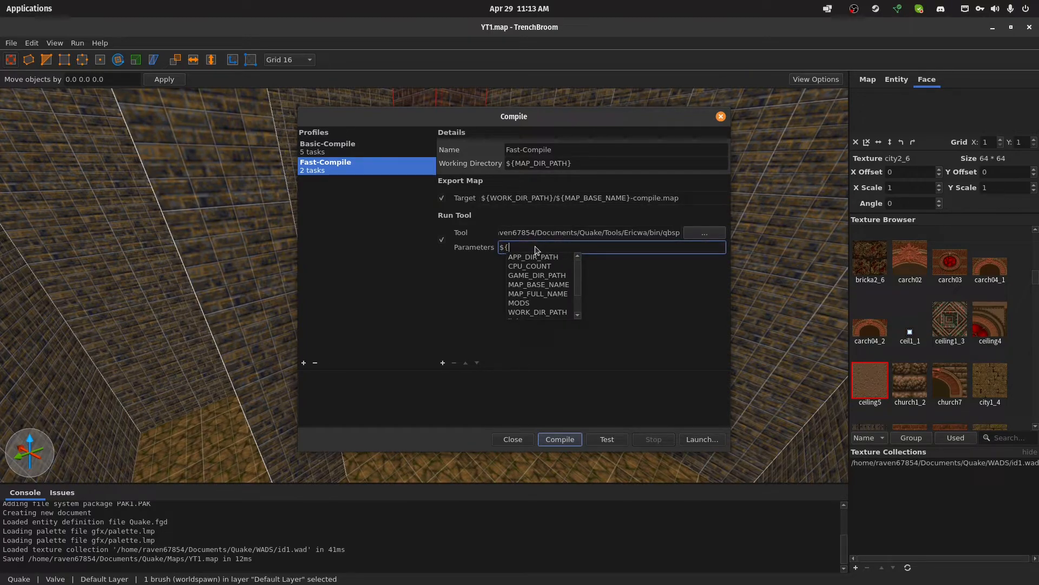
pyautogui.write('MA')
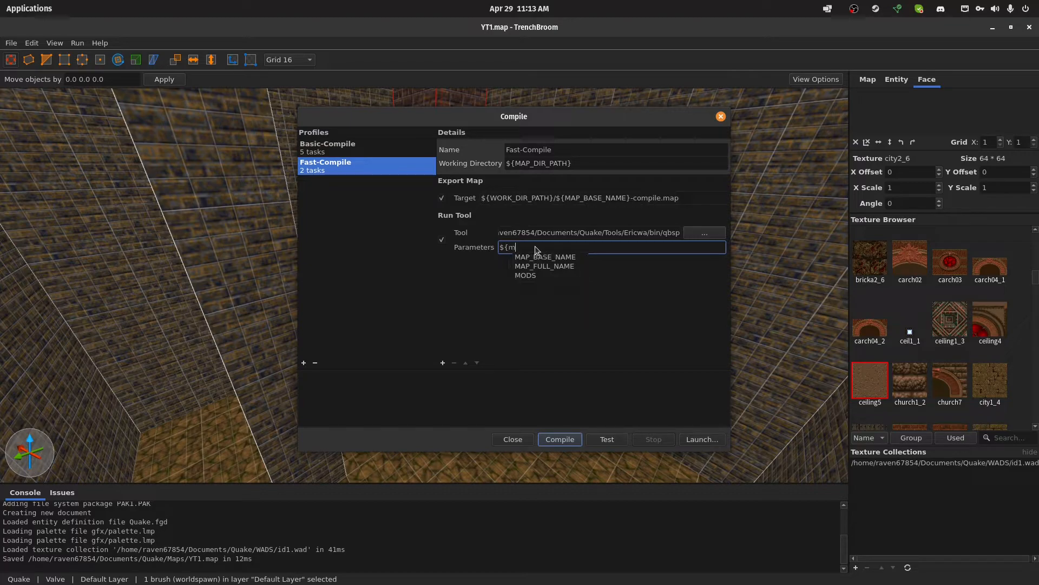
pyautogui.press('Down')
pyautogui.press('Return')
pyautogui.write('-compile.map ')
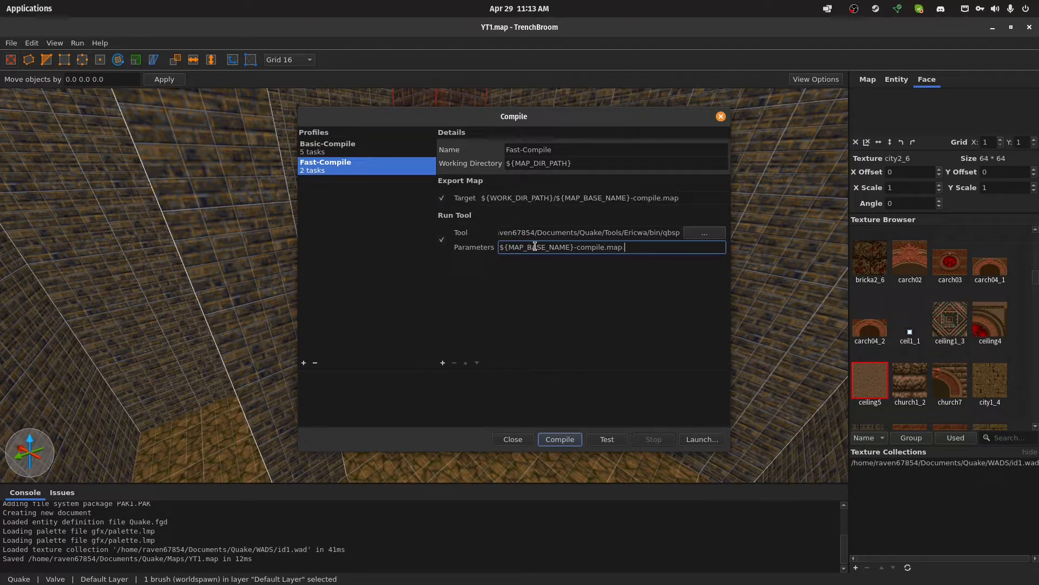
pyautogui.write('$')
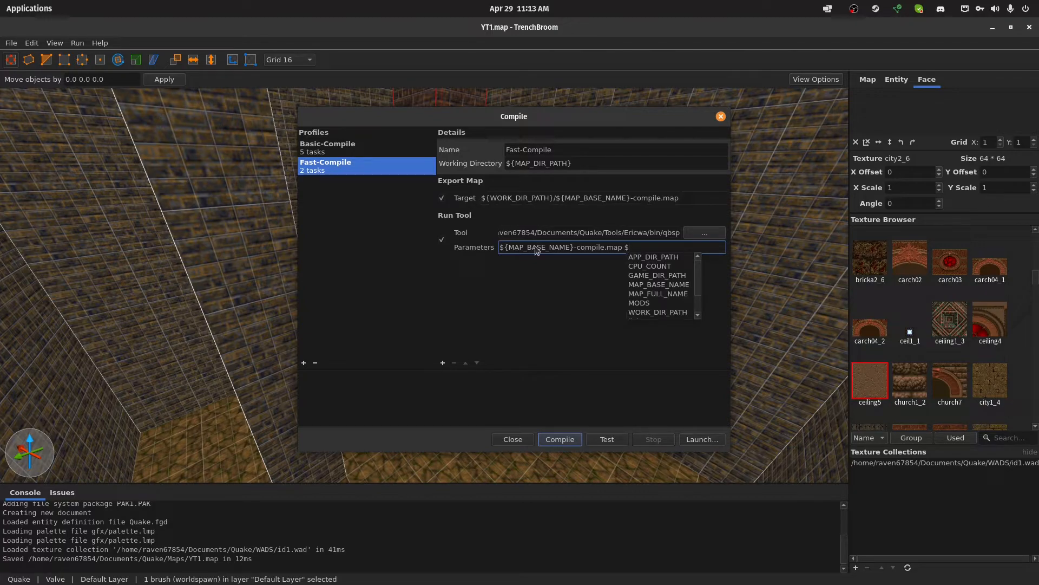
pyautogui.write('{')
# Append ${MAP_BASE_NAME}.bsp as the output file to the qbsp task's parameters
pyautogui.press('Down')
pyautogui.press('Down')
pyautogui.press('Down')
pyautogui.press('Return')
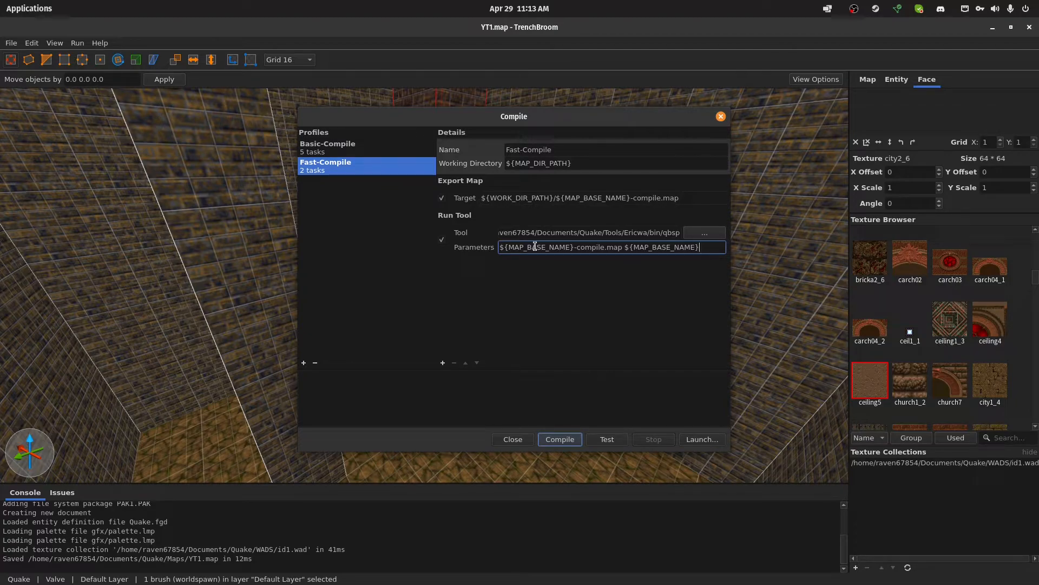
pyautogui.write('.bsp')
# Compile the map with the Fast-Compile profile and look through the compile output
pyautogui.click(560, 438)
pyautogui.scroll(10, 501, 414)
pyautogui.scroll(-10, 479, 409)
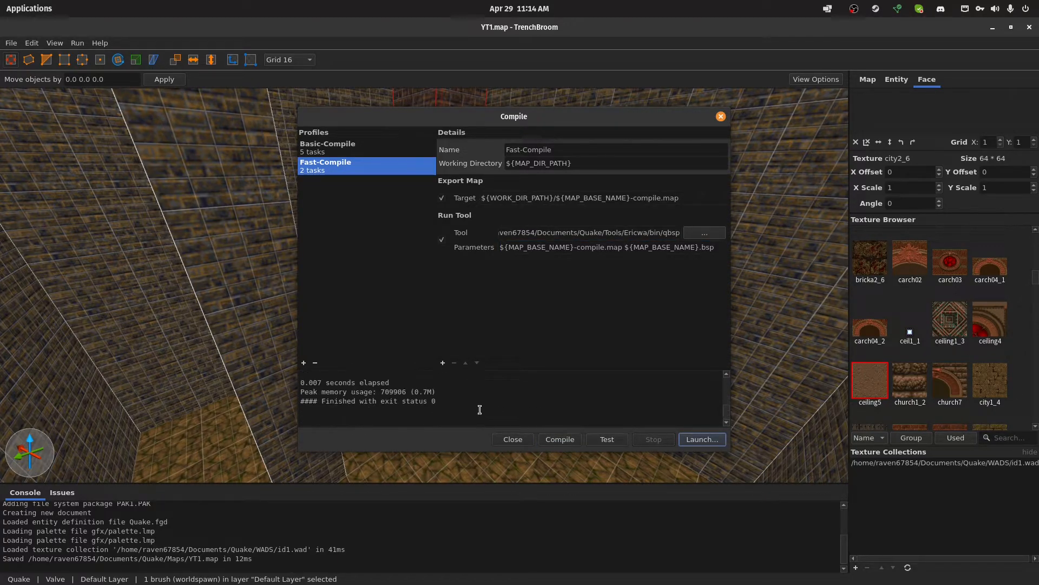
# Switch to the file manager, check the compiled files in the Quake Maps folder, and return to TrenchBroom's compile dialog
pyautogui.moveTo(298, 576)
pyautogui.click(218, 572)
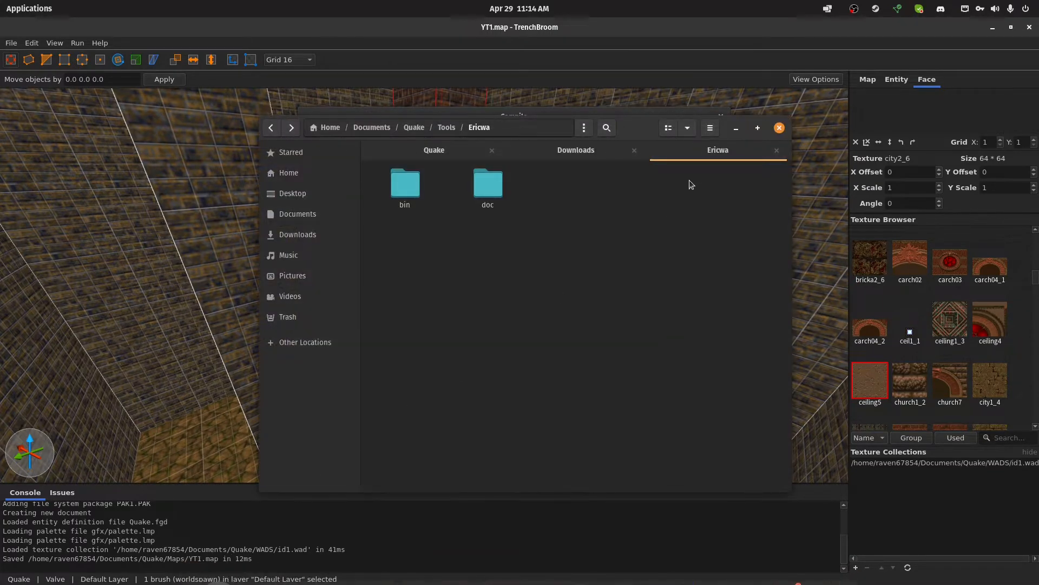
pyautogui.hotkey('alt', 'Up')
pyautogui.hotkey('alt', 'Up')
pyautogui.doubleClick(474, 206)
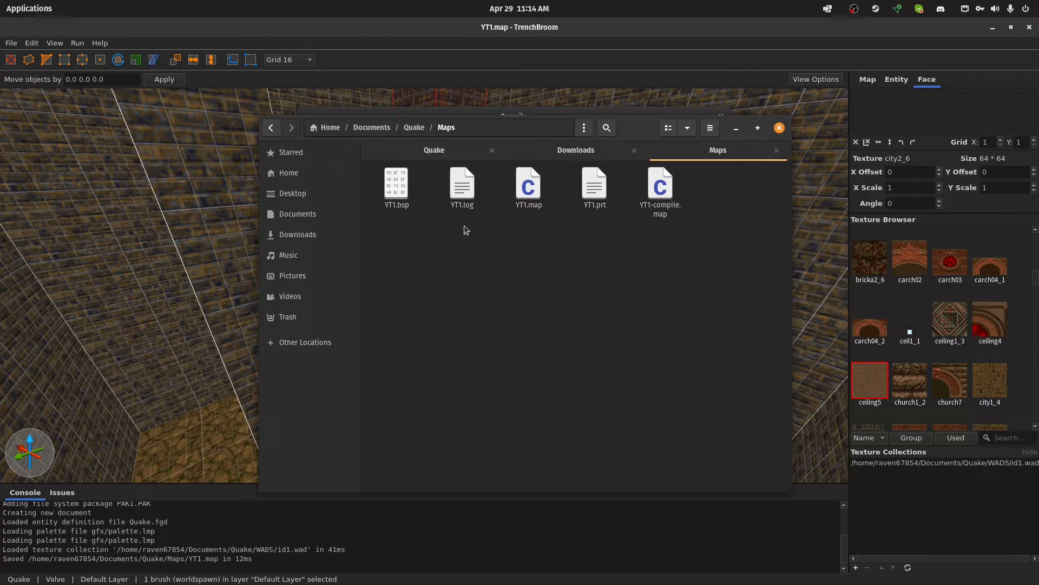
pyautogui.click(397, 184)
pyautogui.click(467, 308)
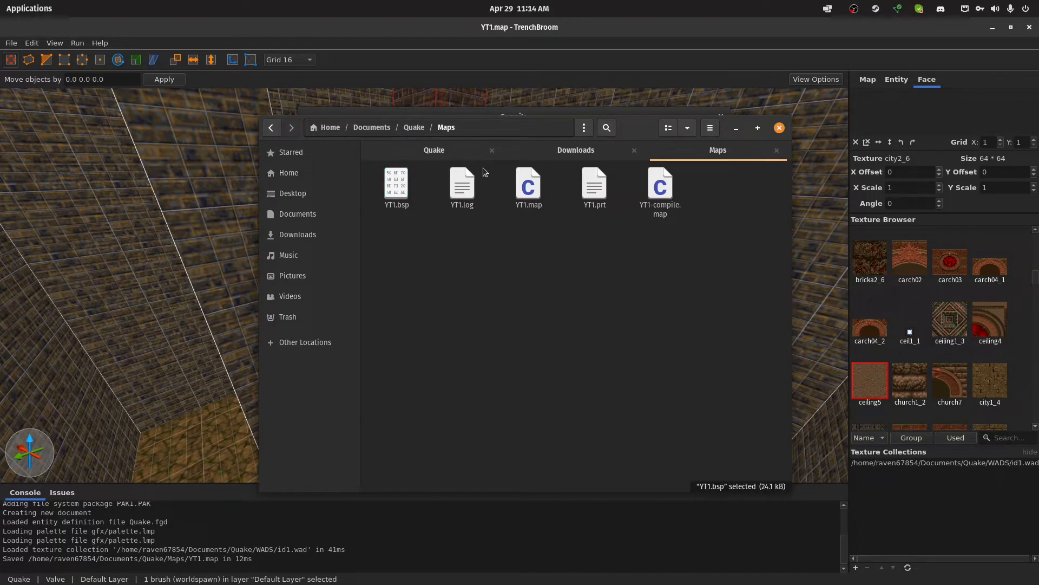
pyautogui.click(494, 27)
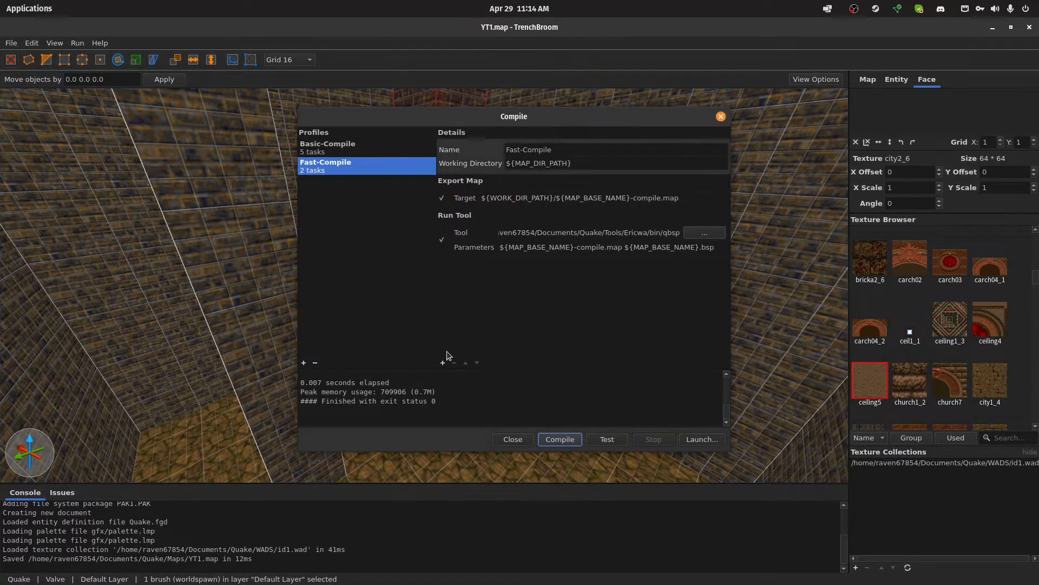
# Add another Run Tool task to Fast-Compile that runs vis from Tools/Ericwa/bin with the parameters ${MAP_BASE_NAME}.bsp
pyautogui.click(442, 362)
pyautogui.click(476, 397)
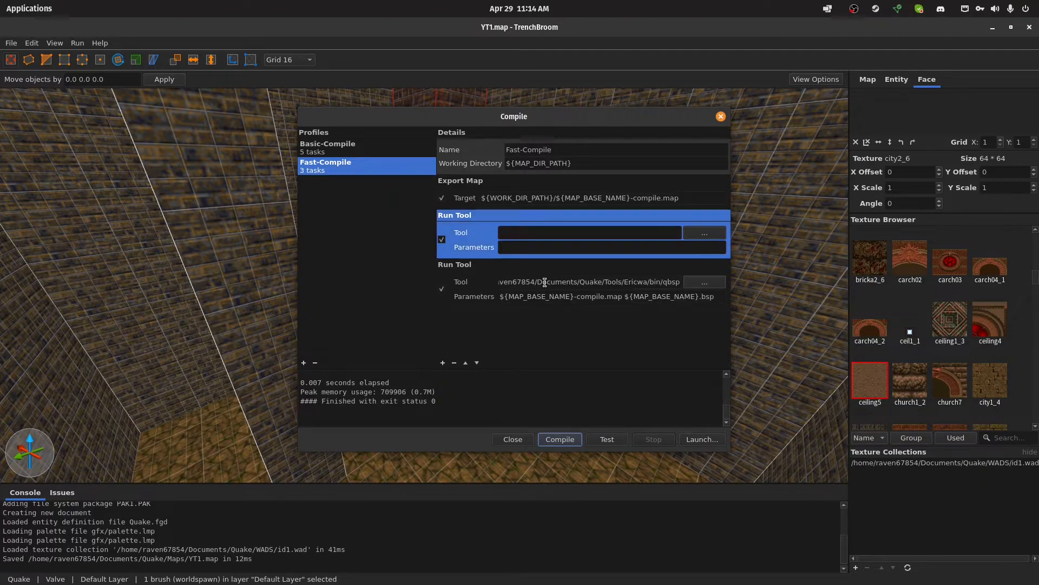
pyautogui.click(705, 233)
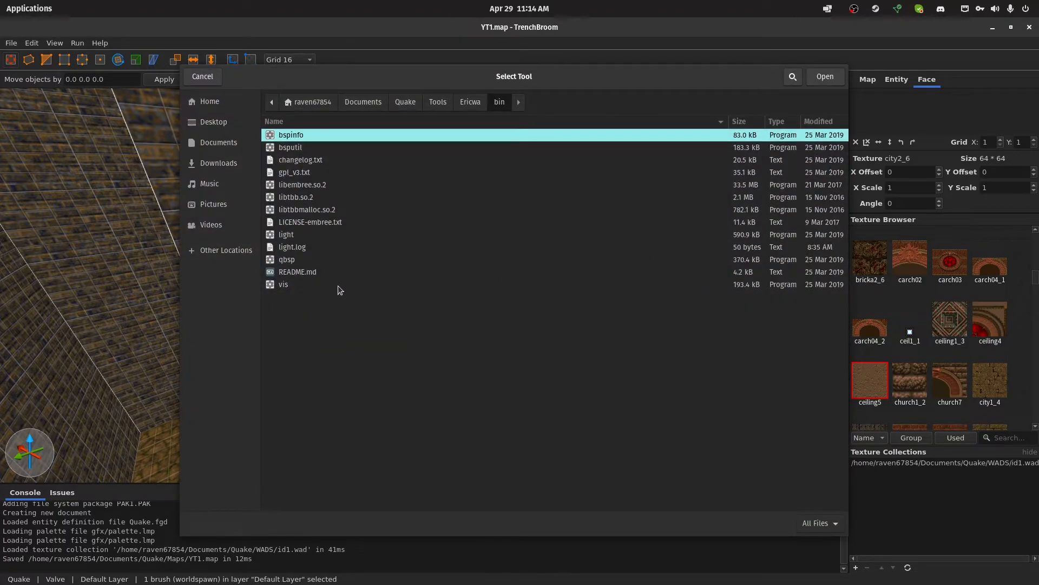
pyautogui.doubleClick(284, 285)
pyautogui.click(543, 253)
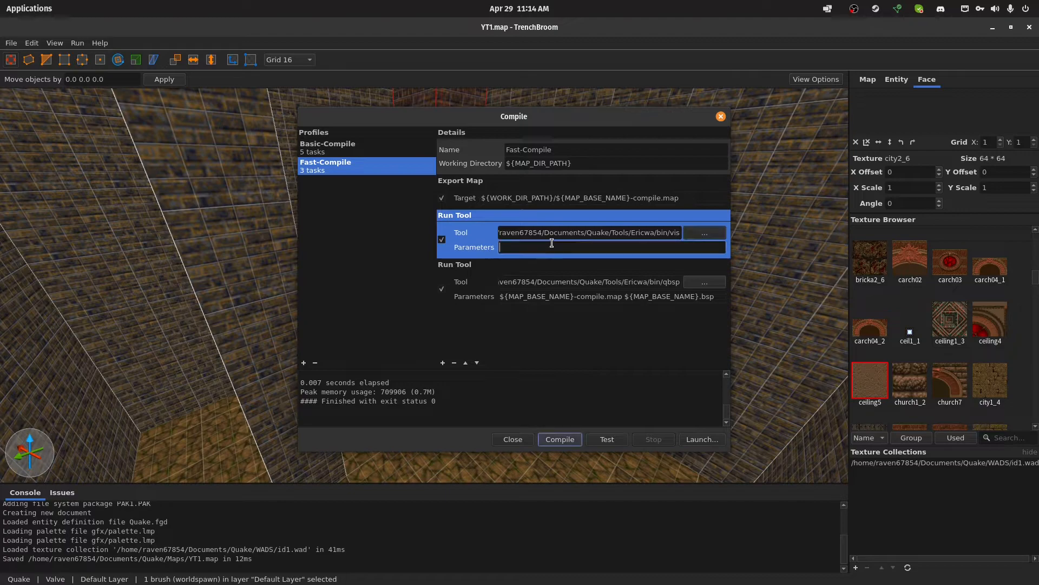
pyautogui.moveTo(713, 295)
pyautogui.mouseDown()
pyautogui.moveTo(624, 299)
pyautogui.moveTo(729, 295)
pyautogui.mouseUp()
pyautogui.click(627, 299)
pyautogui.hotkey('ctrl', 'c')
pyautogui.click(548, 253)
pyautogui.hotkey('ctrl', 'v')
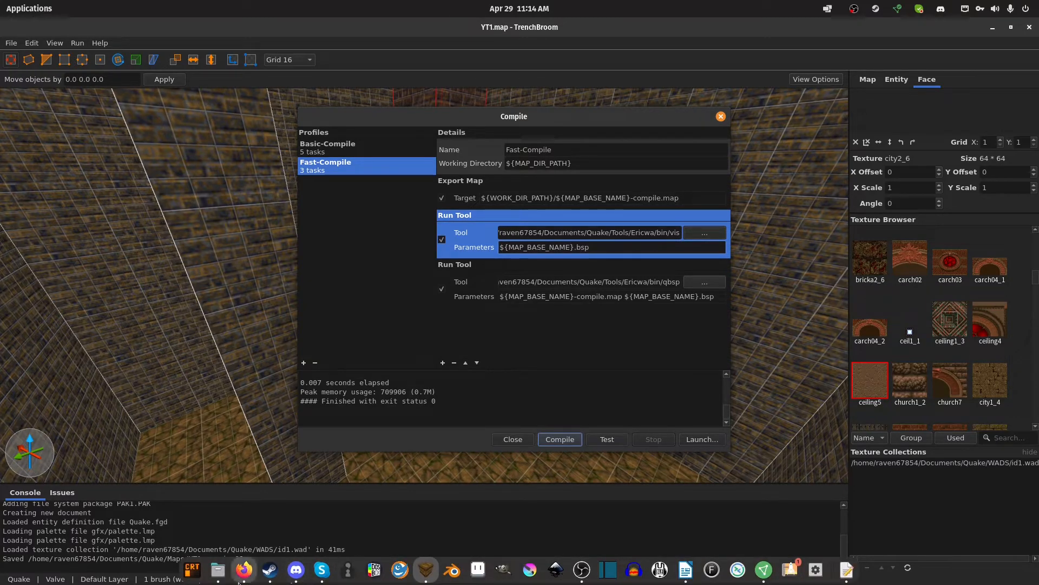
# Switch to the web browser and open the qbsp, vis and light documentation from the ericw-tools page in separate tabs
pyautogui.click(238, 578)
pyautogui.middleClick(255, 247)
pyautogui.middleClick(282, 247)
pyautogui.middleClick(306, 247)
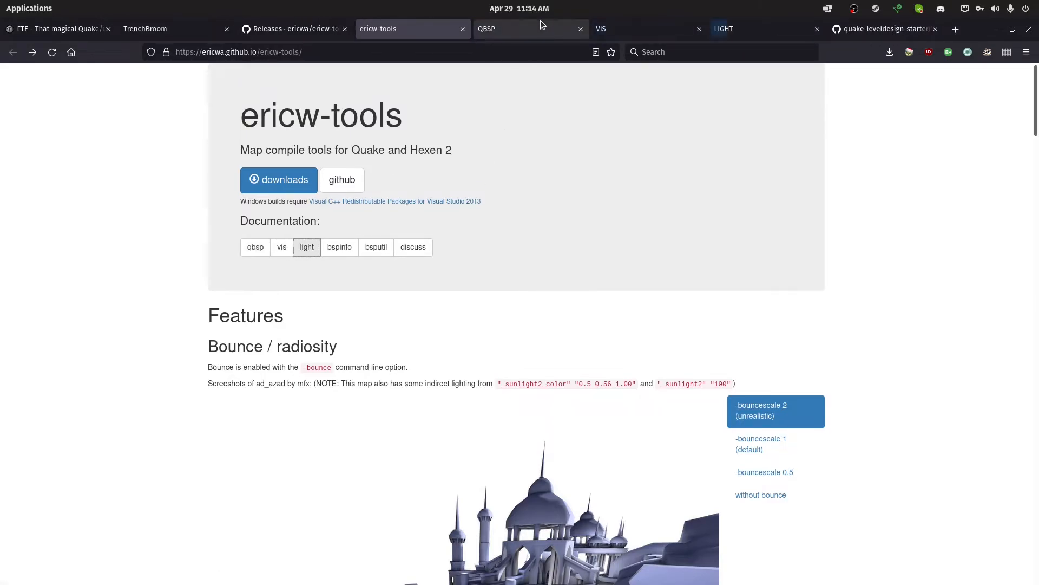
# Read the option list in the QBSP documentation, especially the -bsp2 option, and return to TrenchBroom
pyautogui.click(540, 22)
pyautogui.scroll(-3, 256, 301)
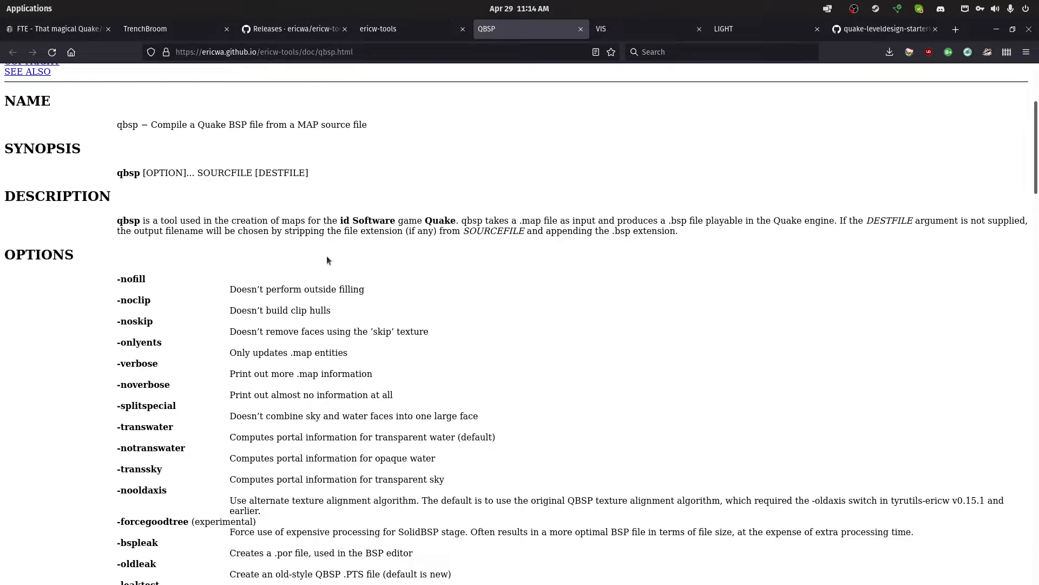
pyautogui.scroll(-3, 284, 313)
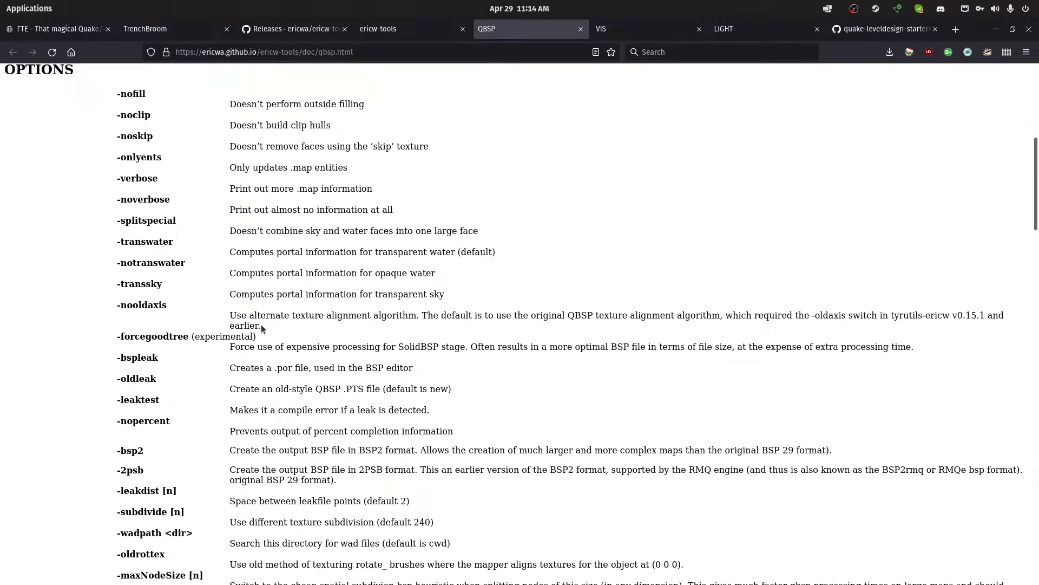
pyautogui.moveTo(205, 462); pyautogui.dragTo(233, 450)
pyautogui.moveTo(428, 450); pyautogui.dragTo(382, 449)
pyautogui.click(383, 448)
pyautogui.moveTo(137, 451); pyautogui.dragTo(114, 450)
pyautogui.click(136, 446)
pyautogui.moveTo(286, 451); pyautogui.dragTo(448, 455)
pyautogui.click(447, 456)
pyautogui.scroll(-2, 233, 466)
pyautogui.hotkey('alt', 'Tab')
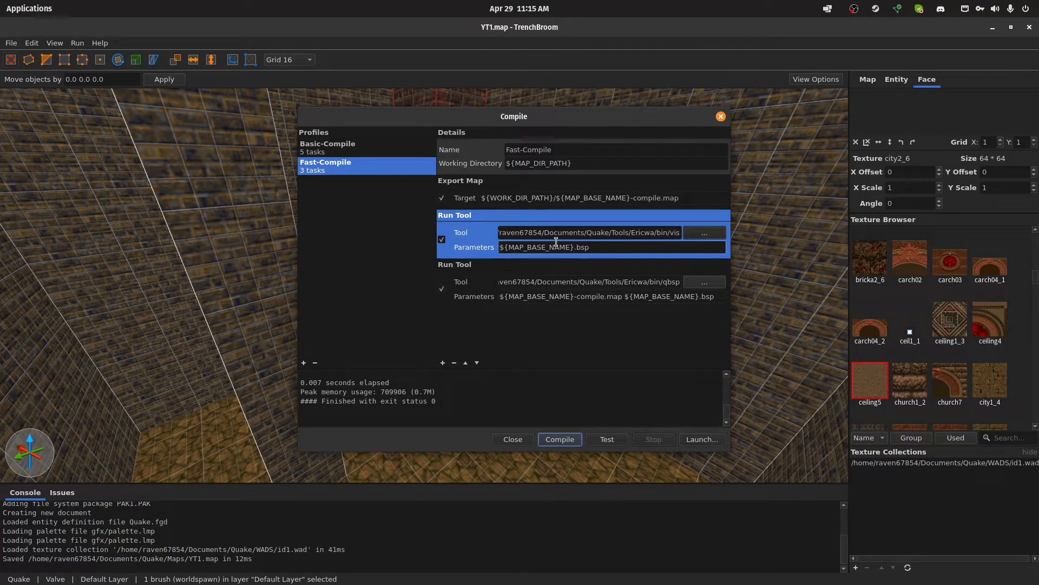
# Switch to the web browser, check the synopsis in the QBSP documentation, and return to TrenchBroom
pyautogui.hotkey('alt', 'Tab')
pyautogui.scroll(7, 558, 239)
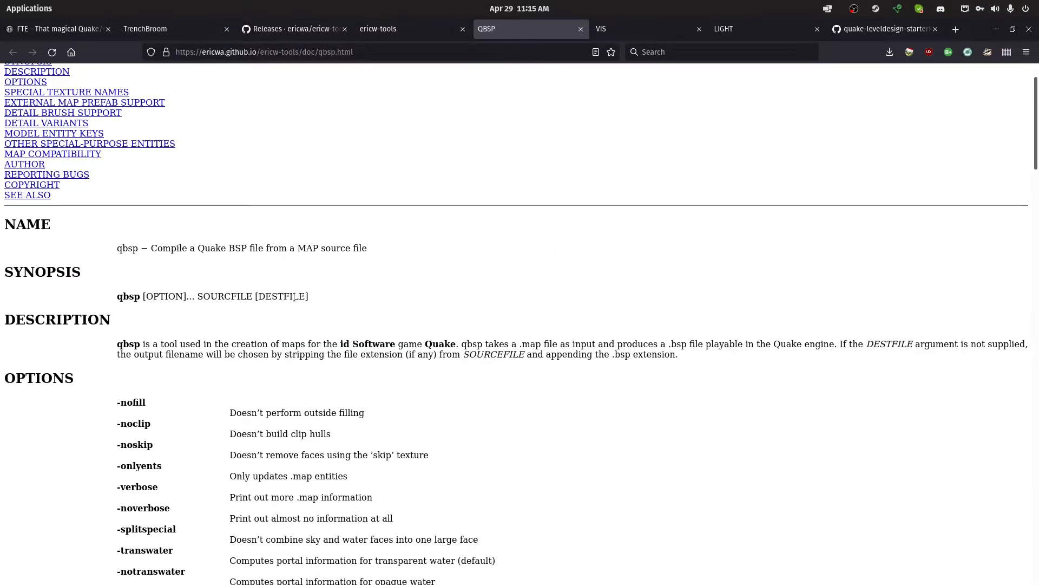
pyautogui.hotkey('alt', 'Tab')
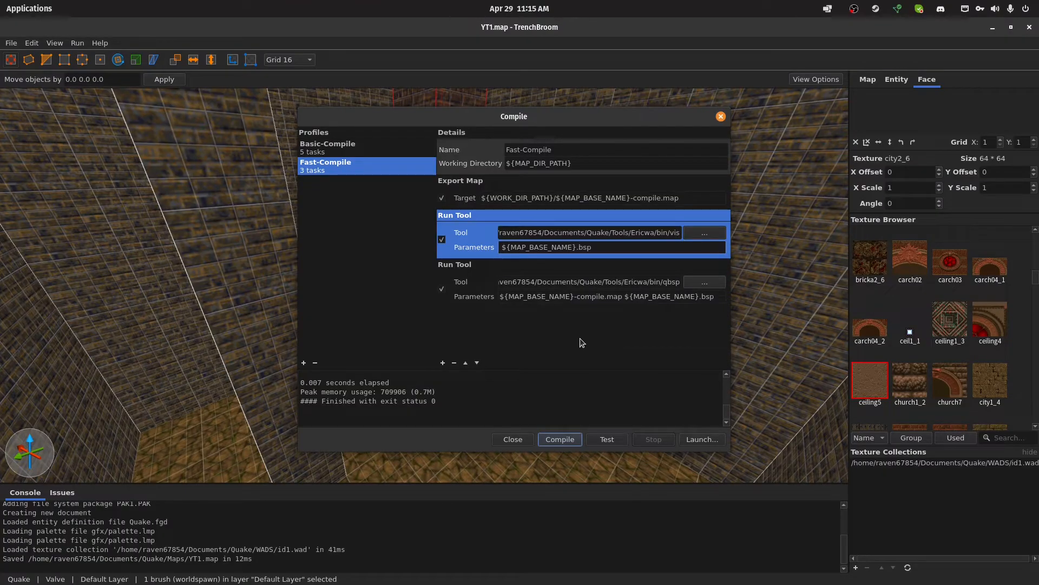
# Try the -bsp2 option in front of the qbsp task's parameters, check it against the QBSP documentation, and remove it
pyautogui.press('Delete')
pyautogui.click(536, 298)
pyautogui.write('-bsp2')
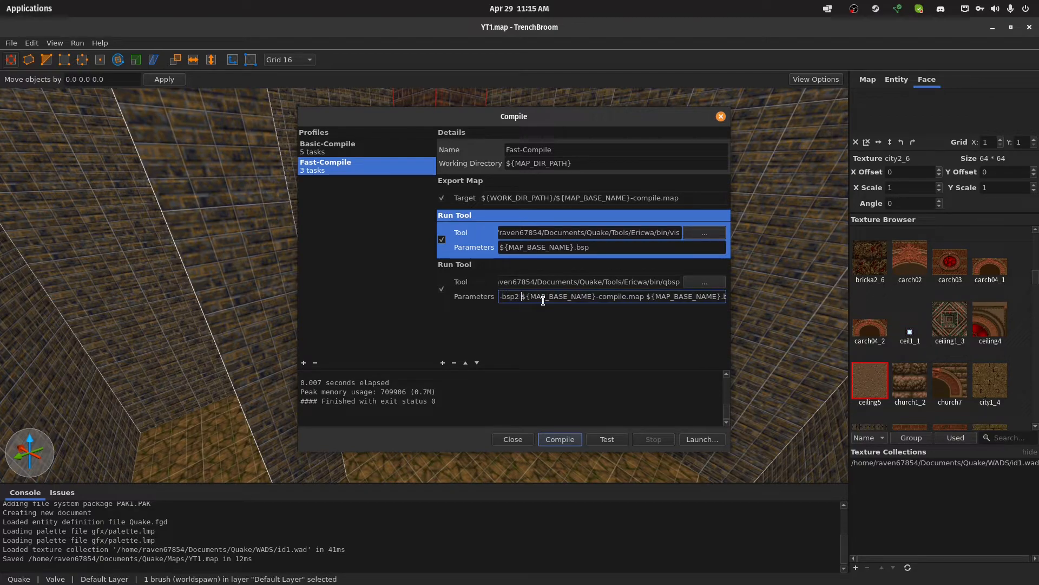
pyautogui.hotkey('alt', 'Tab')
pyautogui.scroll(-6, 430, 346)
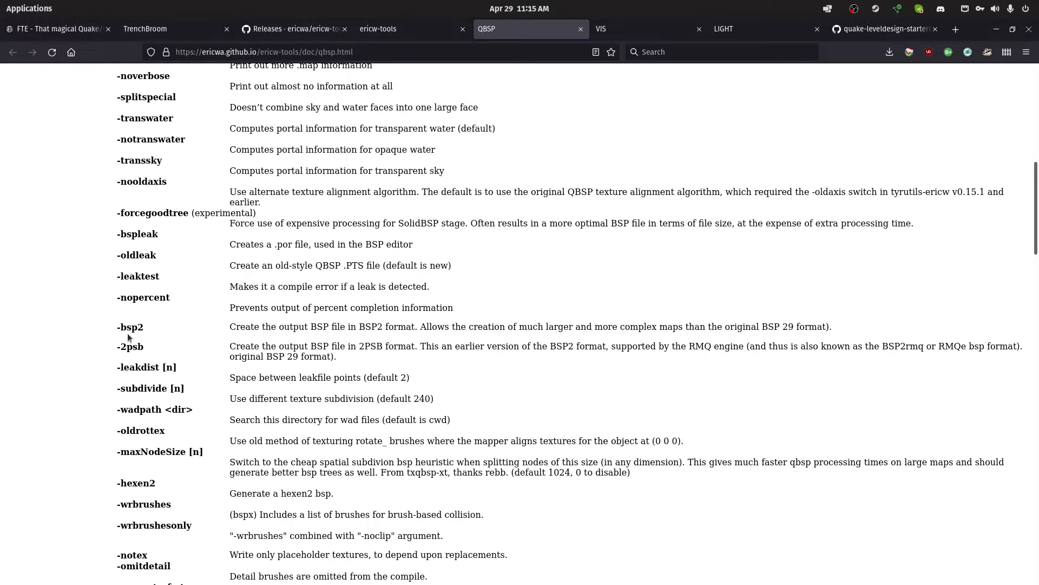
pyautogui.hotkey('alt', 'Tab')
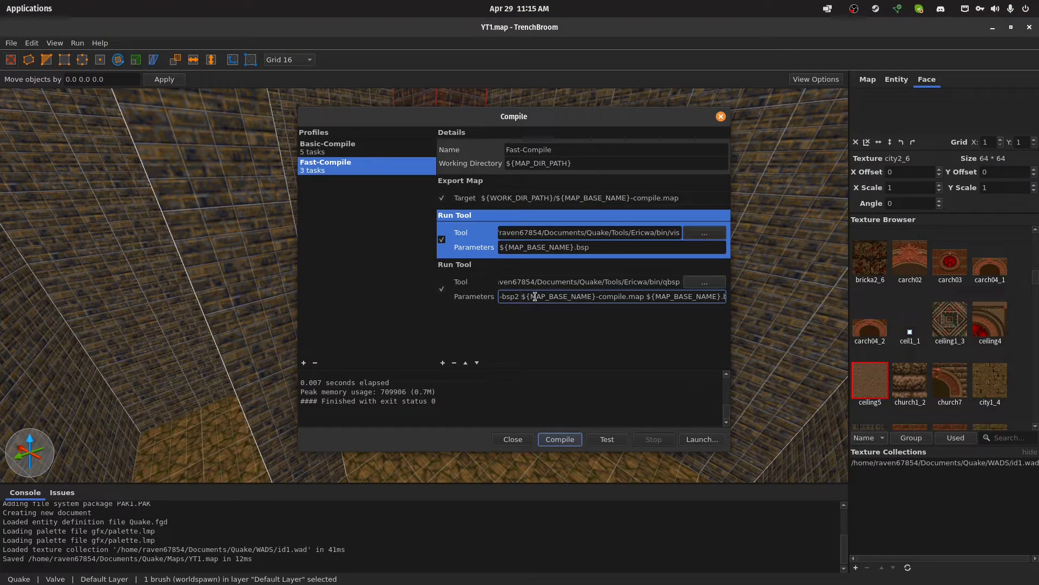
pyautogui.press('BackSpace')
pyautogui.press('BackSpace')
pyautogui.press('BackSpace')
pyautogui.press('BackSpace')
pyautogui.press('BackSpace')
pyautogui.press('BackSpace')
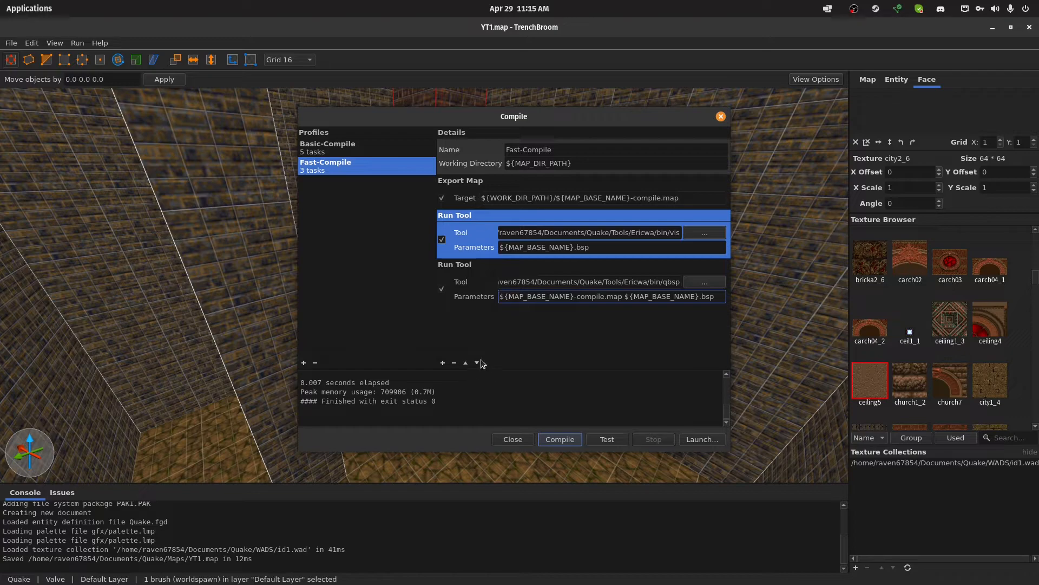
# Move the vis task below the qbsp task and add a Run Tool task that runs light from Tools/Ericwa/bin
pyautogui.click(478, 362)
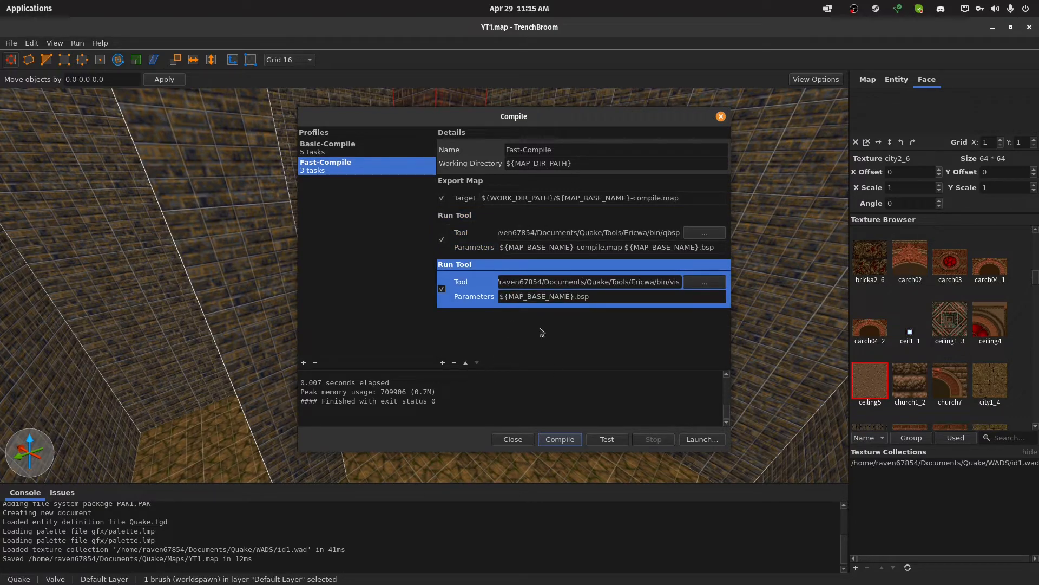
pyautogui.click(443, 362)
pyautogui.click(479, 394)
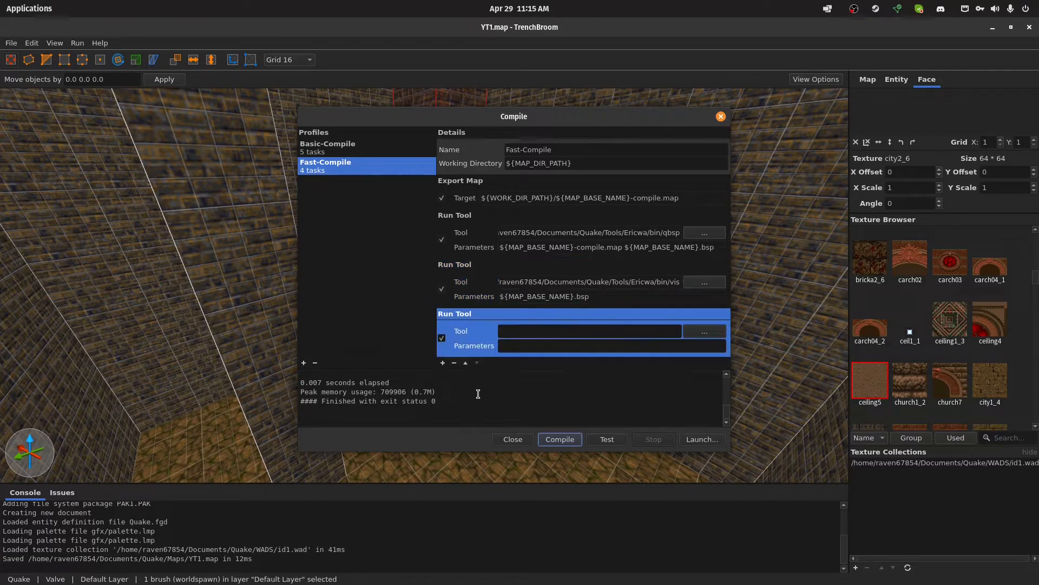
pyautogui.click(705, 332)
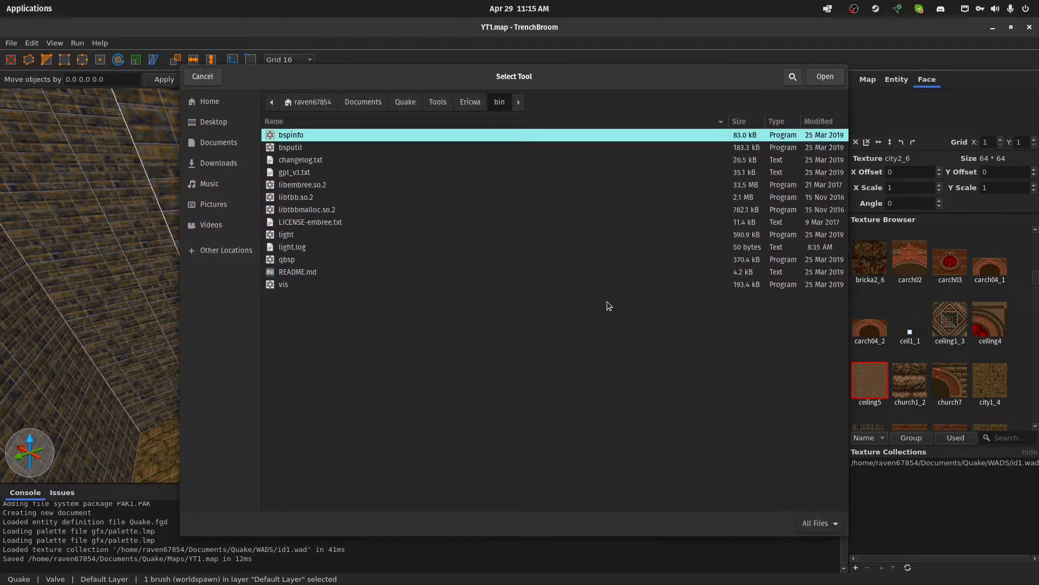
pyautogui.doubleClick(309, 234)
# Copy the vis task's parameters, ${MAP_BASE_NAME}.bsp, into the light task's parameters
pyautogui.click(523, 347)
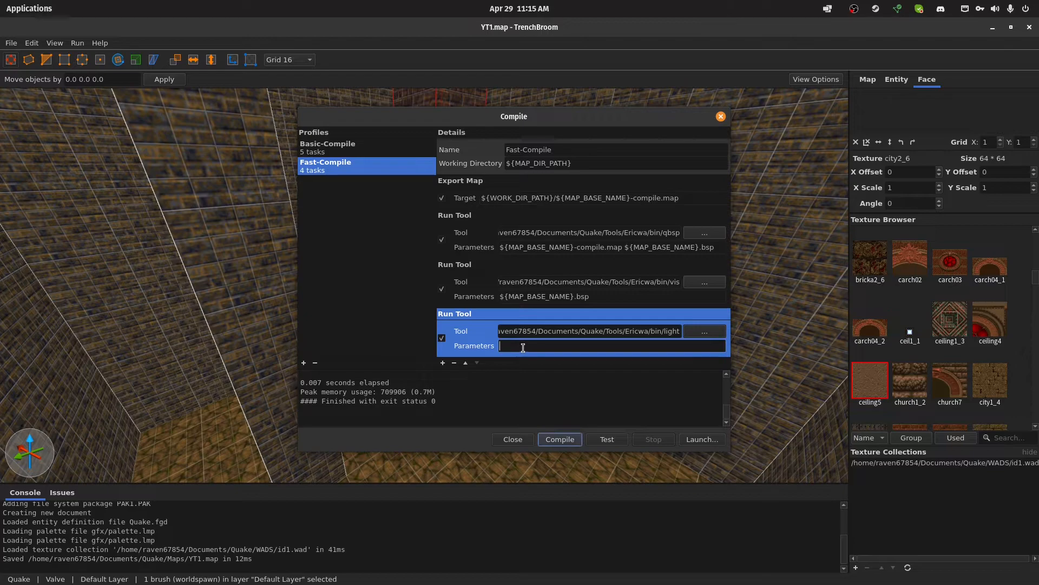
pyautogui.click(646, 296)
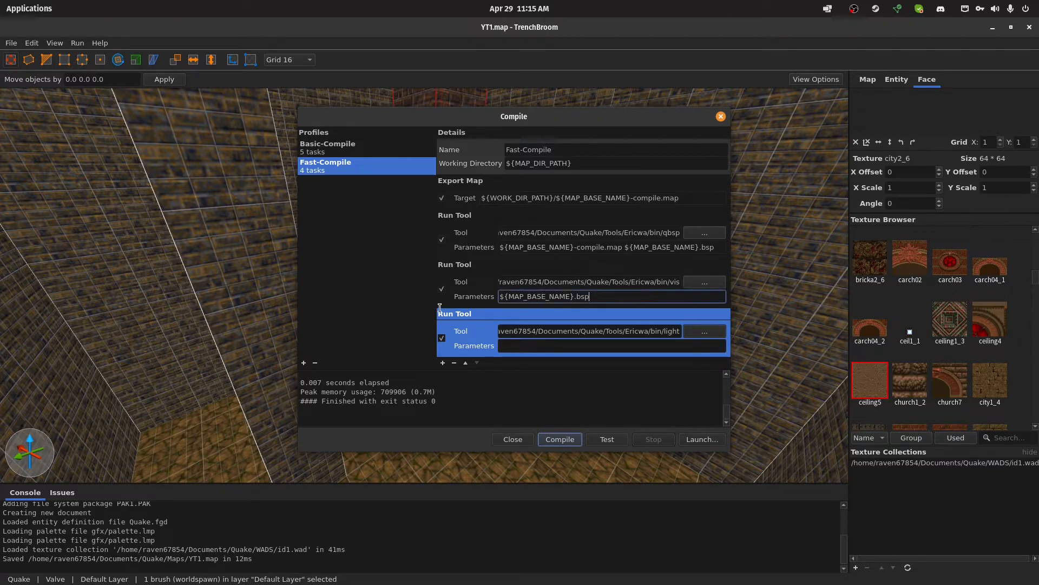
pyautogui.hotkey('ctrl', 'a')
pyautogui.hotkey('ctrl', 'c')
pyautogui.click(526, 345)
pyautogui.hotkey('ctrl', 'v')
# Switch to the web browser and examine the LIGHT documentation's options and the lighting features on the ericw-tools page
pyautogui.hotkey('alt', 'Tab')
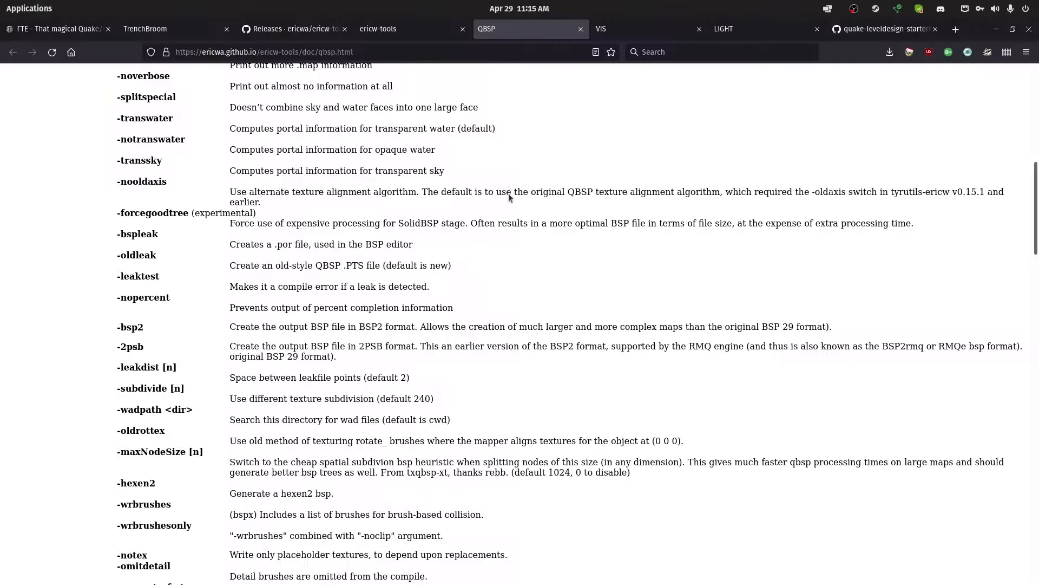
pyautogui.click(748, 29)
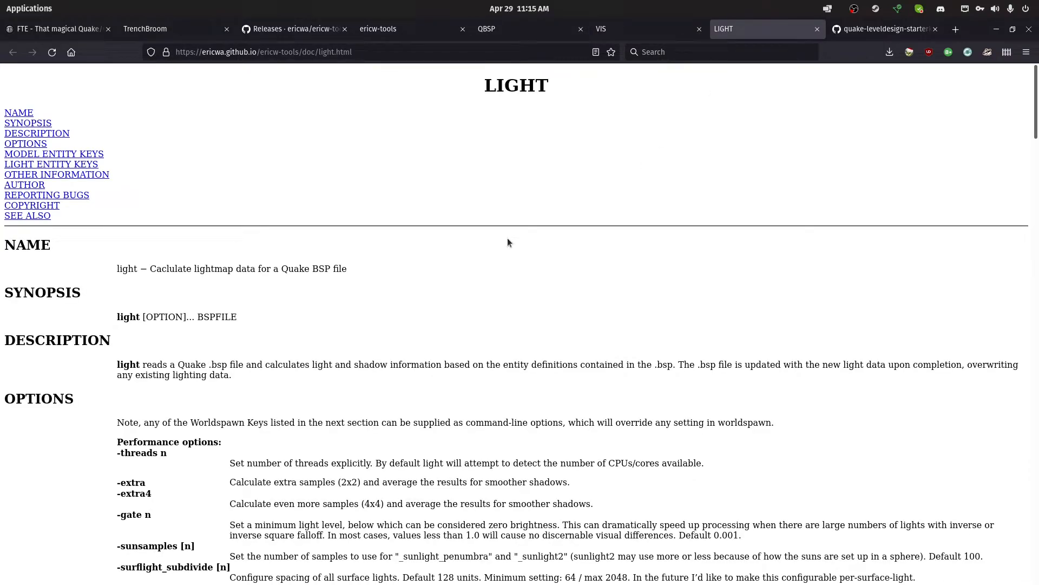
pyautogui.scroll(-2, 508, 242)
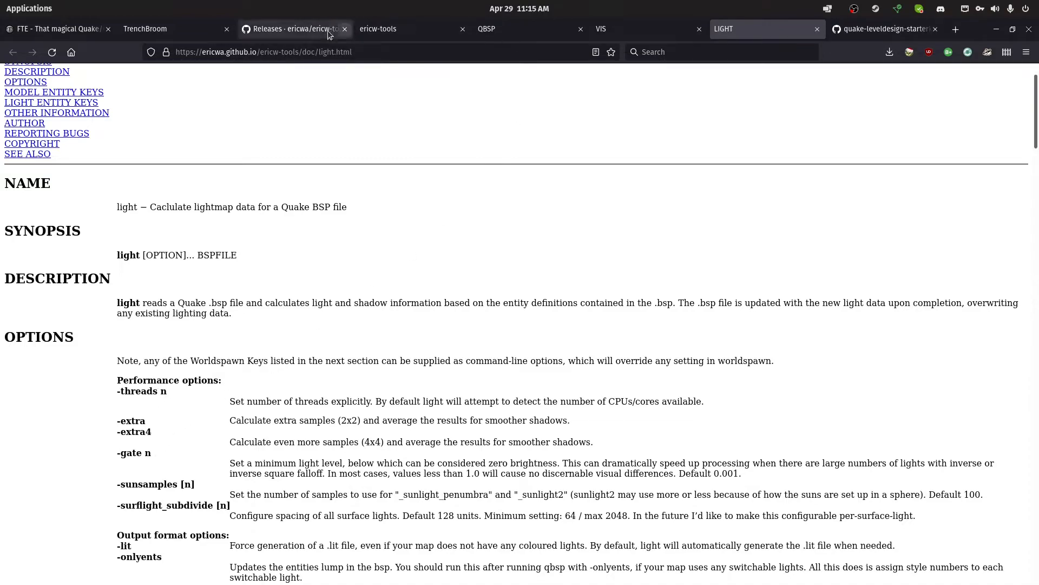
pyautogui.click(394, 33)
pyautogui.scroll(-2, 235, 245)
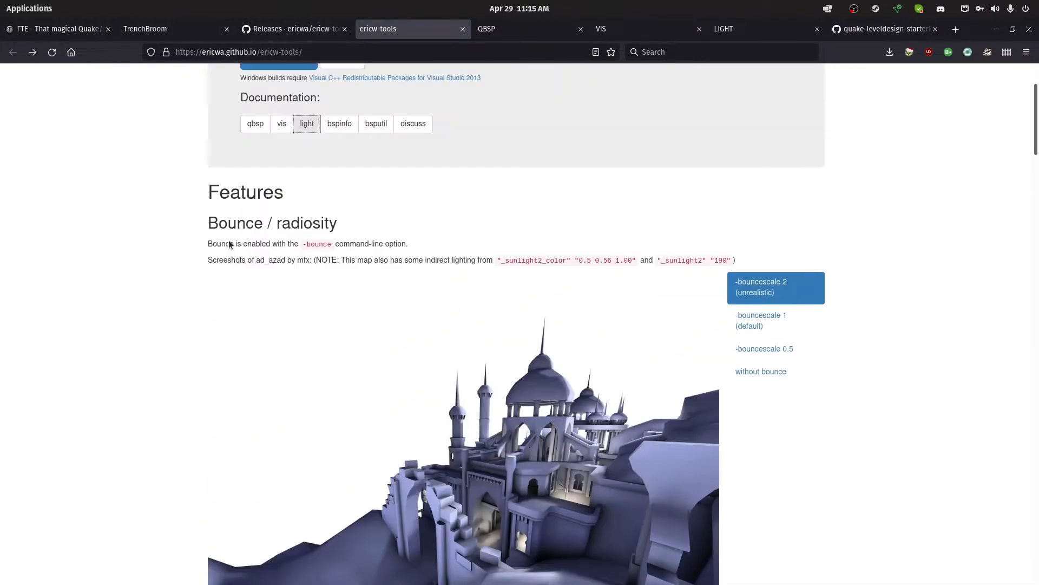
pyautogui.scroll(1, 269, 218)
pyautogui.scroll(-9, 264, 235)
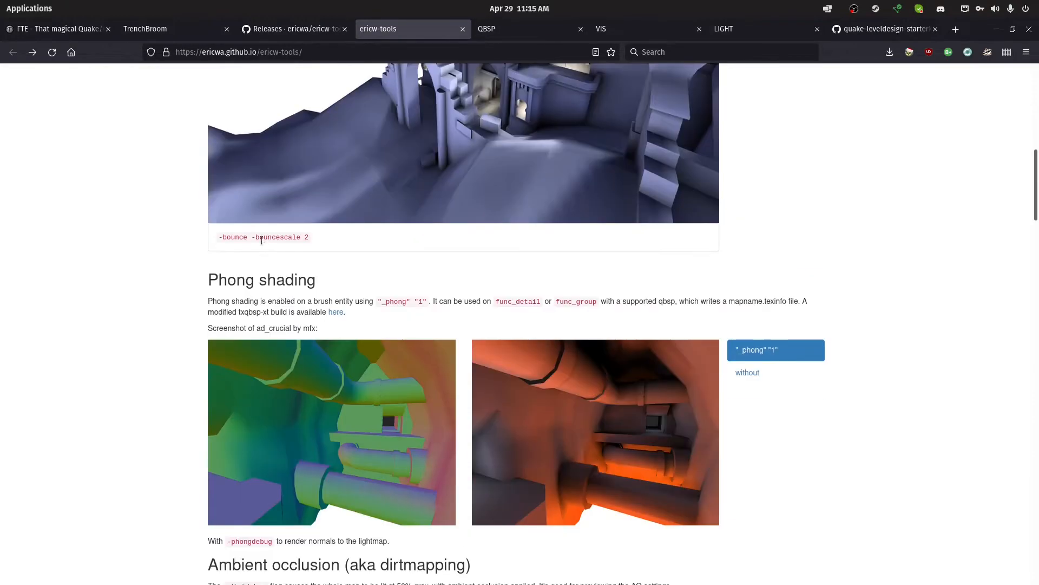
pyautogui.scroll(-3, 255, 247)
pyautogui.scroll(8, 255, 245)
pyautogui.scroll(-8, 248, 325)
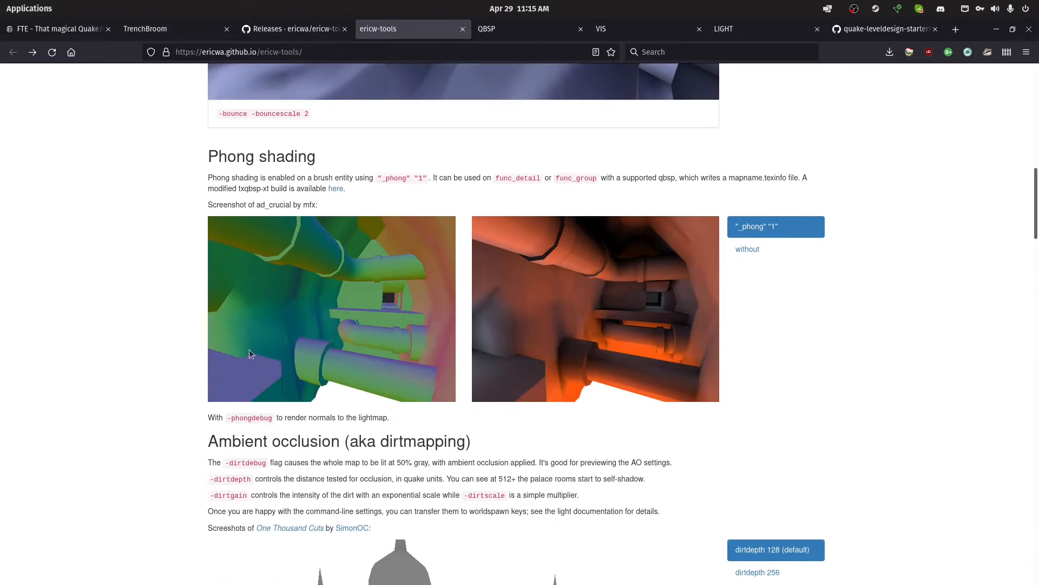
pyautogui.scroll(12, 248, 266)
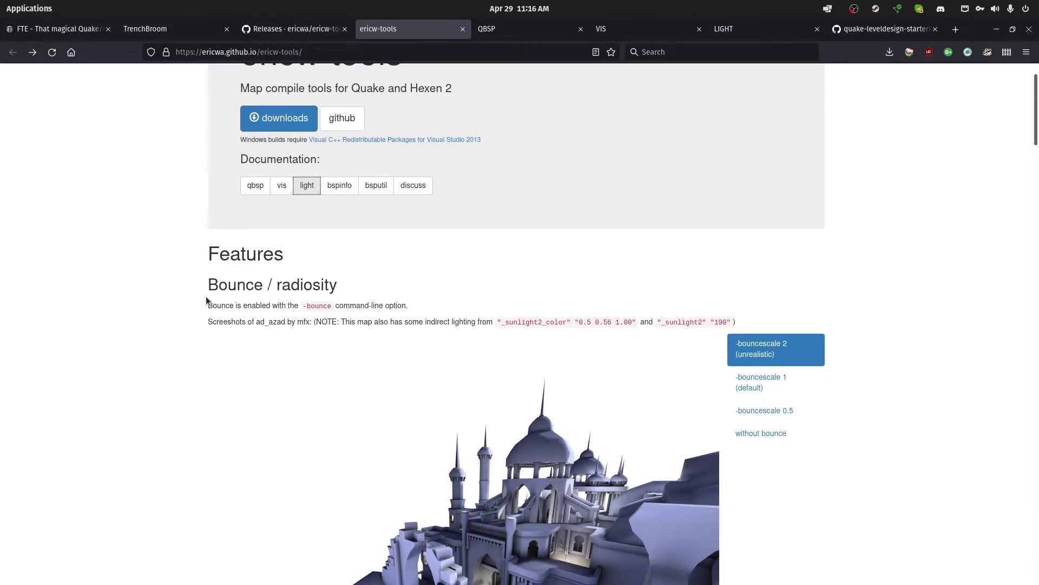
# Return to TrenchBroom and compile the map with the Fast-Compile profile
pyautogui.hotkey('alt', 'Tab')
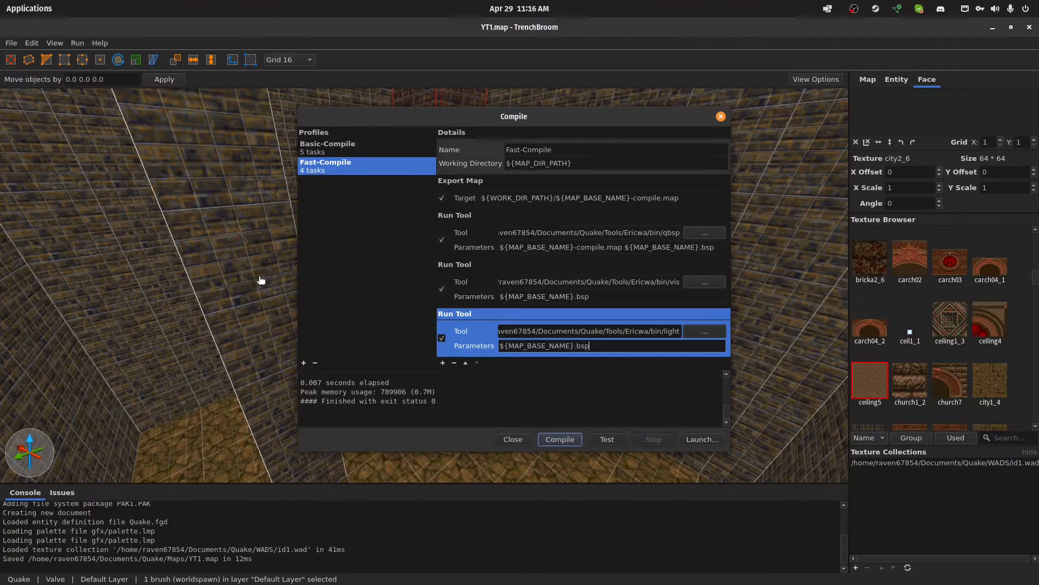
pyautogui.click(574, 440)
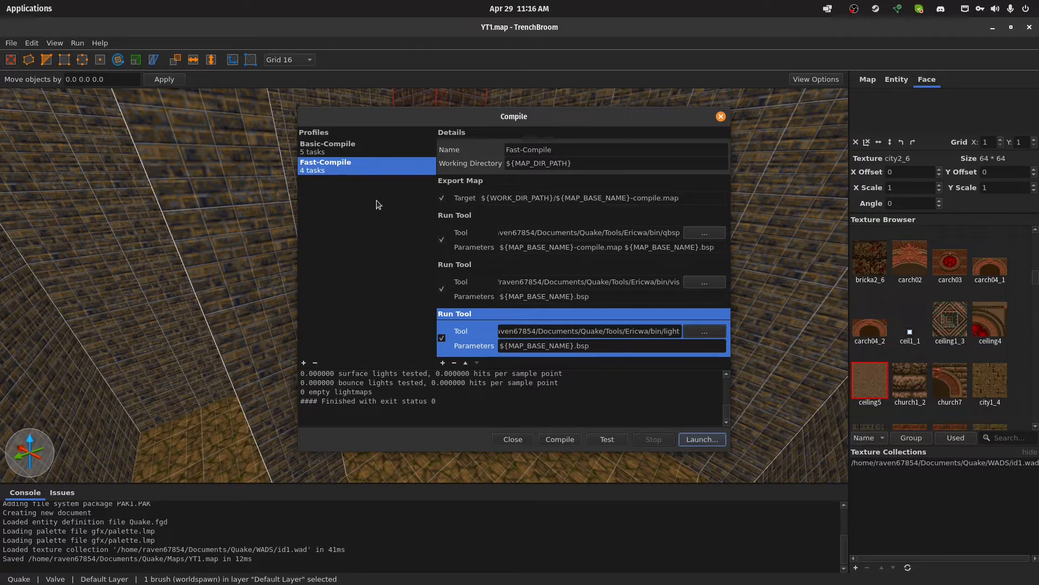
# Add a Copy Files task to Fast-Compile and paste the export path ${WORK_DIR_PATH}/${MAP_BASE_NAME}-compile.map as its source
pyautogui.click(443, 362)
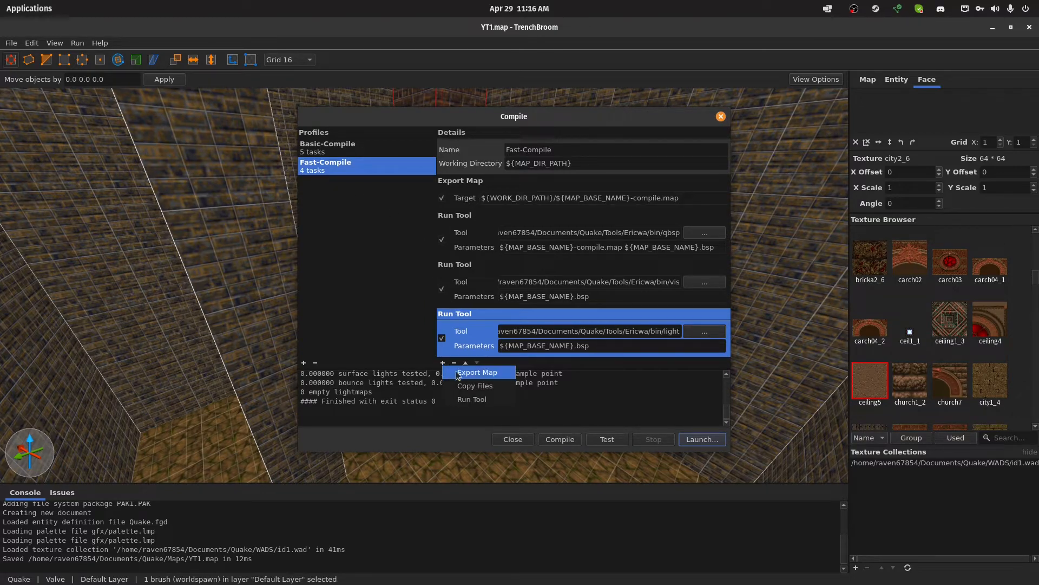
pyautogui.click(479, 388)
pyautogui.click(521, 297)
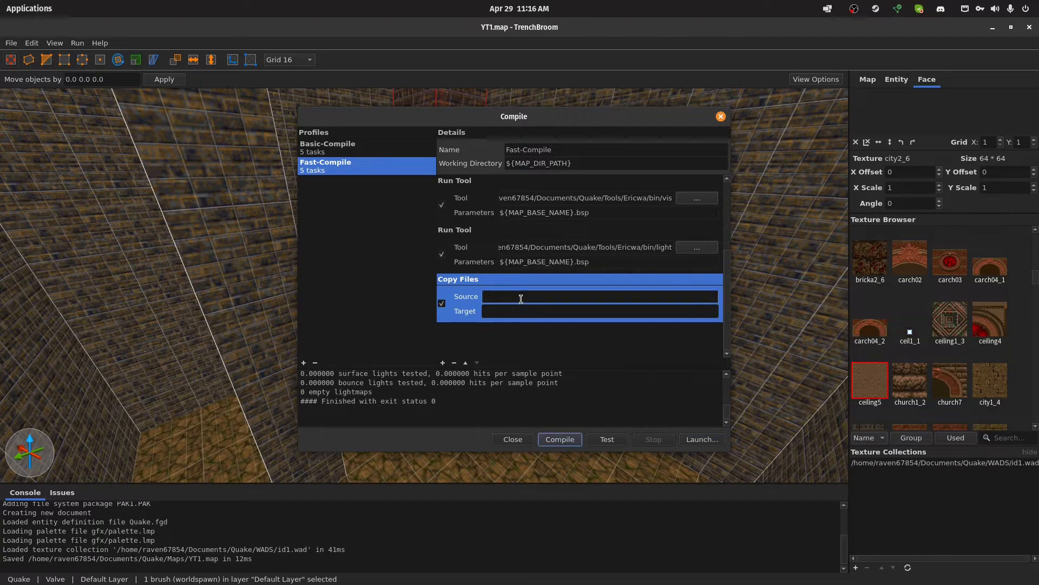
pyautogui.scroll(3, 545, 267)
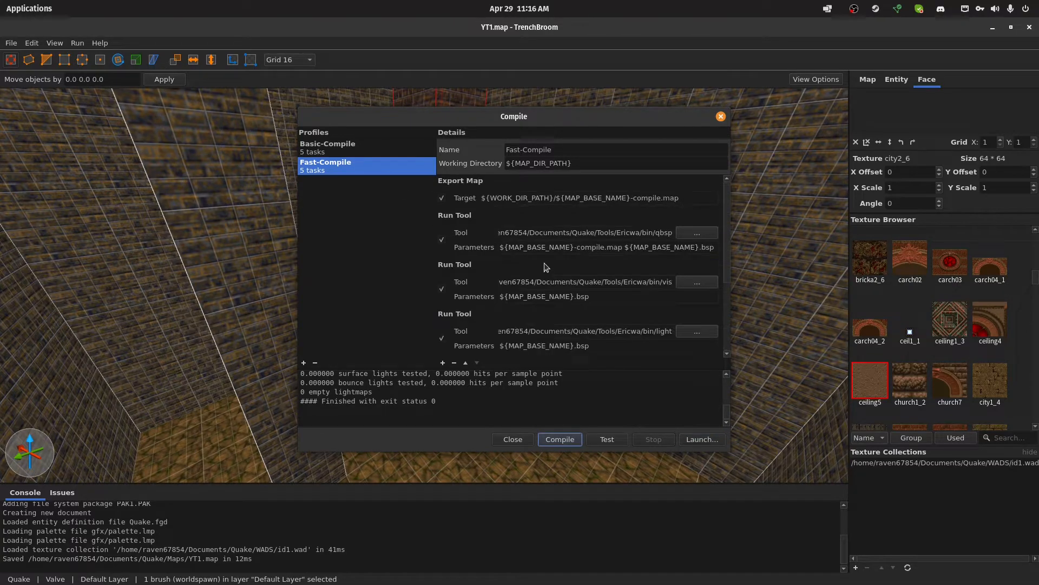
pyautogui.click(690, 198)
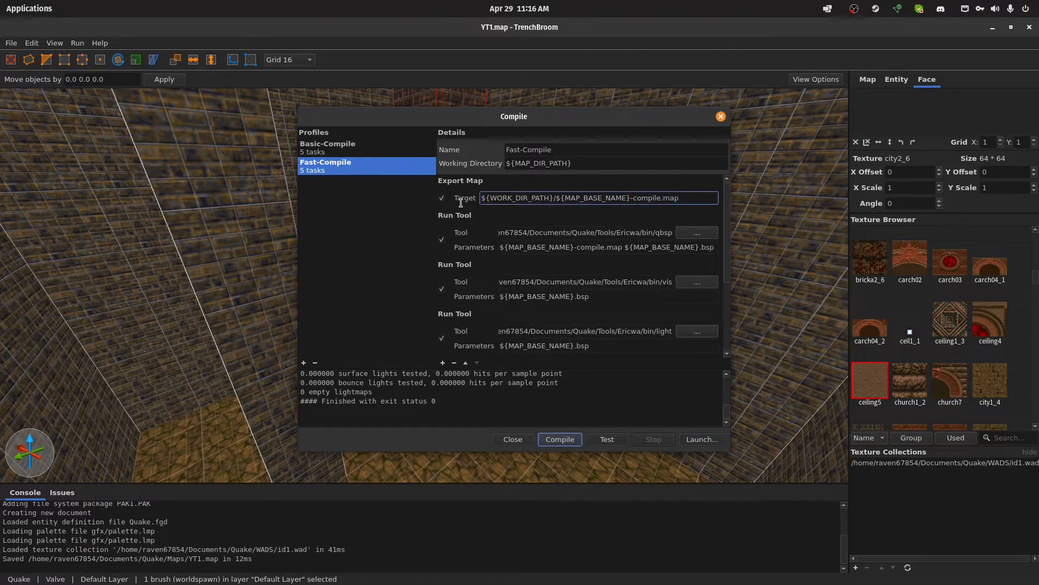
pyautogui.scroll(-3, 540, 305)
pyautogui.click(515, 298)
pyautogui.write('${WORK_DIR_PATH}/${MAP_BASE_NAME}-compile.map')
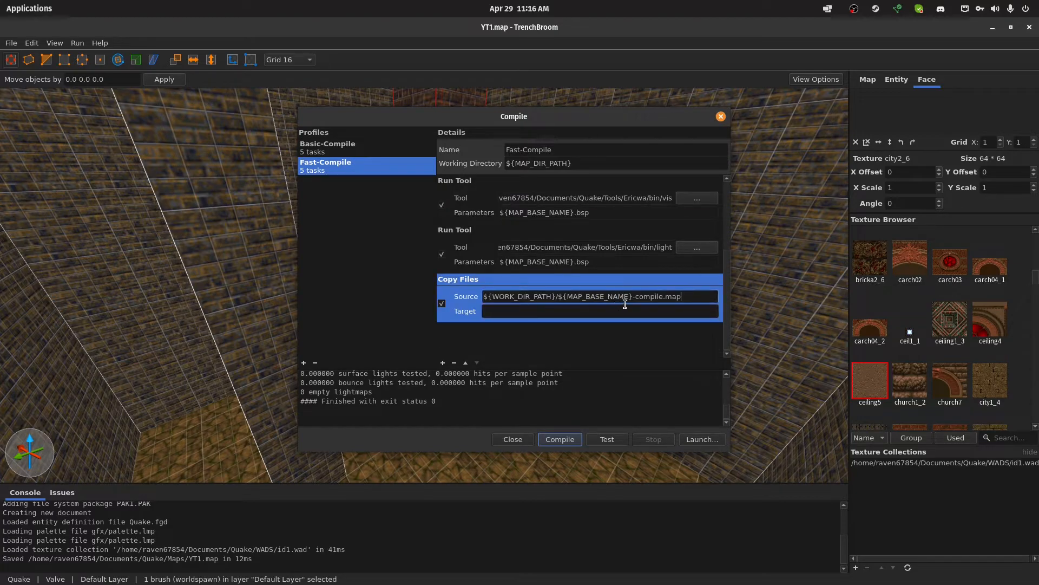
# Check Basic-Compile's Copy Files task and set Fast-Compile's copy source to ${WORK_DIR_PATH}/${MAP_BASE_NAME}.bsp
pyautogui.moveTo(705, 298); pyautogui.dragTo(632, 299)
pyautogui.click(383, 150)
pyautogui.scroll(-2, 591, 295)
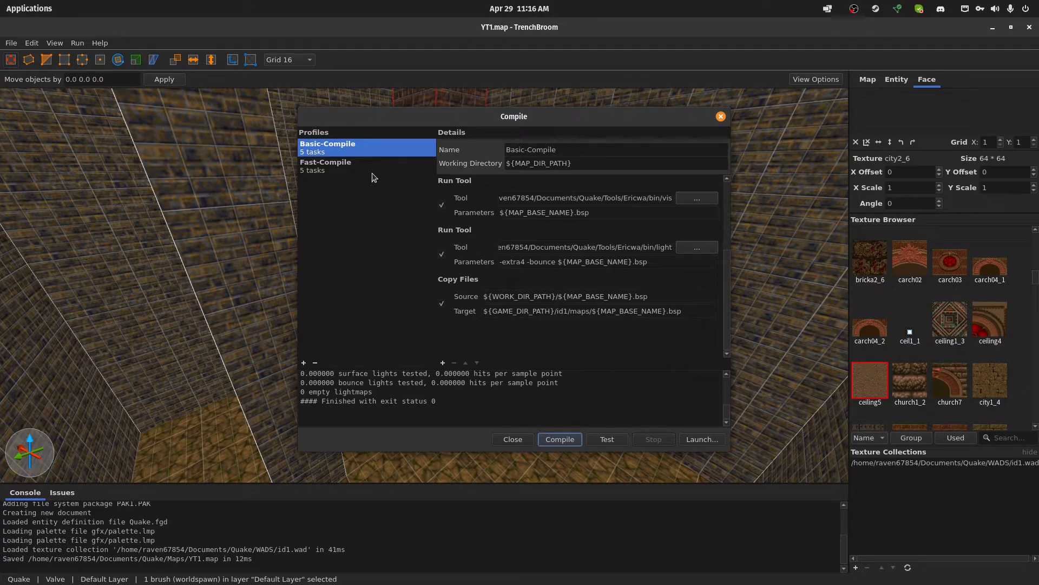
pyautogui.click(346, 166)
pyautogui.scroll(-2, 634, 333)
pyautogui.moveTo(683, 296); pyautogui.dragTo(636, 296)
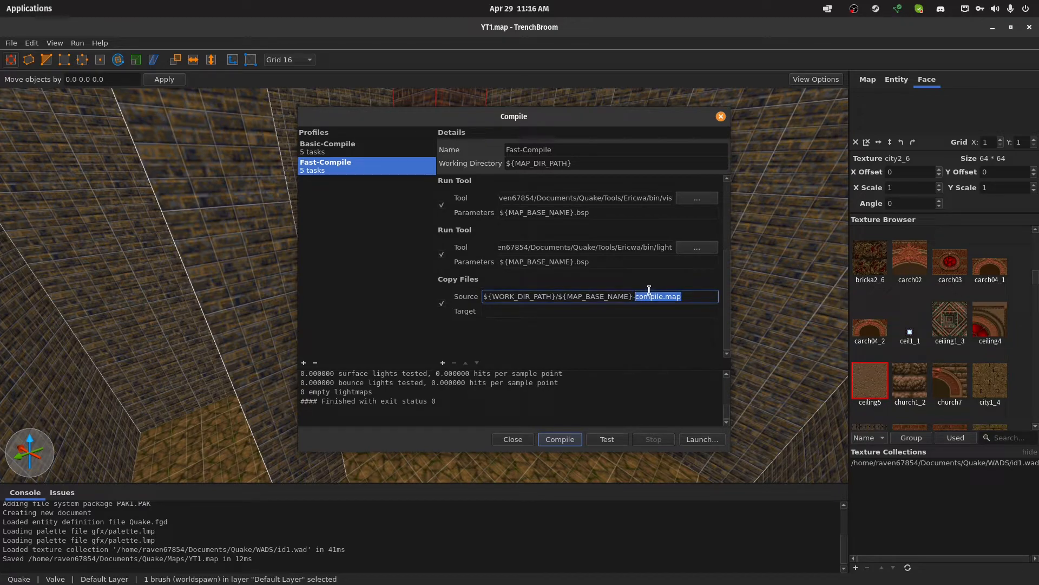
pyautogui.press('BackSpace')
# Enter ${GAME_DIR_PATH}/id1/maps/ as the target of Fast-Compile's Copy Files task
pyautogui.click(523, 314)
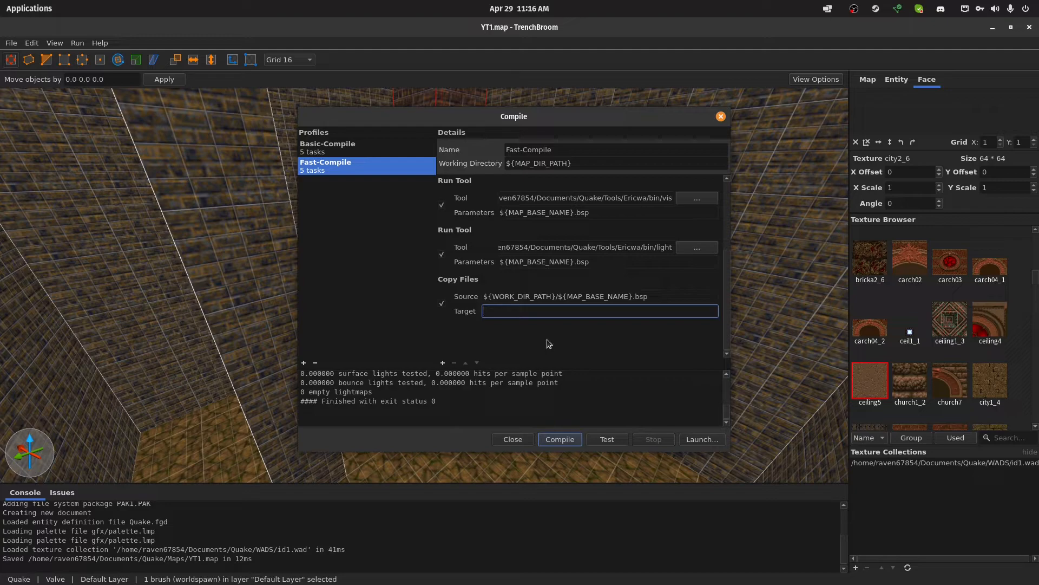
pyautogui.write('$')
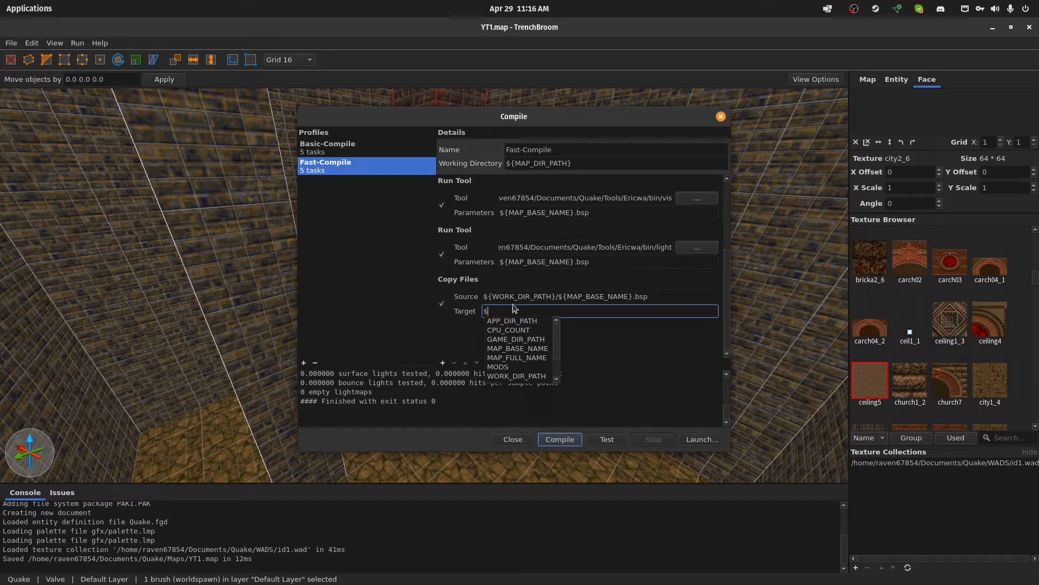
pyautogui.click(541, 340)
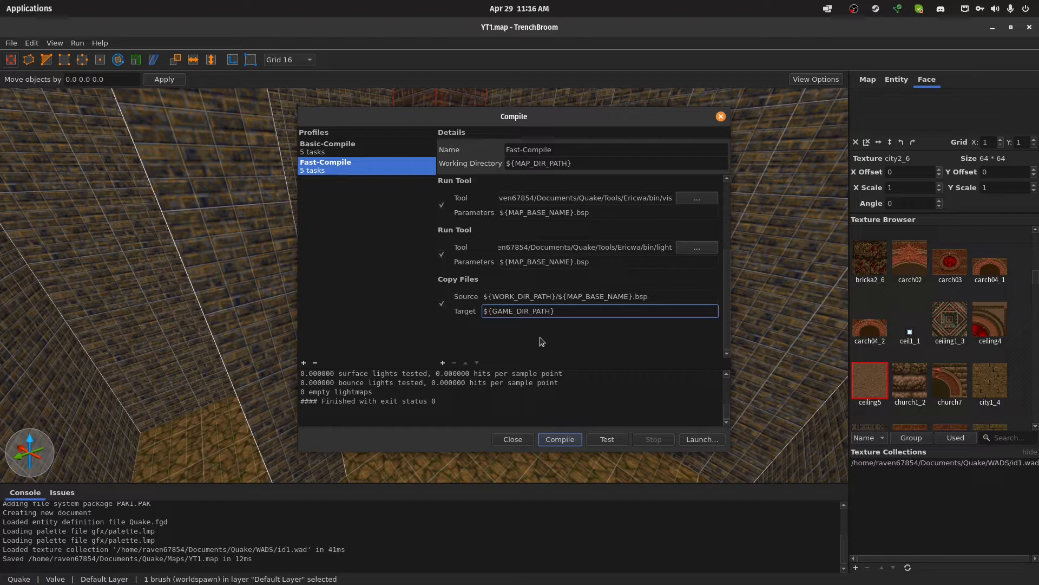
pyautogui.write('/id1/map')
# Check Basic-Compile's copy target and complete Fast-Compile's copy target by appending ${MAP_BASE_NAME}.bsp to the maps folder path
pyautogui.click(406, 153)
pyautogui.scroll(-3, 536, 257)
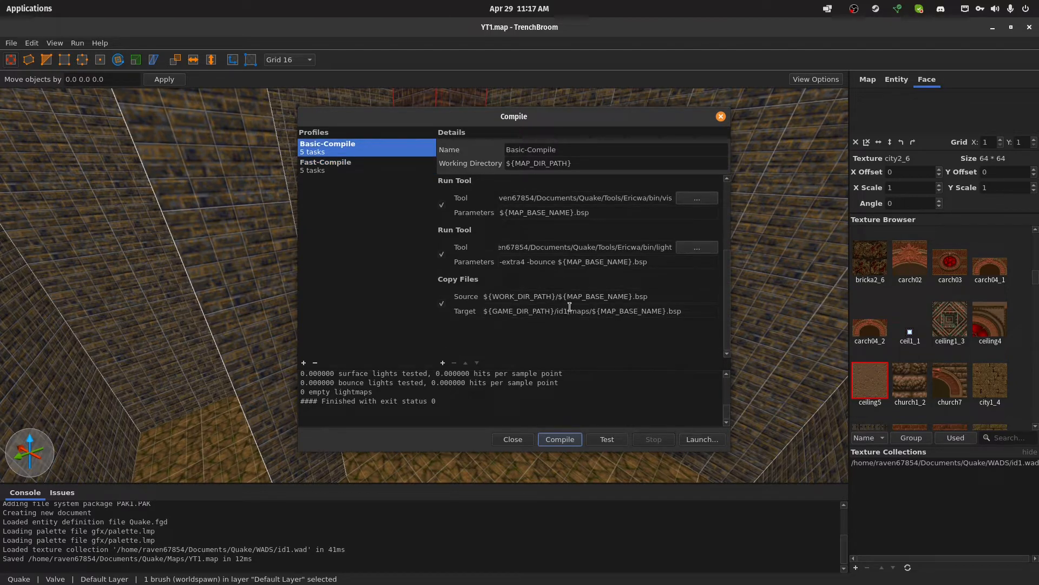
pyautogui.click(407, 171)
pyautogui.click(618, 344)
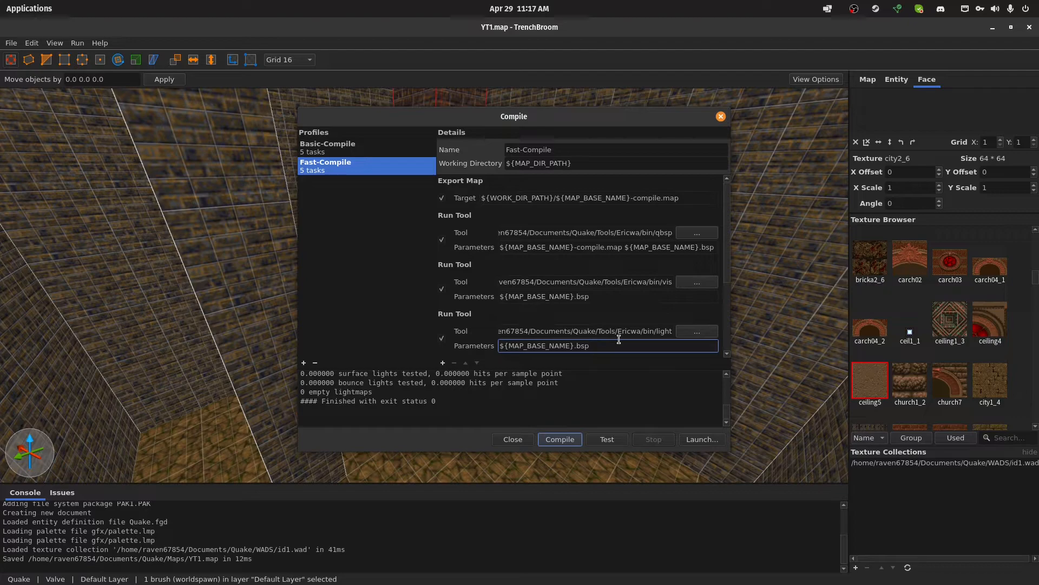
pyautogui.scroll(-3, 619, 339)
pyautogui.click(603, 311)
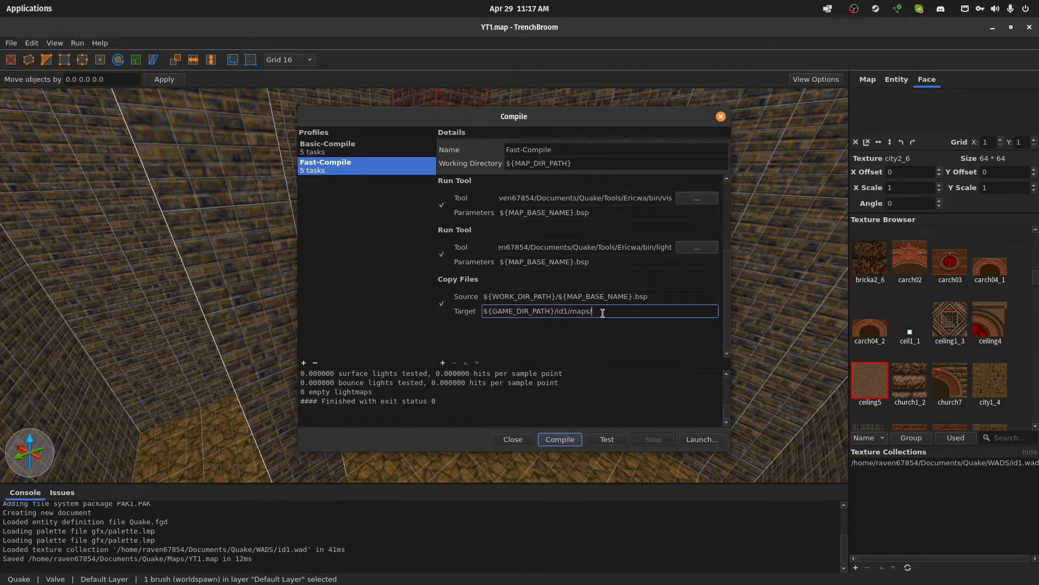
pyautogui.write('$')
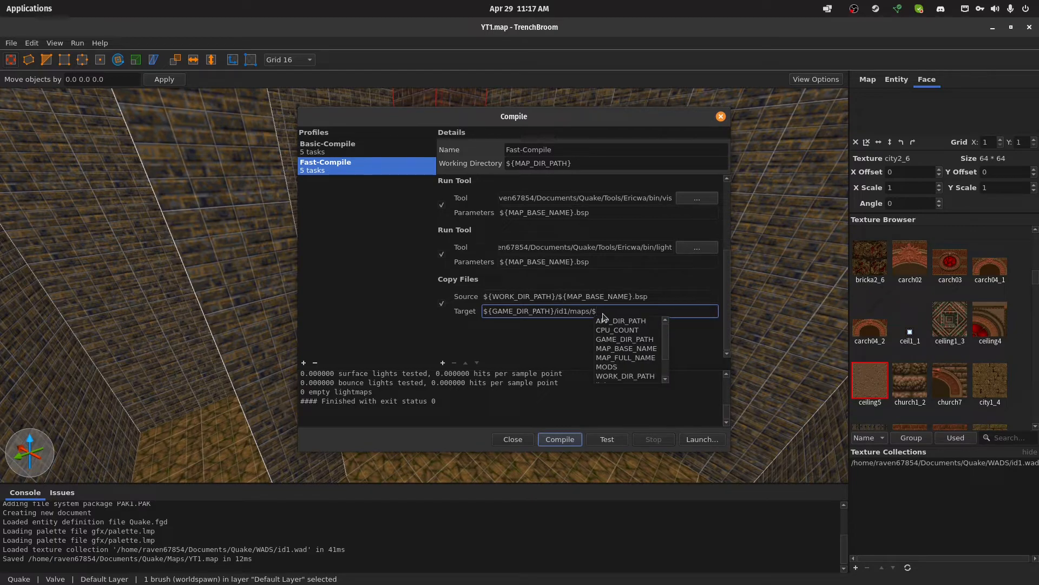
pyautogui.click(638, 349)
pyautogui.write('.bsp')
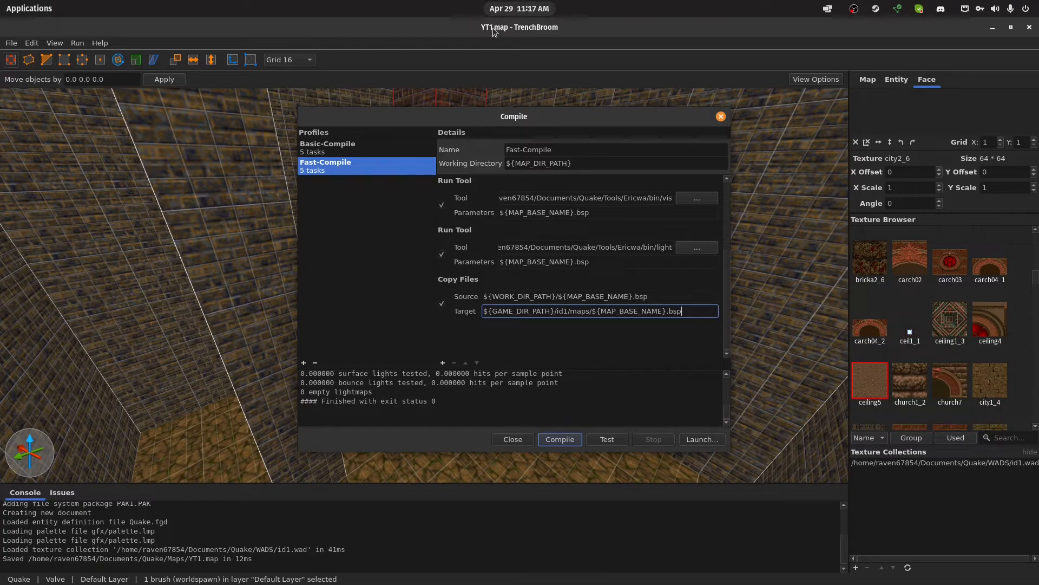
# Compare the Copy Files tasks of the Basic-Compile and Fast-Compile profiles
pyautogui.click(374, 152)
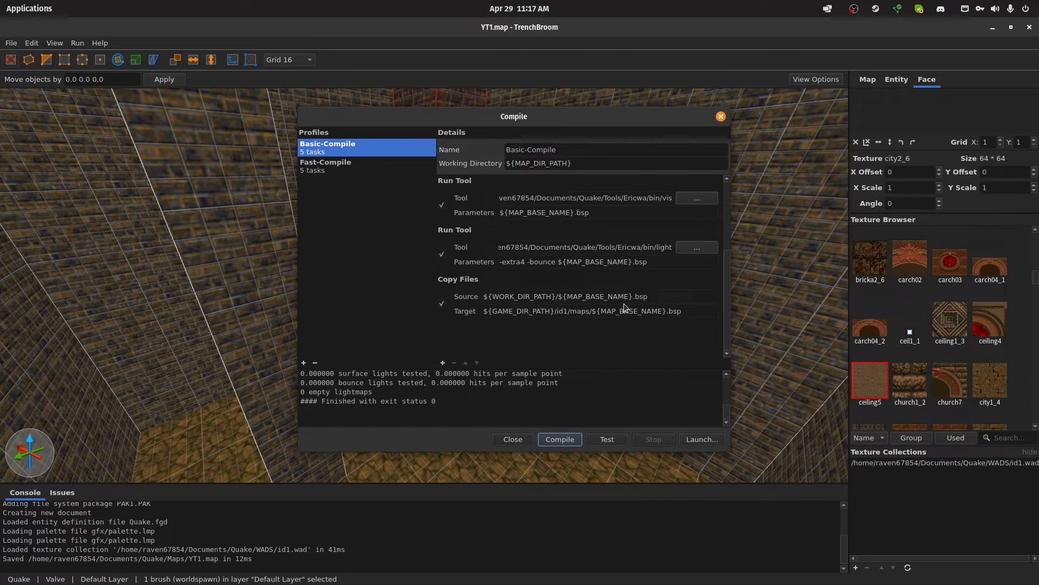
pyautogui.click(353, 165)
pyautogui.scroll(-3, 541, 209)
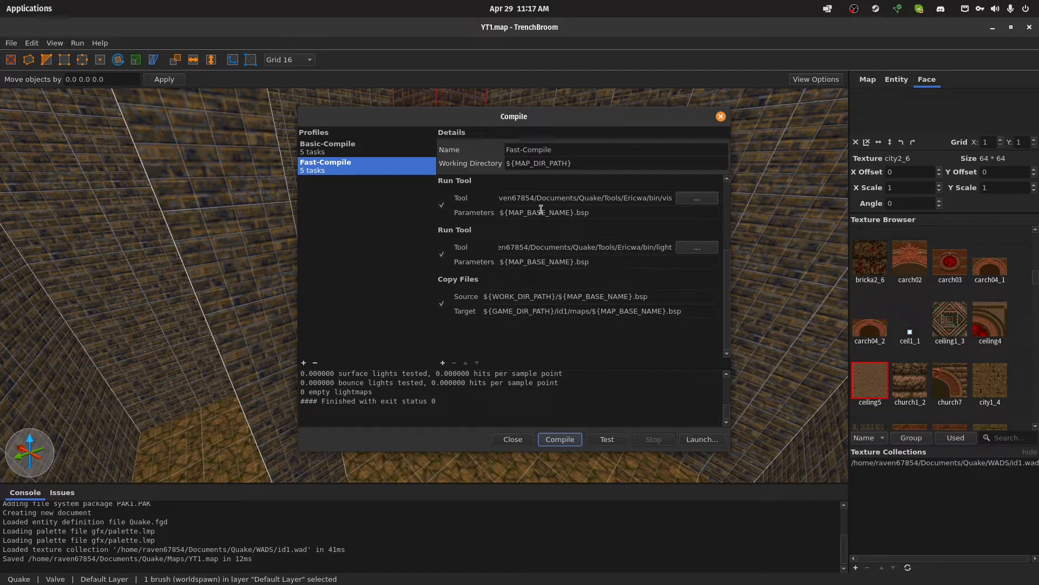
# Review Fast-Compile's tasks and open the GameData/id1/maps folder in the file manager
pyautogui.scroll(2, 542, 214)
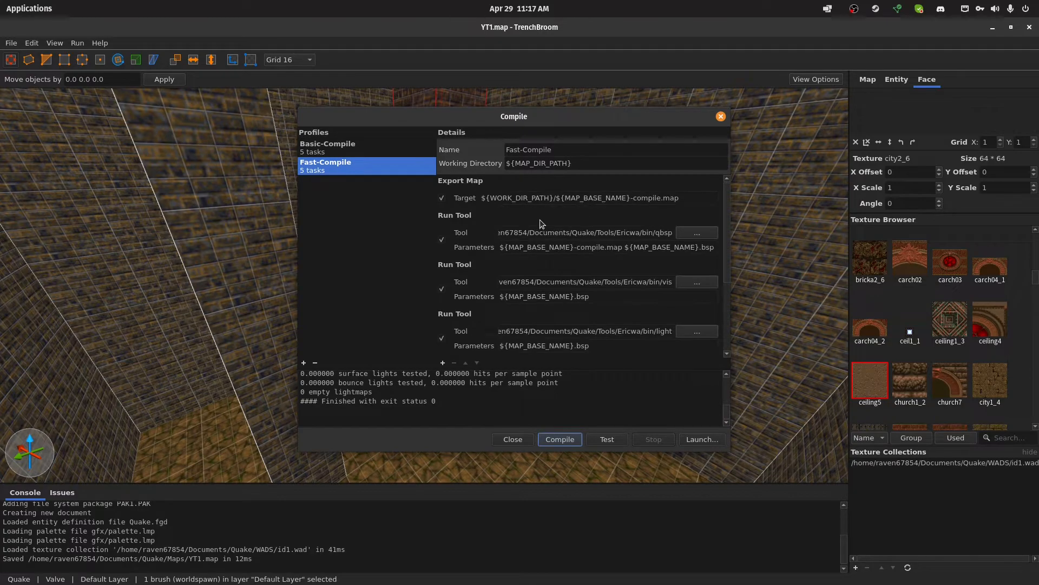
pyautogui.scroll(-2, 544, 227)
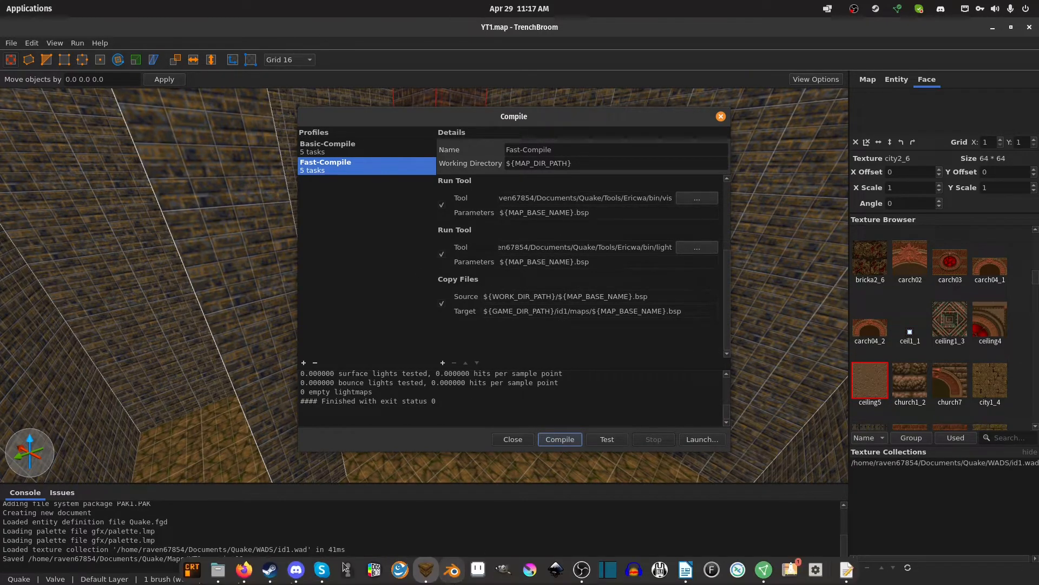
pyautogui.click(219, 571)
pyautogui.hotkey('alt', 'Left')
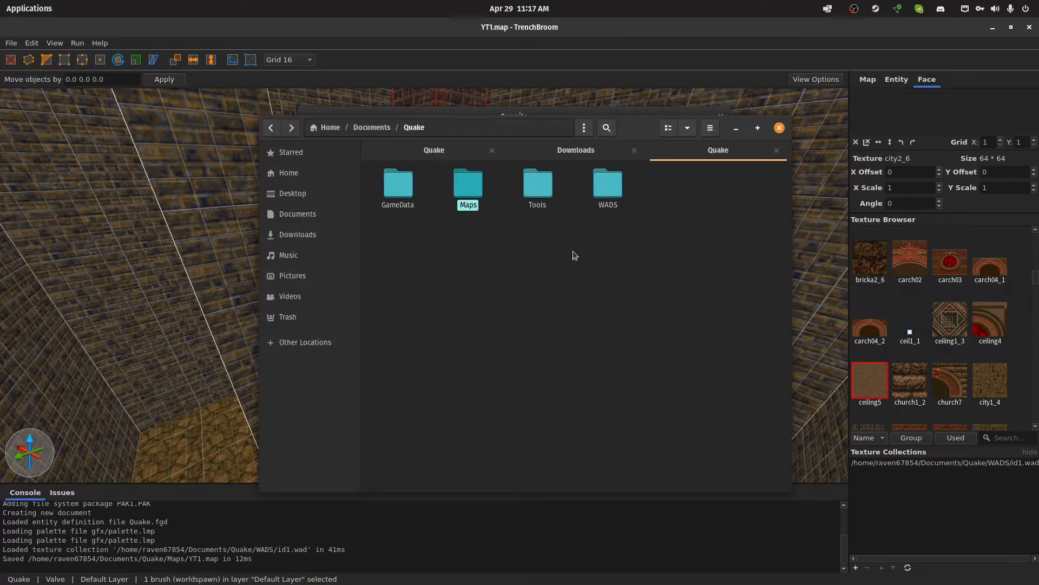
pyautogui.click(394, 186)
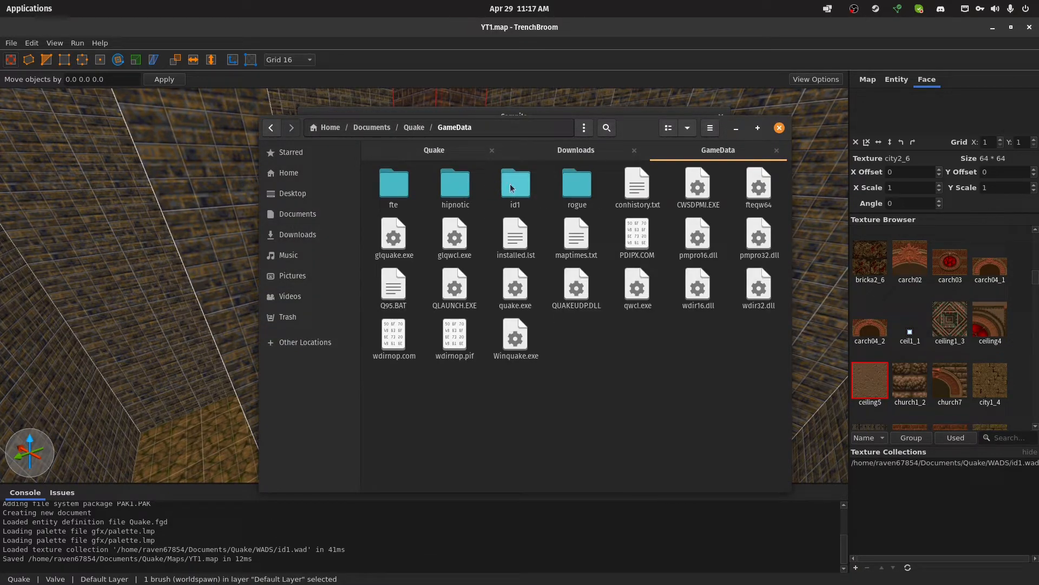
pyautogui.doubleClick(510, 187)
pyautogui.doubleClick(394, 185)
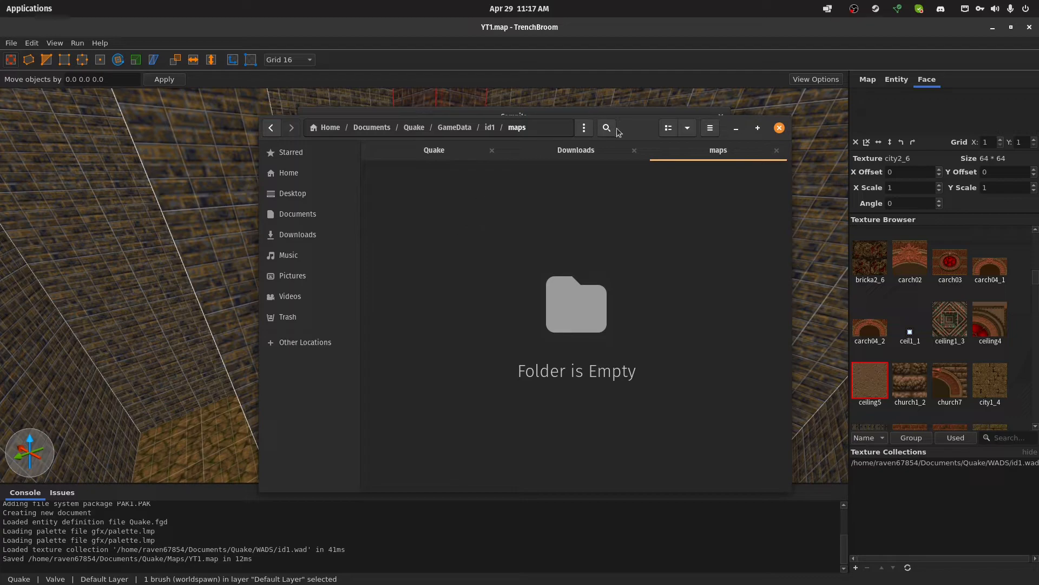
# Compile the map with the Fast-Compile profile and check the id1/maps folder for YT1.bsp
pyautogui.click(585, 110)
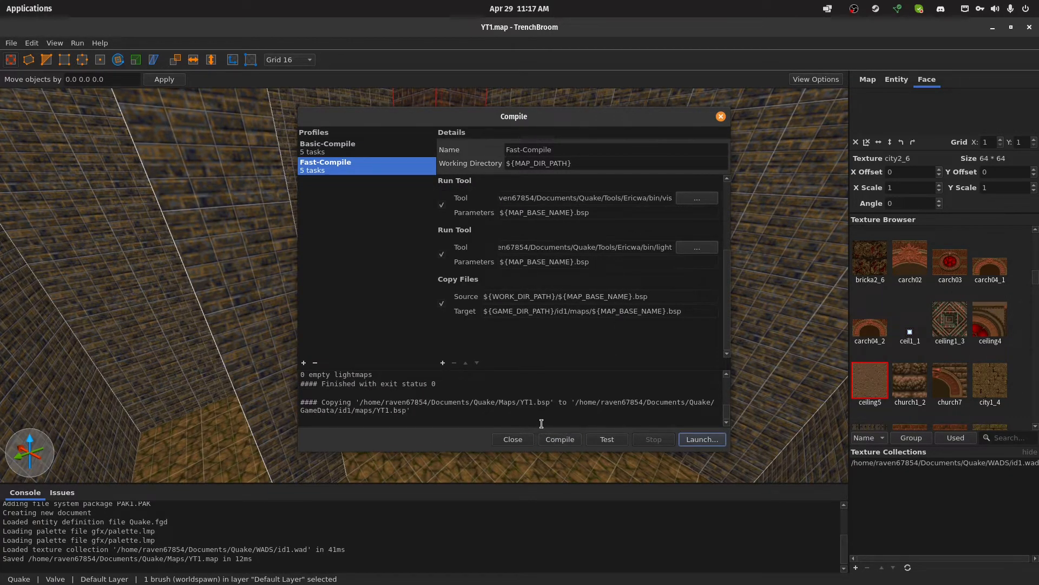
pyautogui.hotkey('alt', 'Tab')
pyautogui.moveTo(587, 208); pyautogui.dragTo(621, 152)
pyautogui.click(382, 205)
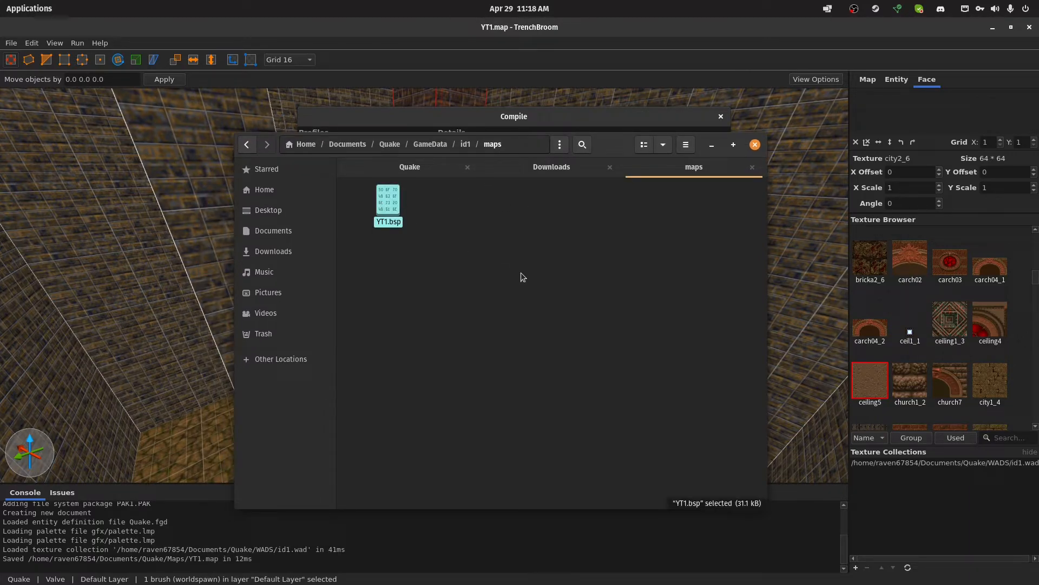
pyautogui.hotkey('alt', 'Tab')
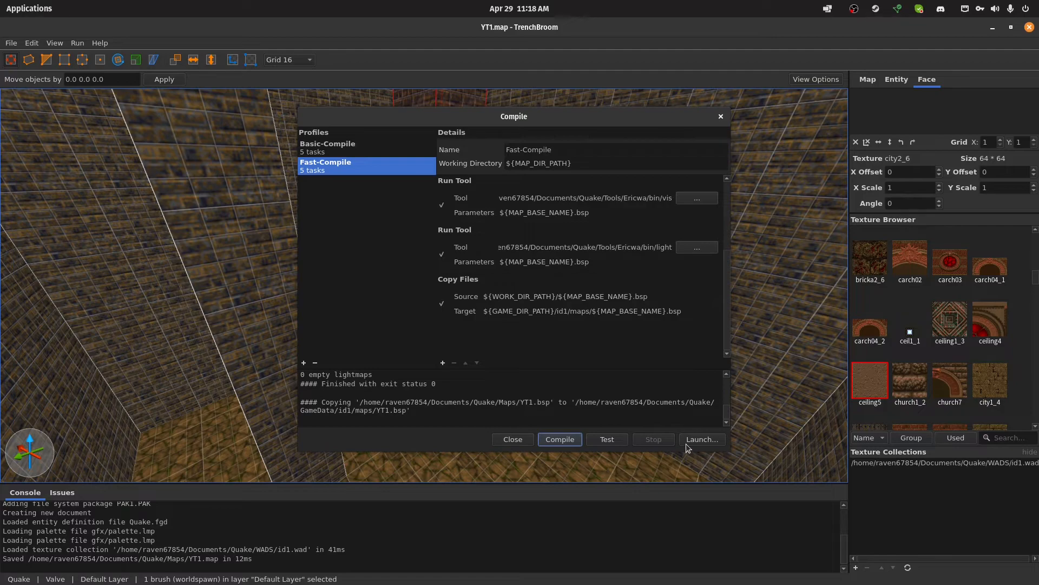
# Run a test of the Fast-Compile profile and read through its task output
pyautogui.click(619, 438)
pyautogui.scroll(1, 498, 401)
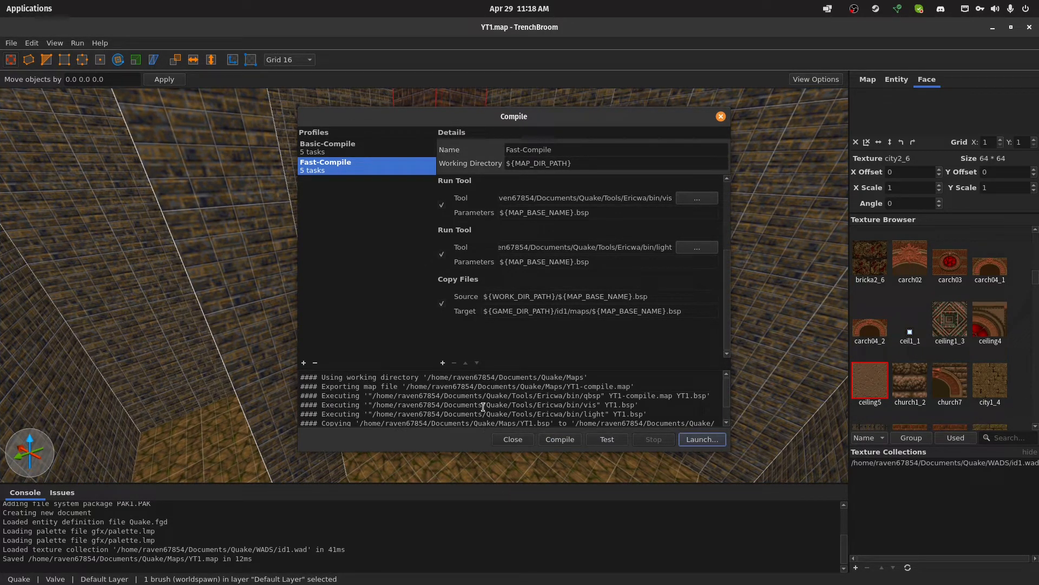
pyautogui.scroll(-1, 483, 407)
# Launch the compiled map in the FTEQW engine with the parameter +map YT1
pyautogui.click(699, 439)
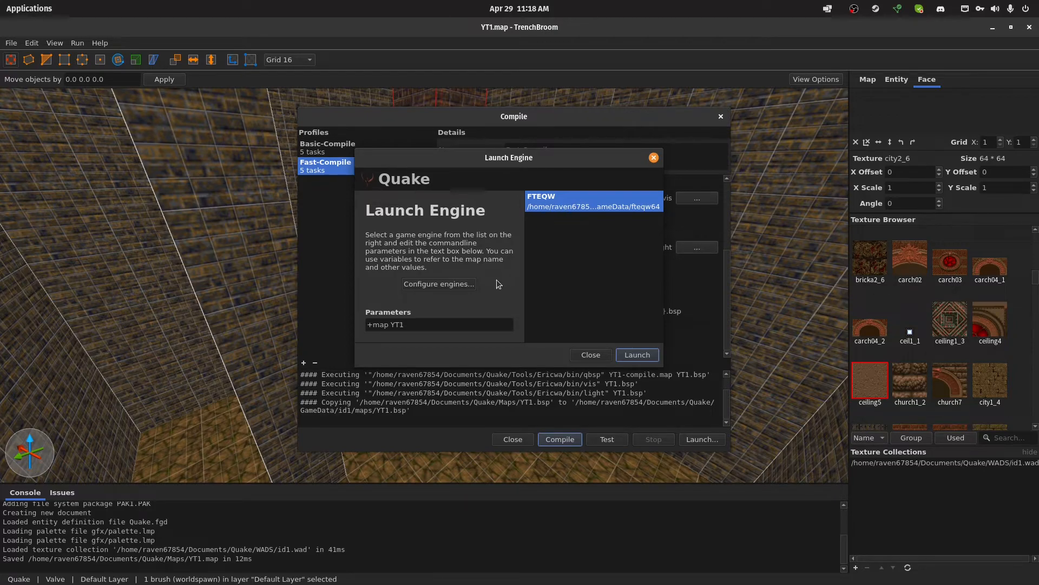
pyautogui.doubleClick(394, 325)
pyautogui.press('BackSpace')
pyautogui.click(649, 353)
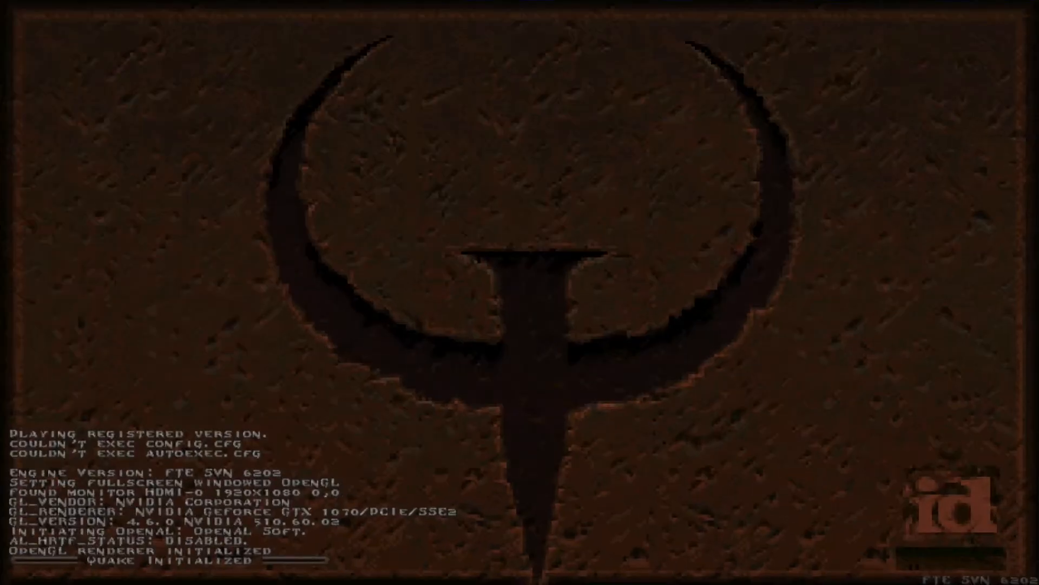
# Walk through the room in the game to inspect it, and quit the engine
pyautogui.press('w')
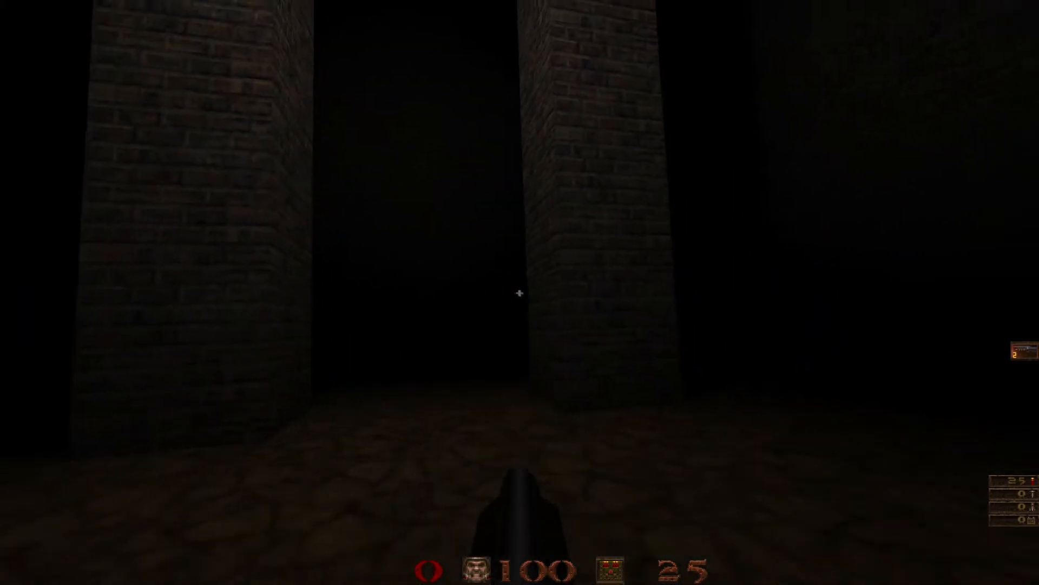
pyautogui.press('w')
pyautogui.press('w')
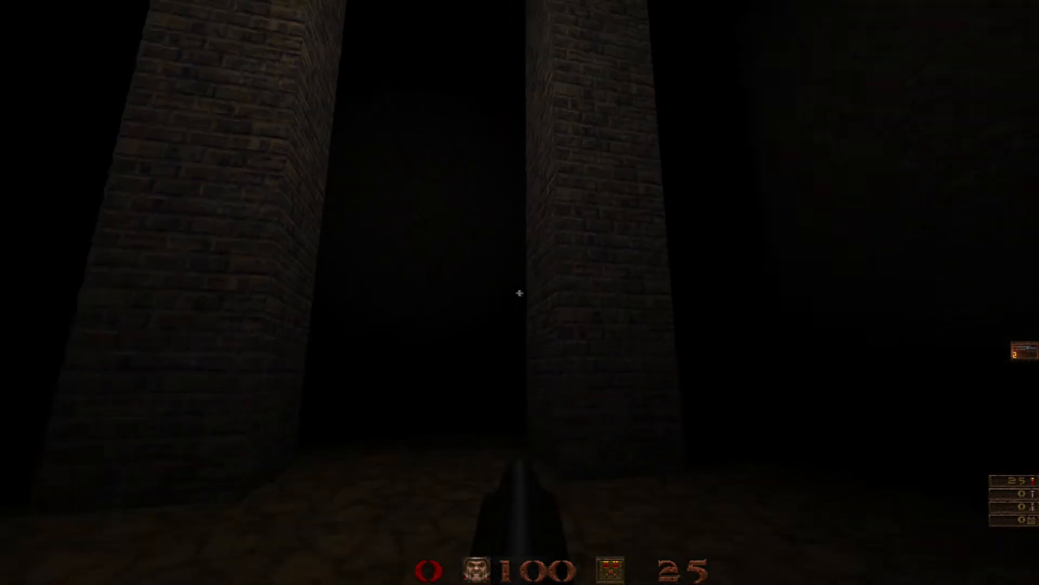
pyautogui.click(519, 293)
pyautogui.press('Escape')
pyautogui.click(458, 149)
pyautogui.click(445, 156)
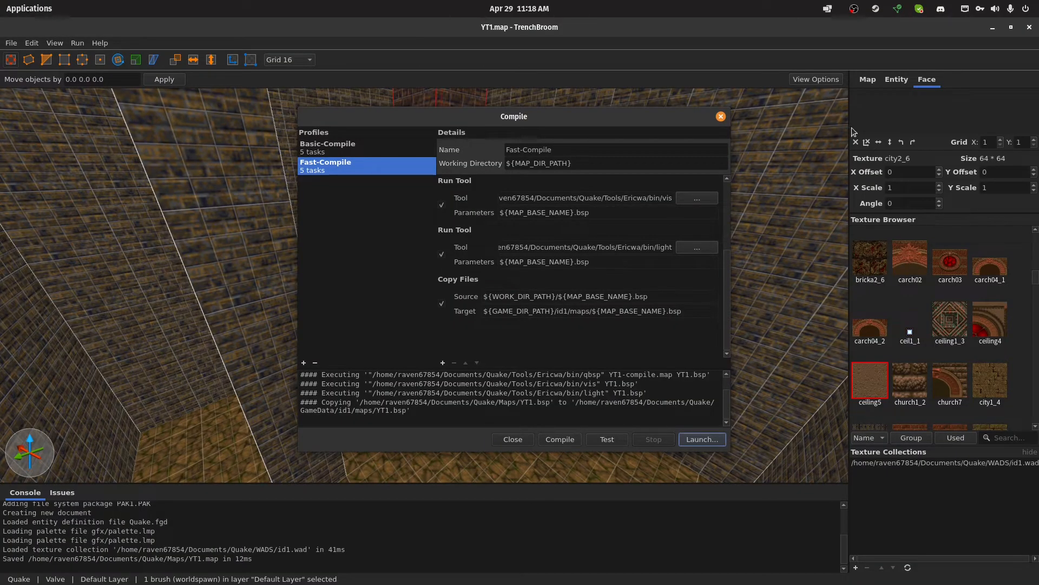
# Select the light entity in the room and set its light brightness to 500
pyautogui.moveTo(530, 116); pyautogui.dragTo(650, 123)
pyautogui.click(406, 319)
pyautogui.click(907, 83)
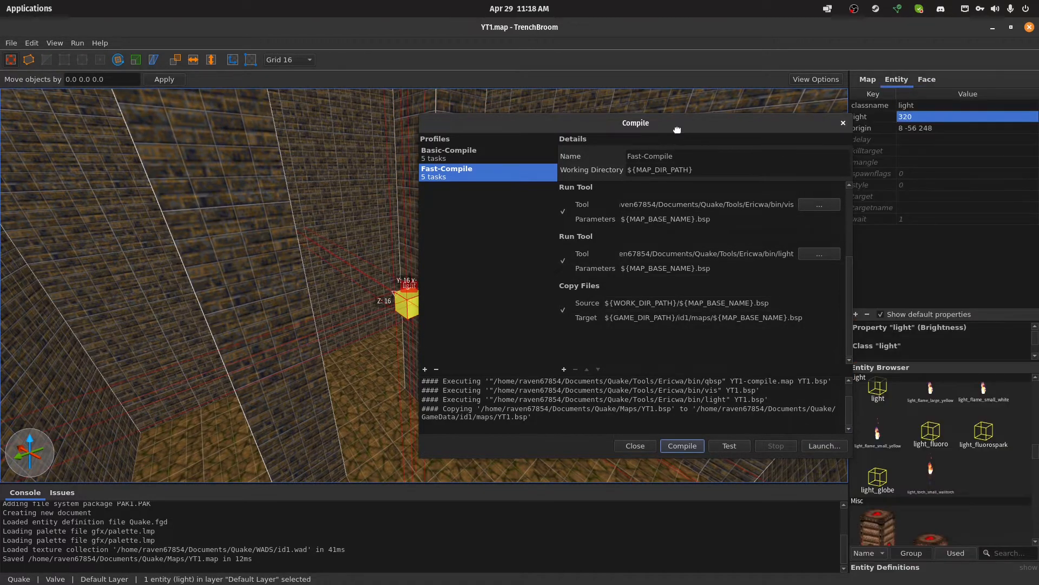
pyautogui.moveTo(672, 125); pyautogui.dragTo(575, 122)
pyautogui.doubleClick(915, 117)
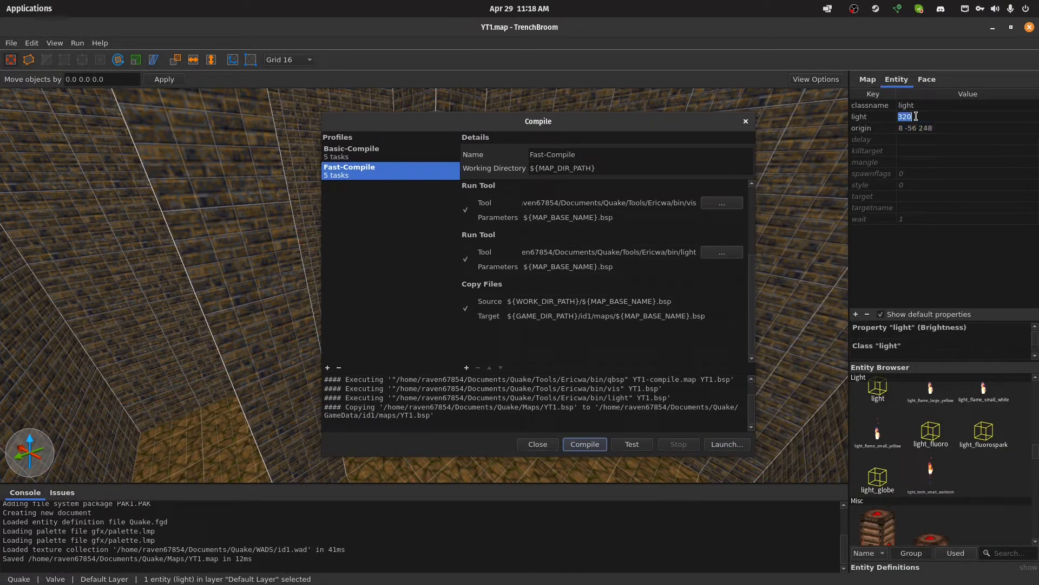
pyautogui.write('500')
pyautogui.press('Return')
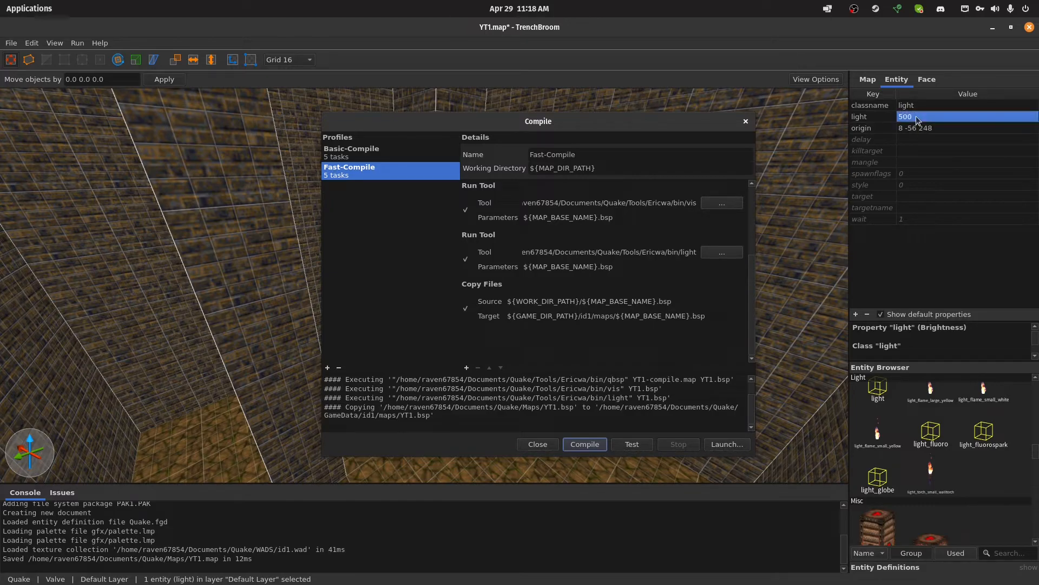
# Recompile the map with Fast-Compile and check the room's lighting in FTEQW
pyautogui.click(586, 444)
pyautogui.click(731, 444)
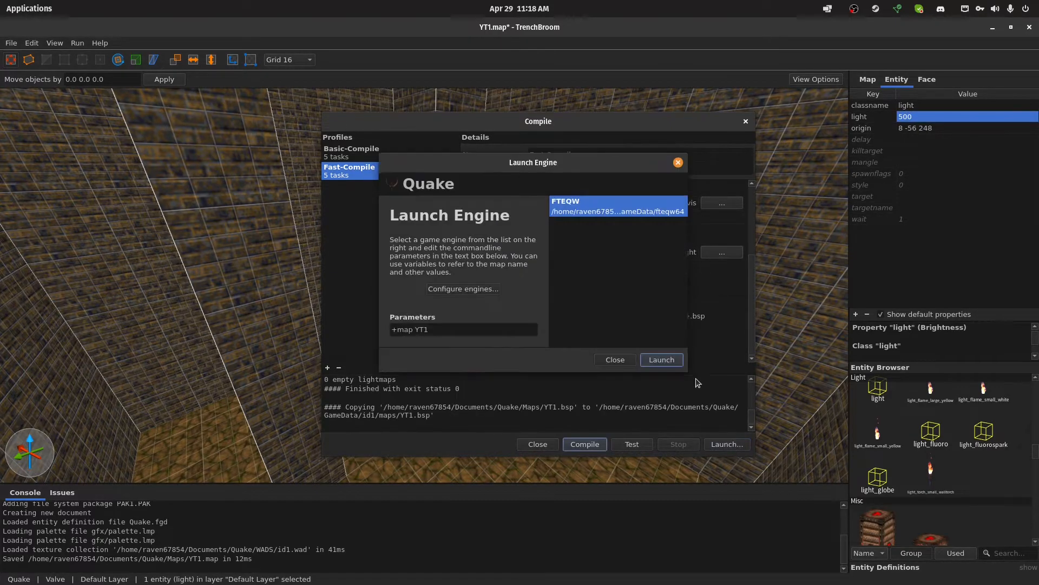
pyautogui.click(656, 360)
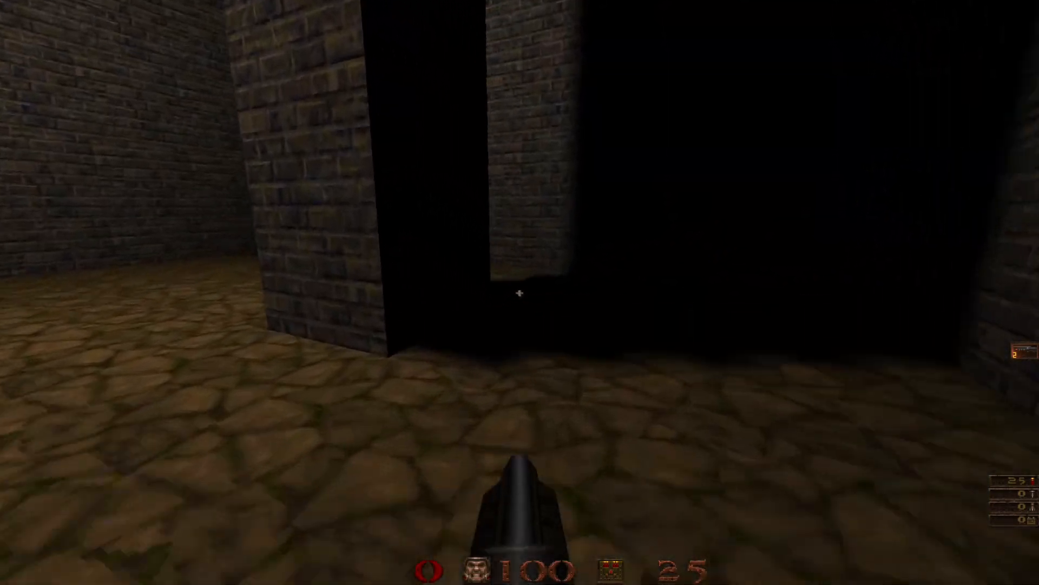
pyautogui.press('Escape')
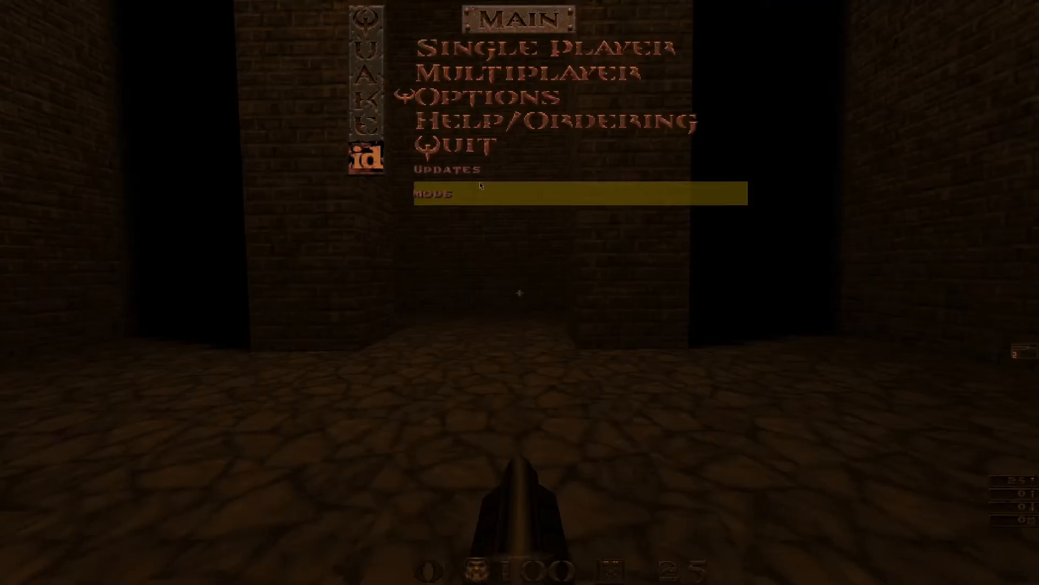
pyautogui.click(479, 149)
pyautogui.click(348, 142)
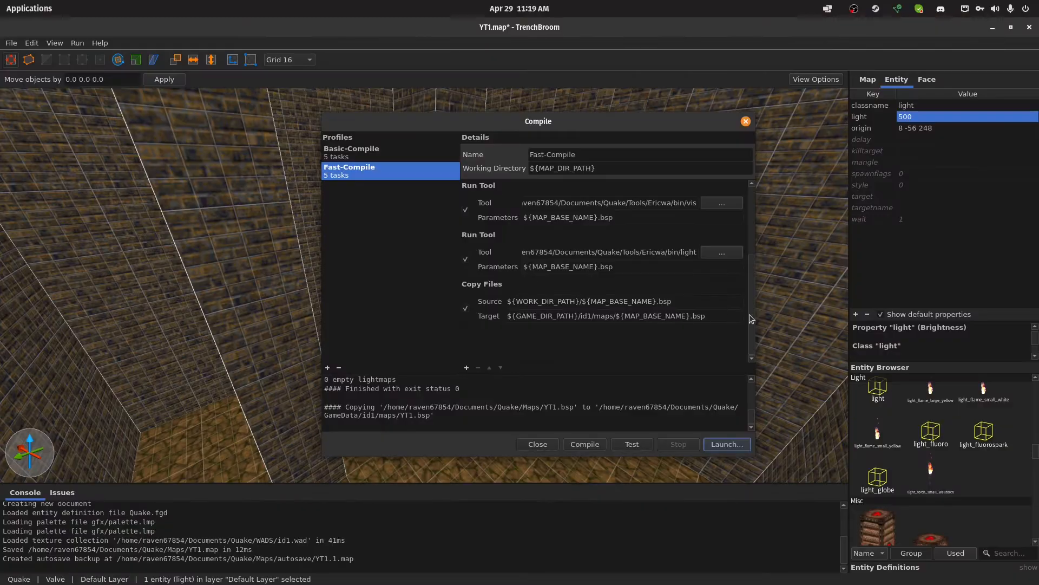
# Set the light entity's brightness to 320
pyautogui.click(916, 116)
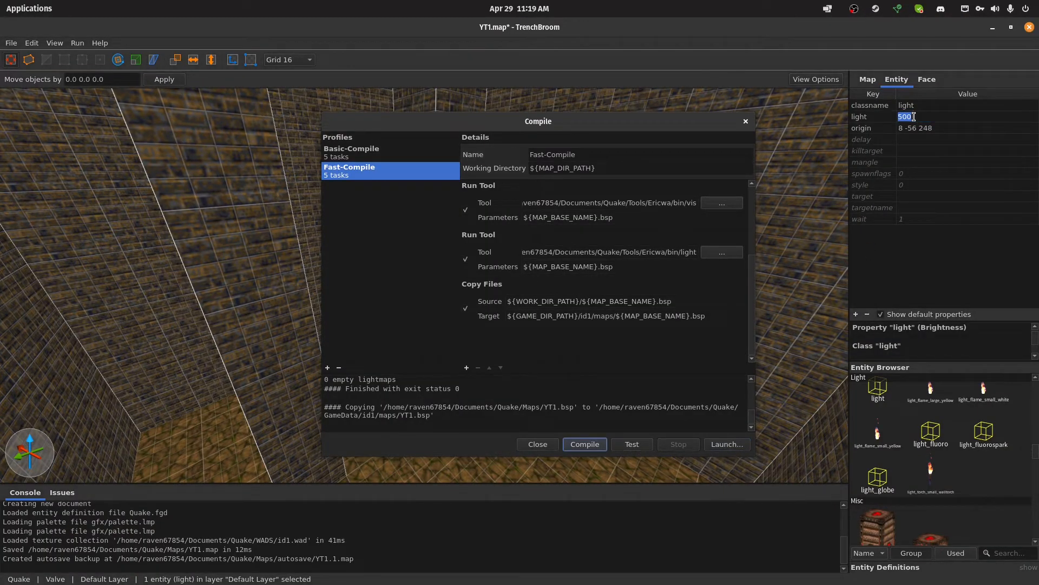
pyautogui.write('320')
pyautogui.press('Return')
# Add -bounce -extra4 before ${MAP_BASE_NAME}.bsp in the parameters of Fast-Compile's light tool
pyautogui.scroll(3, 615, 295)
pyautogui.scroll(-3, 608, 296)
pyautogui.click(579, 265)
pyautogui.write('-bounce -extra')
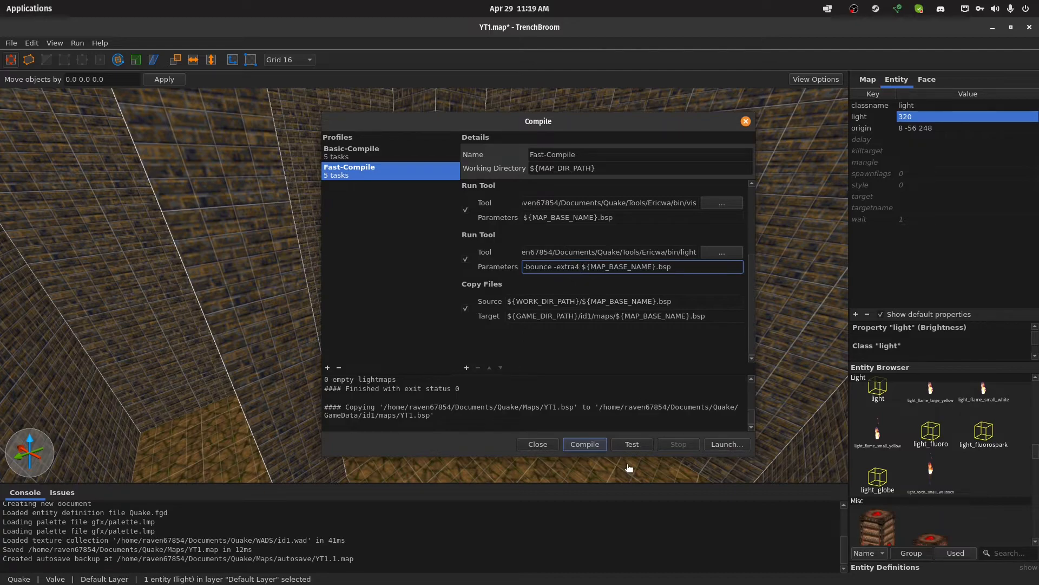
# Compile the map with the light options of Fast-Compile and launch YT1 in FTEQW
pyautogui.click(585, 445)
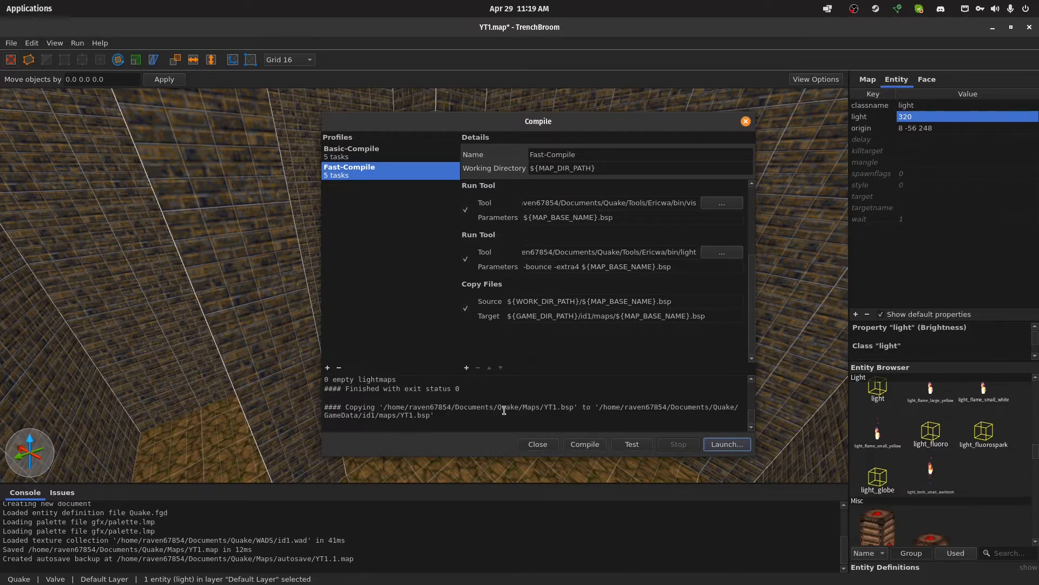
pyautogui.click(735, 444)
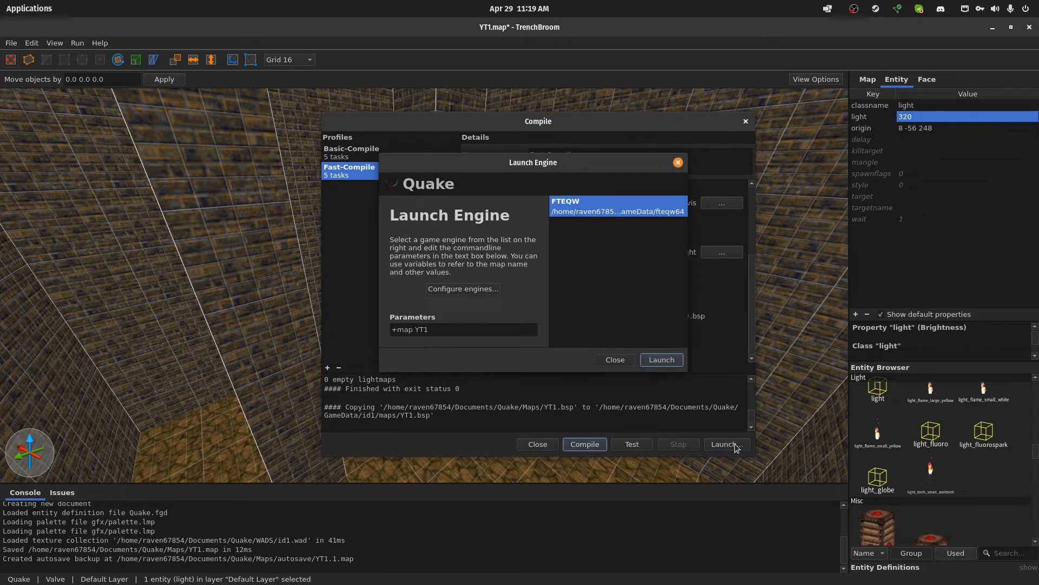
pyautogui.click(660, 364)
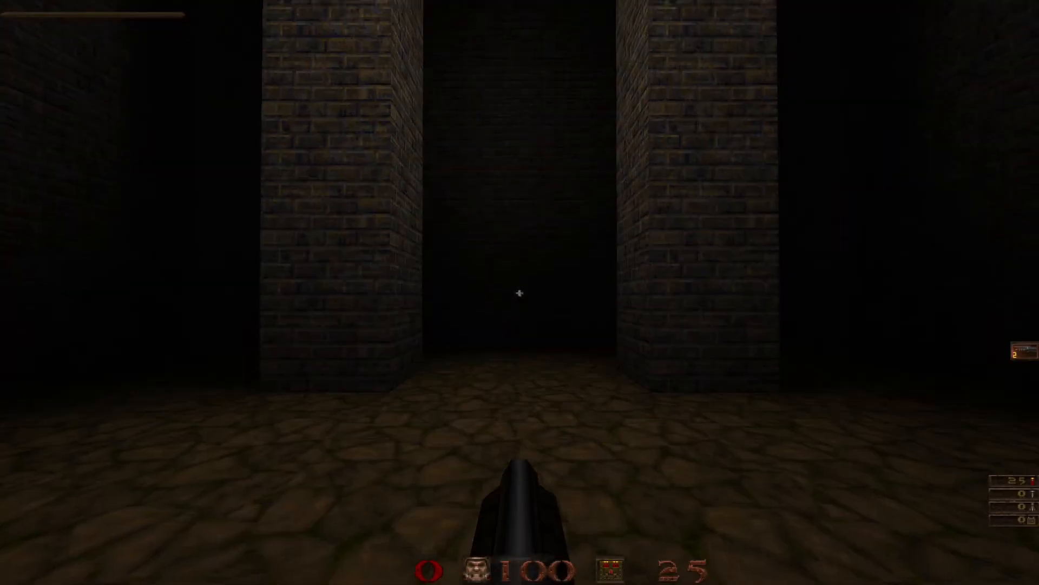
# Walk around the pillars in the game to inspect the lighting and shadows, and quit the engine
pyautogui.press('w')
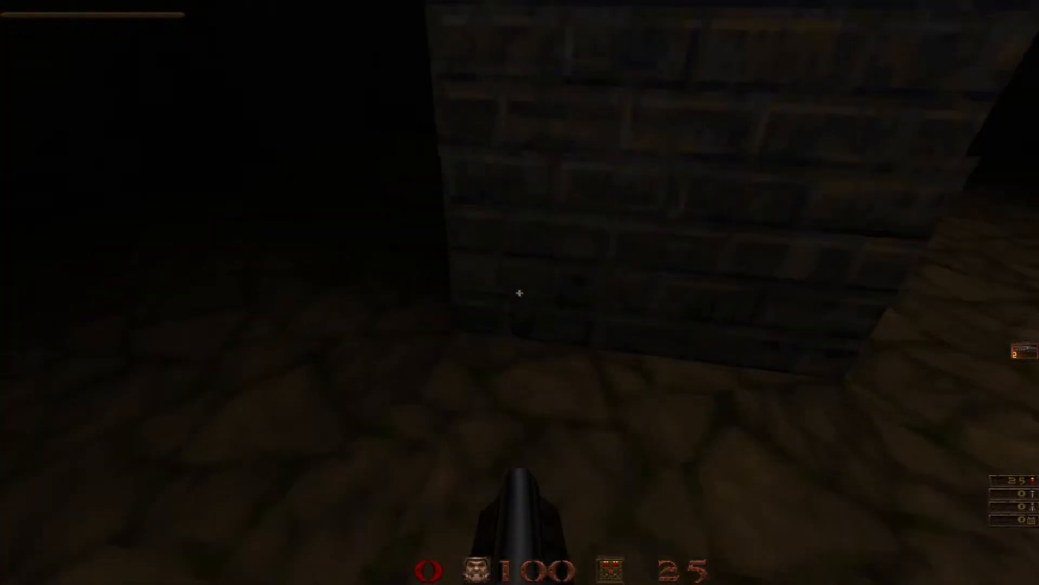
pyautogui.press('w')
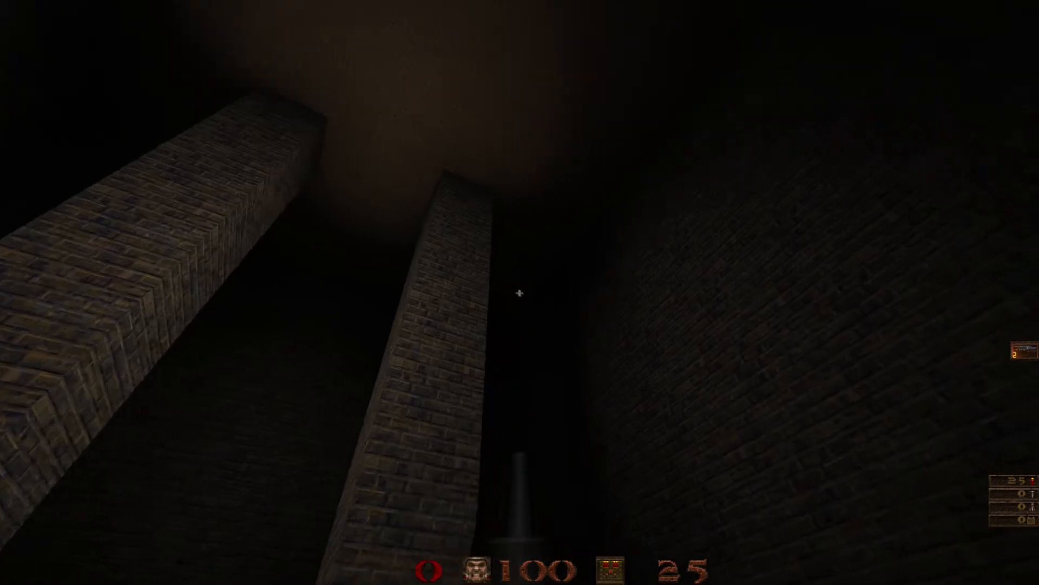
pyautogui.press('d')
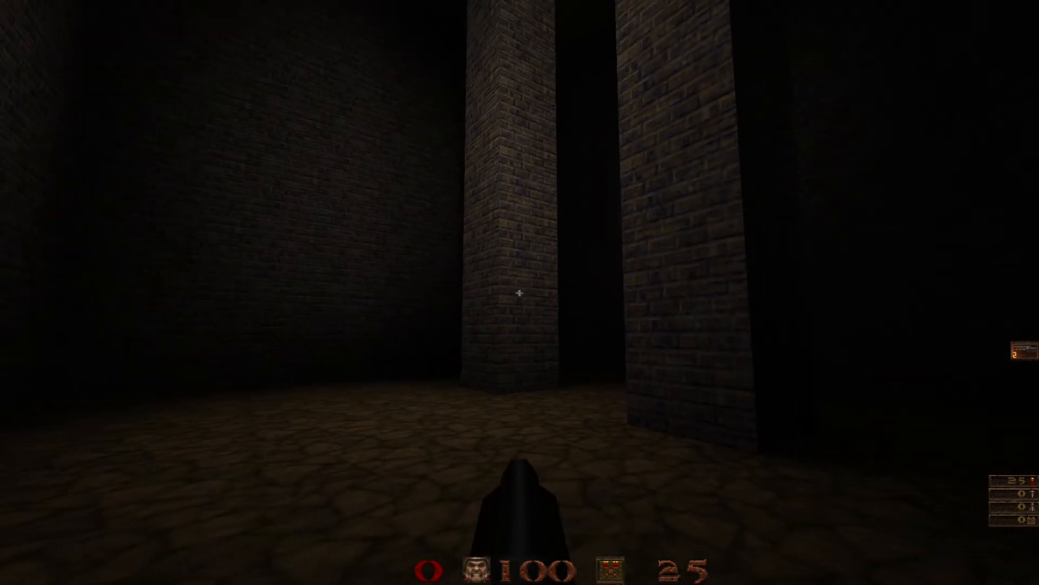
pyautogui.press('a')
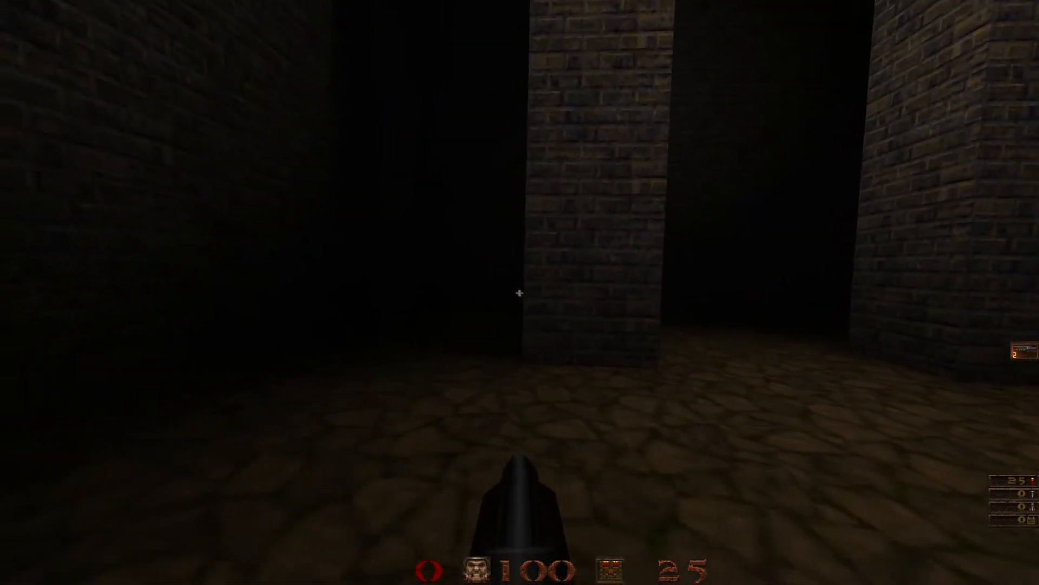
pyautogui.press('Escape')
pyautogui.click(458, 145)
pyautogui.click(388, 152)
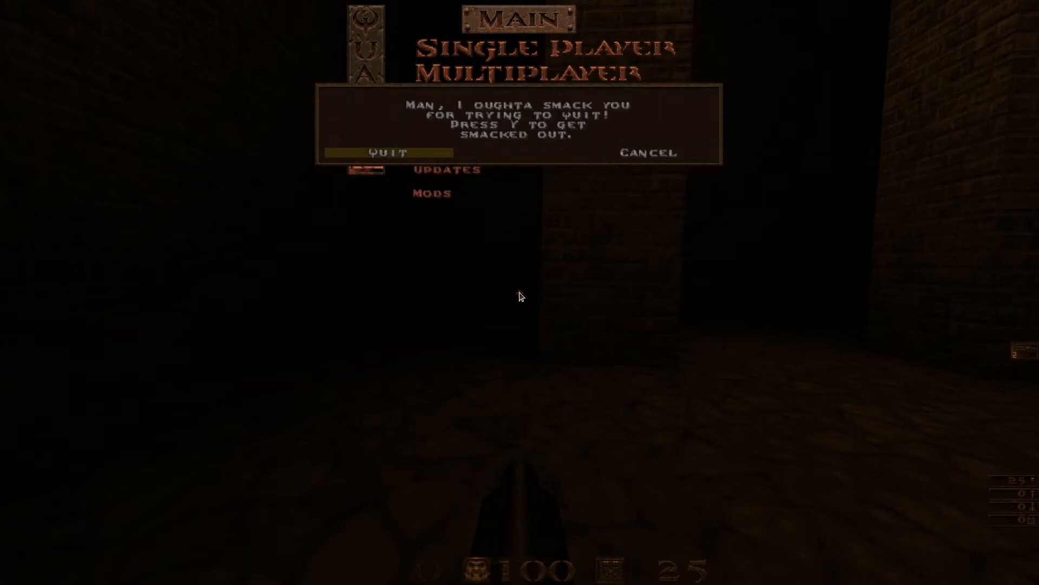
pyautogui.press('y')
# Check Basic-Compile's light parameters and reorder Fast-Compile's to -extra4 -bounce ${MAP_BASE_NAME}.bsp
pyautogui.click(364, 151)
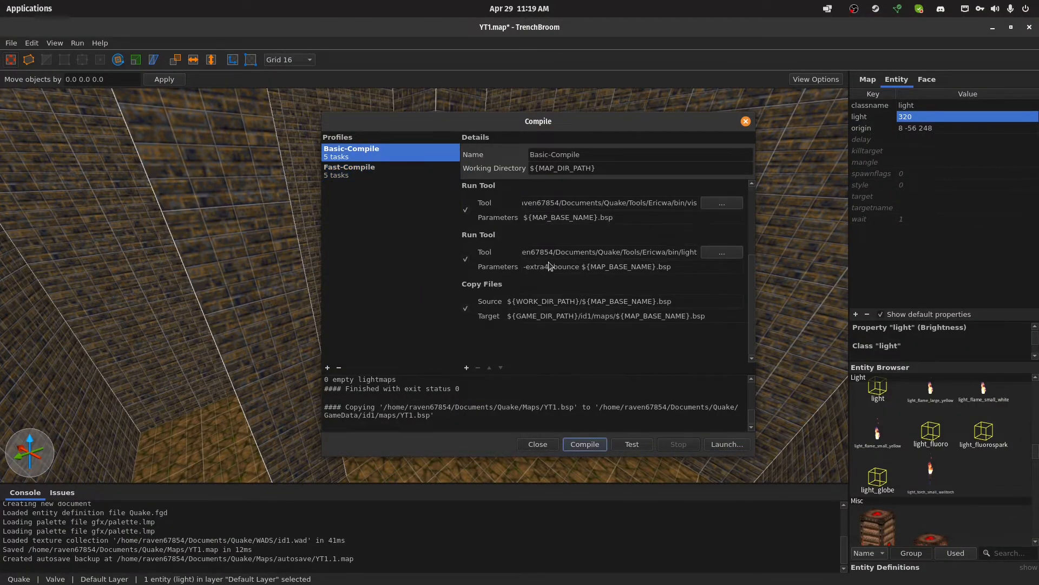
pyautogui.click(382, 175)
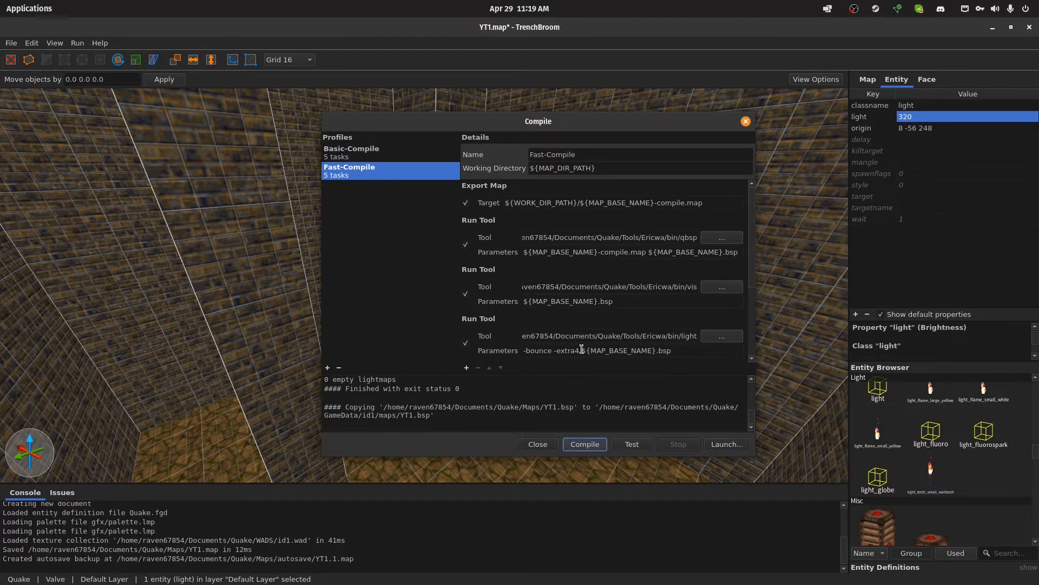
pyautogui.moveTo(554, 349); pyautogui.dragTo(495, 347)
pyautogui.press('BackSpace')
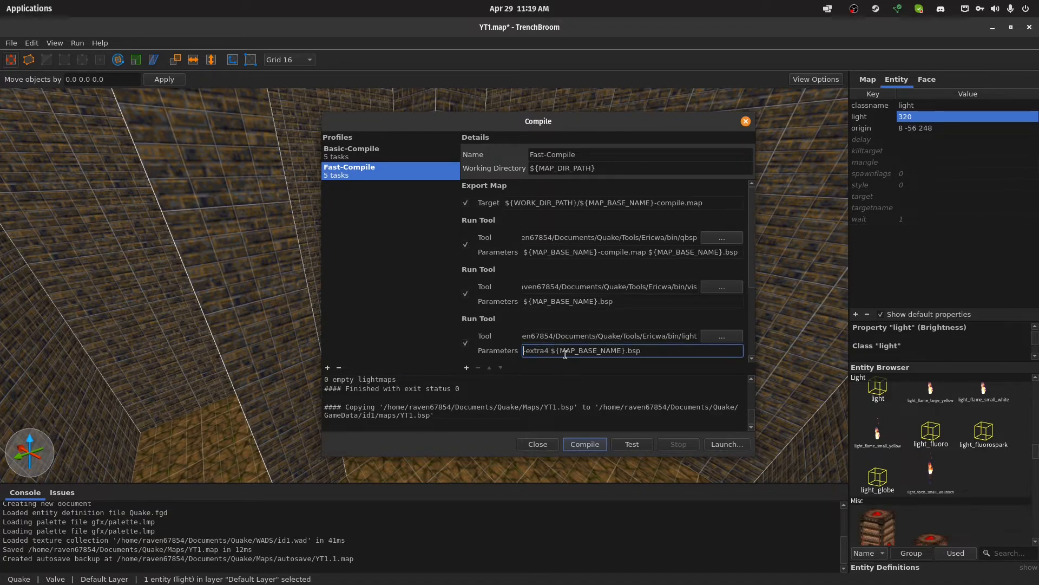
pyautogui.write('-bounce')
pyautogui.scroll(-3, 615, 347)
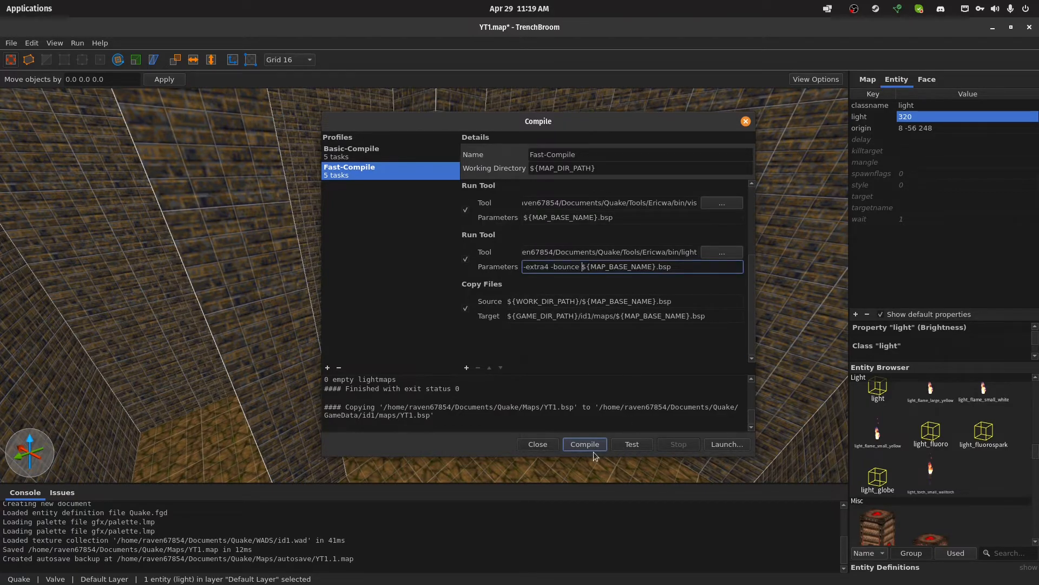
# Launch YT1 in FTEQW to inspect the lighting around the pillars and walls, and quit the engine
pyautogui.click(727, 444)
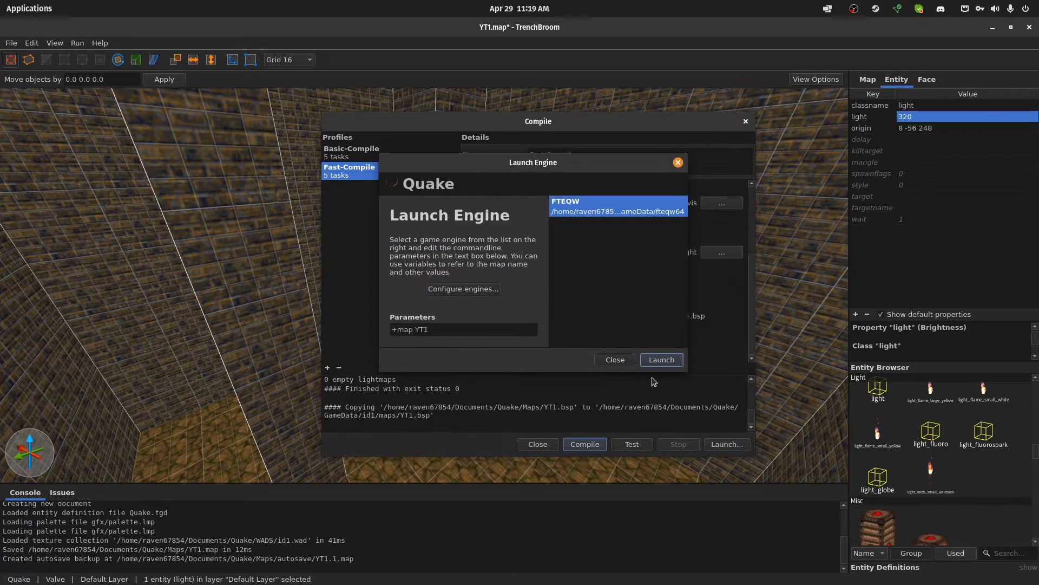
pyautogui.click(664, 361)
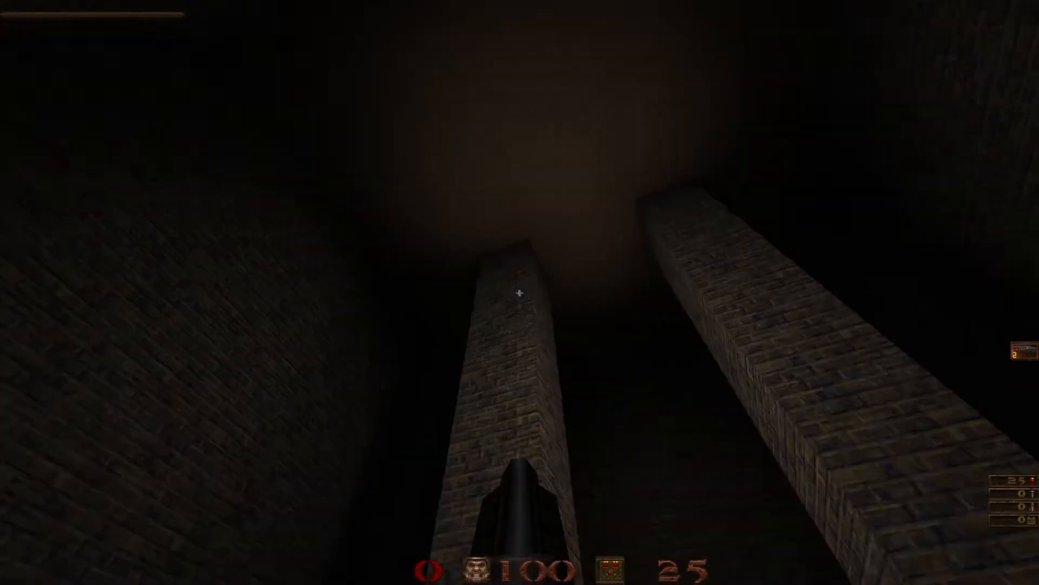
pyautogui.press('w')
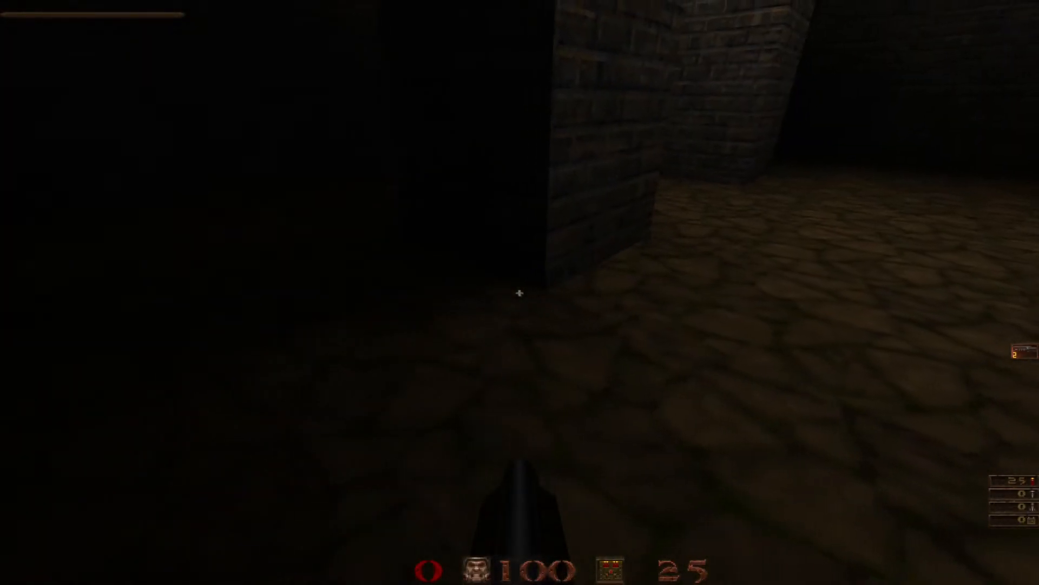
pyautogui.press('w')
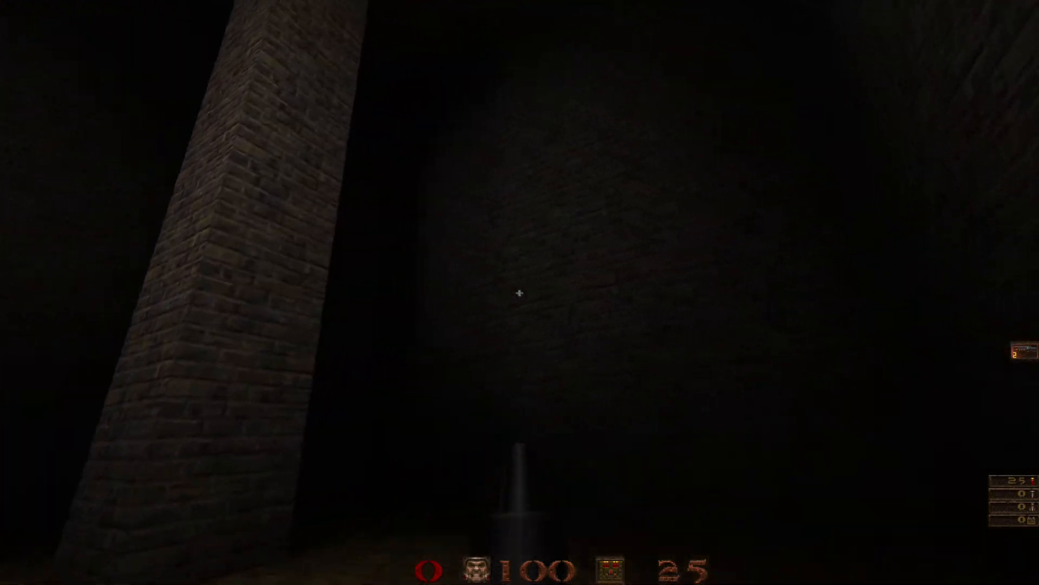
pyautogui.press('w')
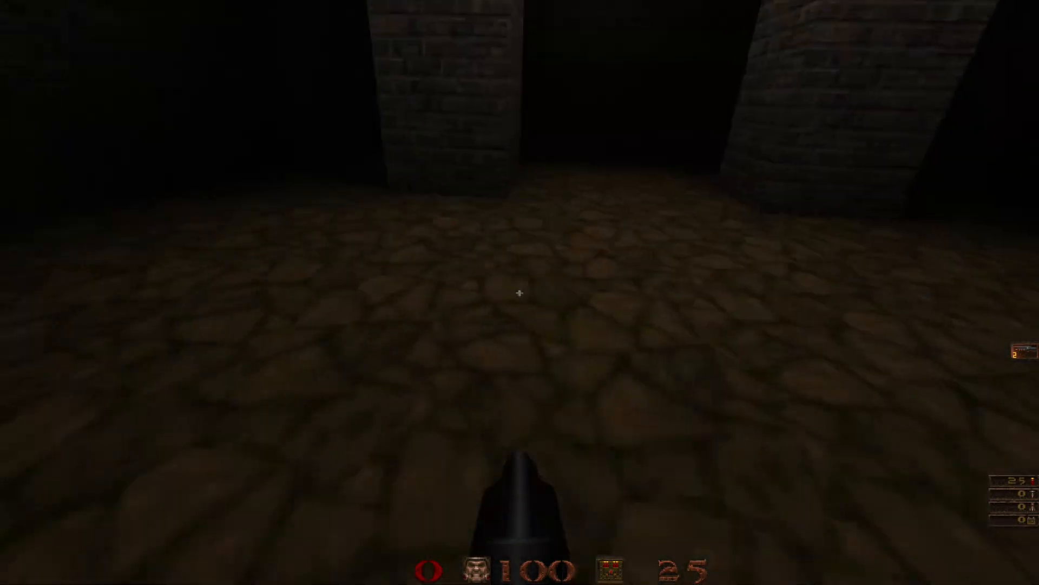
pyautogui.press('w')
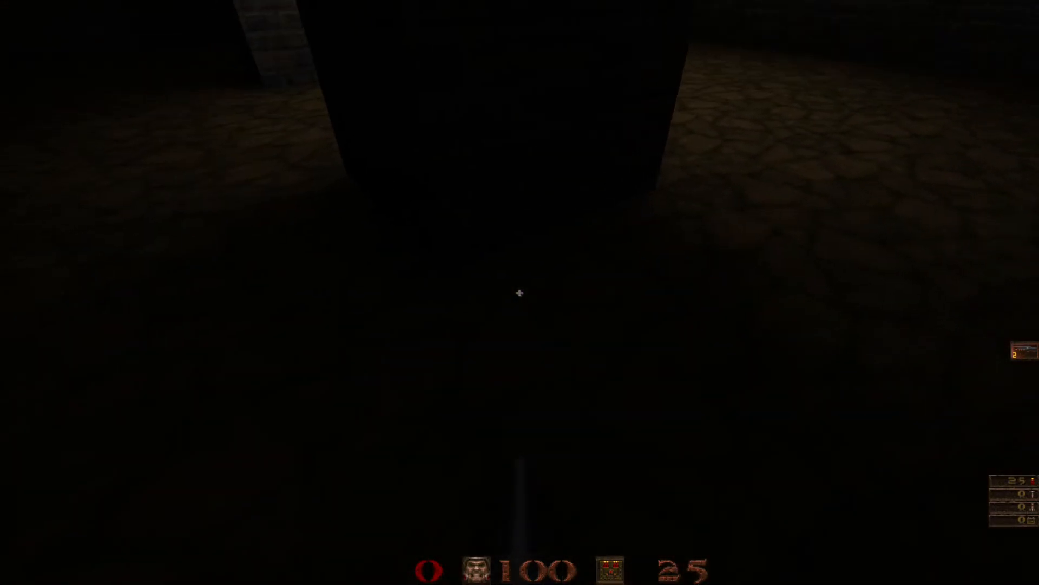
pyautogui.press('w')
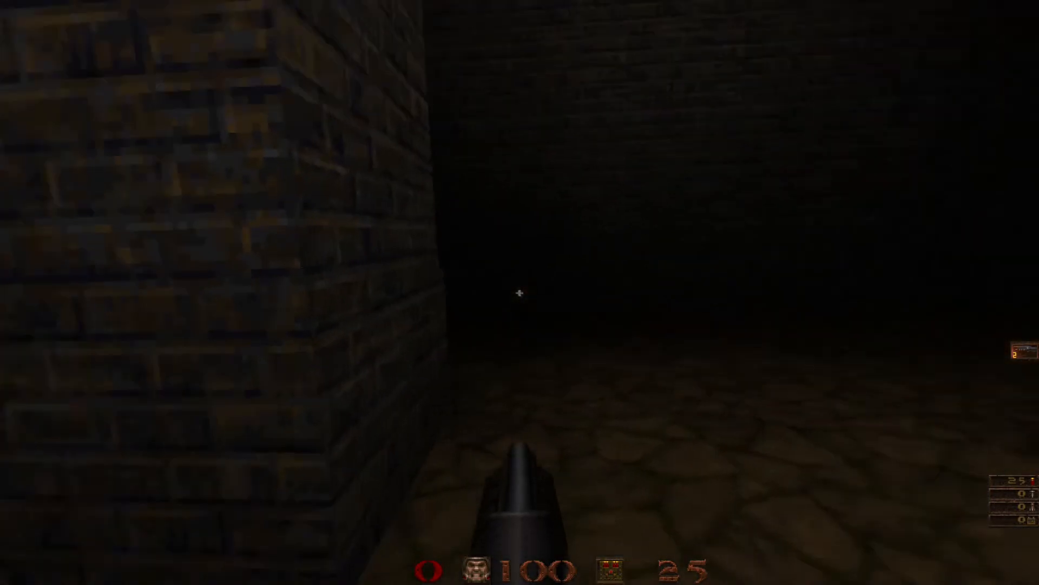
pyautogui.press('s')
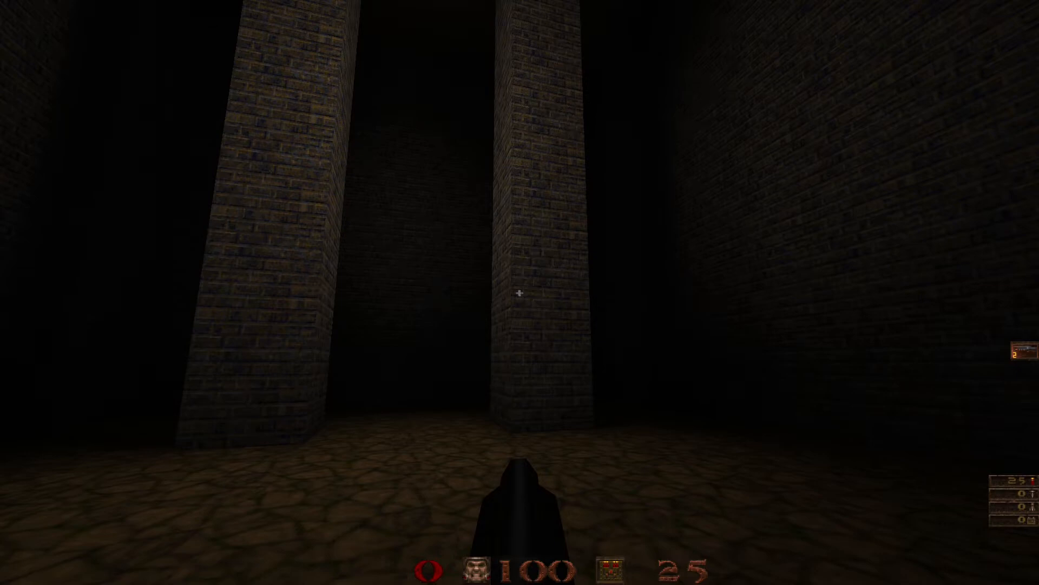
pyautogui.press('Escape')
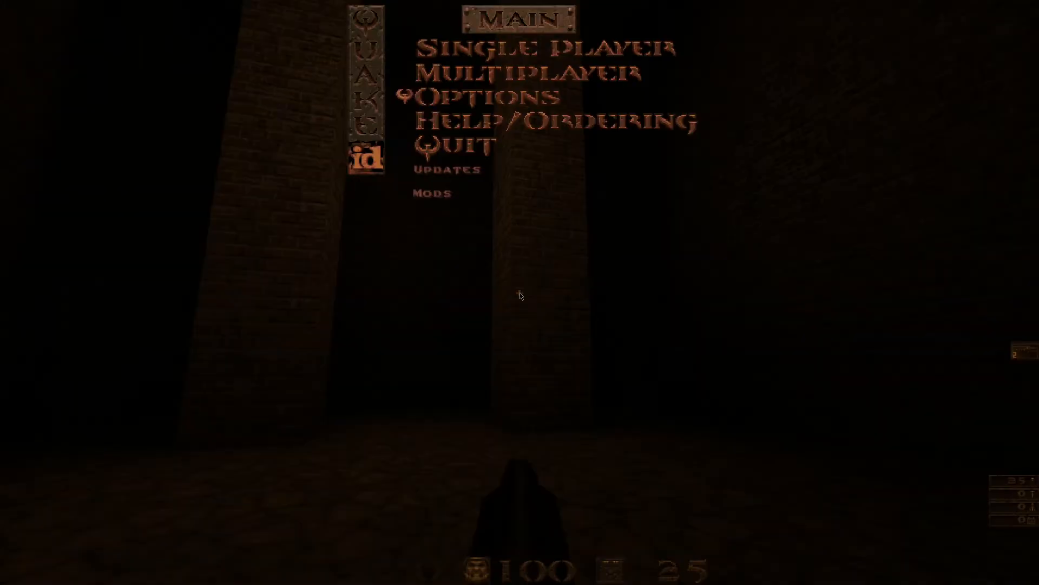
pyautogui.click(418, 147)
pyautogui.click(418, 147)
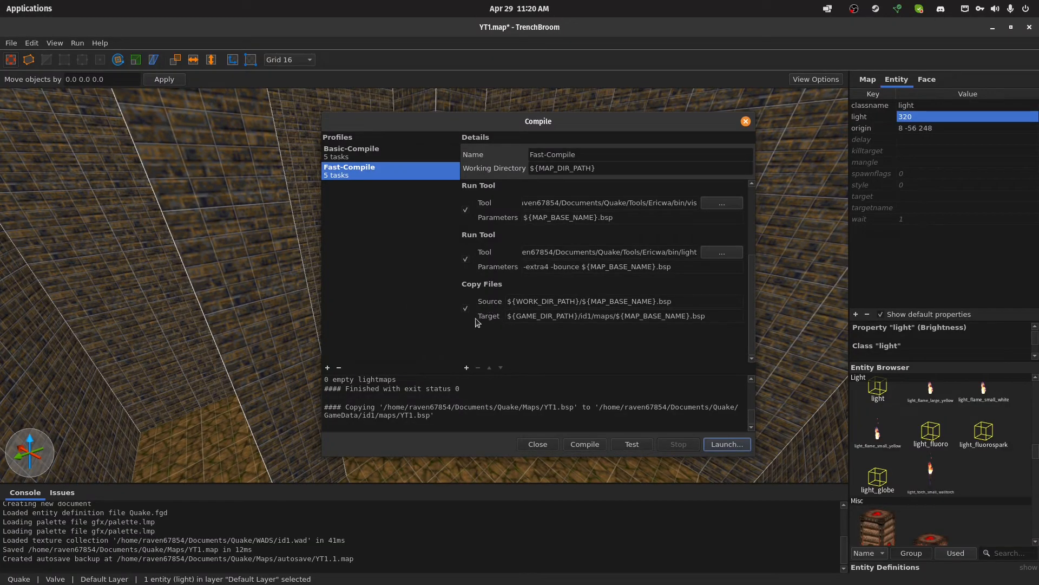
# Duplicate the Fast-Compile profile and name the copy DOS-Compile
pyautogui.scroll(3, 493, 314)
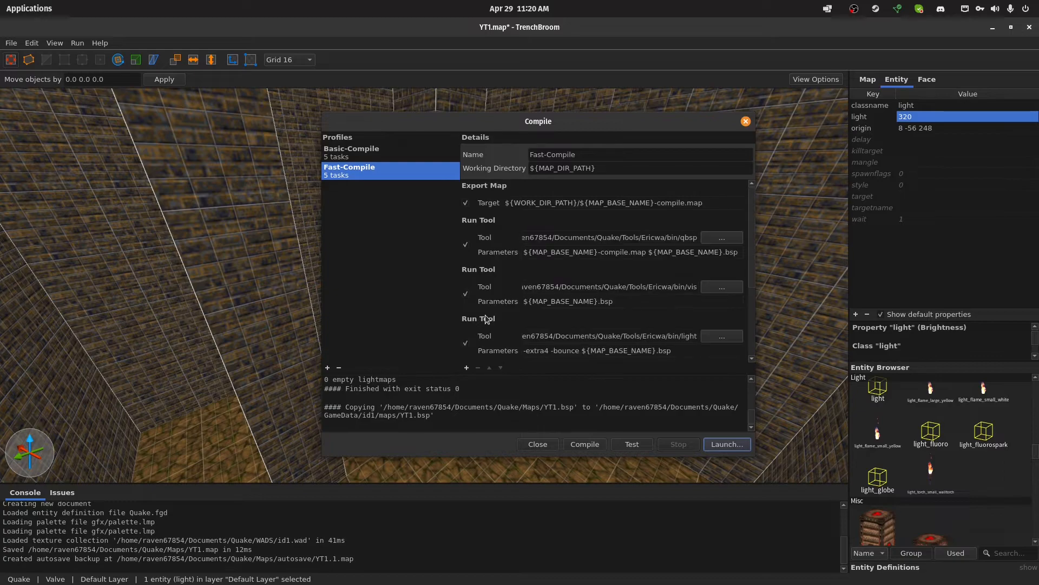
pyautogui.rightClick(355, 169)
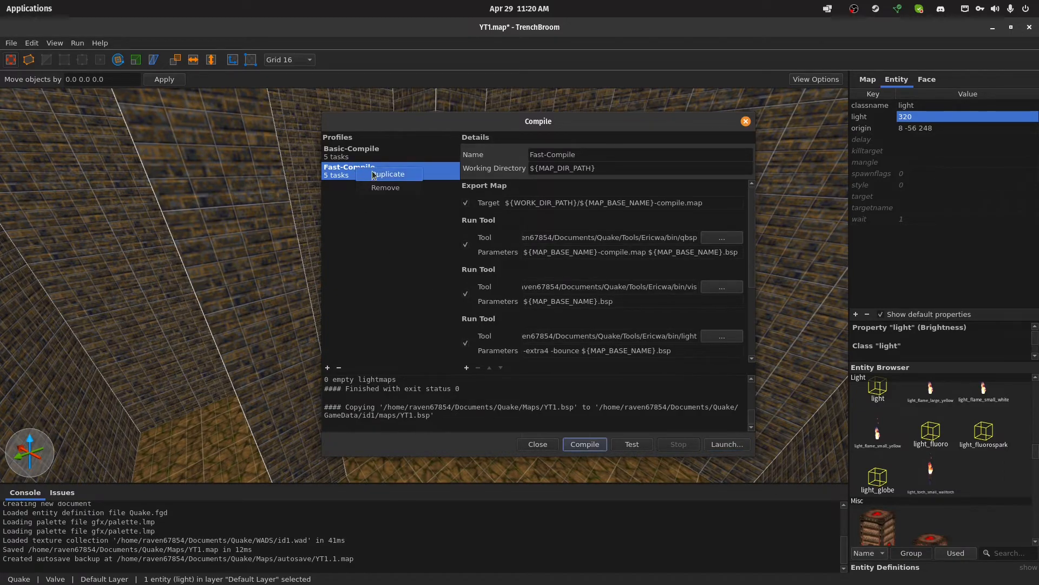
pyautogui.click(382, 251)
pyautogui.rightClick(399, 177)
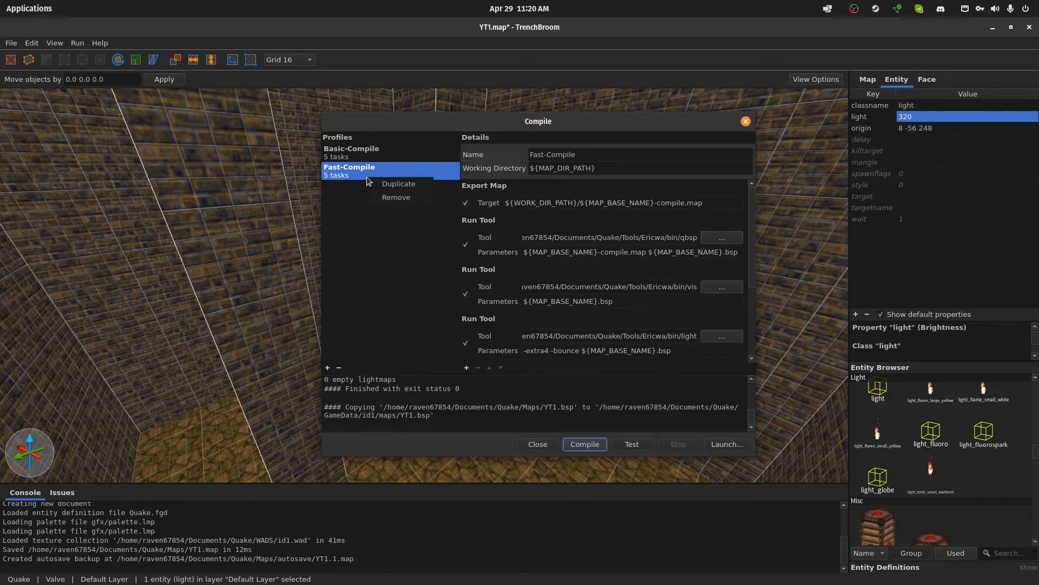
pyautogui.click(397, 184)
pyautogui.moveTo(583, 153); pyautogui.dragTo(475, 139)
pyautogui.write('DOS-Compile')
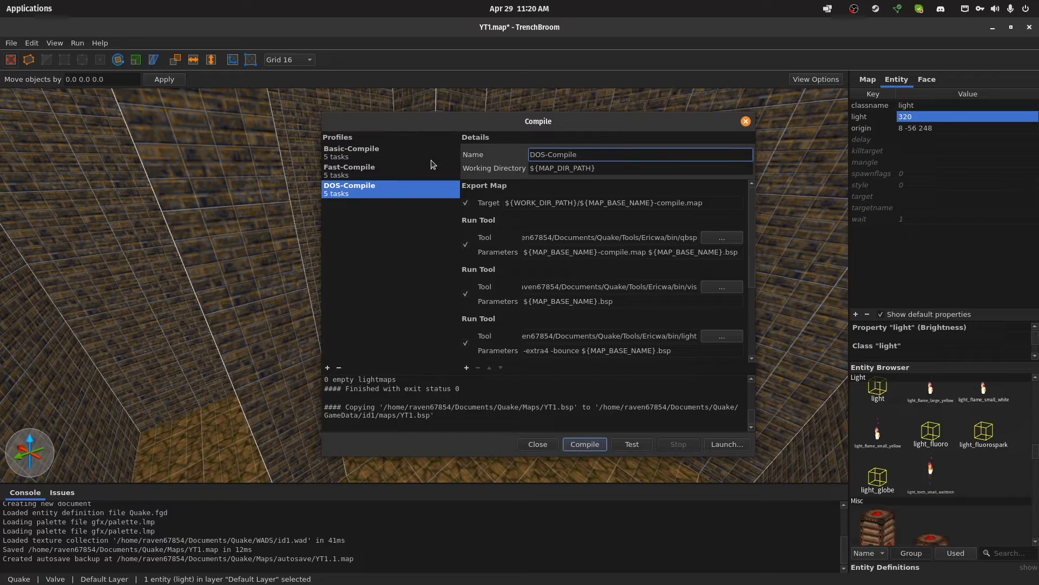
# Check DOS-Compile's copy target and open Other Locations in a new file manager window
pyautogui.scroll(-3, 595, 219)
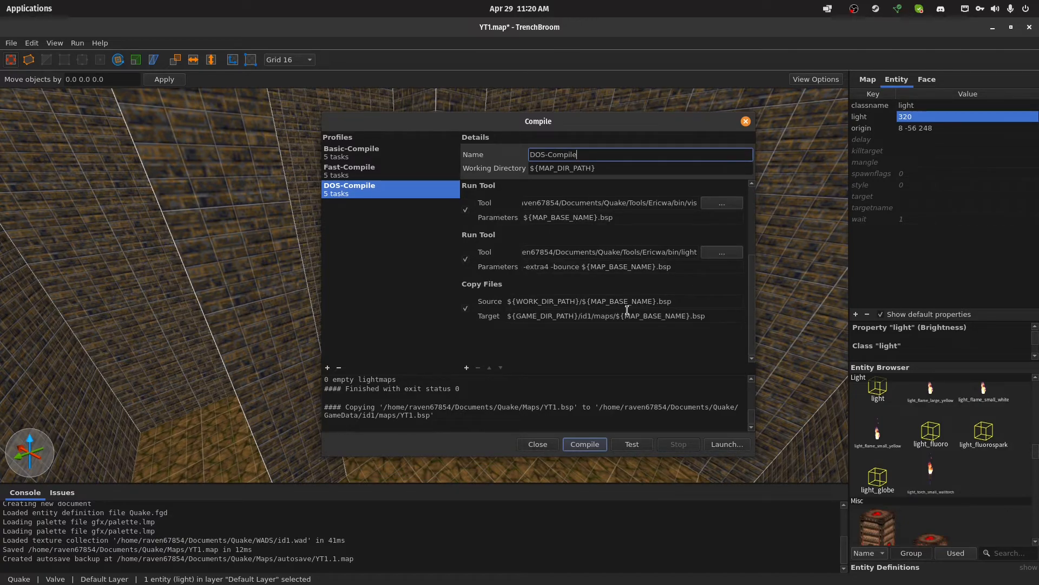
pyautogui.click(574, 315)
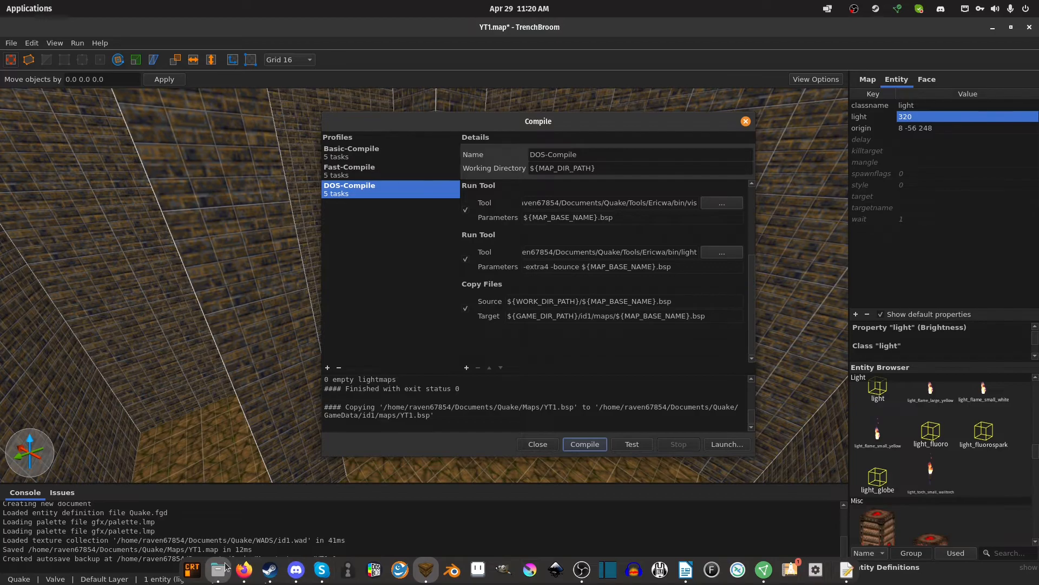
pyautogui.click(218, 580)
pyautogui.rightClick(310, 361)
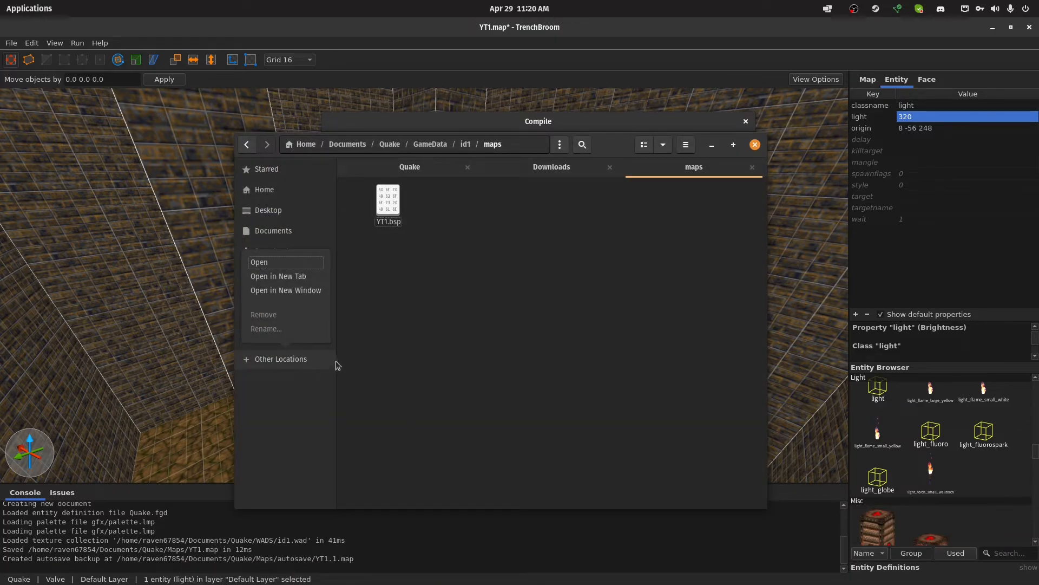
pyautogui.click(309, 291)
pyautogui.moveTo(301, 52); pyautogui.dragTo(1038, 163)
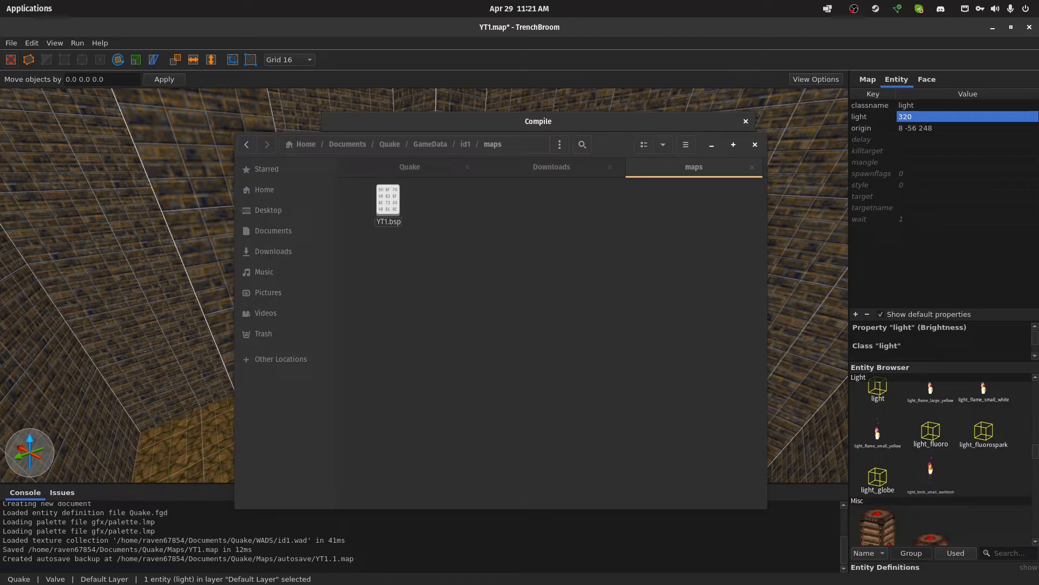
pyautogui.moveTo(1038, 130); pyautogui.dragTo(1038, 157)
pyautogui.moveTo(1038, 157); pyautogui.dragTo(554, 162)
# Browse to the Storage/FreeDOS/DOS/GAMES/QUAKE/ID1/maps folder in the new file manager window
pyautogui.doubleClick(538, 213)
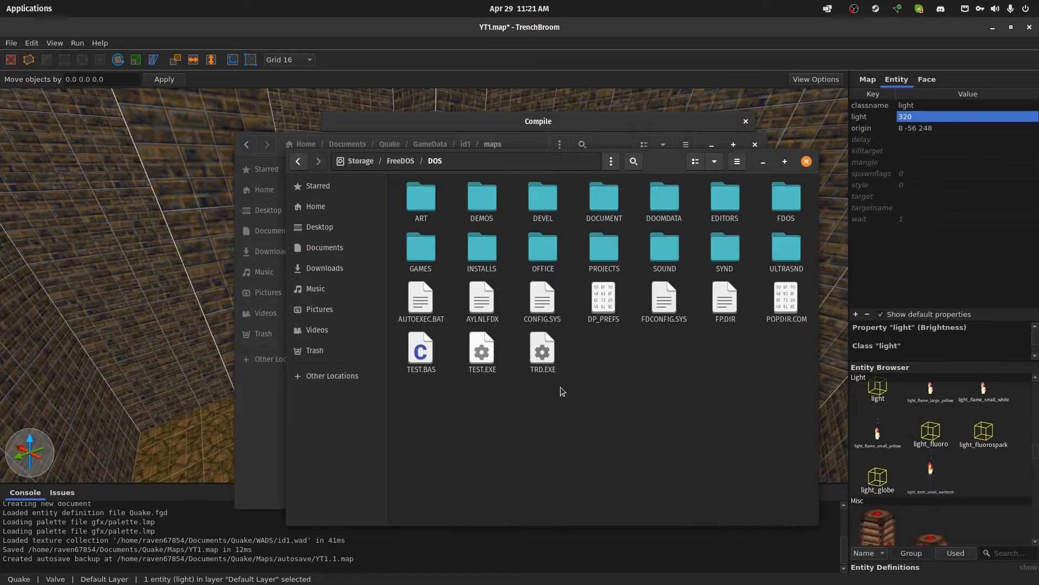
pyautogui.doubleClick(422, 255)
pyautogui.scroll(-5, 624, 380)
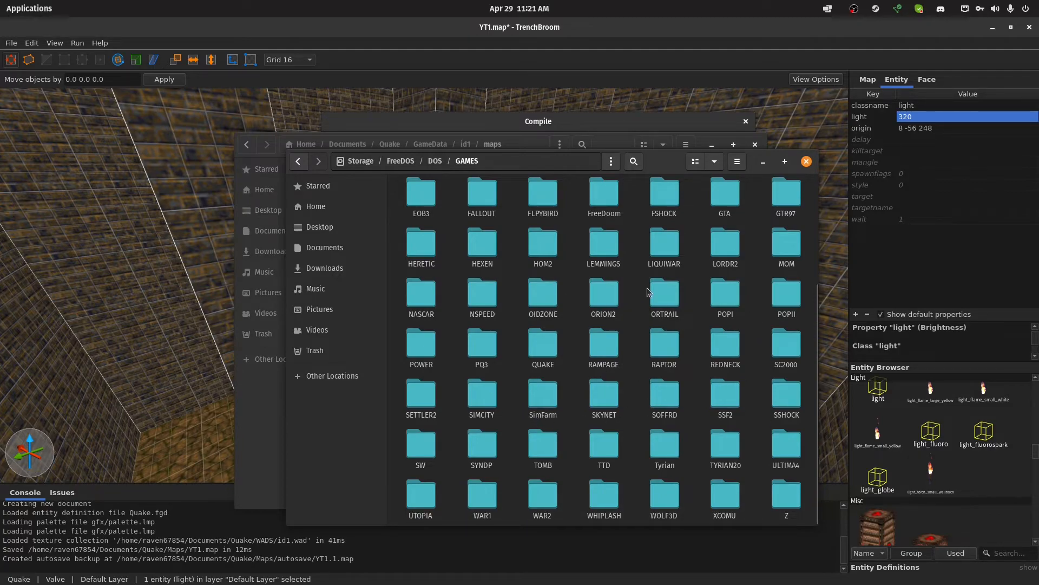
pyautogui.doubleClick(557, 350)
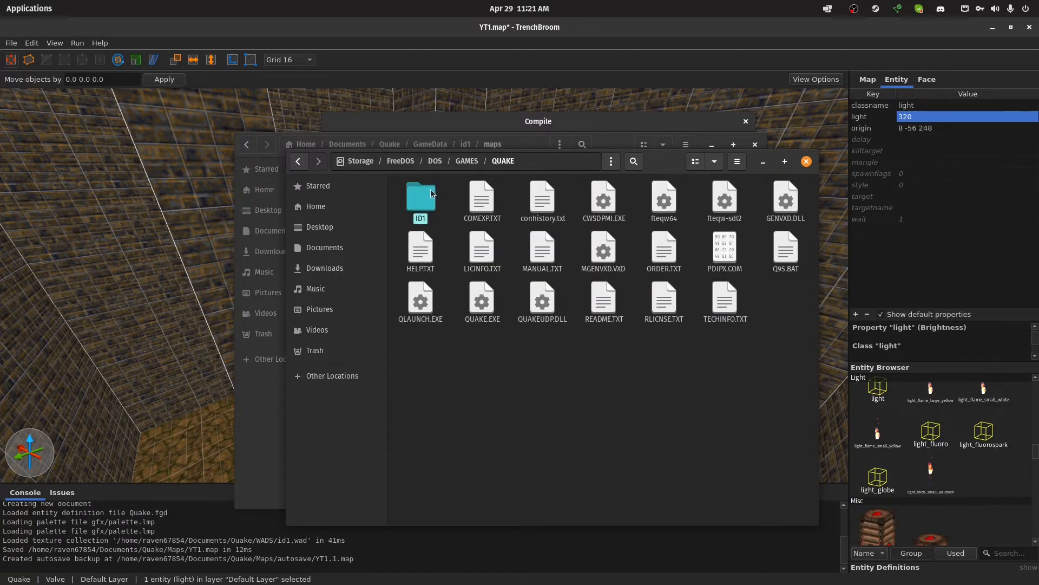
pyautogui.doubleClick(422, 196)
pyautogui.doubleClick(421, 196)
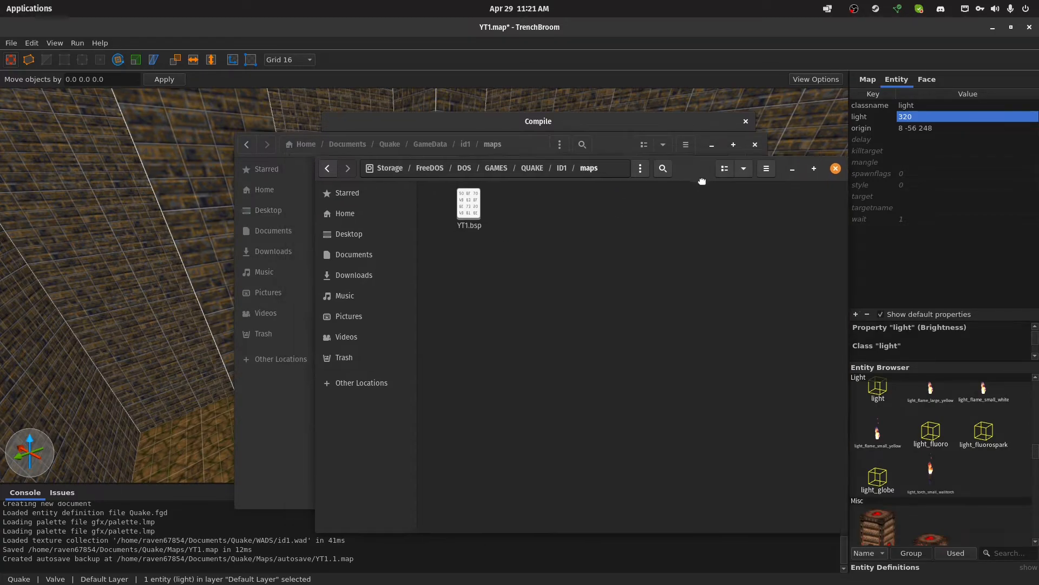
# Delete YT1.bsp from the DOS Quake maps folder
pyautogui.moveTo(684, 170); pyautogui.dragTo(832, 211)
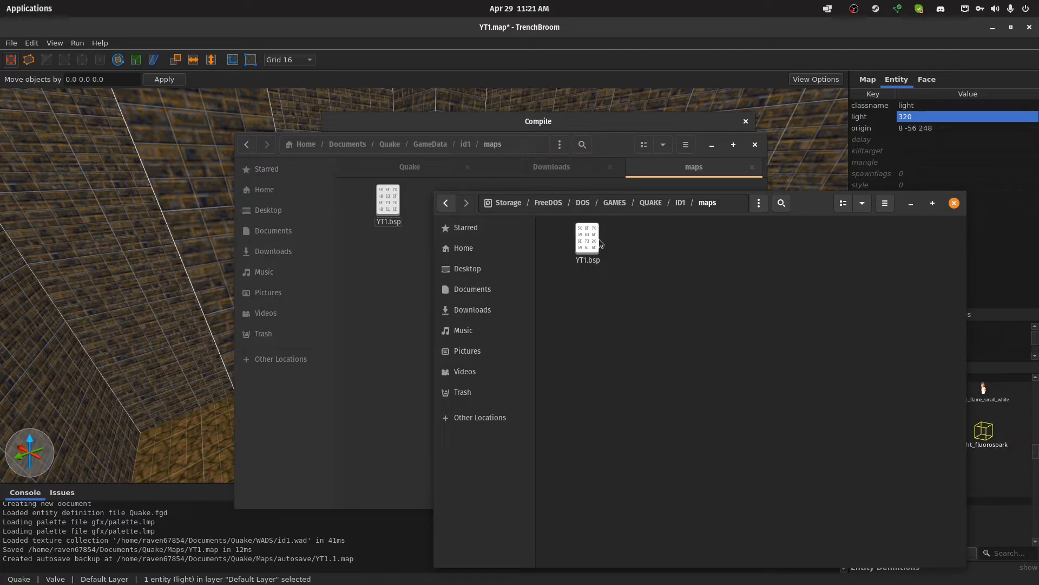
pyautogui.click(588, 250)
pyautogui.press('Delete')
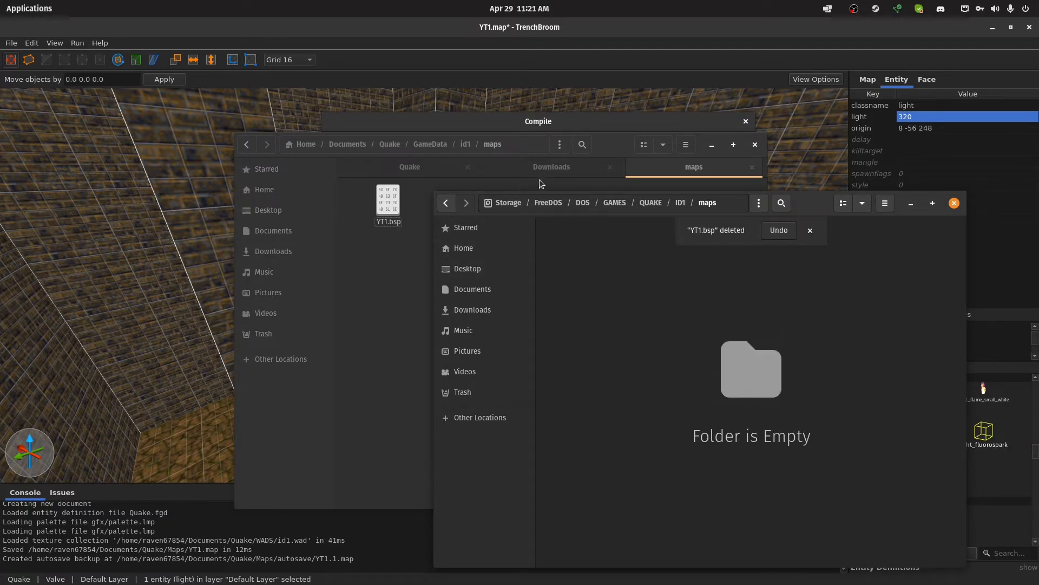
# Copy the path of the ID1 folder containing the DOS Quake maps folder and return to TrenchBroom's compile settings
pyautogui.moveTo(615, 153); pyautogui.dragTo(384, 110)
pyautogui.click(579, 264)
pyautogui.rightClick(613, 278)
pyautogui.click(702, 354)
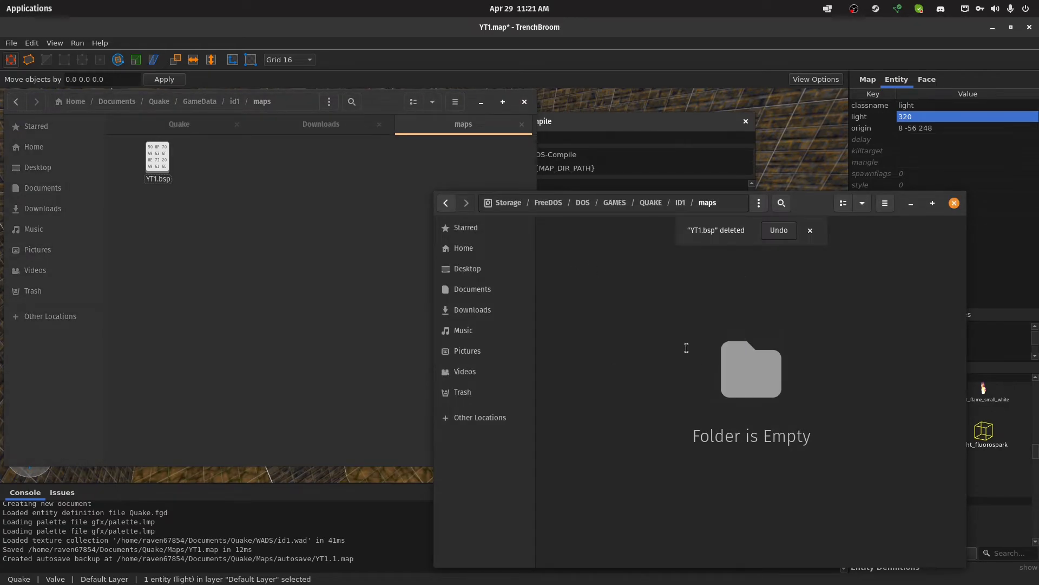
pyautogui.press('Escape')
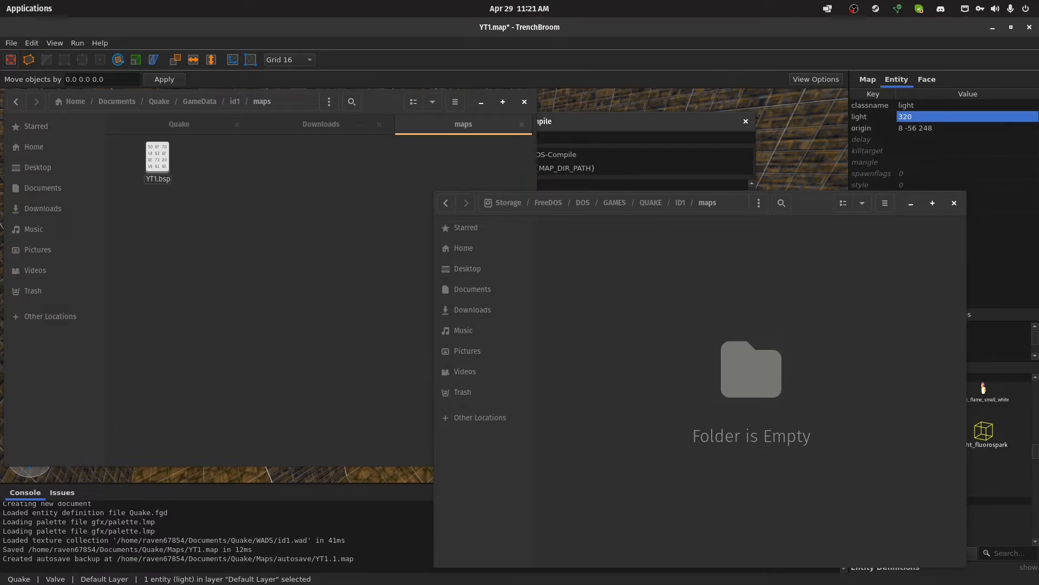
pyautogui.click(816, 339)
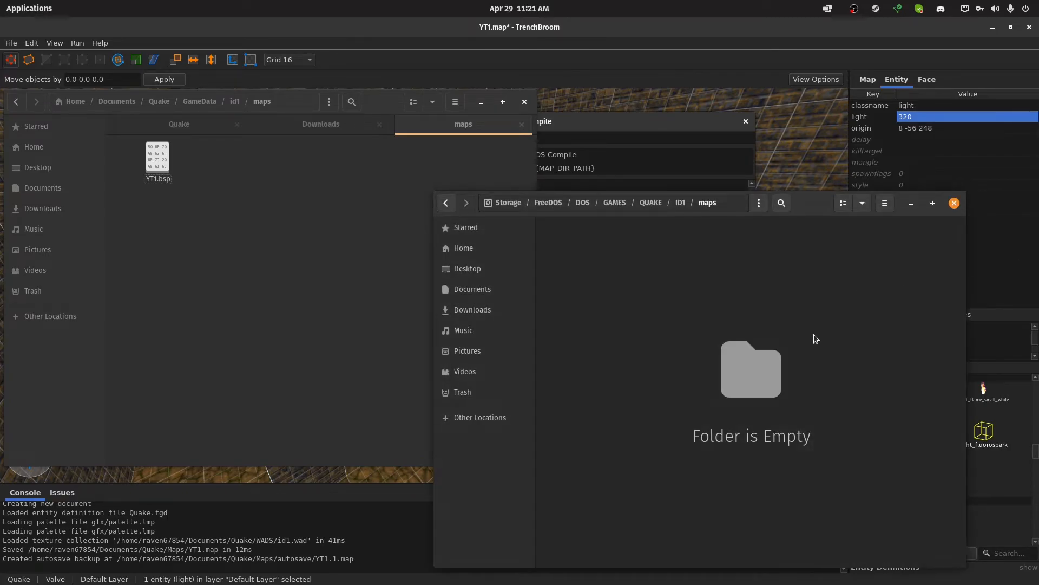
pyautogui.click(661, 145)
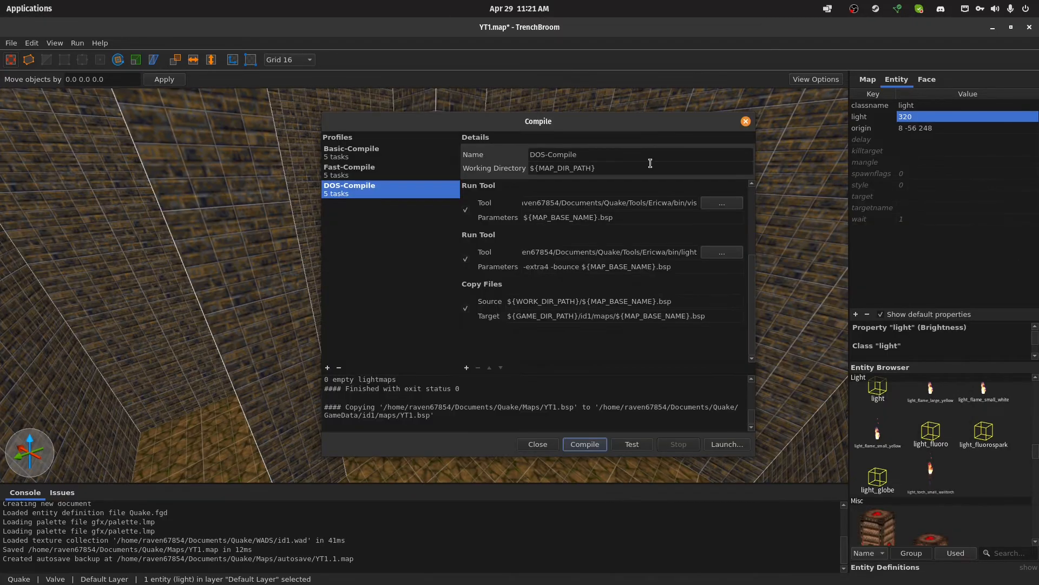
# Set the directory part of DOS-Compile's copy target to the copied Storage/FreeDOS/DOS/GAMES/QUAKE/ID1 path followed by /maps/, keeping ${MAP_BASE_NAME}.bsp
pyautogui.click(616, 315)
pyautogui.moveTo(615, 316); pyautogui.dragTo(433, 321)
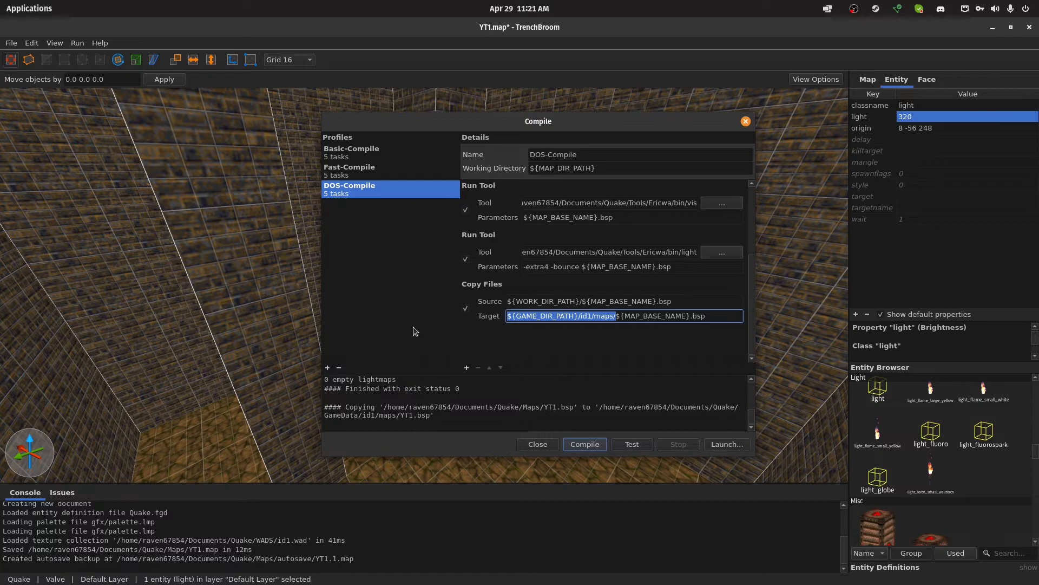
pyautogui.press('BackSpace')
pyautogui.write('/media/raven67854/Storage/FreeDOS/DOS/GAMES/QUAKE/ID1')
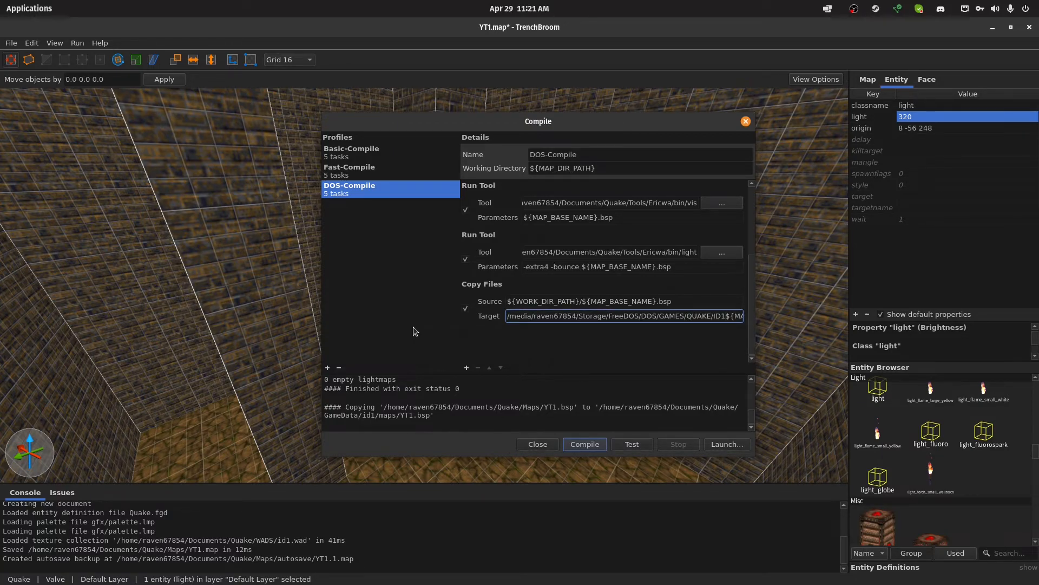
pyautogui.write('/maps/')
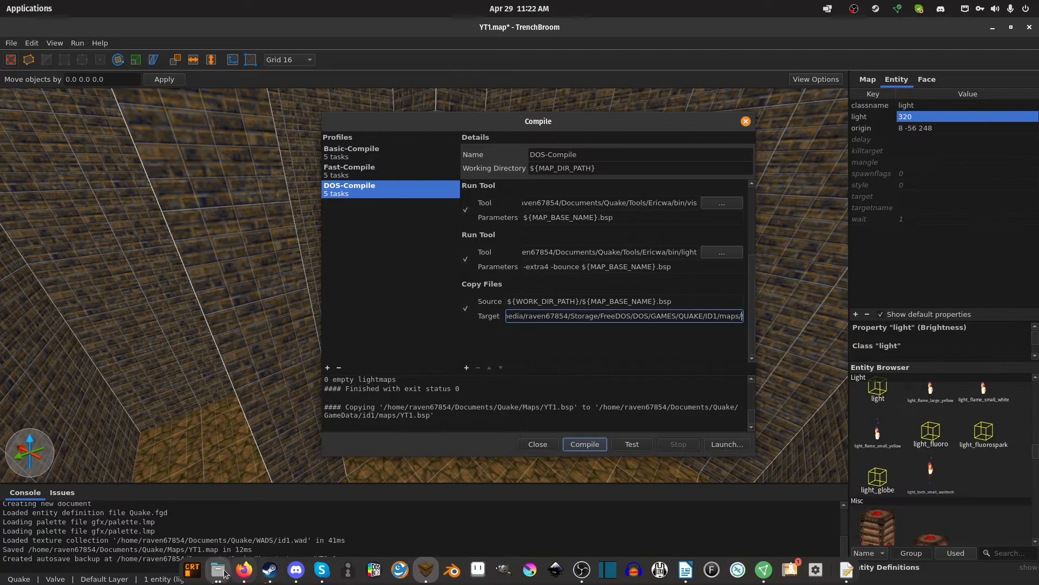
# Compile the map with DOS-Compile and check the DOS Quake maps folder for YT1.bsp
pyautogui.moveTo(221, 571)
pyautogui.click(281, 498)
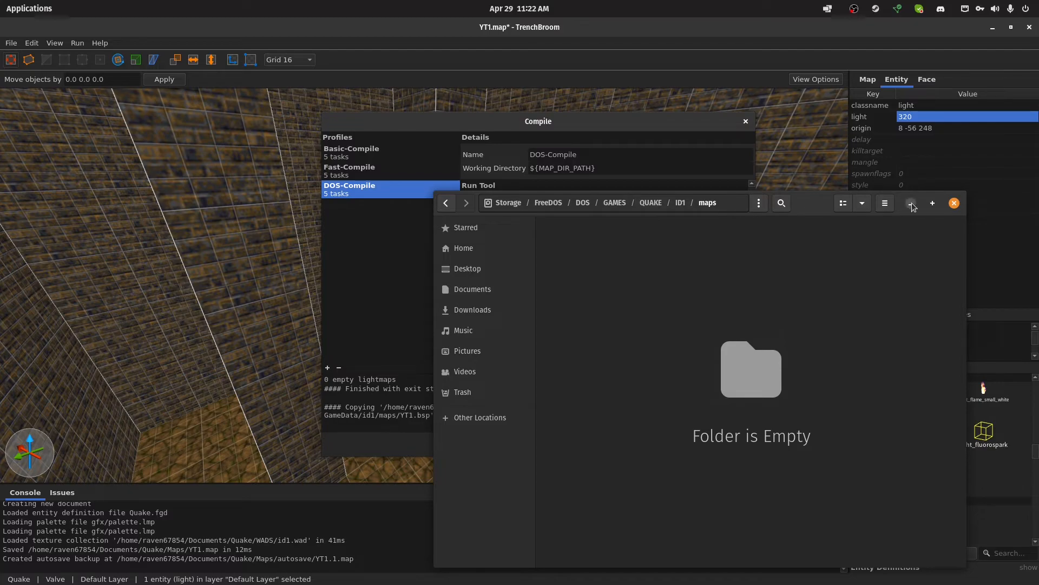
pyautogui.moveTo(816, 206); pyautogui.dragTo(1038, 123)
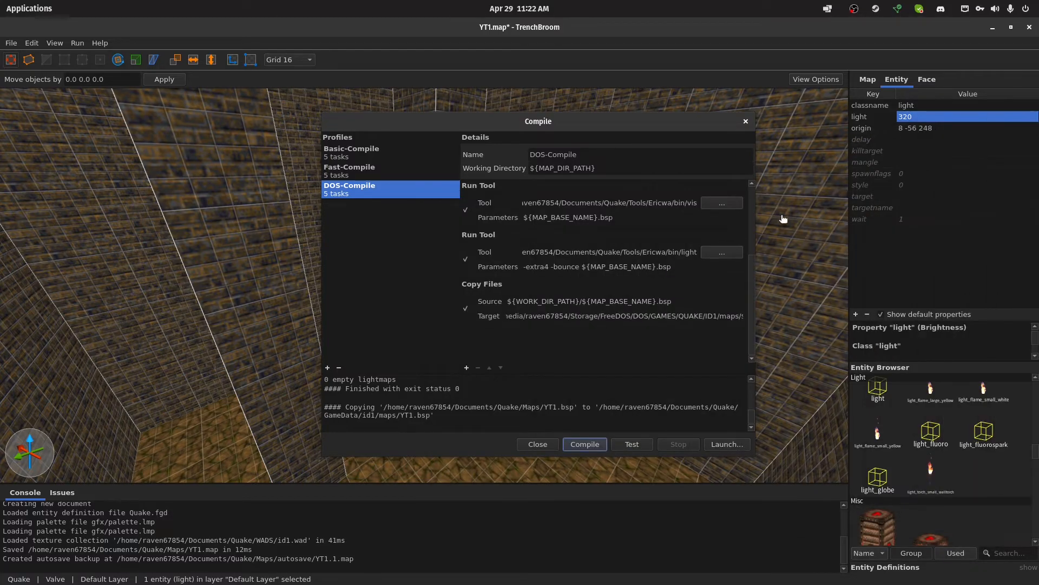
pyautogui.click(579, 447)
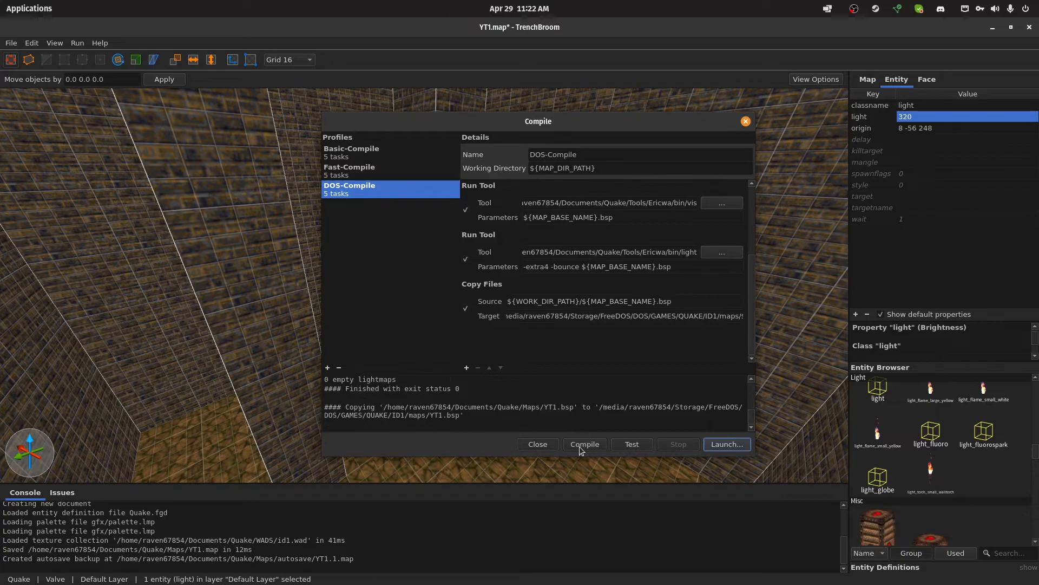
pyautogui.moveTo(1038, 123); pyautogui.dragTo(709, 169)
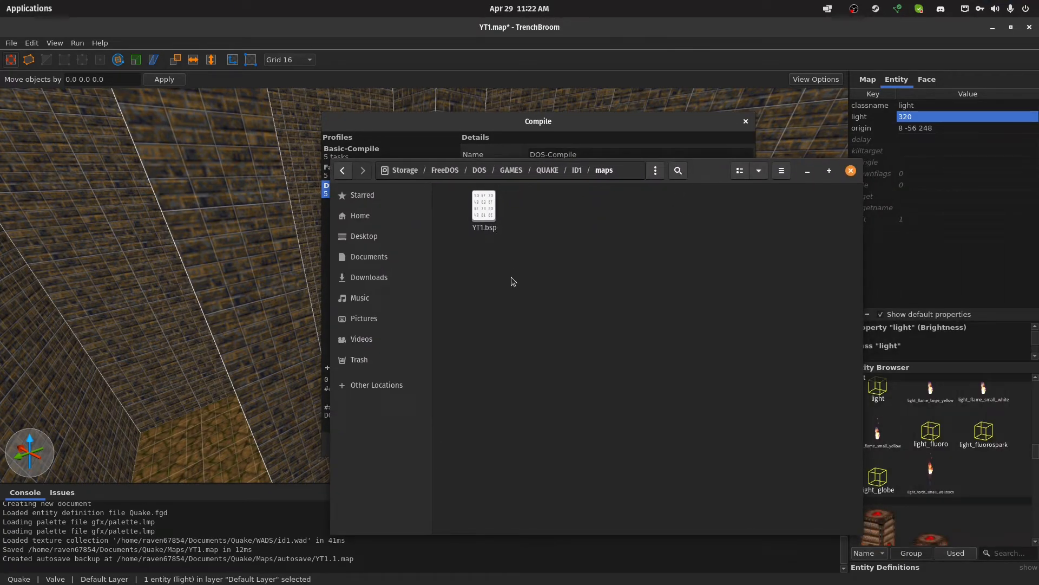
# Switch to DOSBox Staging and start Quake from the games\quake directory
pyautogui.moveTo(453, 577)
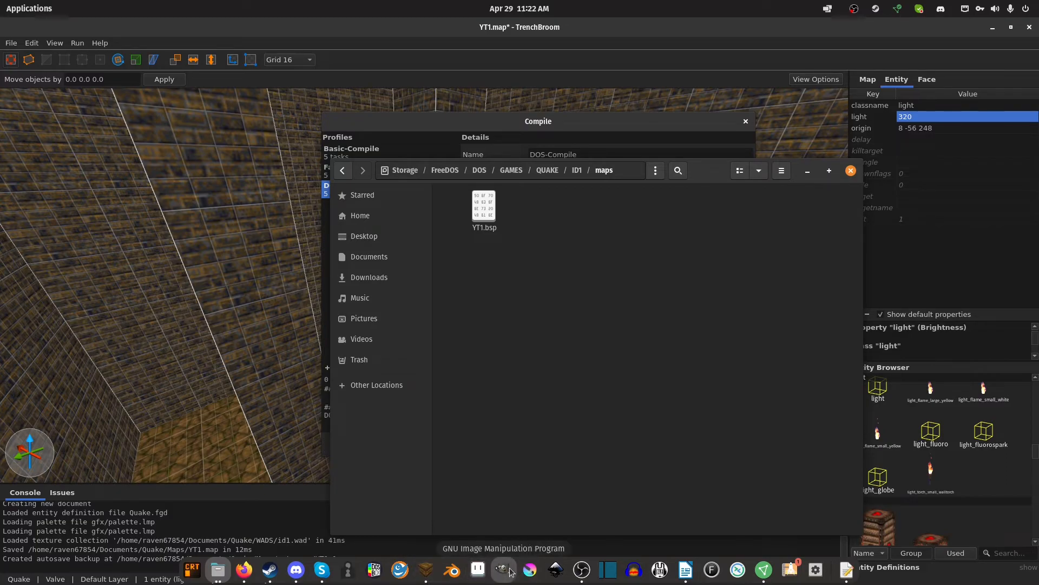
pyautogui.click(374, 569)
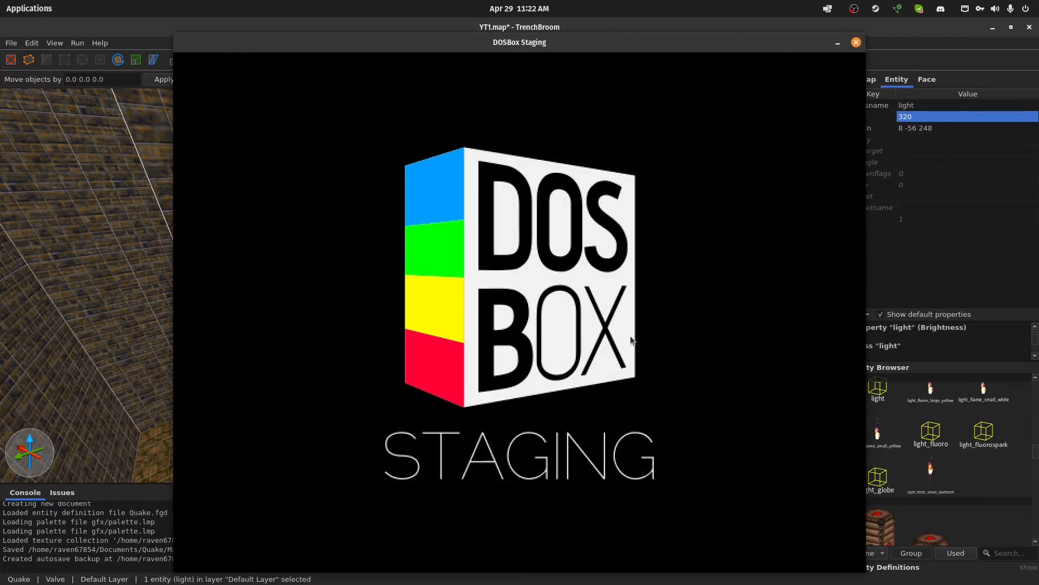
pyautogui.write('cd games\\quake')
pyautogui.press('Return')
pyautogui.write('quake')
pyautogui.press('Return')
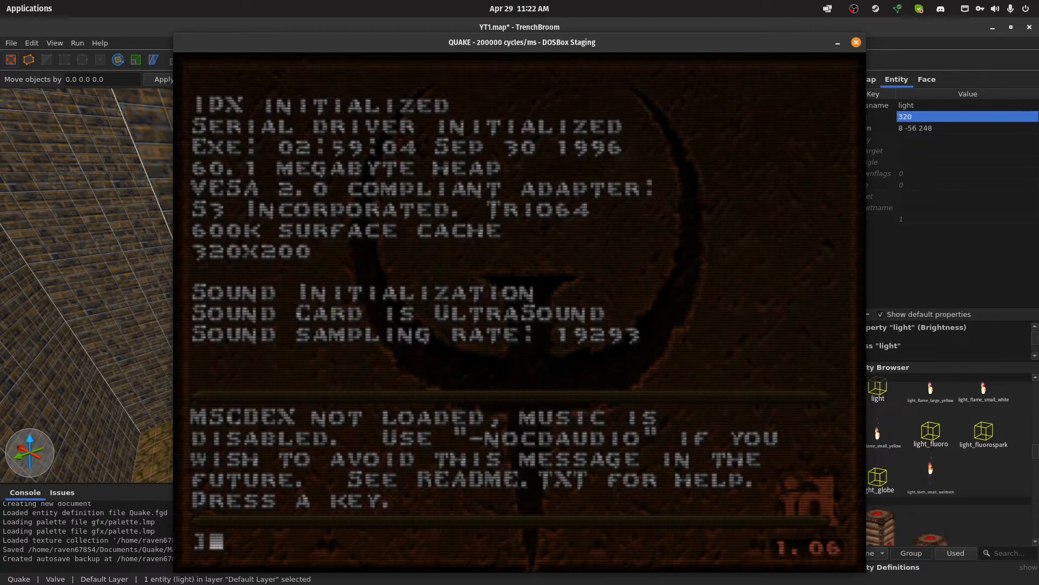
# Dismiss the startup message and start a new single-player game in DOS Quake
pyautogui.press('Return')
pyautogui.press('Escape')
pyautogui.press('Return')
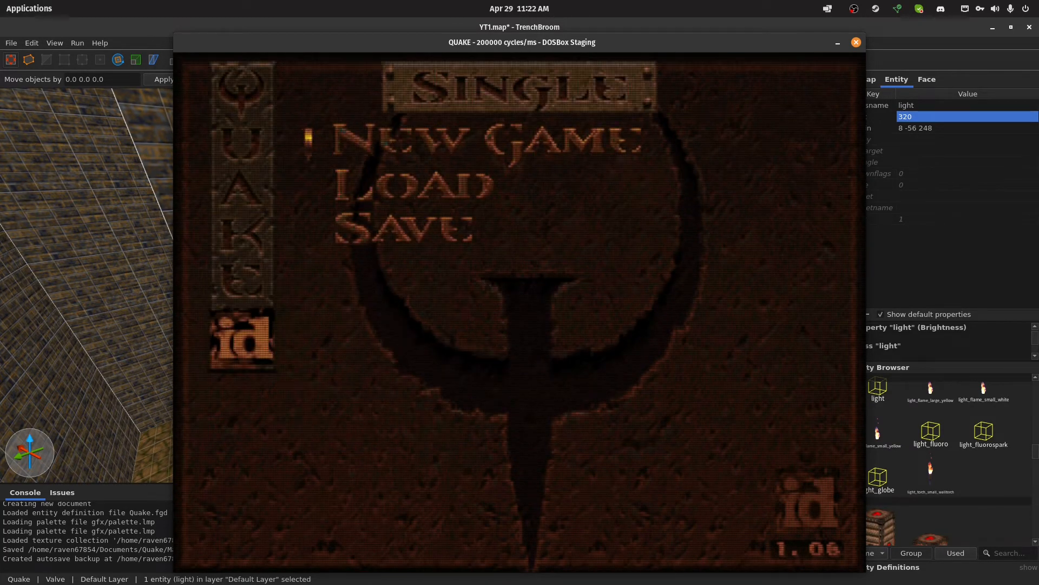
pyautogui.press('Return')
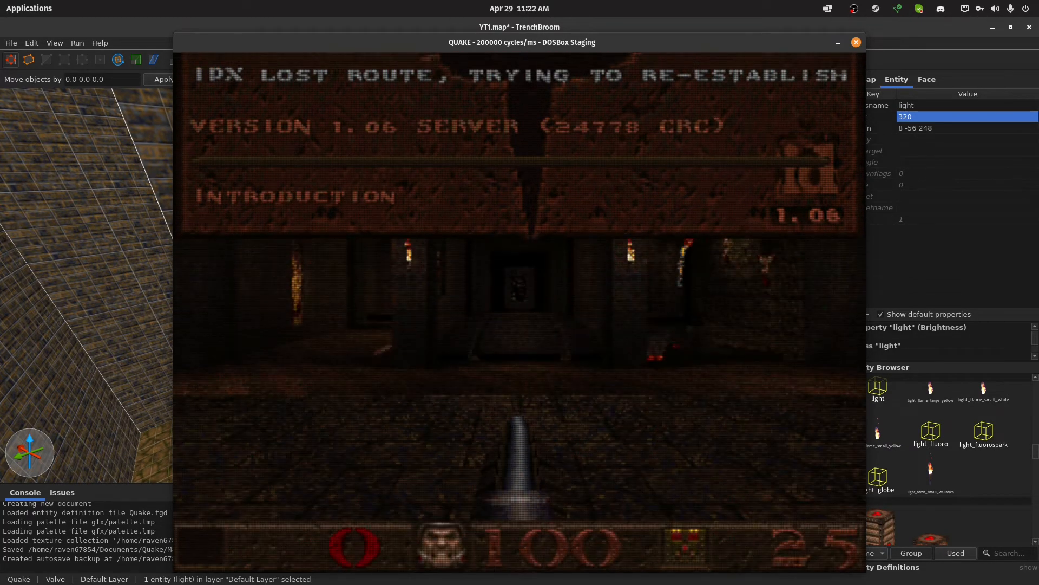
pyautogui.press('w')
# Load the custom level in DOS Quake with the console command map yt1
pyautogui.press('`')
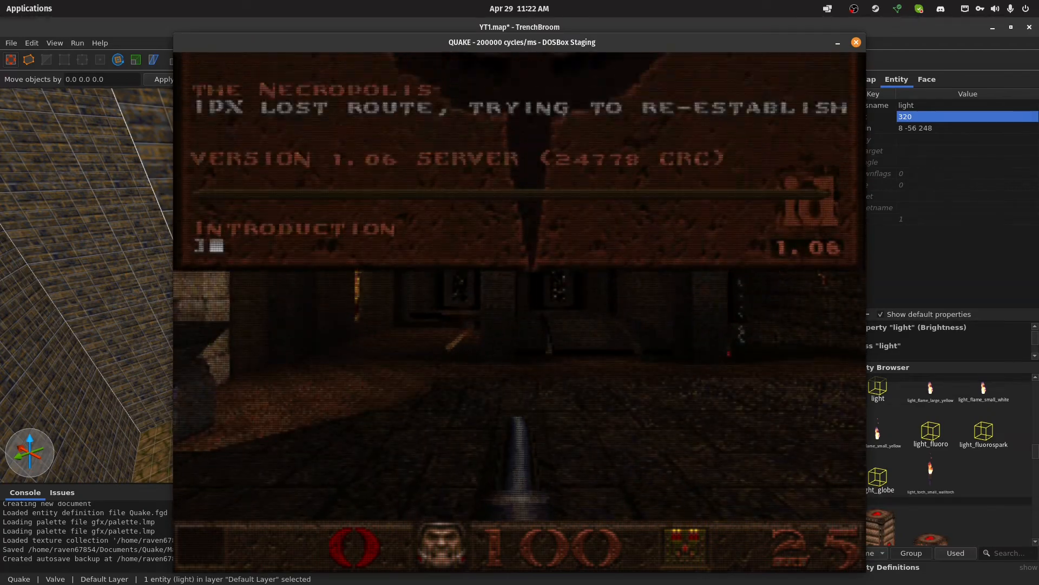
pyautogui.write('m')
pyautogui.press('BackSpace')
pyautogui.write('+m')
pyautogui.press('BackSpace')
pyautogui.press('BackSpace')
pyautogui.write('map yt1')
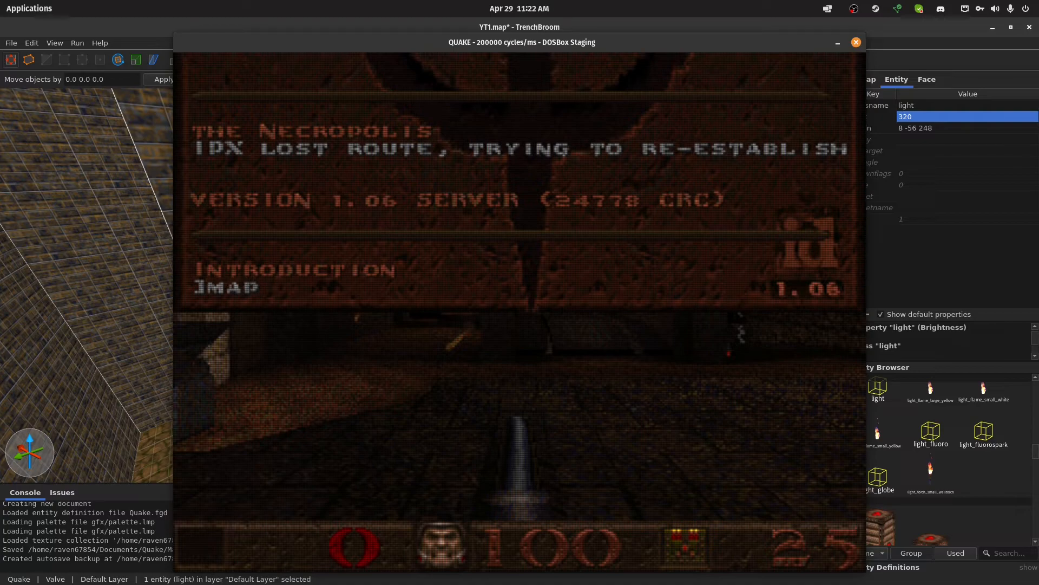
pyautogui.press('Return')
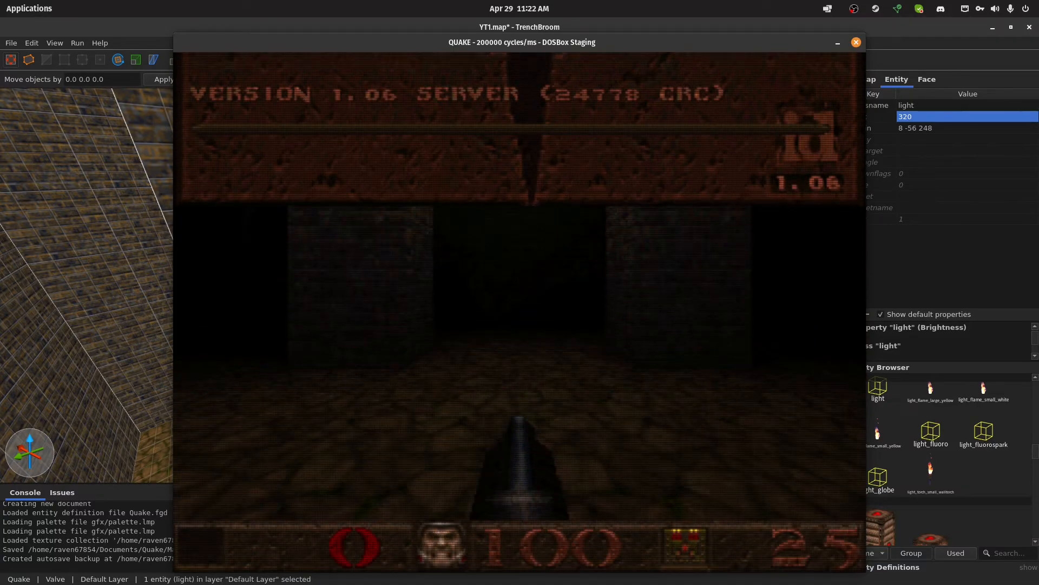
# Walk around the YT1 room in DOS Quake to examine its pillars, walls and lighting
pyautogui.press('Left')
pyautogui.press('Up')
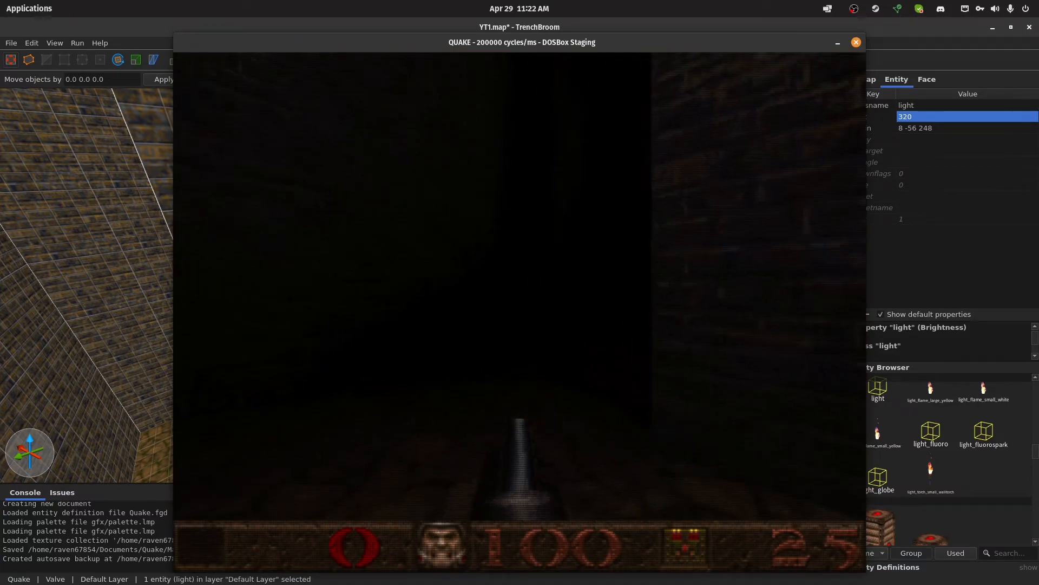
pyautogui.press('Right')
pyautogui.press('Up')
pyautogui.press('Left')
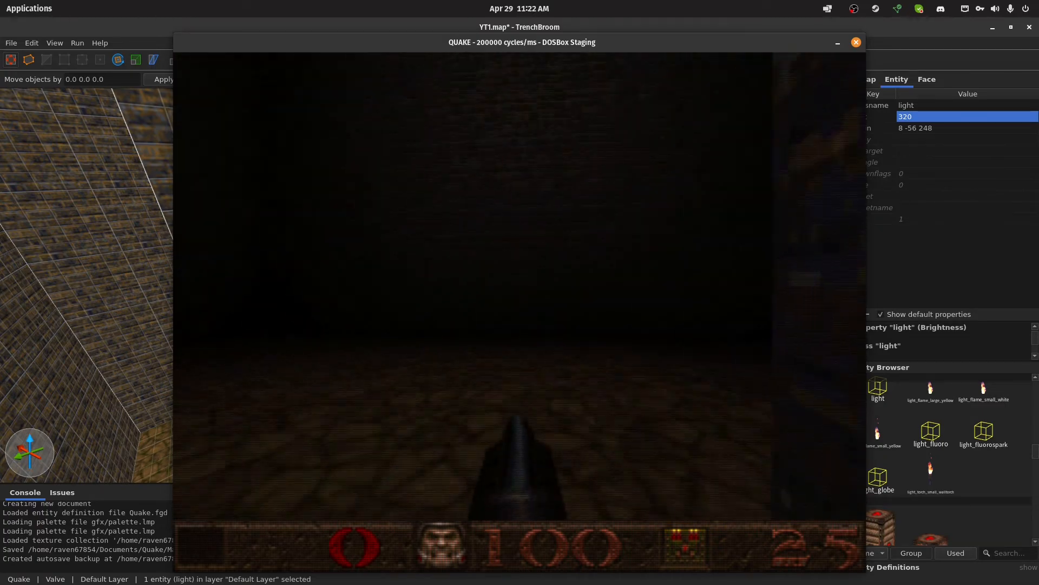
pyautogui.press('Up')
pyautogui.press('Left')
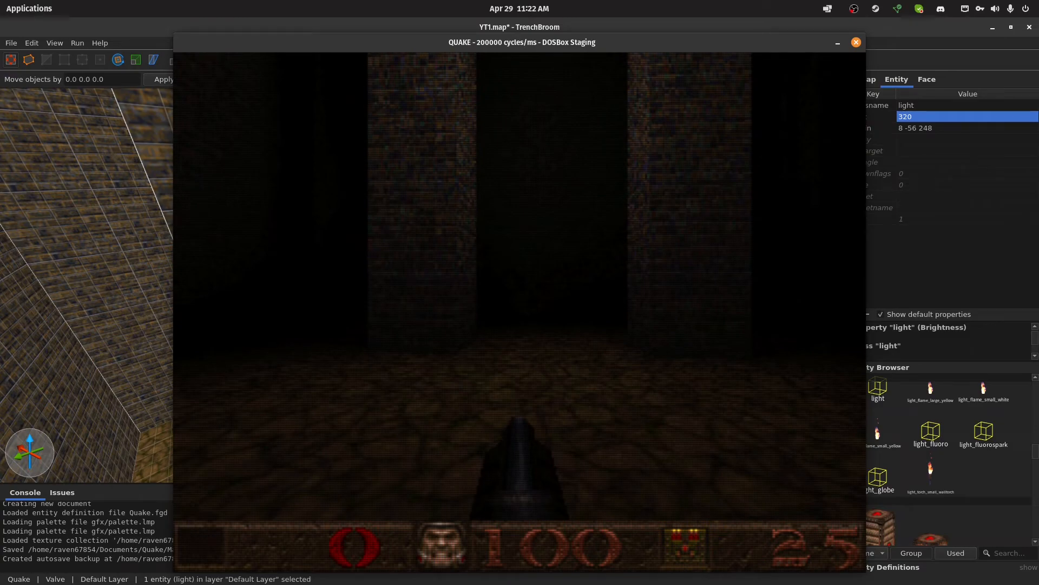
# Enable mouse look with the console command +mlook and toggle DOSBox to full screen
pyautogui.press('`')
pyautogui.write('+mlook')
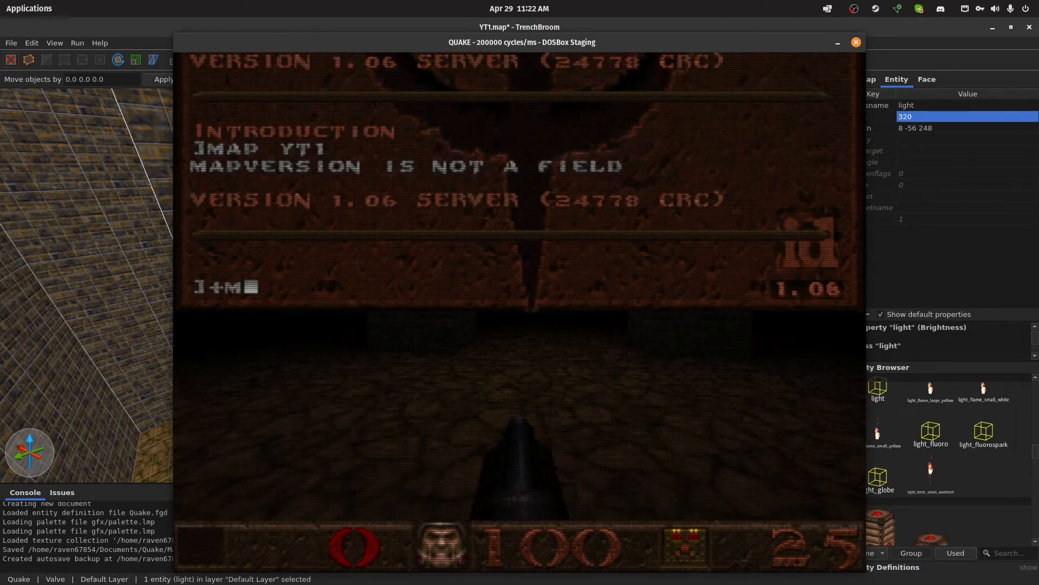
pyautogui.press('Return')
pyautogui.press('`')
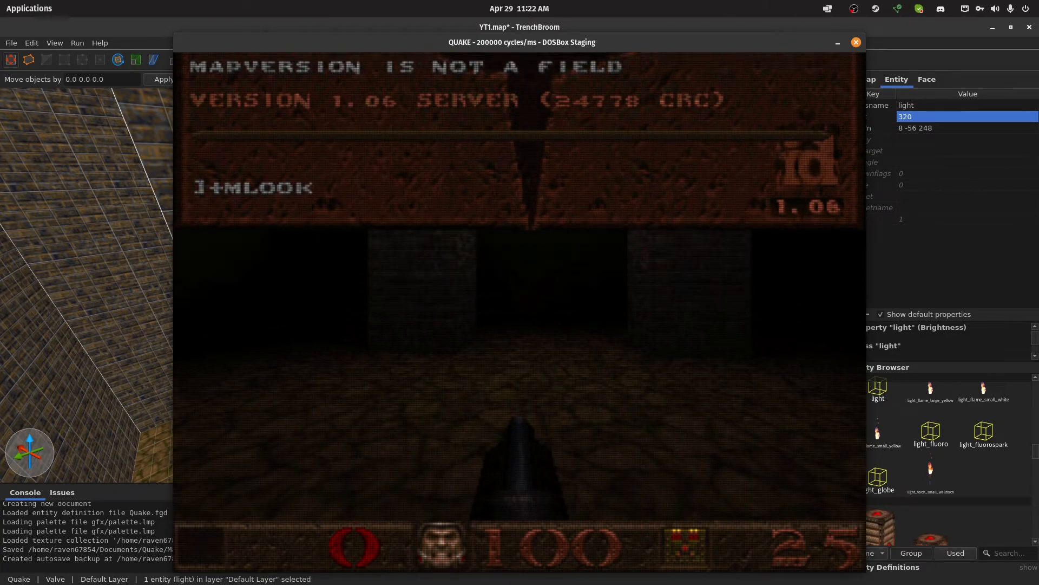
pyautogui.hotkey('alt', 'Return')
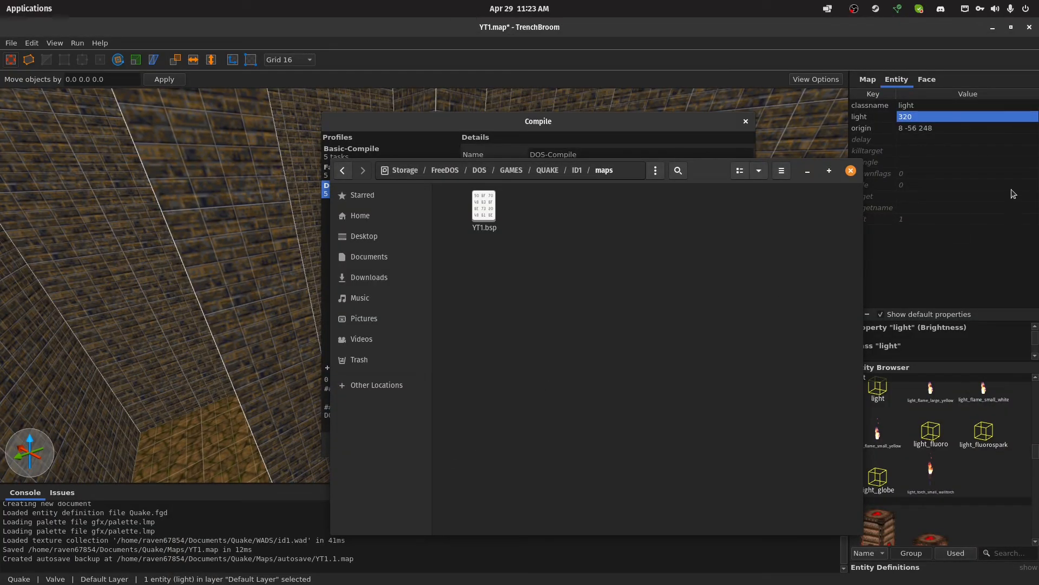
# Close the DOS Quake maps folder and review the tool and copy tasks of the DOS-Compile profile
pyautogui.click(852, 171)
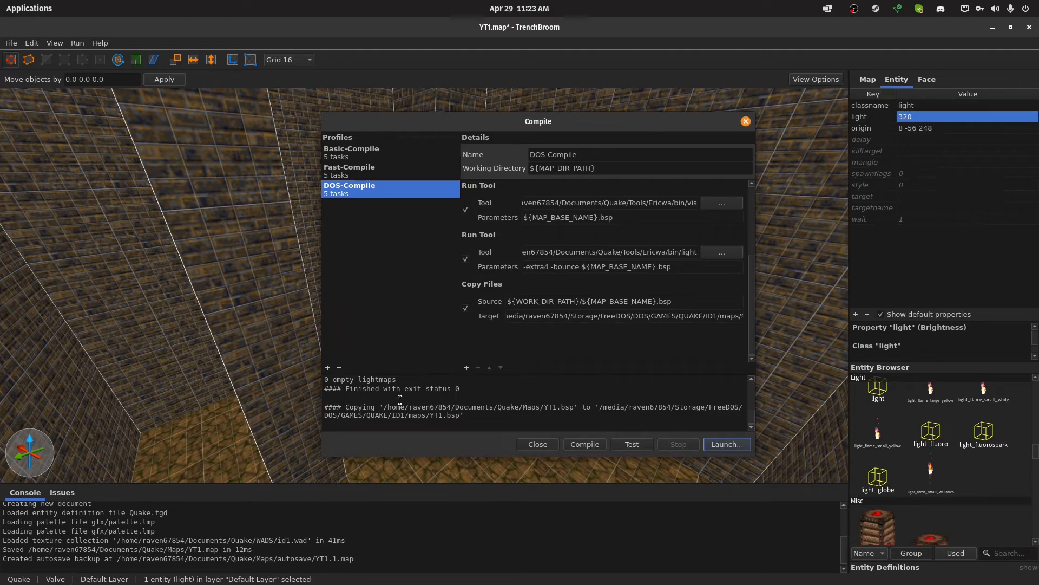
pyautogui.moveTo(382, 582)
pyautogui.scroll(3, 661, 342)
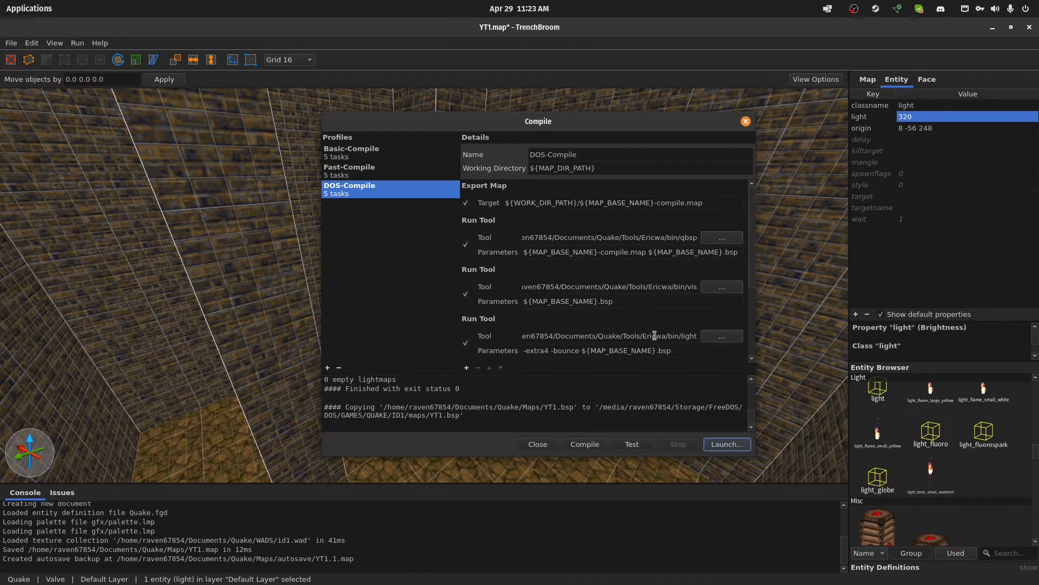
pyautogui.scroll(-3, 648, 323)
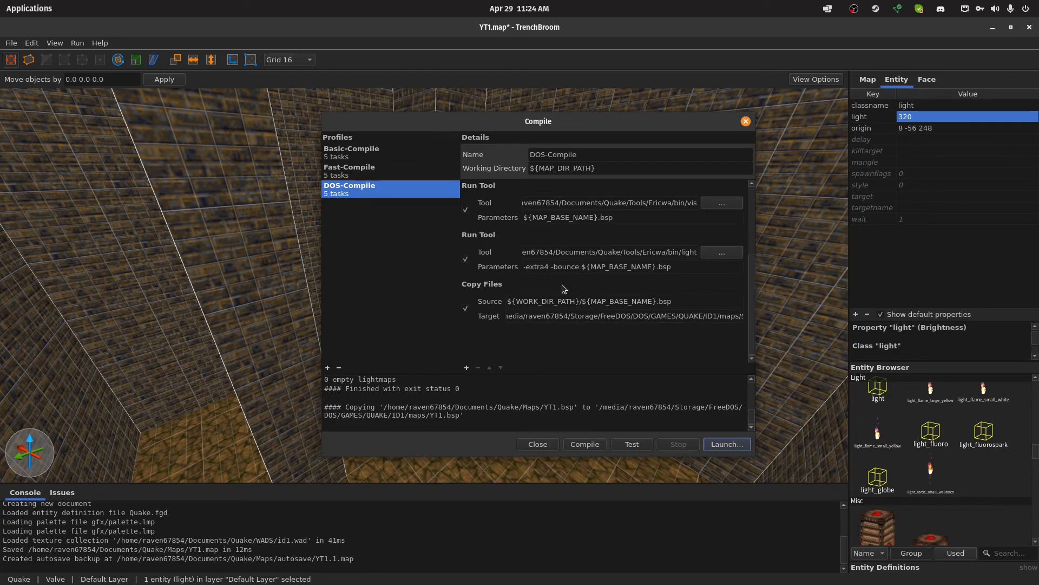
# Save YT1.map and compile it with the Fast-Compile profile
pyautogui.click(745, 121)
pyautogui.hotkey('ctrl', 's')
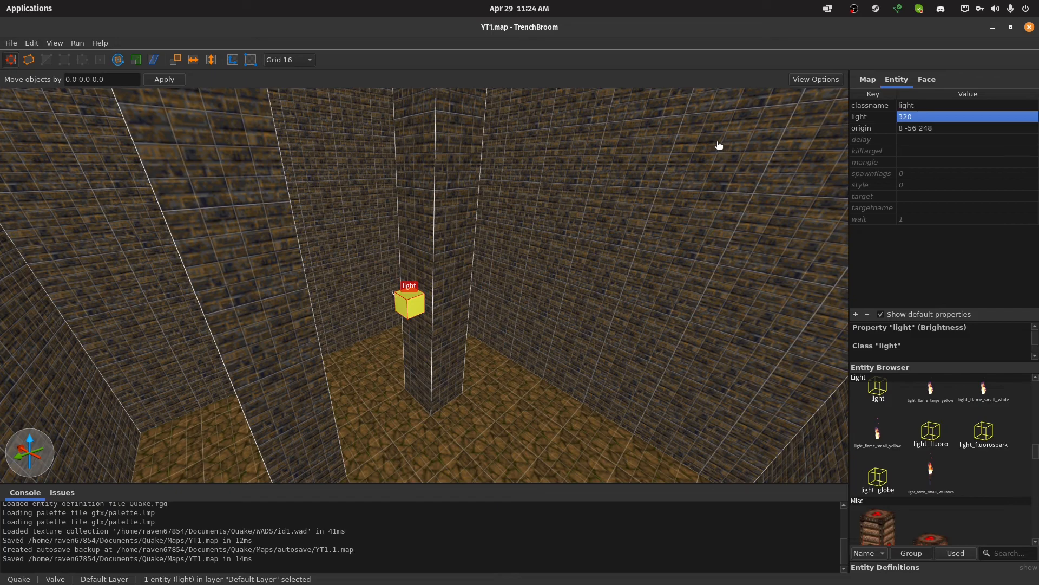
pyautogui.click(79, 43)
pyautogui.click(99, 56)
pyautogui.click(362, 189)
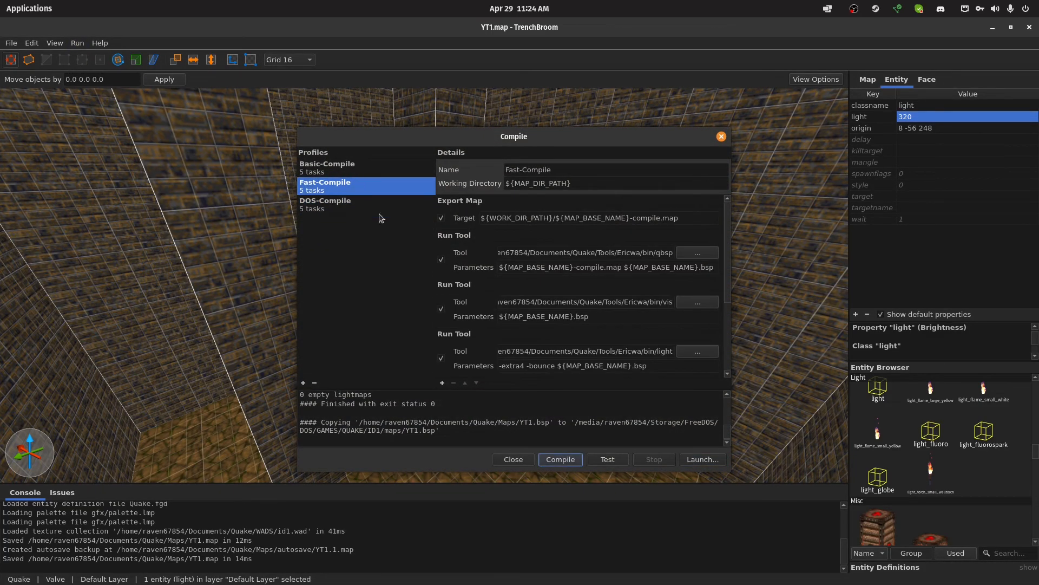
pyautogui.click(577, 460)
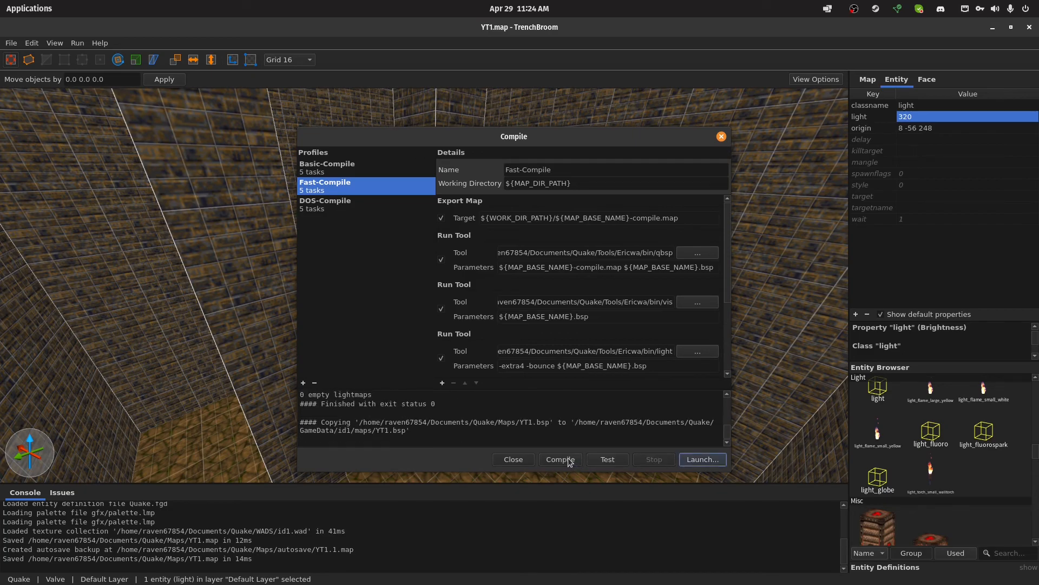
# Launch the compiled map in FTEQW to check the room's lighting, and quit the game
pyautogui.click(695, 460)
pyautogui.click(637, 375)
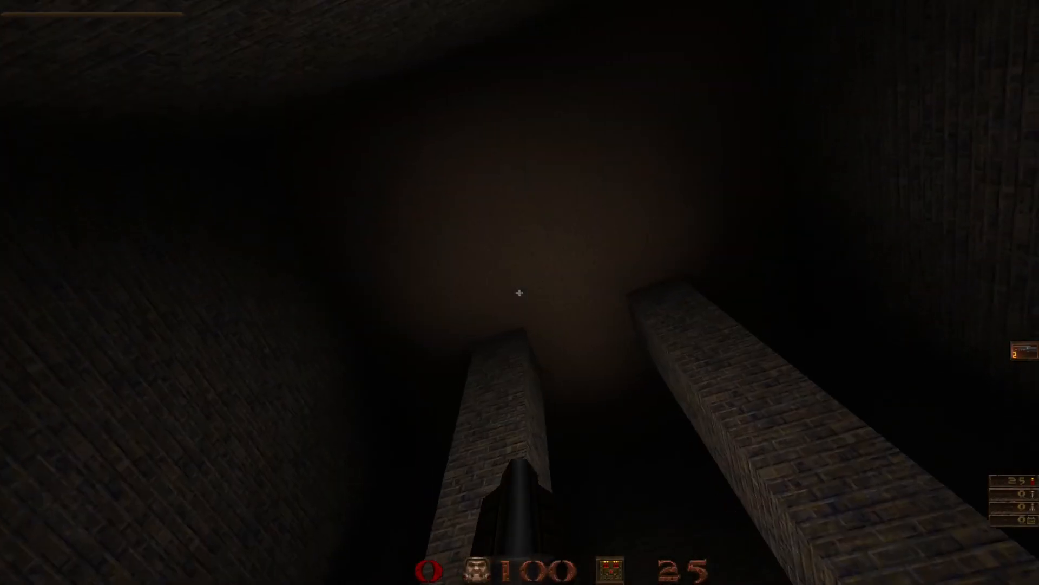
pyautogui.press('Escape')
pyautogui.click(487, 147)
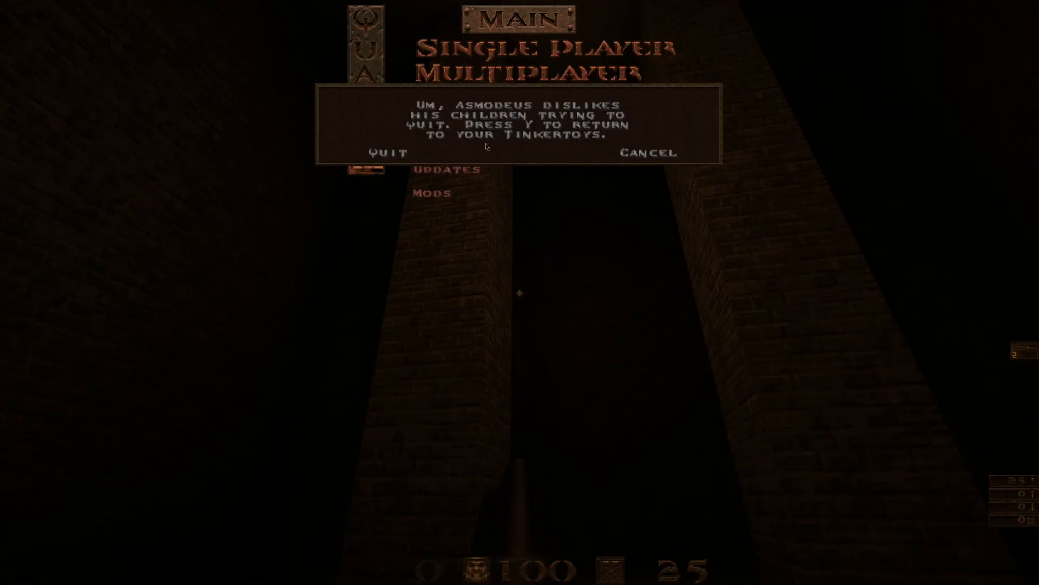
pyautogui.click(390, 154)
# Set the light entity's brightness to 500 and save the map
pyautogui.doubleClick(909, 116)
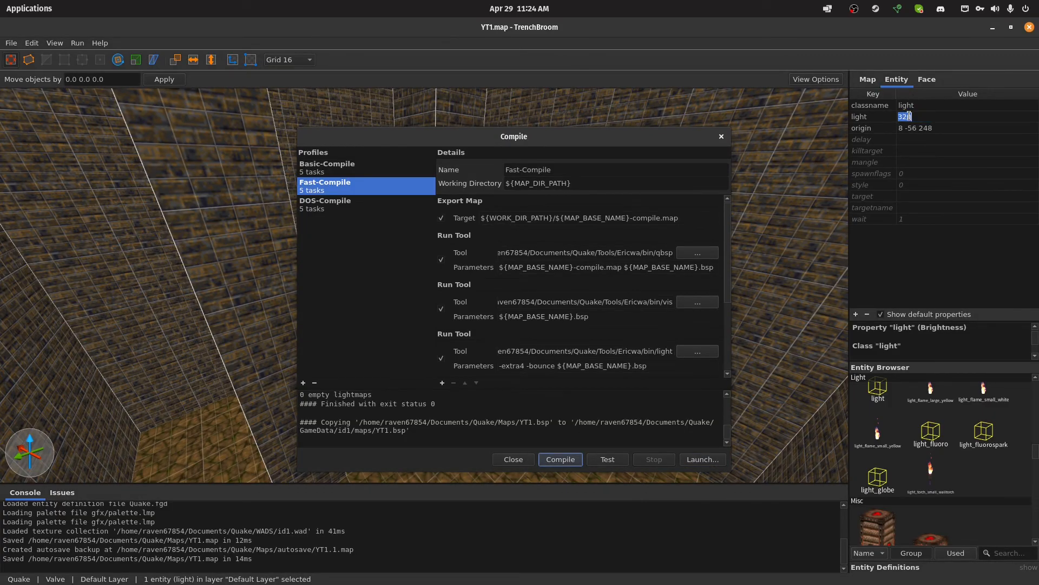
pyautogui.click(910, 116)
pyautogui.press('BackSpace')
pyautogui.press('BackSpace')
pyautogui.press('BackSpace')
pyautogui.write('500')
pyautogui.press('Return')
pyautogui.hotkey('ctrl', 's')
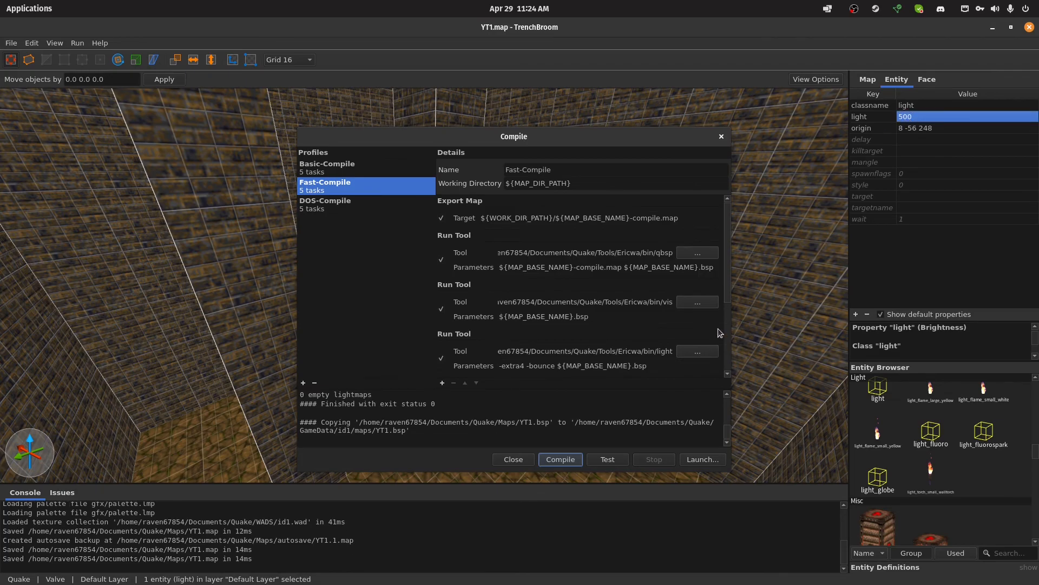
# Launch the map in FTEQW, walk around the room to check the light at brightness 500, and quit
pyautogui.click(703, 459)
pyautogui.click(637, 375)
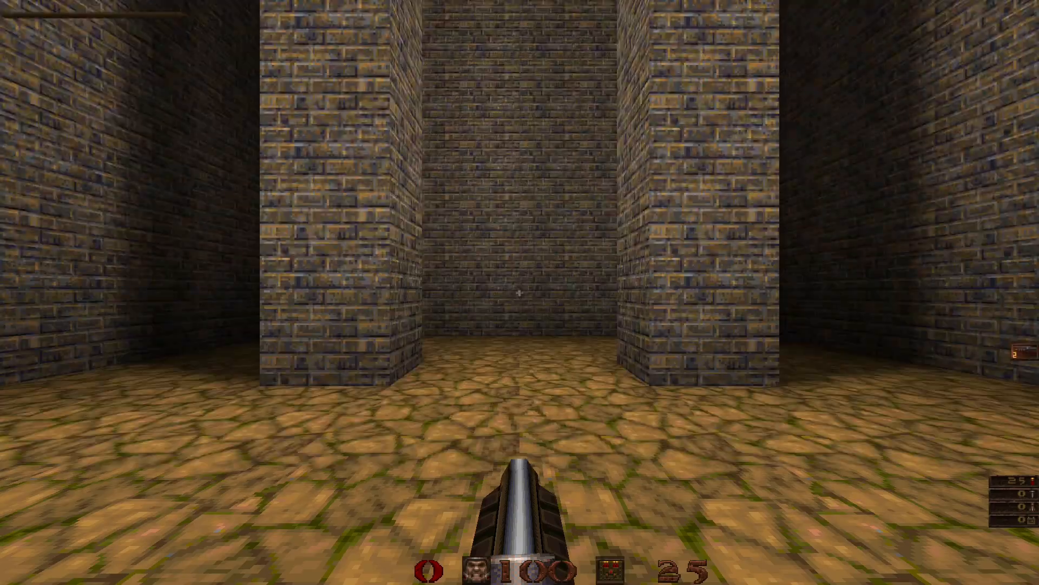
pyautogui.press('w')
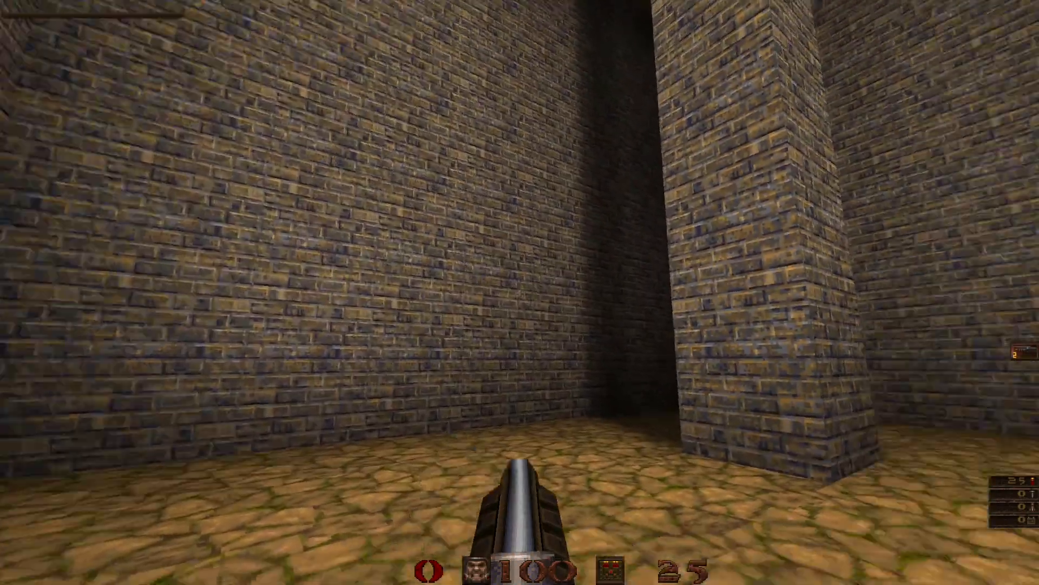
pyautogui.press('w')
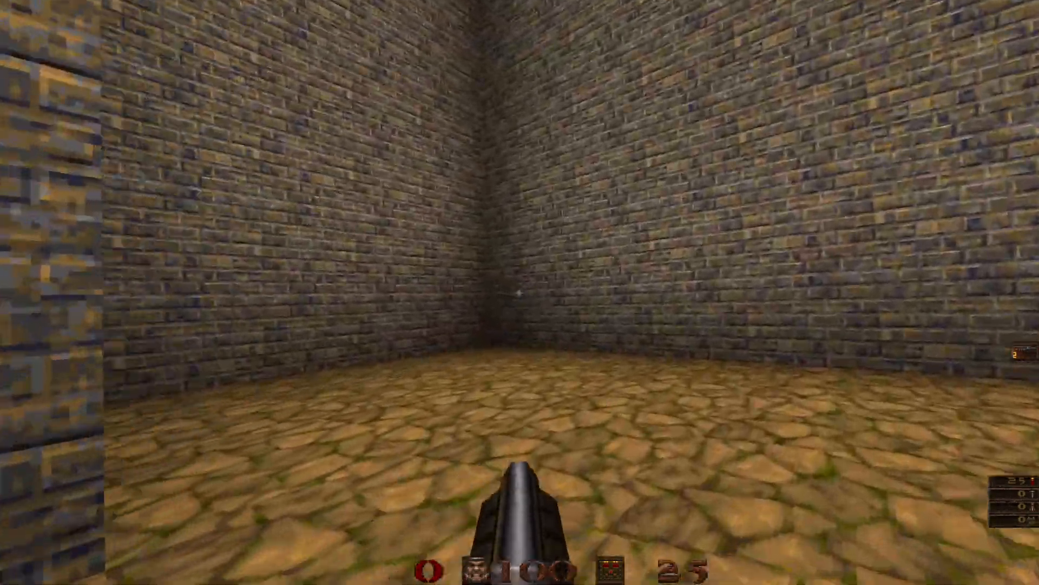
pyautogui.press('Escape')
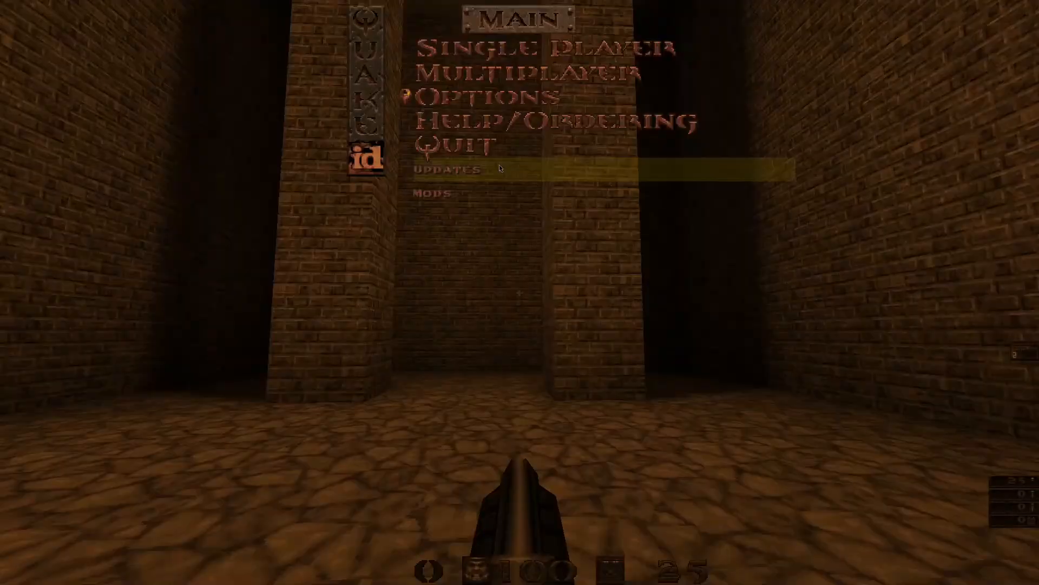
pyautogui.click(480, 154)
pyautogui.click(384, 145)
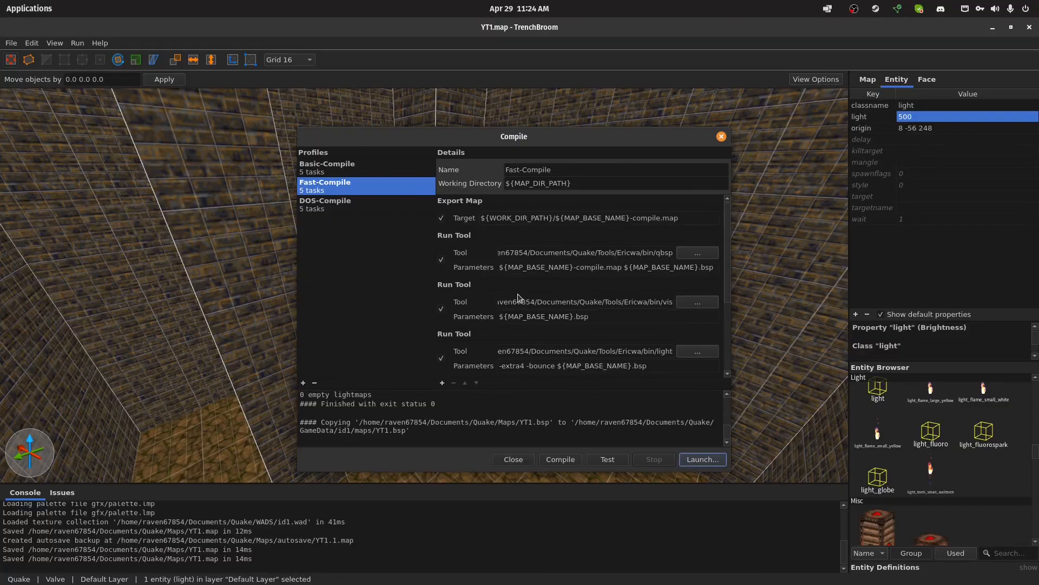